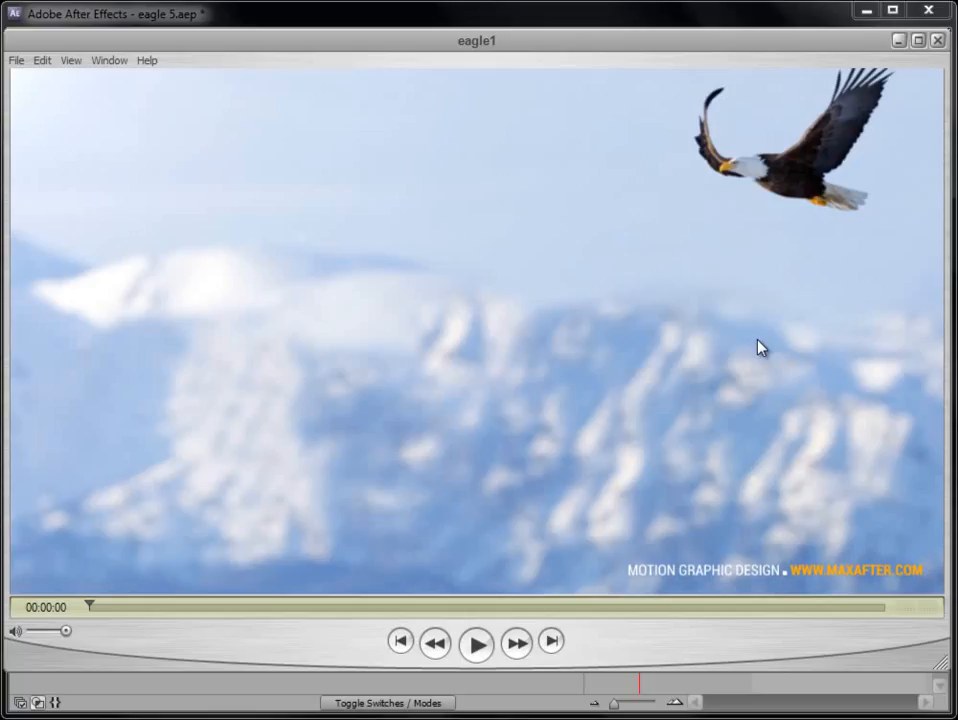
# - Play the finished eagle1 video, minimize the player, and preview the 001 FINAL composition
pyautogui.click(477, 645)
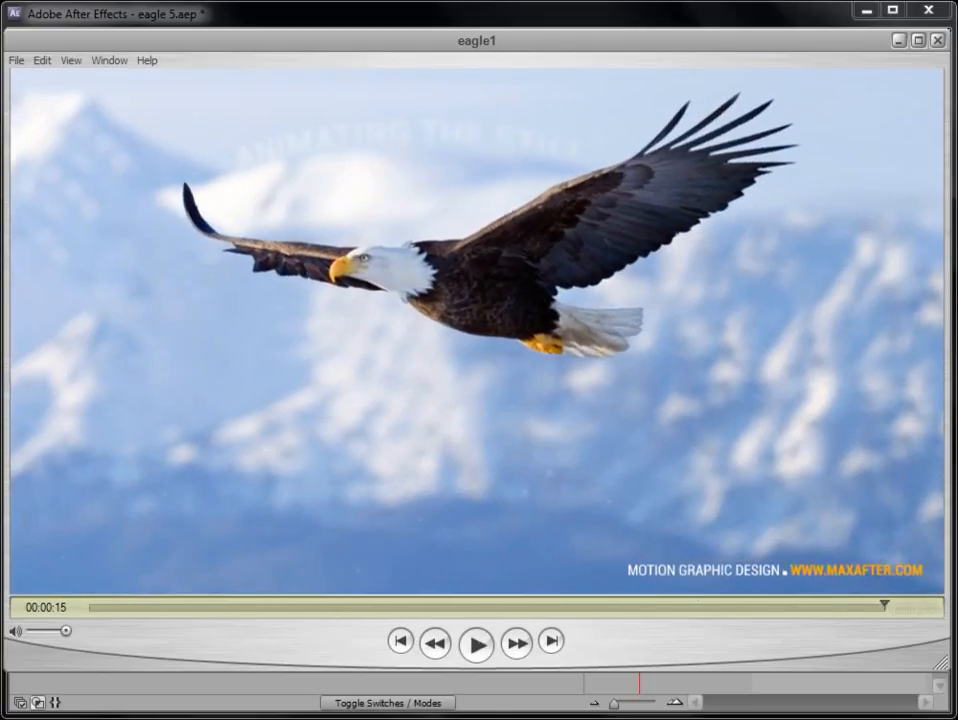
pyautogui.click(477, 652)
pyautogui.click(899, 41)
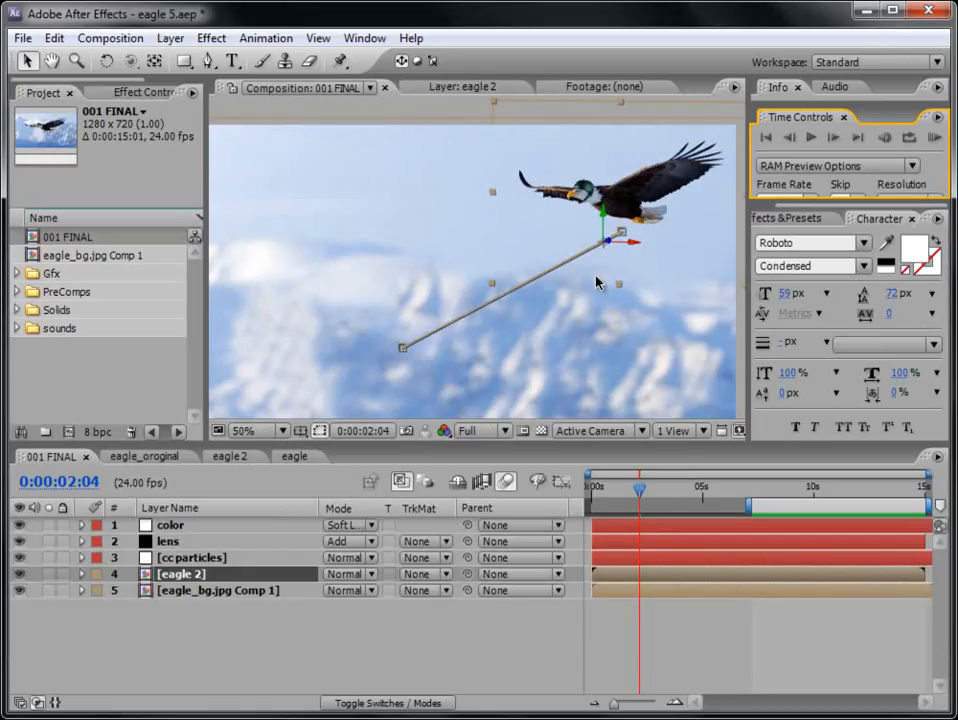
pyautogui.click(935, 139)
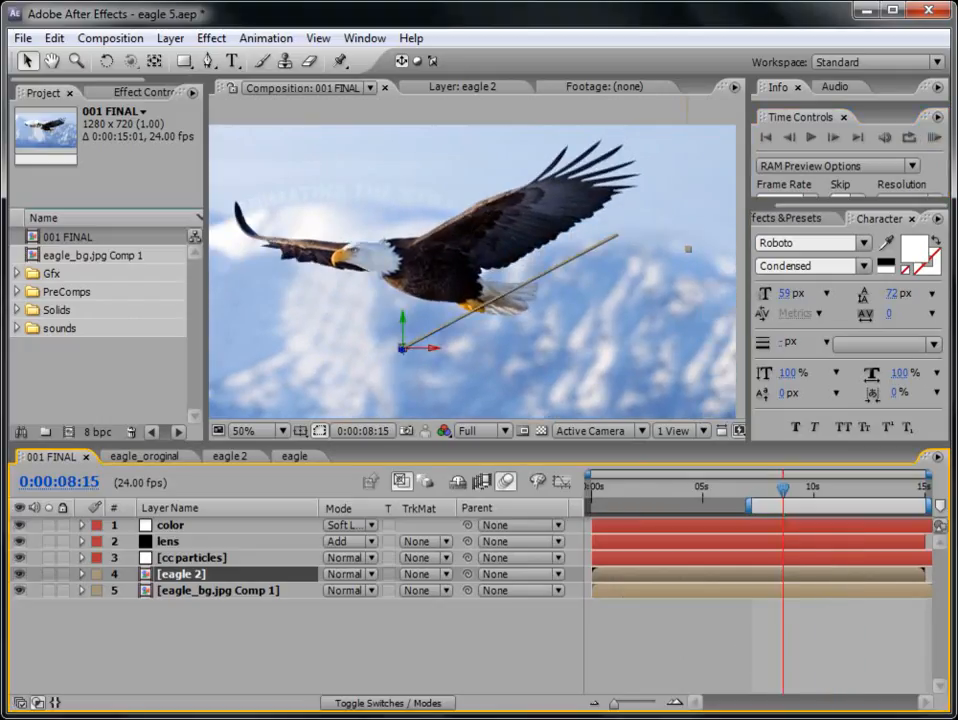
# - Move the eagle_bg.jpg Comp 1 composition into the existing subfolder of the PreComps folder
pyautogui.click(50, 418)
pyautogui.click(75, 256)
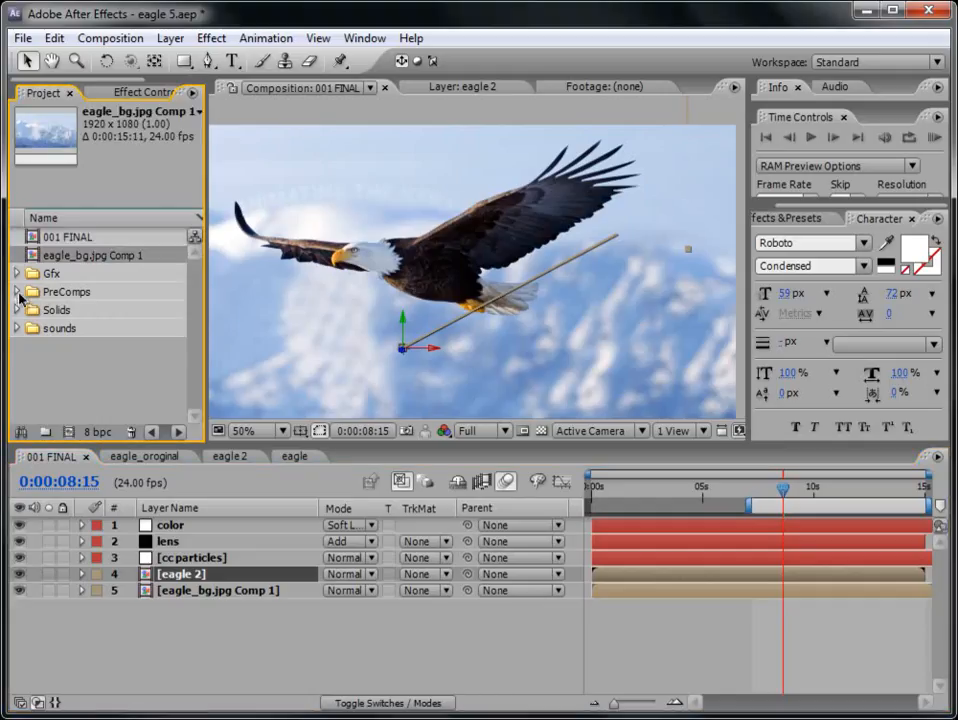
pyautogui.click(16, 291)
pyautogui.moveTo(62, 255); pyautogui.dragTo(72, 309)
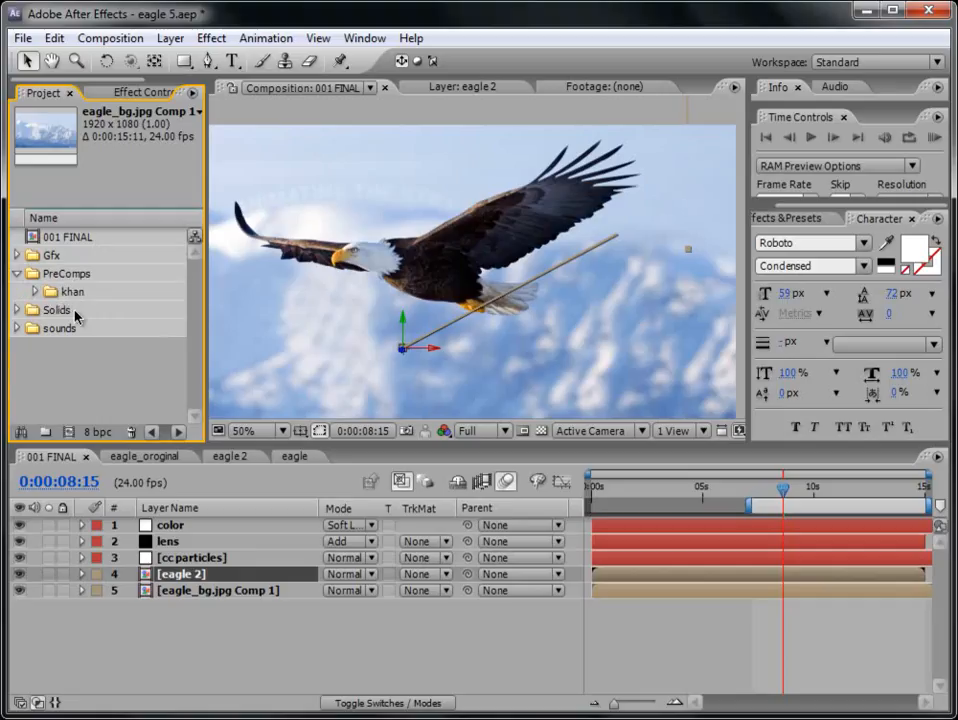
# - Create a project folder named tuts and move it into the PreComps folder
pyautogui.click(45, 432)
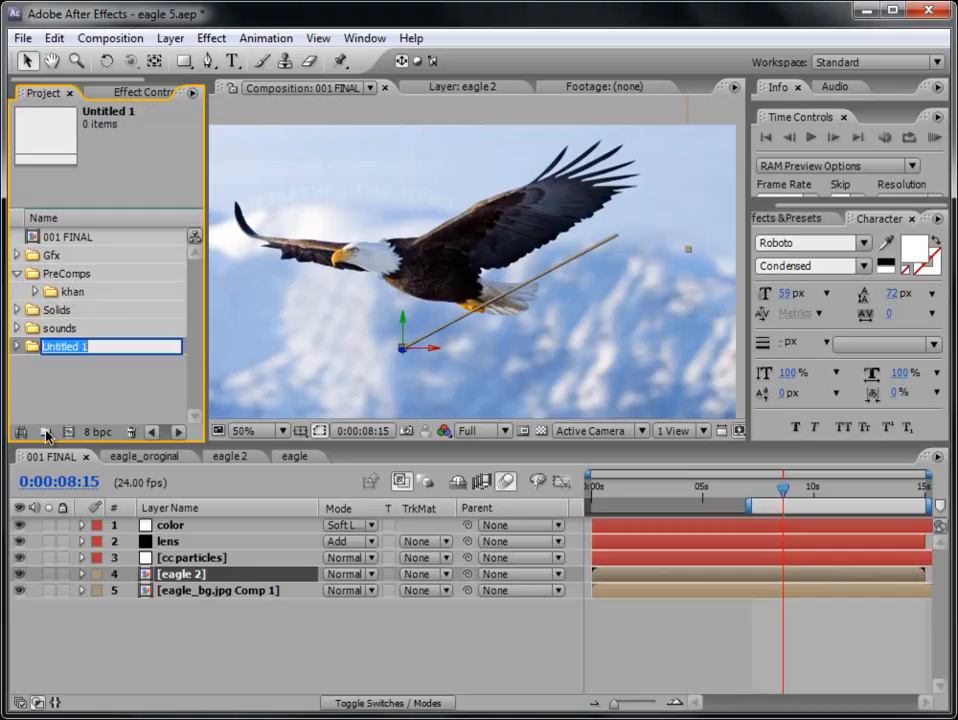
pyautogui.write('tuts')
pyautogui.click(79, 387)
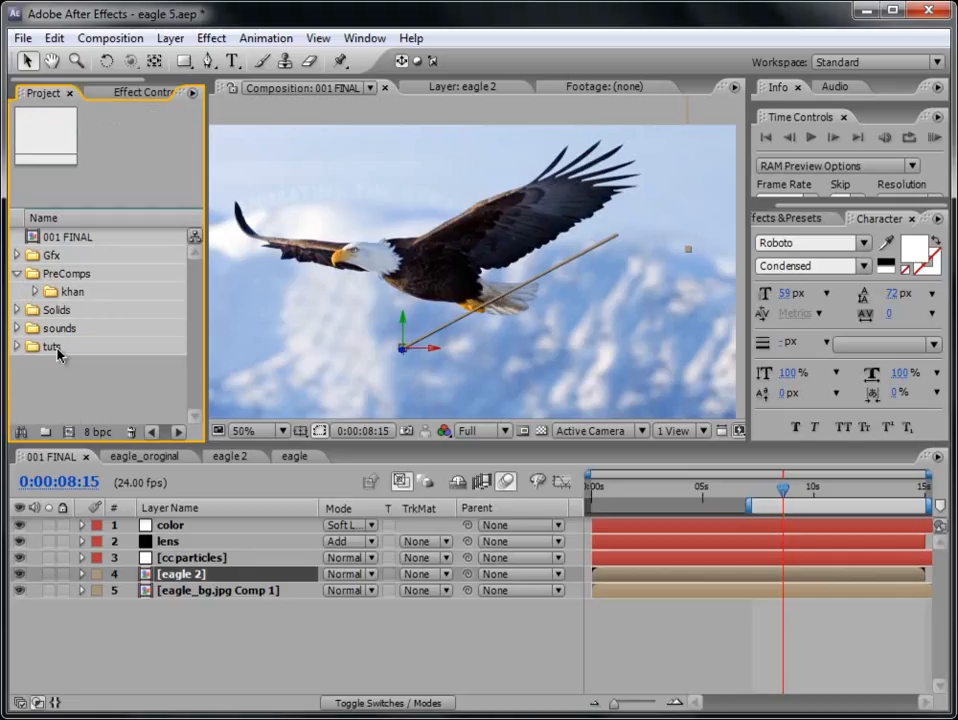
pyautogui.moveTo(58, 352); pyautogui.dragTo(79, 276)
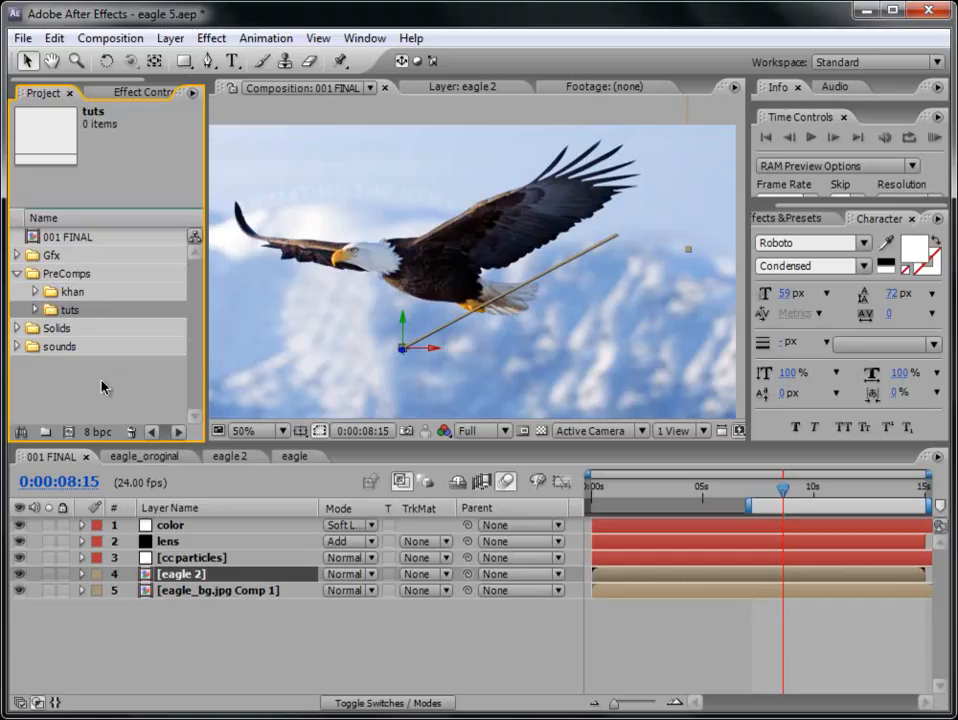
pyautogui.click(103, 387)
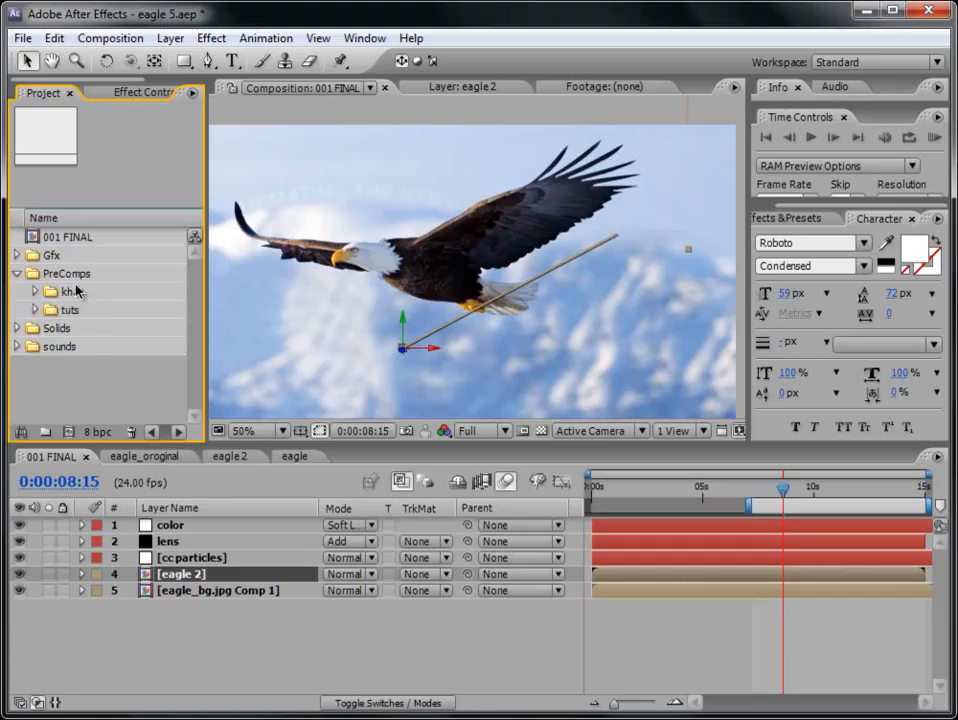
# - Expand the Gfx folder and examine the eagle.png cut-out in the footage viewer
pyautogui.click(56, 255)
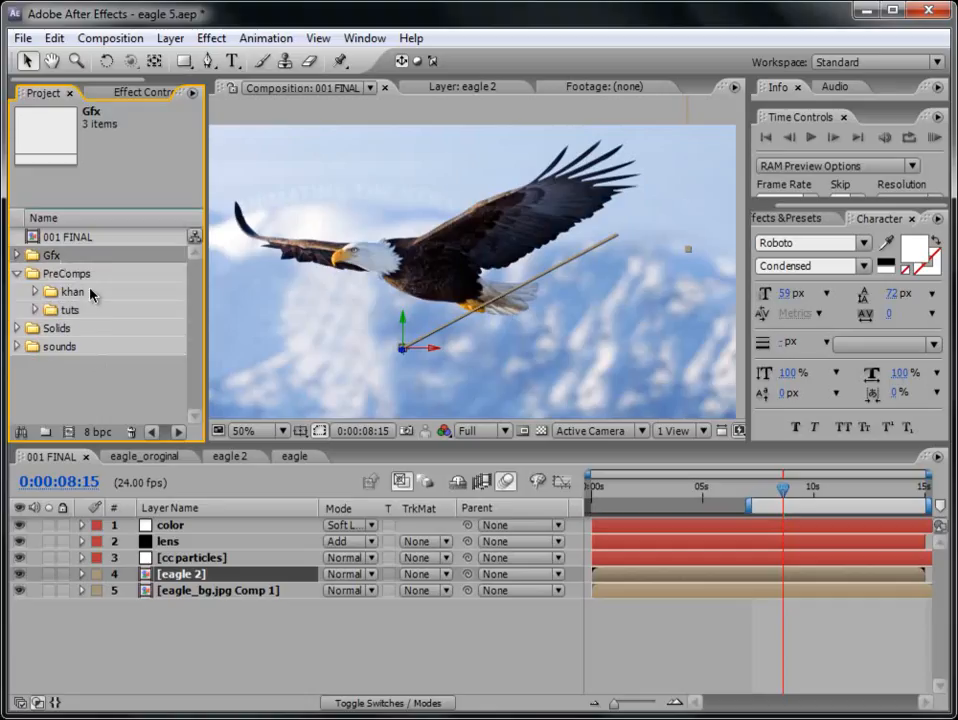
pyautogui.click(16, 255)
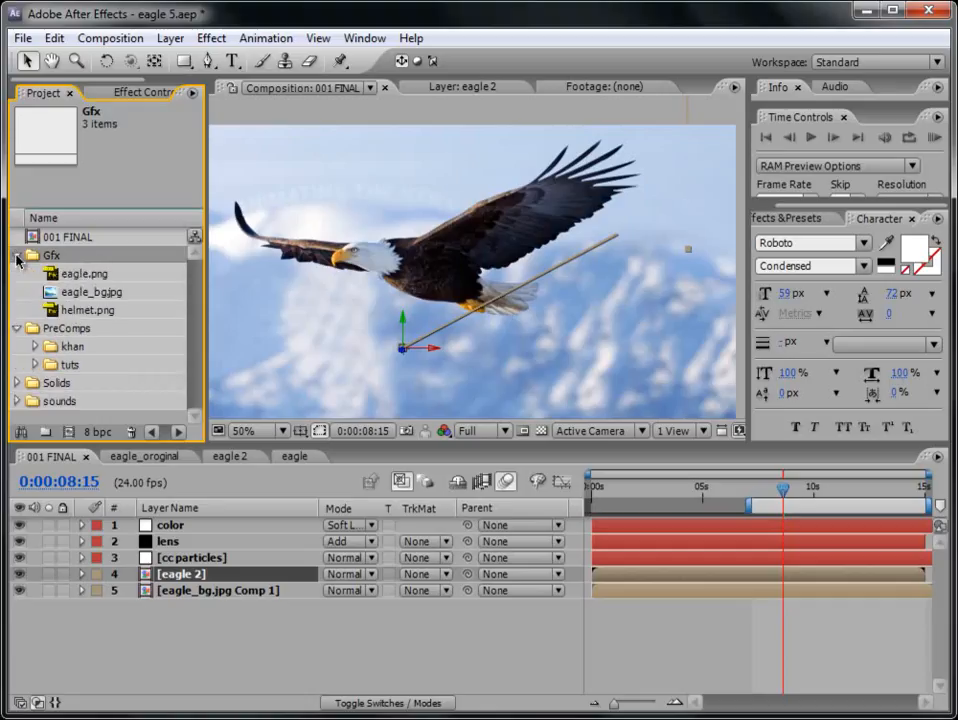
pyautogui.doubleClick(85, 274)
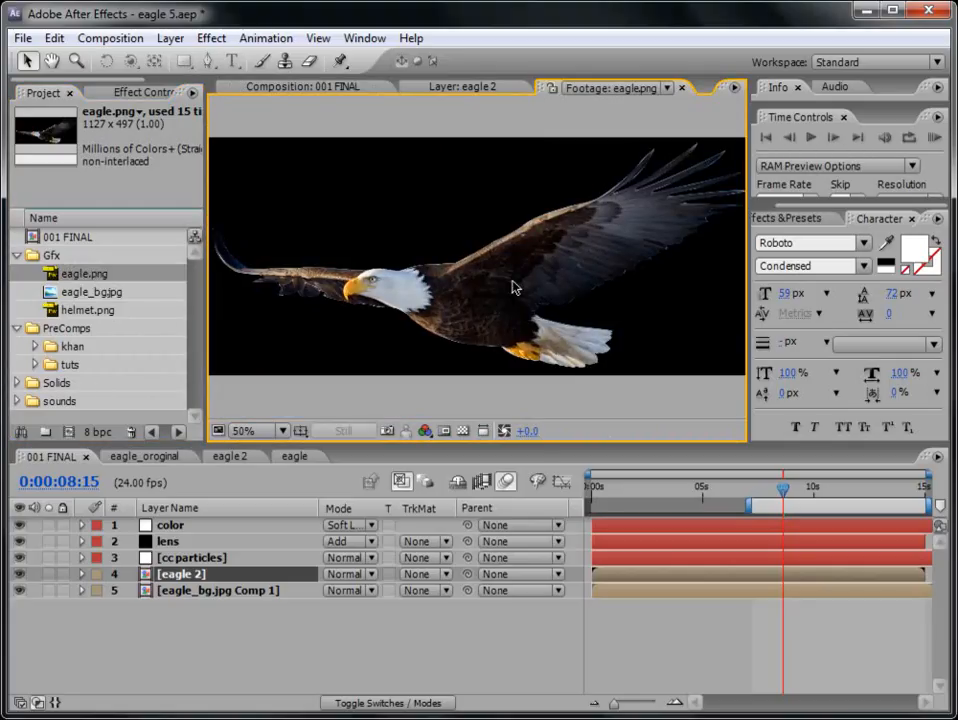
pyautogui.scroll(-1, 542, 333)
pyautogui.scroll(2, 542, 332)
pyautogui.scroll(-2, 542, 331)
pyautogui.scroll(1, 542, 330)
# - Open the eagle_bg.jpg background in the footage viewer and examine the whole image
pyautogui.click(100, 292)
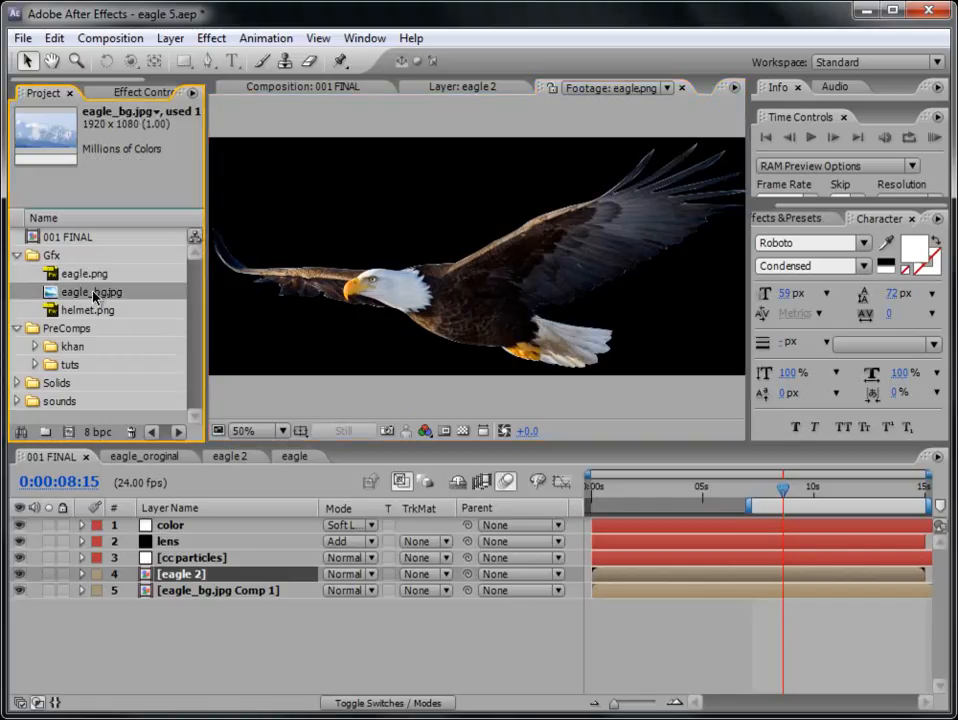
pyautogui.doubleClick(100, 292)
pyautogui.scroll(-1, 345, 299)
pyautogui.scroll(2, 346, 300)
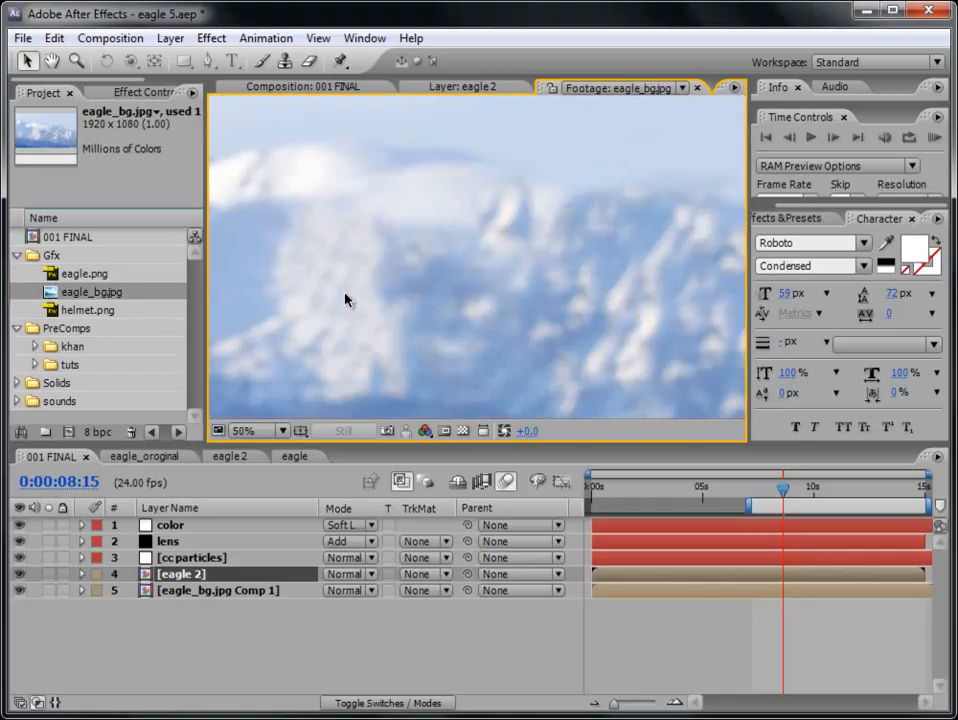
pyautogui.scroll(-1, 347, 300)
pyautogui.scroll(-1, 489, 287)
pyautogui.scroll(1, 489, 284)
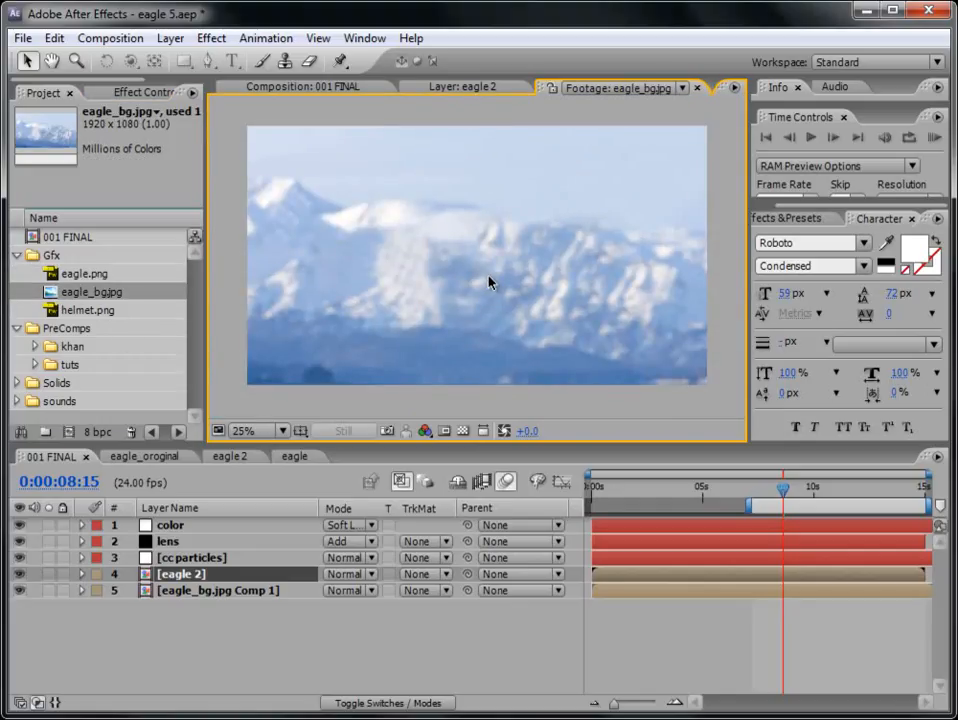
# - Create a new composition from eagle.png and set its width to 1424 and height to 745
pyautogui.click(105, 276)
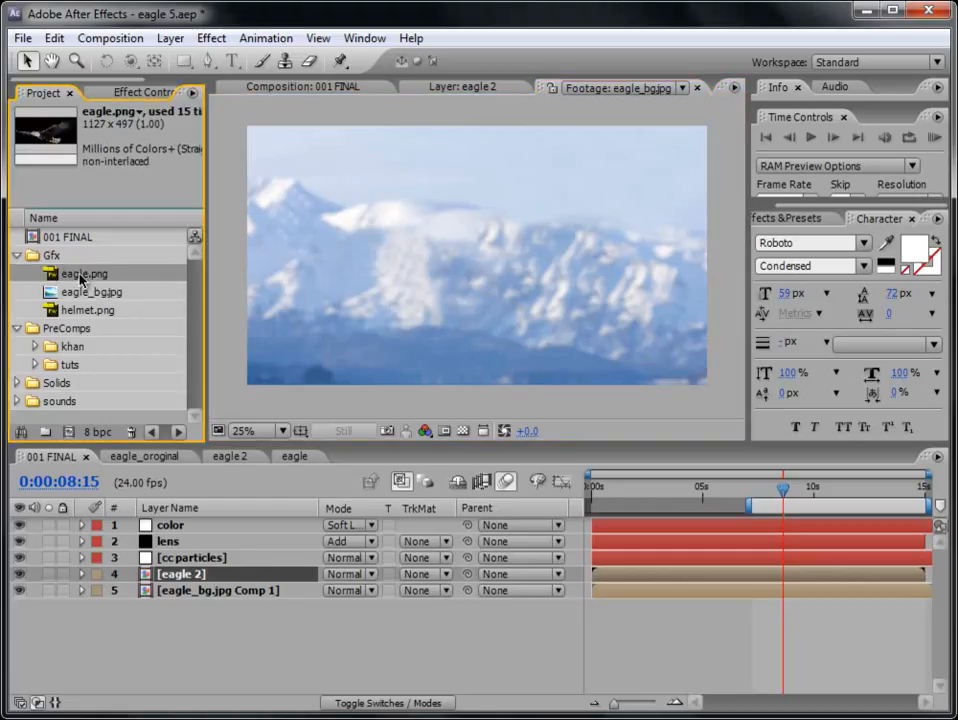
pyautogui.moveTo(79, 276); pyautogui.dragTo(69, 432)
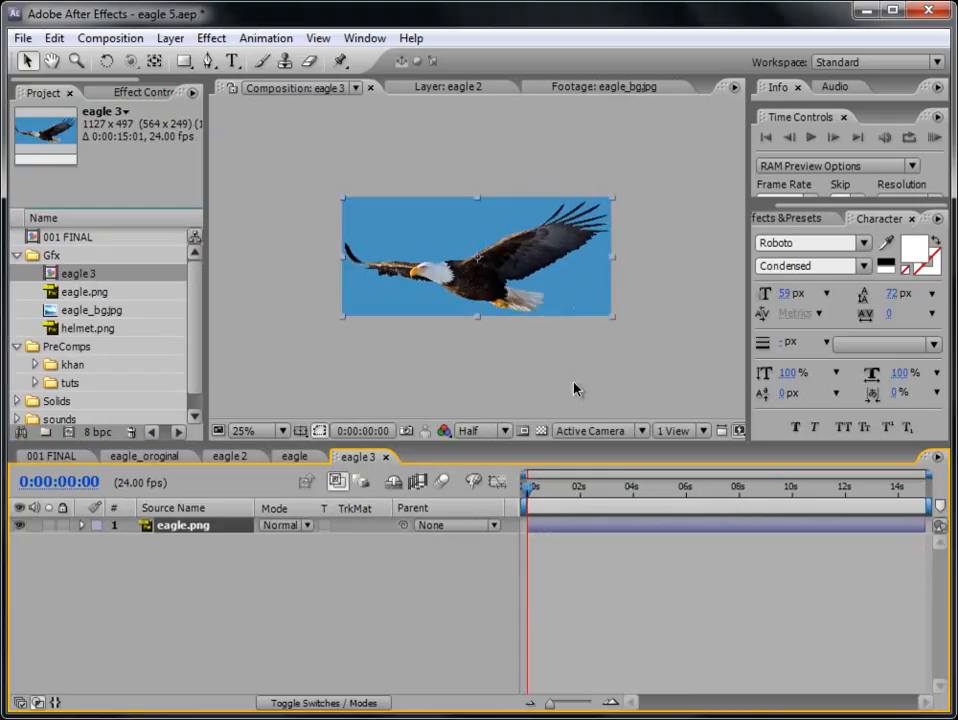
pyautogui.click(110, 40)
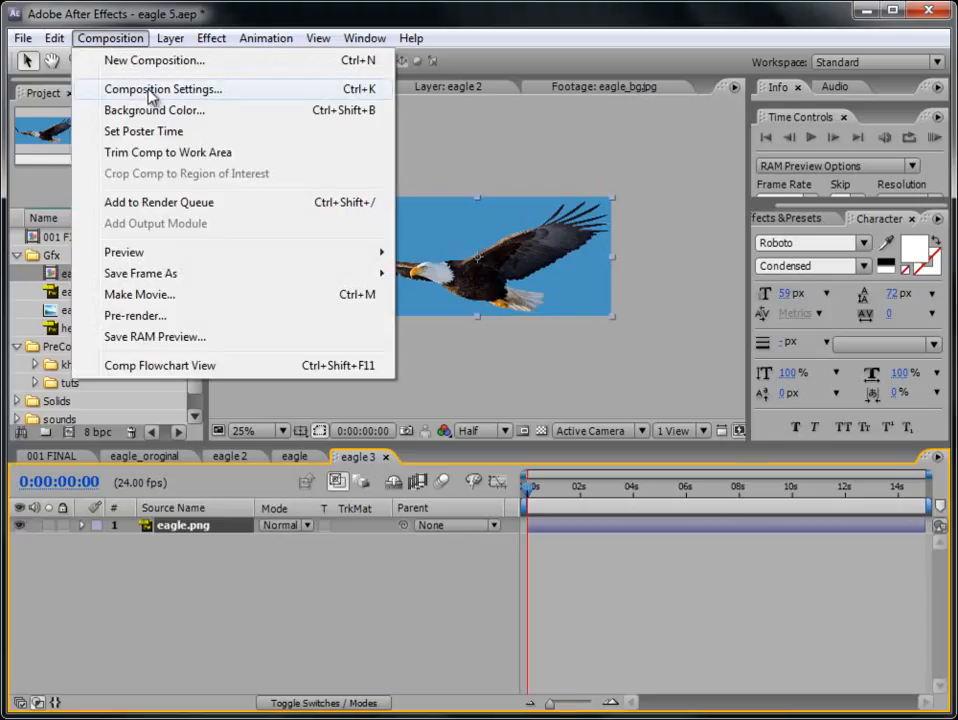
pyautogui.click(150, 90)
pyautogui.moveTo(368, 280); pyautogui.dragTo(525, 280)
pyautogui.moveTo(370, 280); pyautogui.dragTo(499, 280)
pyautogui.moveTo(366, 308); pyautogui.dragTo(622, 569)
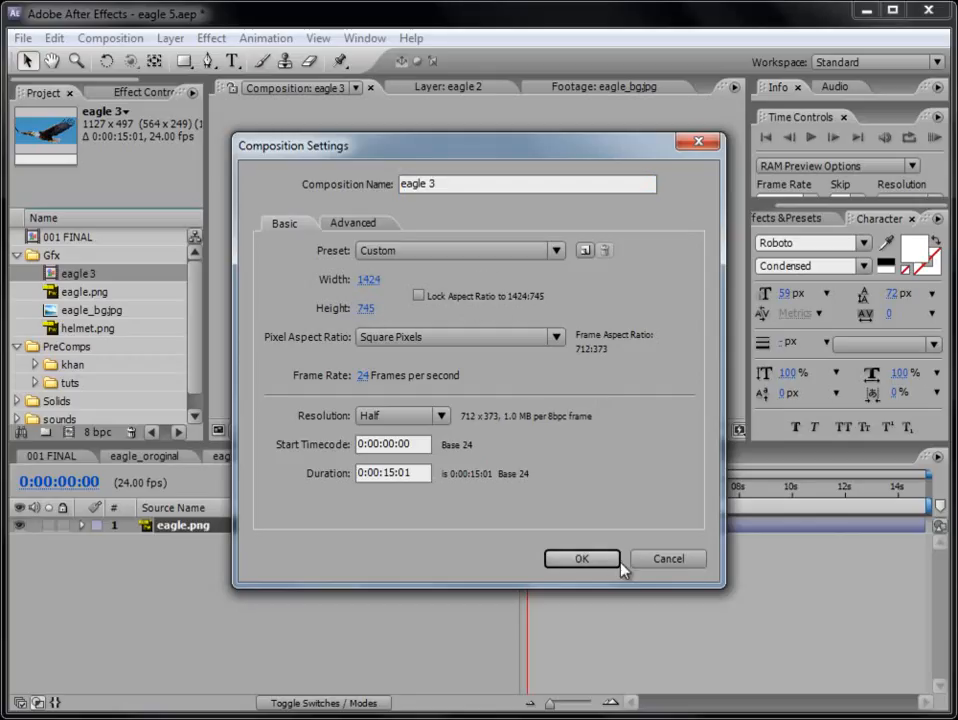
pyautogui.click(594, 566)
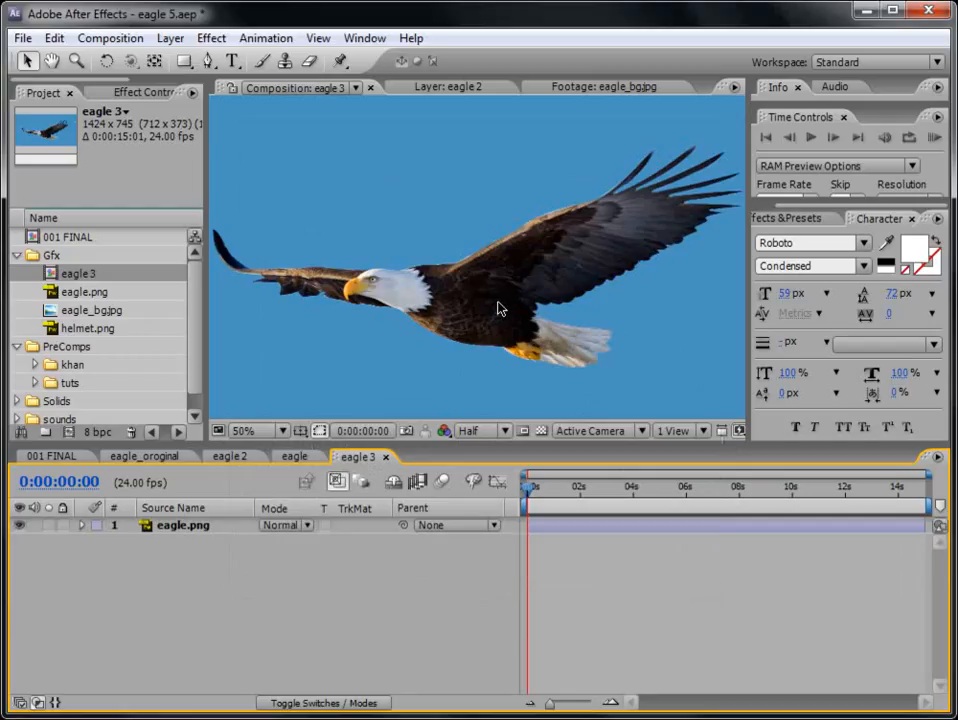
# - Place puppet pins with the Puppet Pin tool on the eagle's upper body and the middle of its large raised wing
pyautogui.click(572, 524)
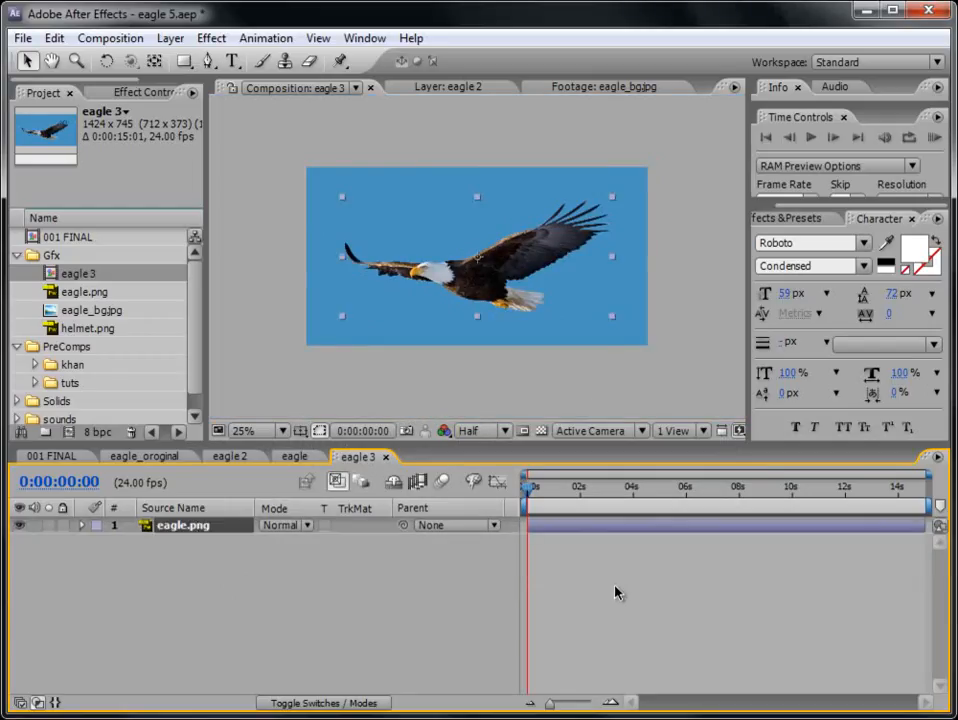
pyautogui.press('.')
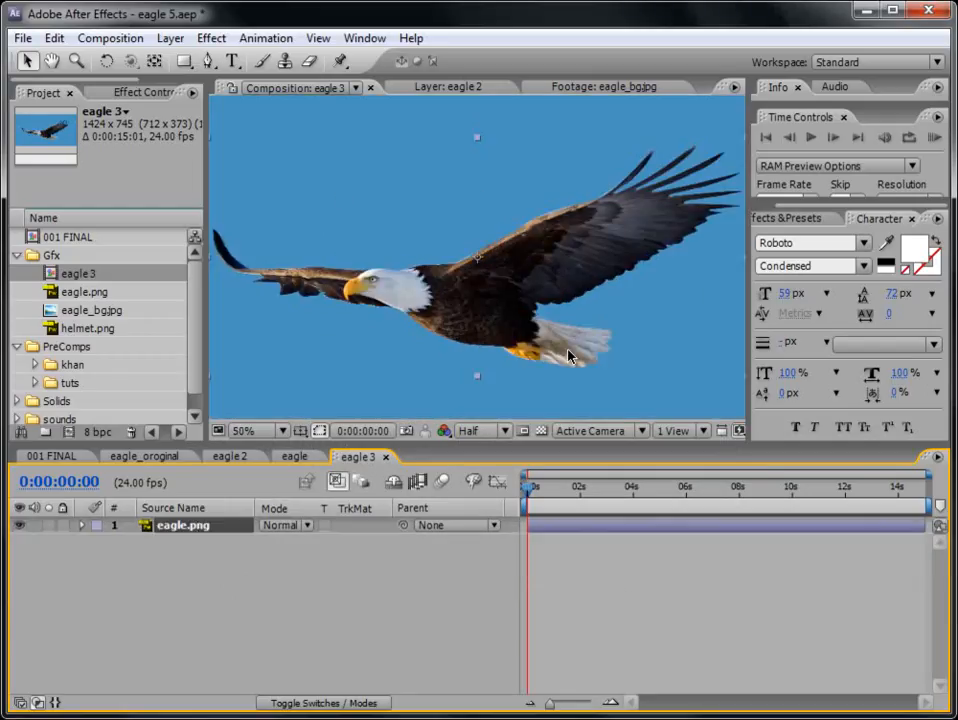
pyautogui.press(',')
pyautogui.press('.')
pyautogui.click(339, 62)
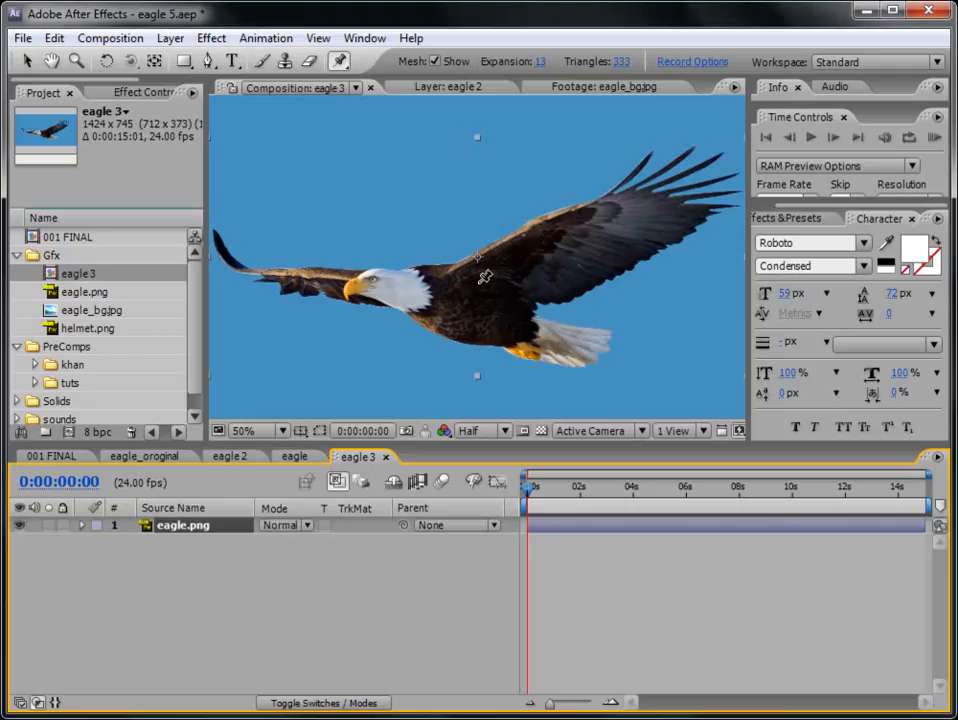
pyautogui.click(475, 280)
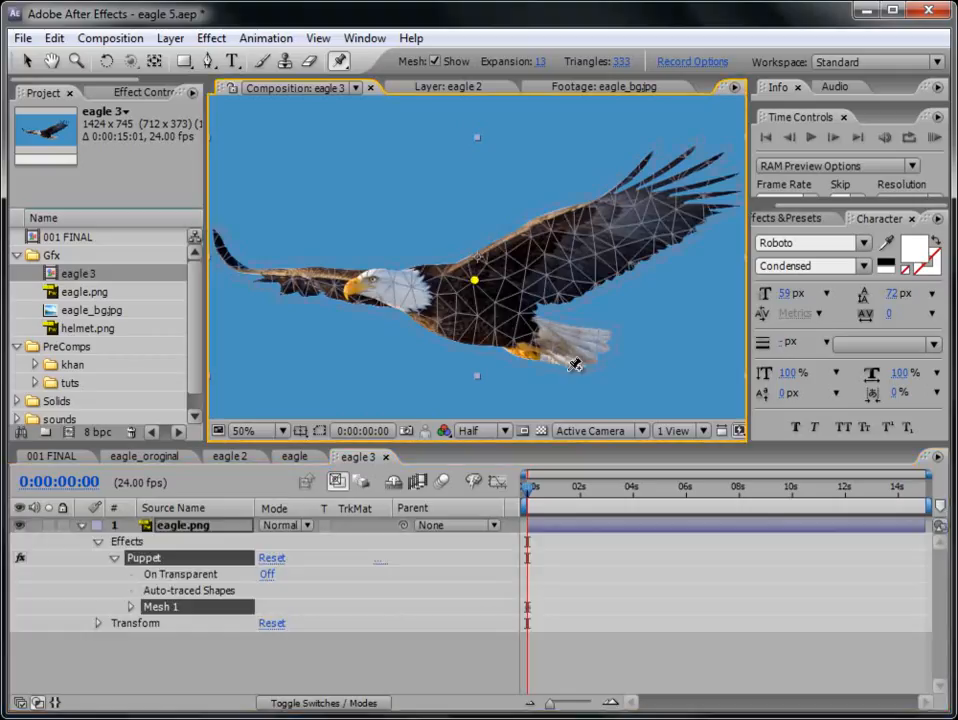
pyautogui.click(557, 237)
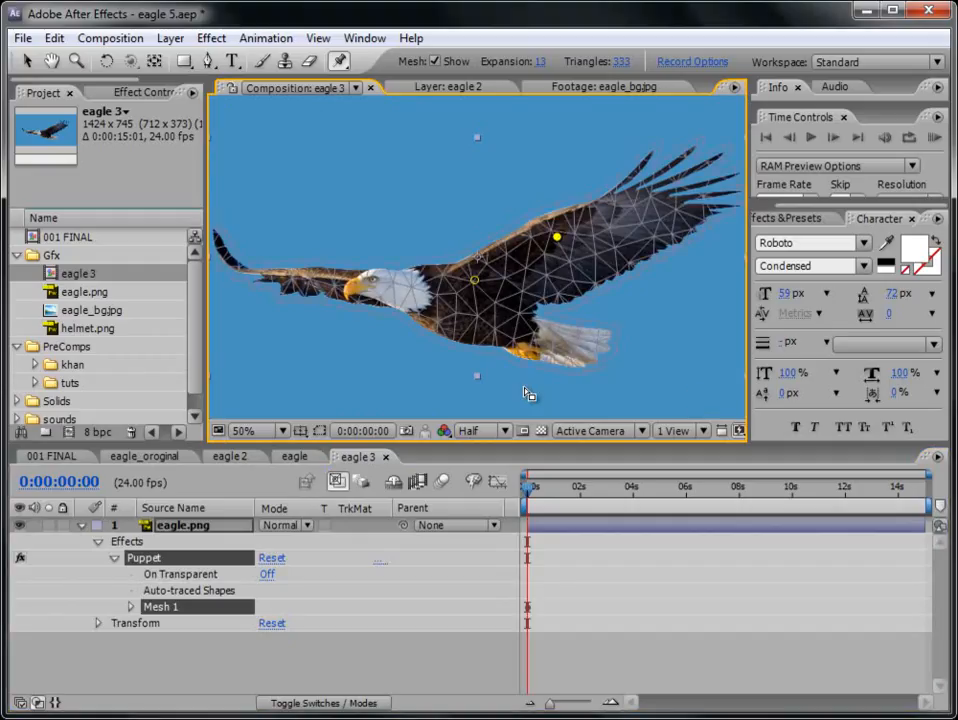
# - Try moving the large wing's pin to test how the mesh deforms
pyautogui.click(27, 61)
pyautogui.moveTo(557, 237)
pyautogui.mouseDown()
pyautogui.moveTo(533, 288)
pyautogui.moveTo(545, 236)
pyautogui.moveTo(537, 280)
pyautogui.moveTo(557, 237)
pyautogui.mouseUp()
# - Add puppet pins on the far wing's base and near its tip, the neck, the tail base and the tail end
pyautogui.click(340, 62)
pyautogui.click(352, 272)
pyautogui.click(245, 269)
pyautogui.click(396, 301)
pyautogui.click(536, 338)
pyautogui.click(596, 355)
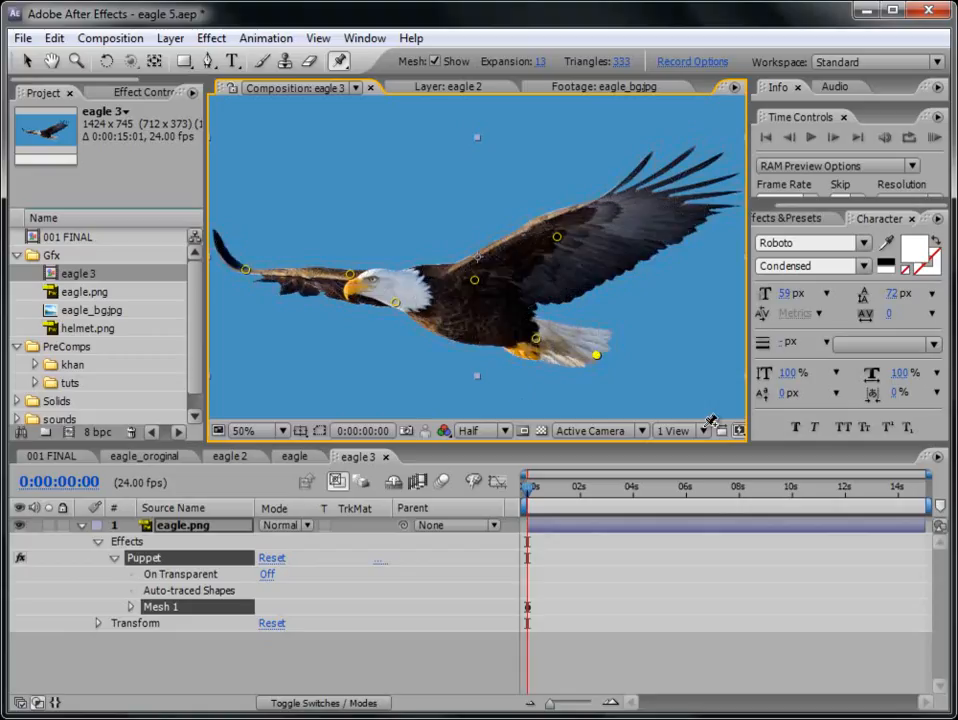
# - Select the large wing's puppet pin and test its deformation with all pins in place
pyautogui.press('v')
pyautogui.click(557, 239)
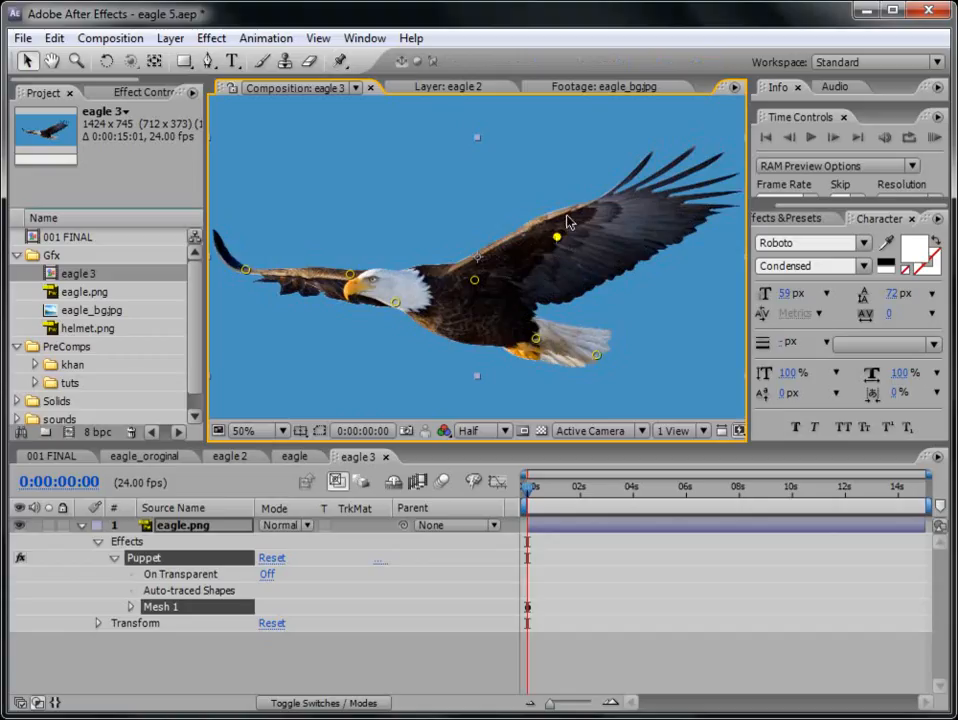
pyautogui.moveTo(560, 246)
pyautogui.mouseDown()
pyautogui.moveTo(495, 300)
pyautogui.moveTo(545, 282)
pyautogui.moveTo(545, 303)
pyautogui.moveTo(552, 261)
pyautogui.moveTo(554, 289)
pyautogui.moveTo(555, 272)
pyautogui.moveTo(530, 318)
pyautogui.moveTo(568, 229)
pyautogui.moveTo(557, 236)
pyautogui.mouseUp()
# - Enlarge the timeline scale, reveal the puppet pins' position keyframes, and move the current time to 0:00:00:12
pyautogui.moveTo(551, 708); pyautogui.dragTo(583, 705)
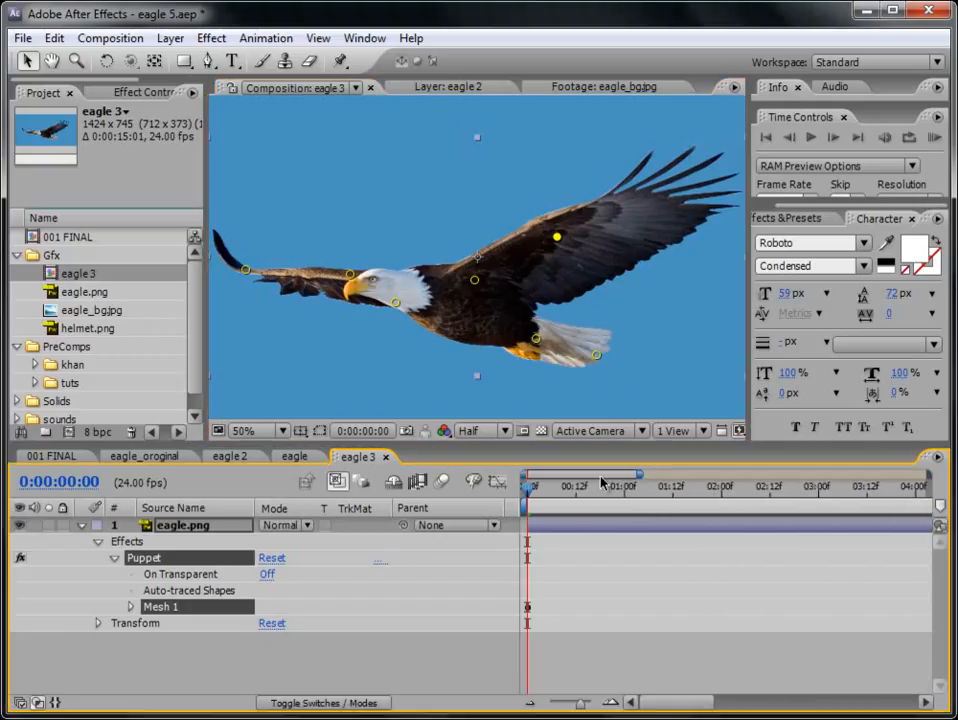
pyautogui.press('u')
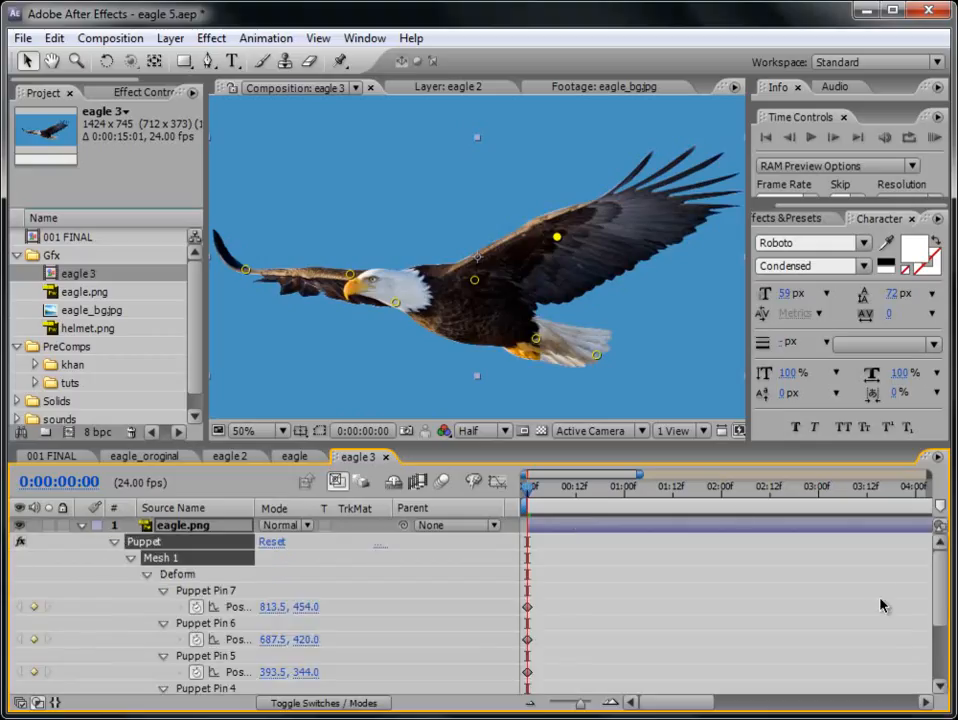
pyautogui.moveTo(936, 582); pyautogui.dragTo(944, 613)
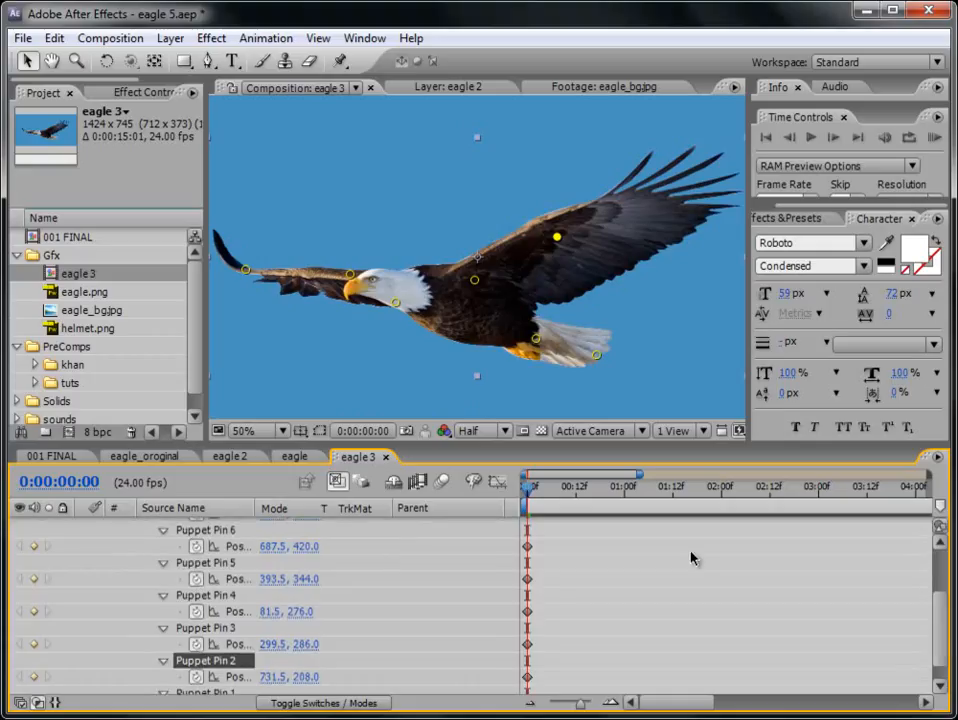
pyautogui.click(575, 494)
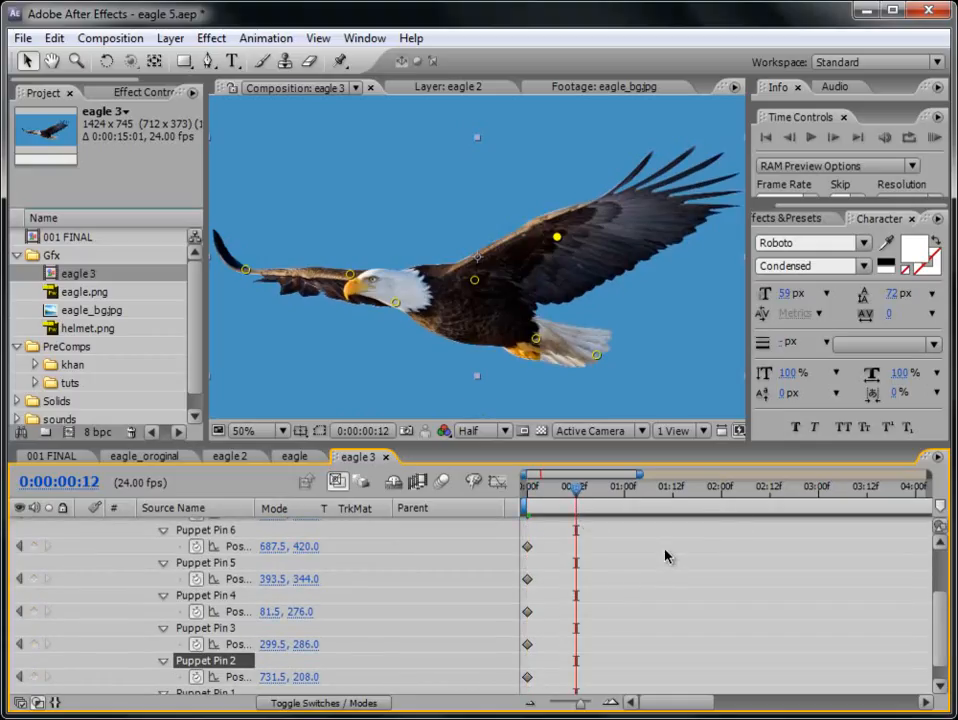
pyautogui.moveTo(940, 627); pyautogui.dragTo(953, 585)
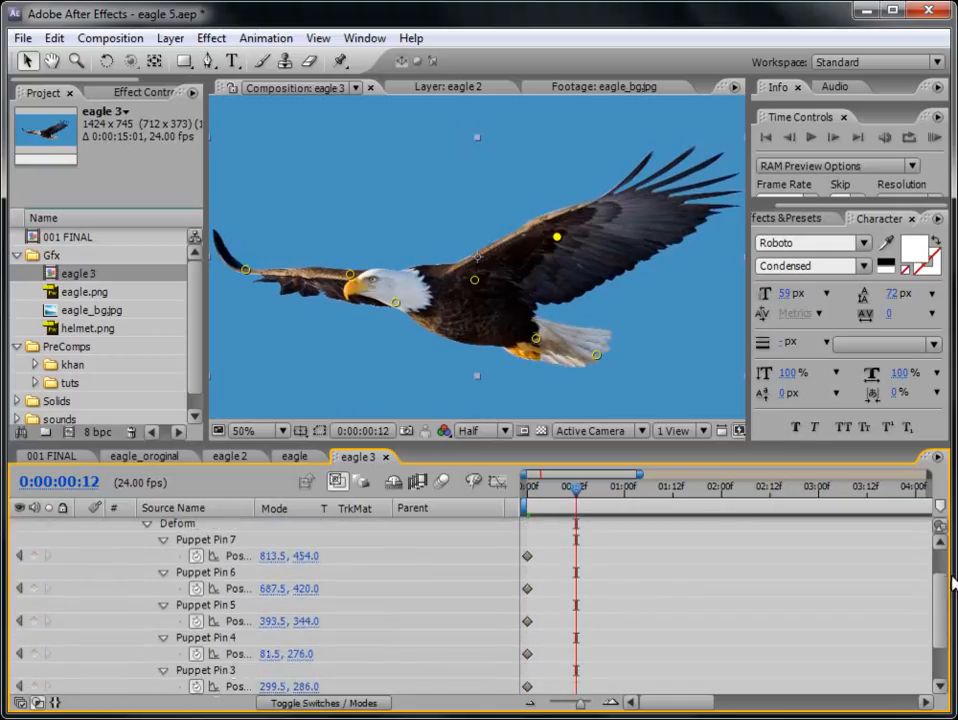
# - At 0:00:00:12, lower the large wing's pin and pull the far wing's tip pin down to about 210, 486
pyautogui.moveTo(557, 238); pyautogui.dragTo(562, 303)
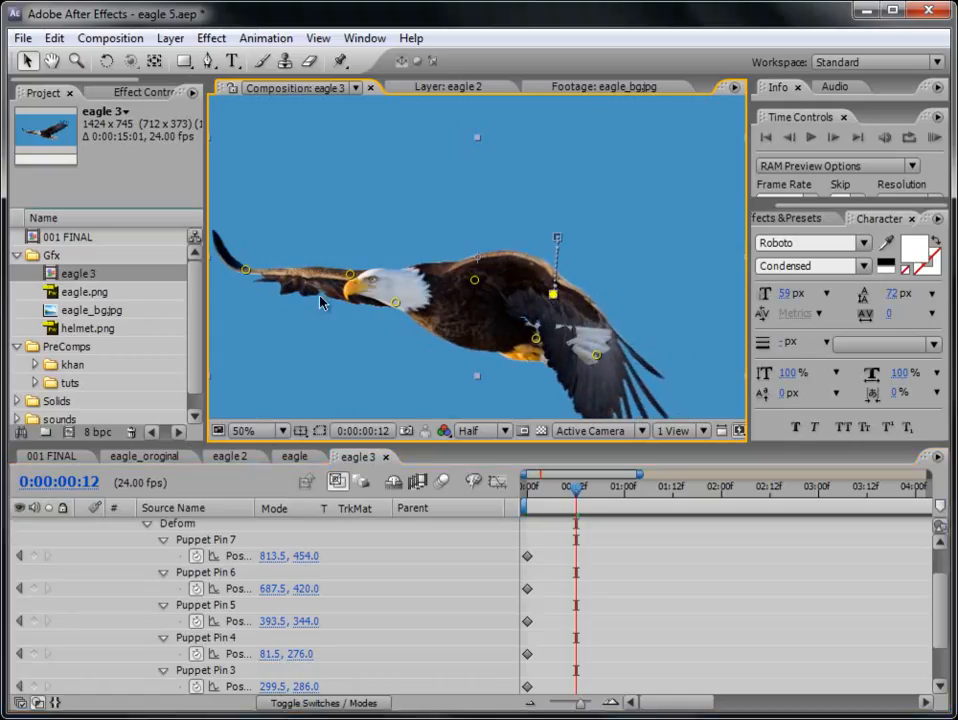
pyautogui.moveTo(250, 276); pyautogui.dragTo(312, 377)
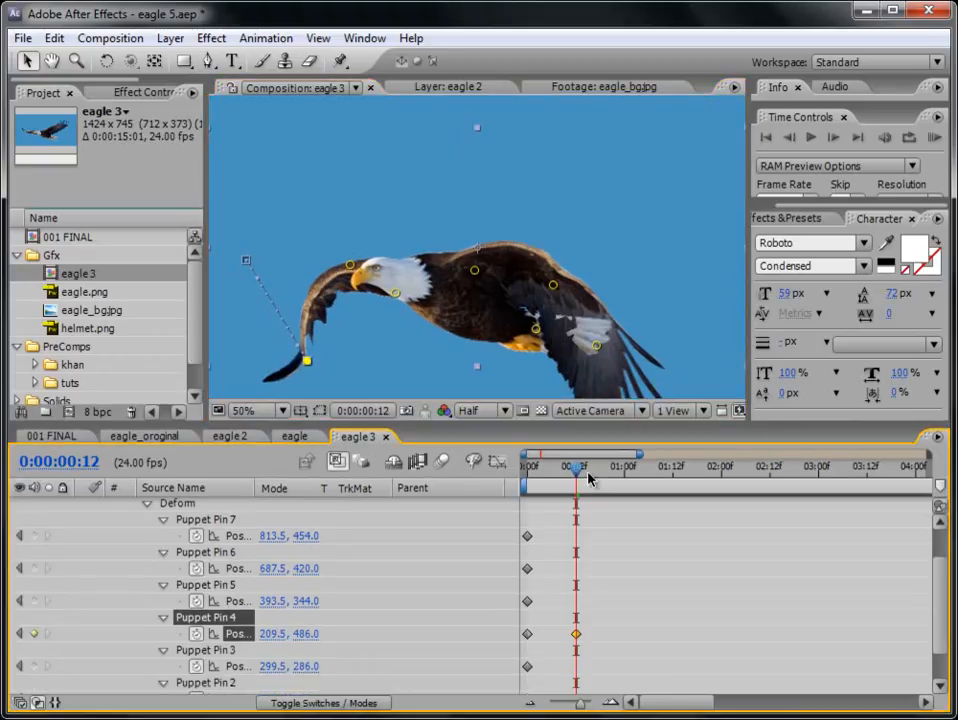
pyautogui.moveTo(588, 479); pyautogui.dragTo(566, 481)
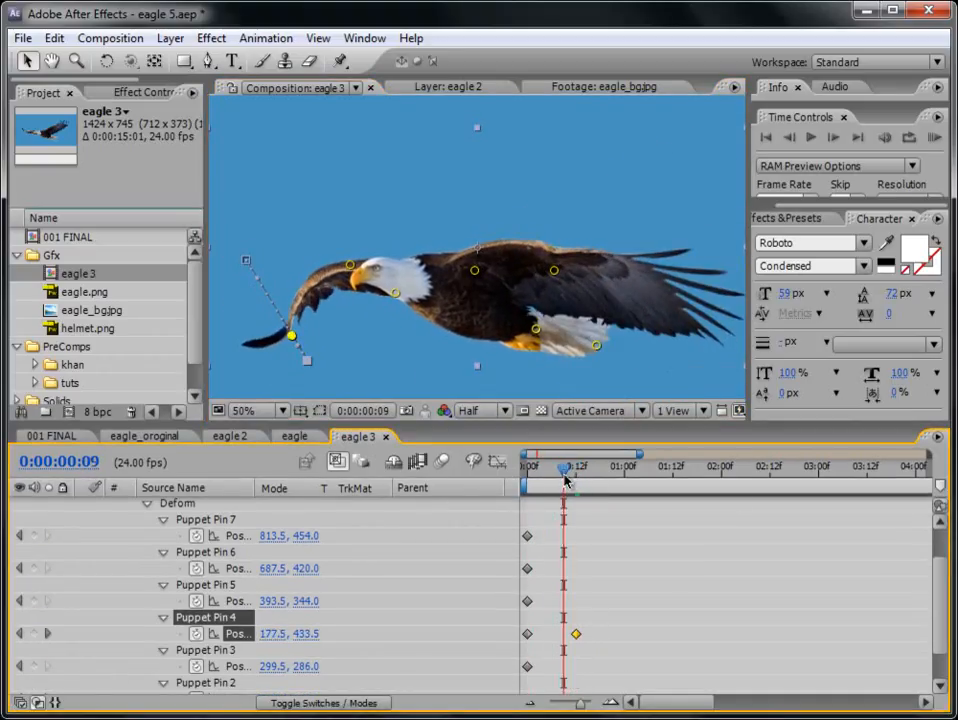
# - Delete the large wing's puppet pin and add a new one at 0:00:00:00, slightly closer to the body
pyautogui.click(556, 272)
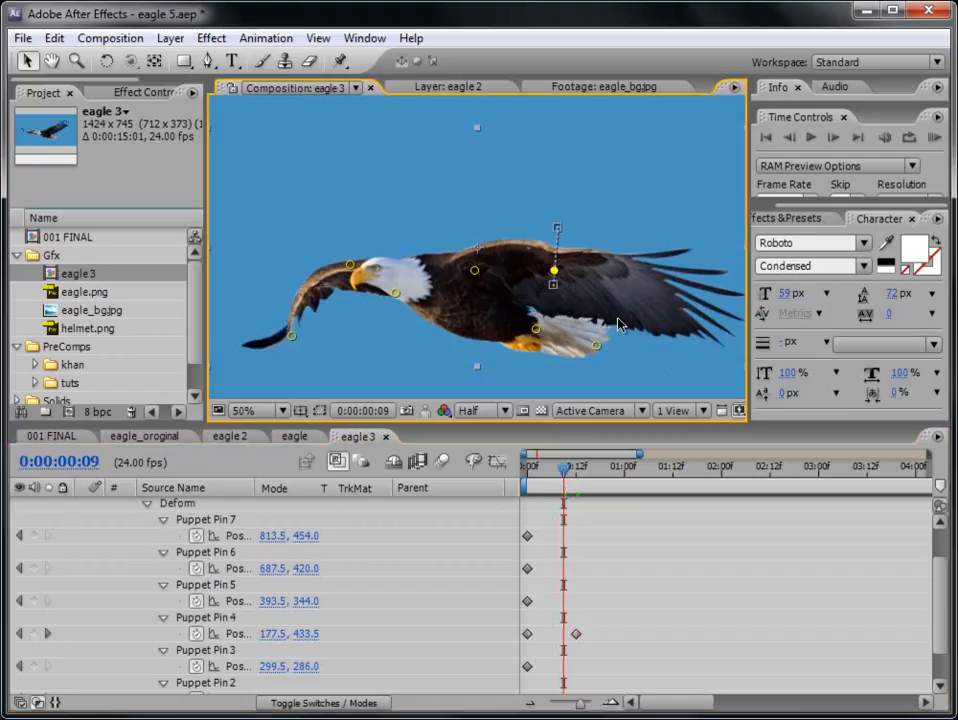
pyautogui.press('Delete')
pyautogui.moveTo(564, 470); pyautogui.dragTo(525, 470)
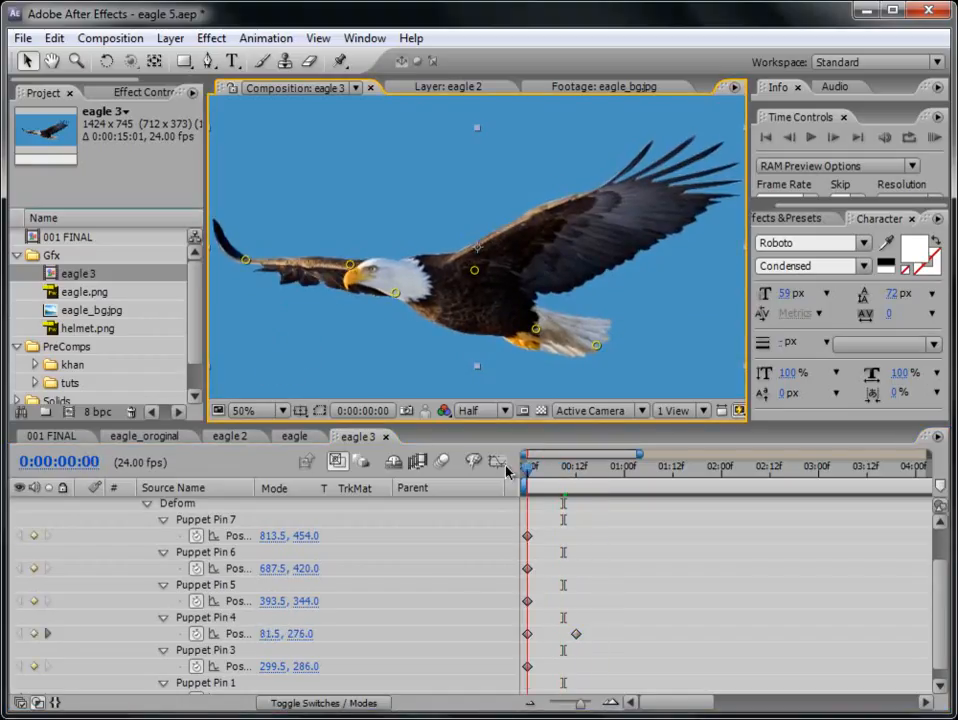
pyautogui.click(340, 61)
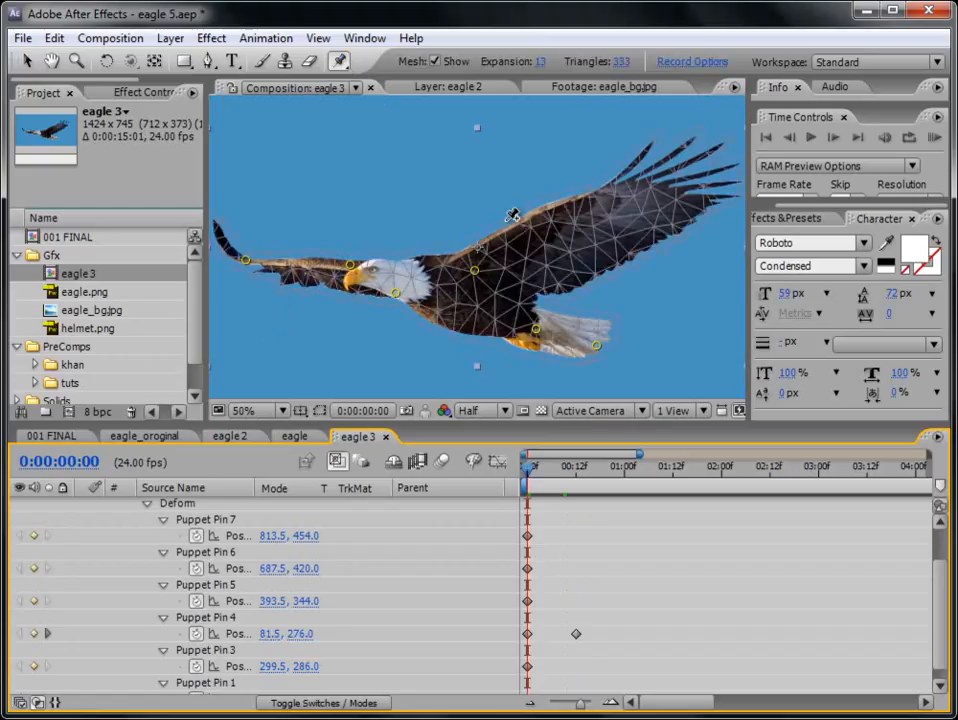
pyautogui.click(549, 234)
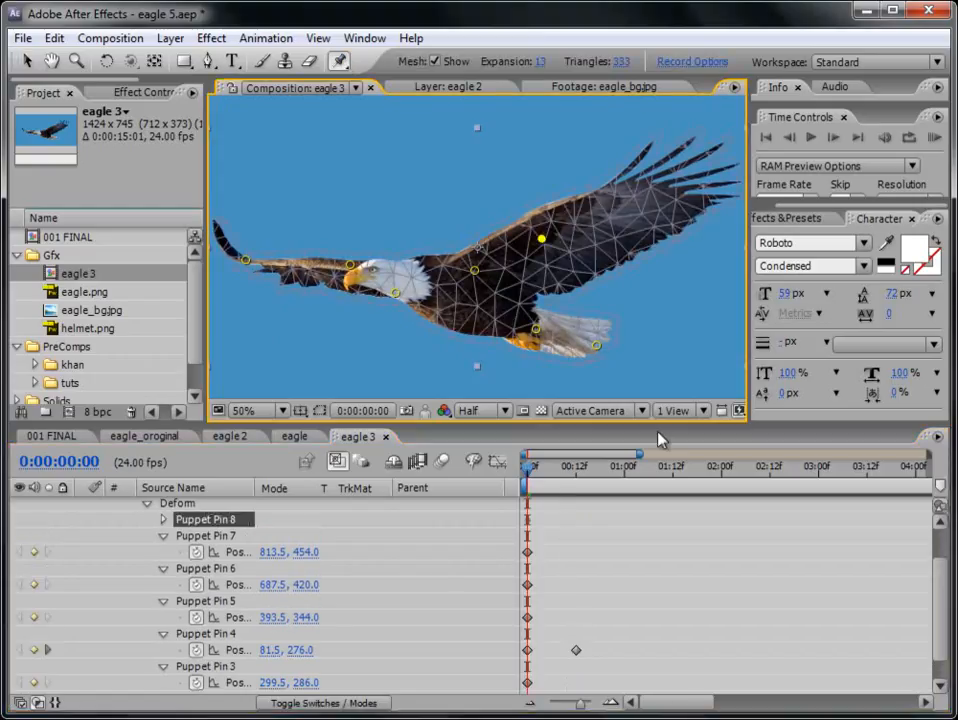
# - At 0:00:00:12, lower the large wing's new pin to about 690, 322 and the tail-end pin to about 728, 500
pyautogui.moveTo(528, 470); pyautogui.dragTo(577, 478)
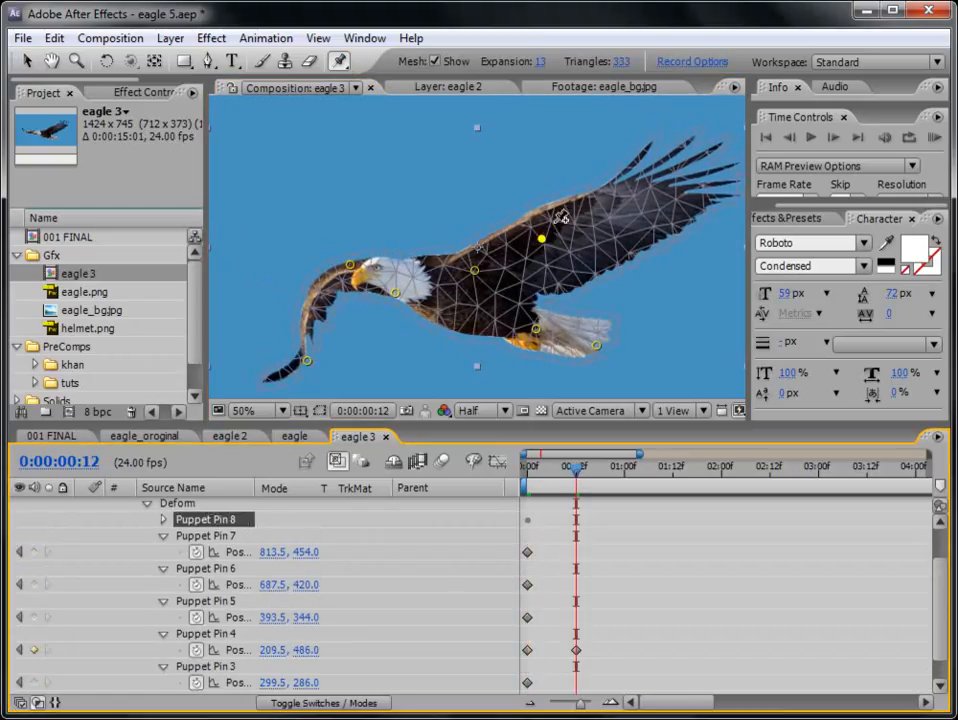
pyautogui.moveTo(541, 240); pyautogui.dragTo(543, 290)
pyautogui.moveTo(544, 467); pyautogui.dragTo(577, 484)
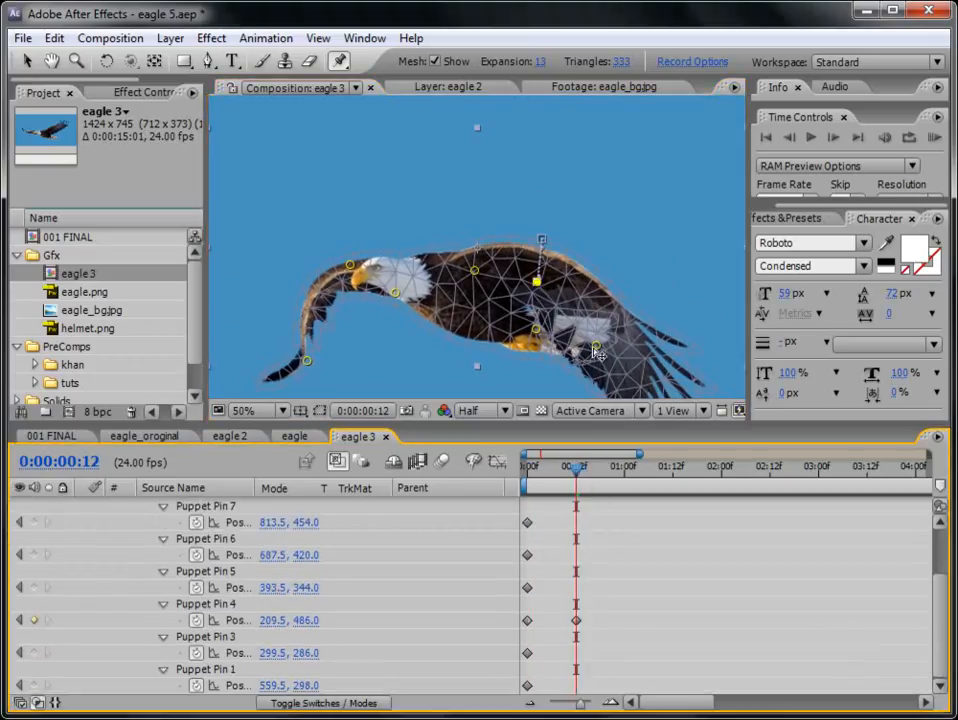
pyautogui.moveTo(597, 350); pyautogui.dragTo(560, 376)
# - Delete the position keyframes of Puppet Pins 1, 3, 5 and 6, and show only the layer's animated properties
pyautogui.moveTo(578, 470); pyautogui.dragTo(626, 487)
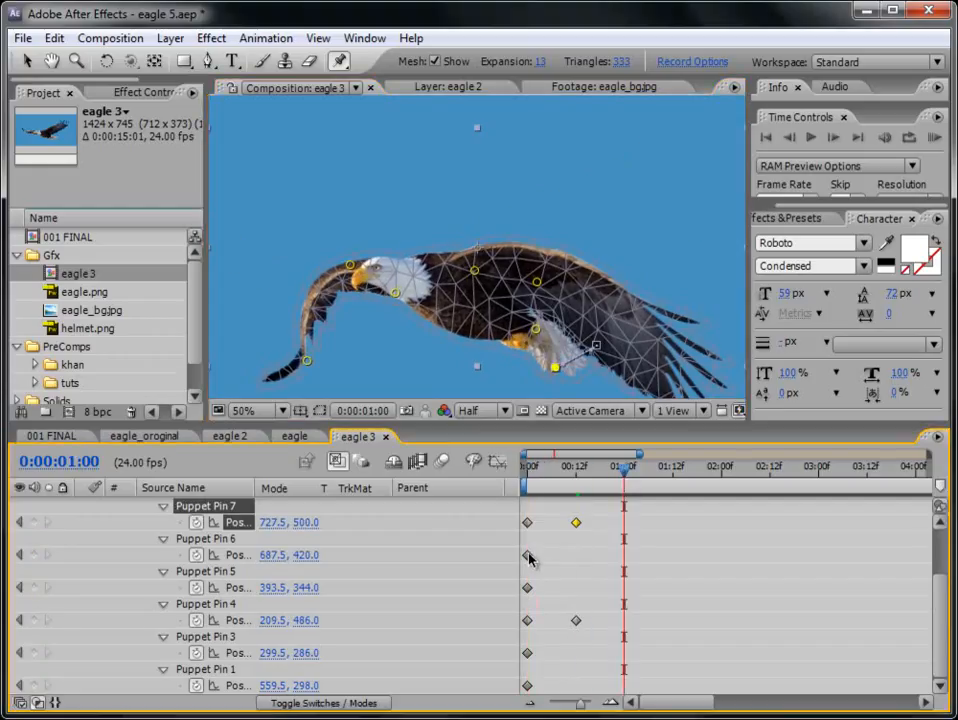
pyautogui.moveTo(540, 557); pyautogui.dragTo(618, 590)
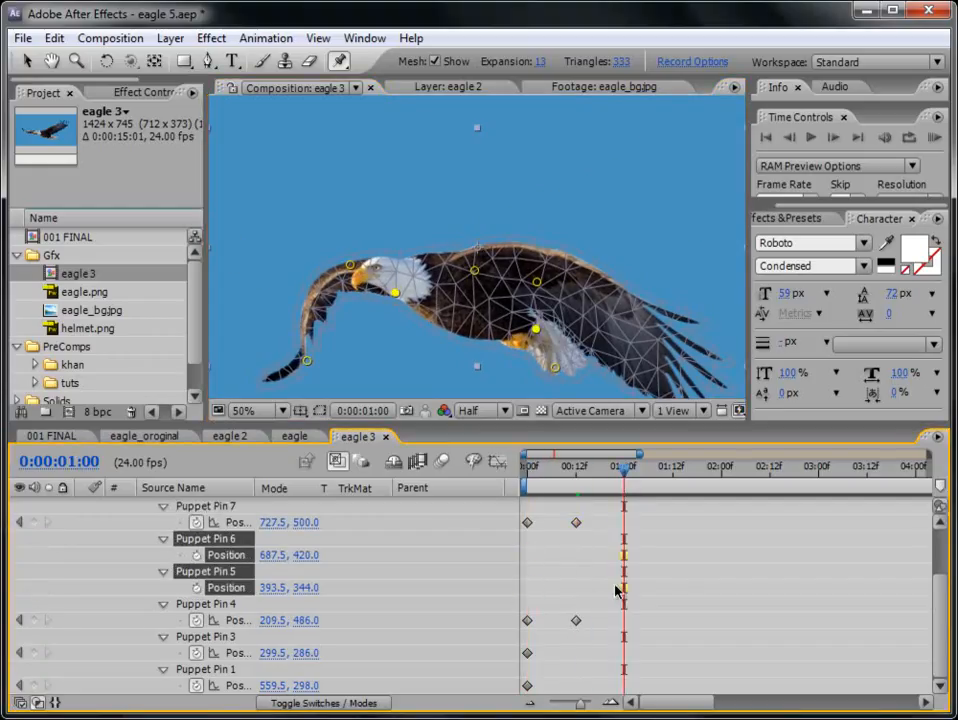
pyautogui.moveTo(556, 641); pyautogui.dragTo(622, 687)
pyautogui.moveTo(937, 614); pyautogui.dragTo(955, 560)
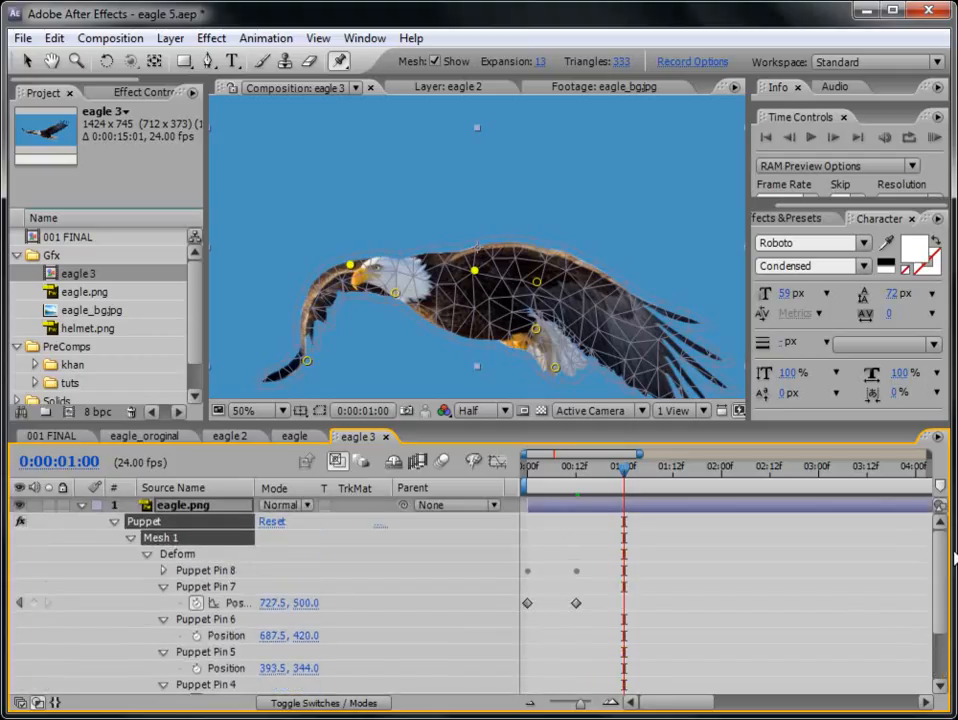
pyautogui.click(590, 514)
pyautogui.press('u')
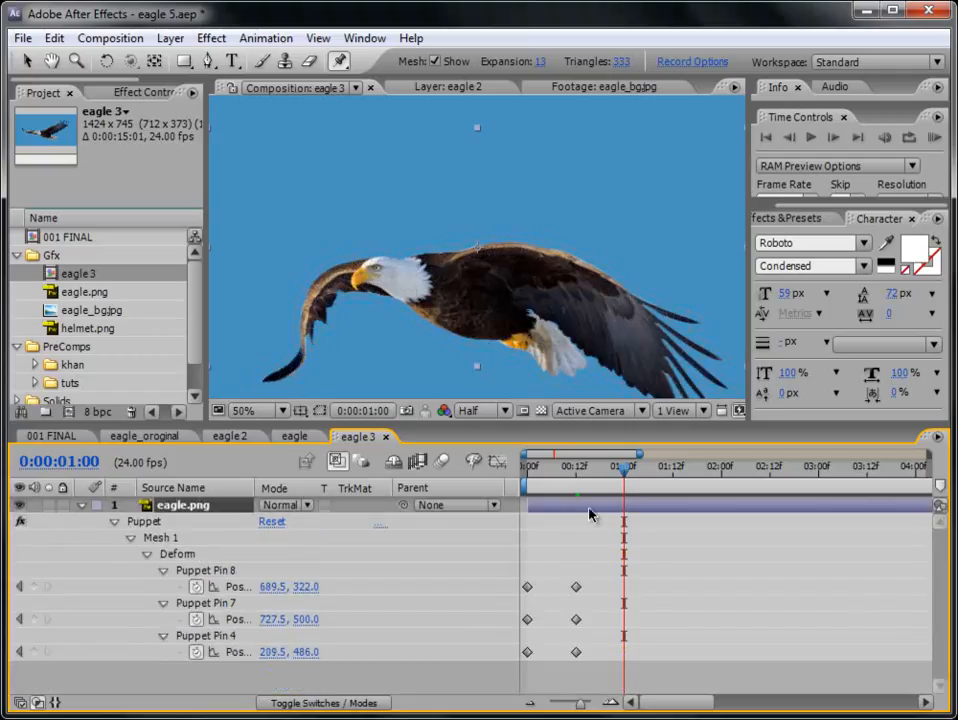
# - Copy the starting position keyframes of Puppet Pins 8, 7 and 4 to 0:00:01:00
pyautogui.click(526, 473)
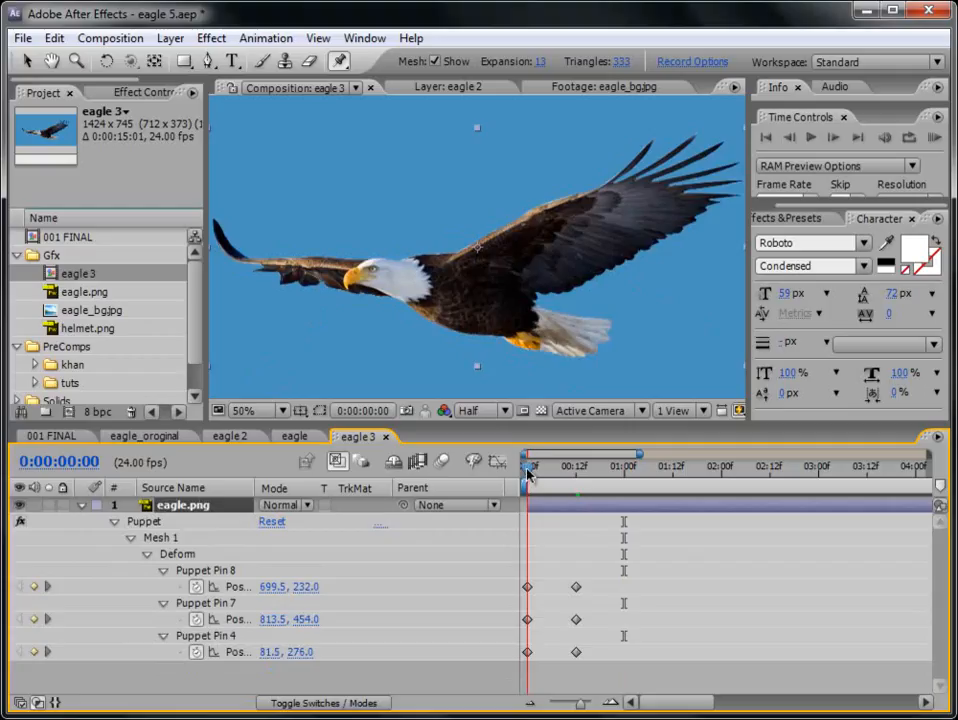
pyautogui.moveTo(527, 476); pyautogui.dragTo(624, 476)
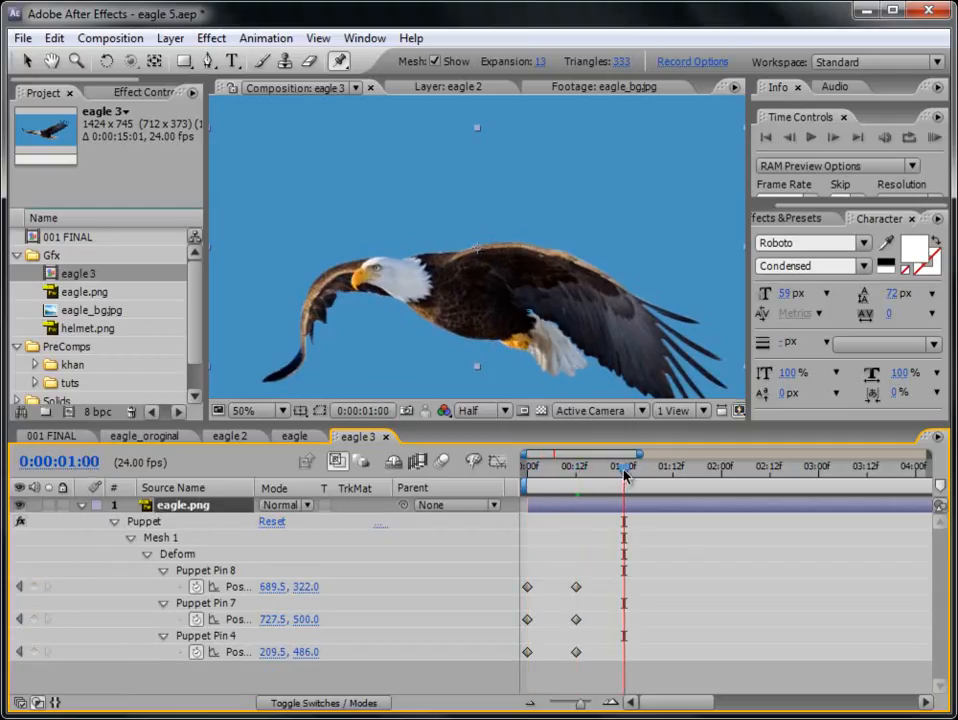
pyautogui.moveTo(511, 611); pyautogui.dragTo(526, 656)
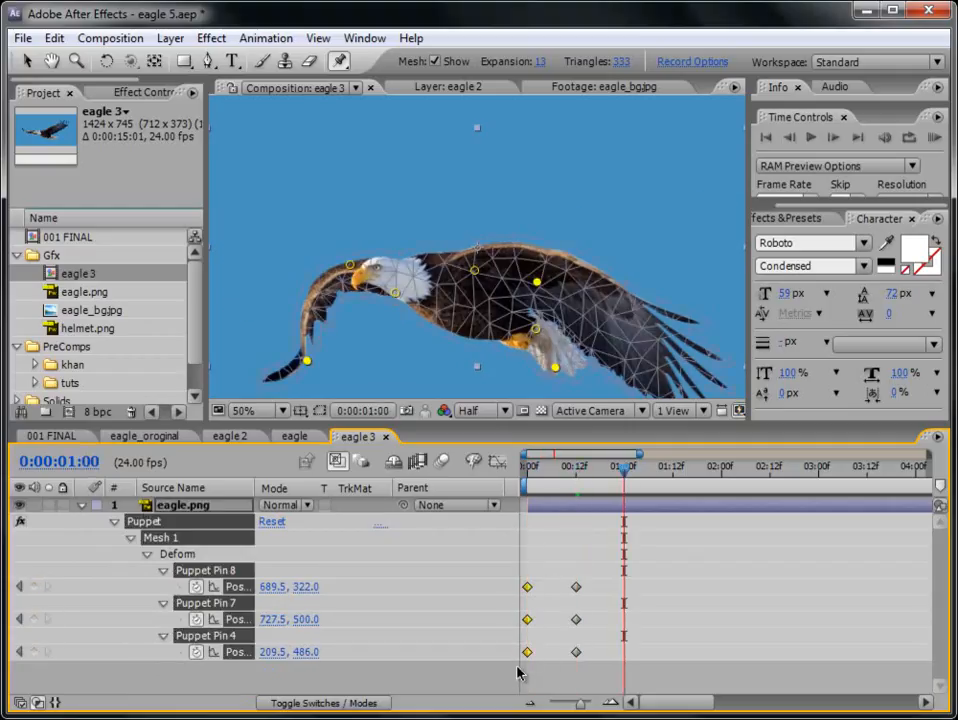
pyautogui.hotkey('ctrl', 'v')
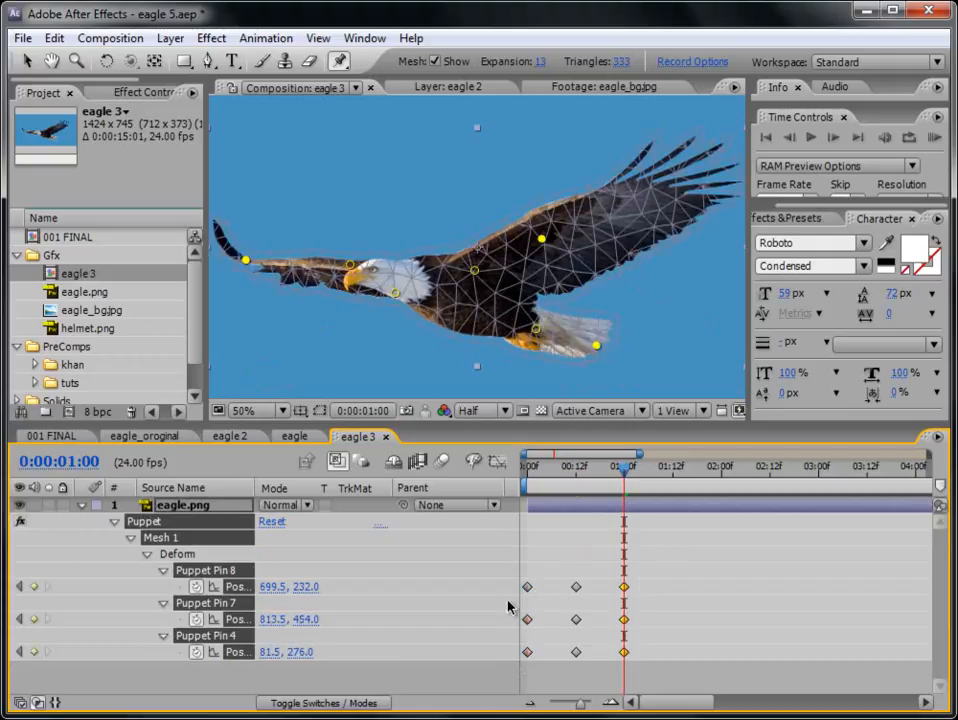
# - Trim the work area to end just past 0:00:01:00 and run a RAM preview of the wing flap
pyautogui.moveTo(535, 473)
pyautogui.mouseDown()
pyautogui.moveTo(517, 466)
pyautogui.moveTo(578, 476)
pyautogui.moveTo(531, 476)
pyautogui.mouseUp()
pyautogui.press(',')
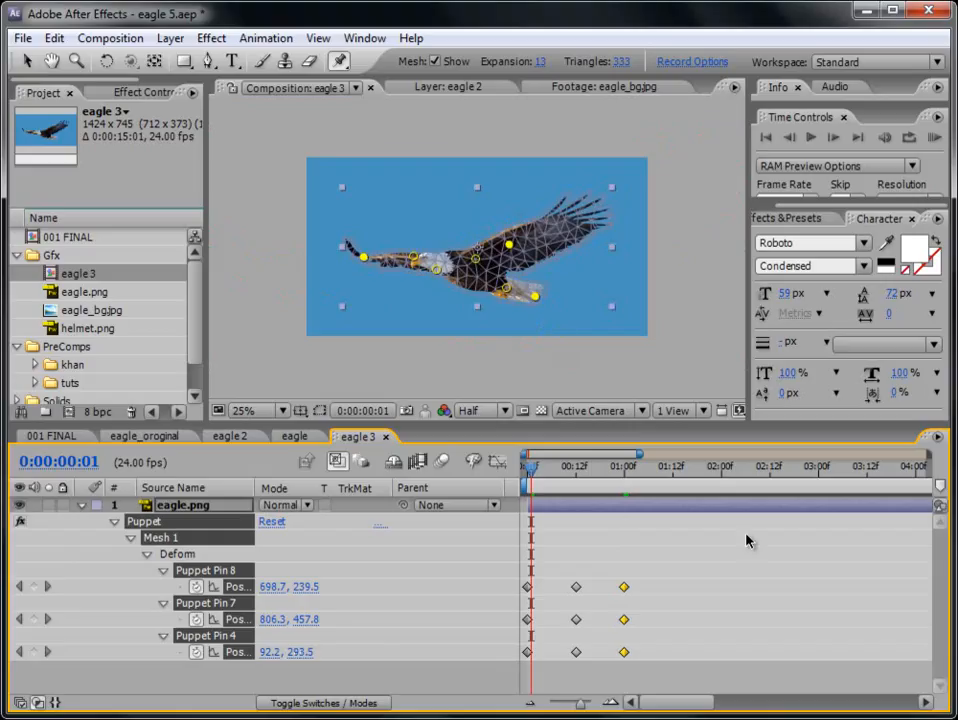
pyautogui.moveTo(587, 708)
pyautogui.mouseDown()
pyautogui.moveTo(549, 708)
pyautogui.moveTo(588, 706)
pyautogui.moveTo(578, 706)
pyautogui.mouseUp()
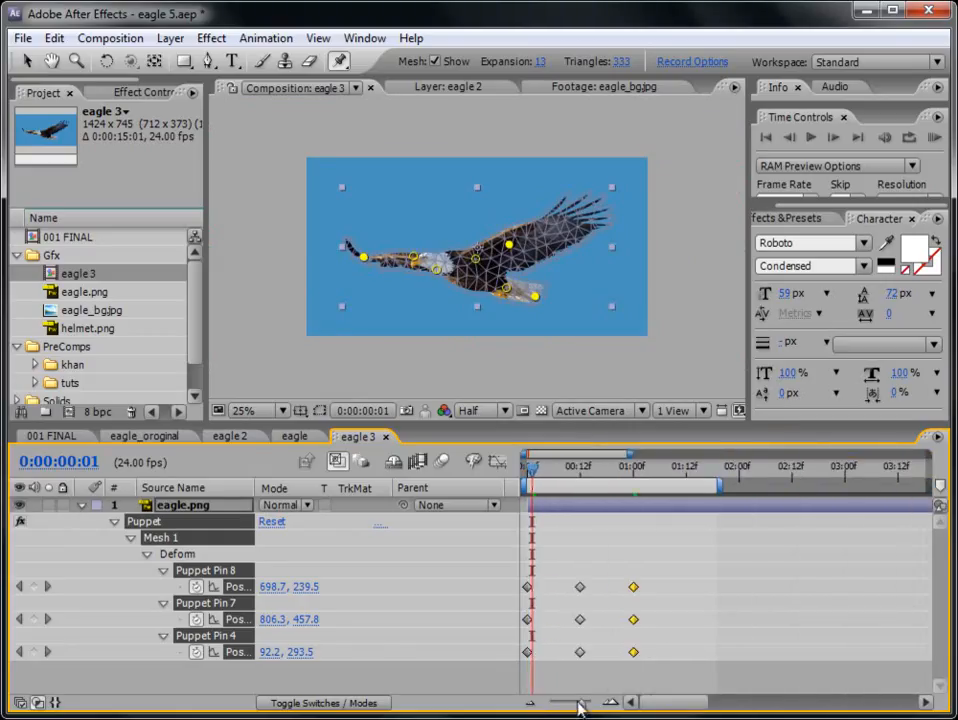
pyautogui.click(934, 137)
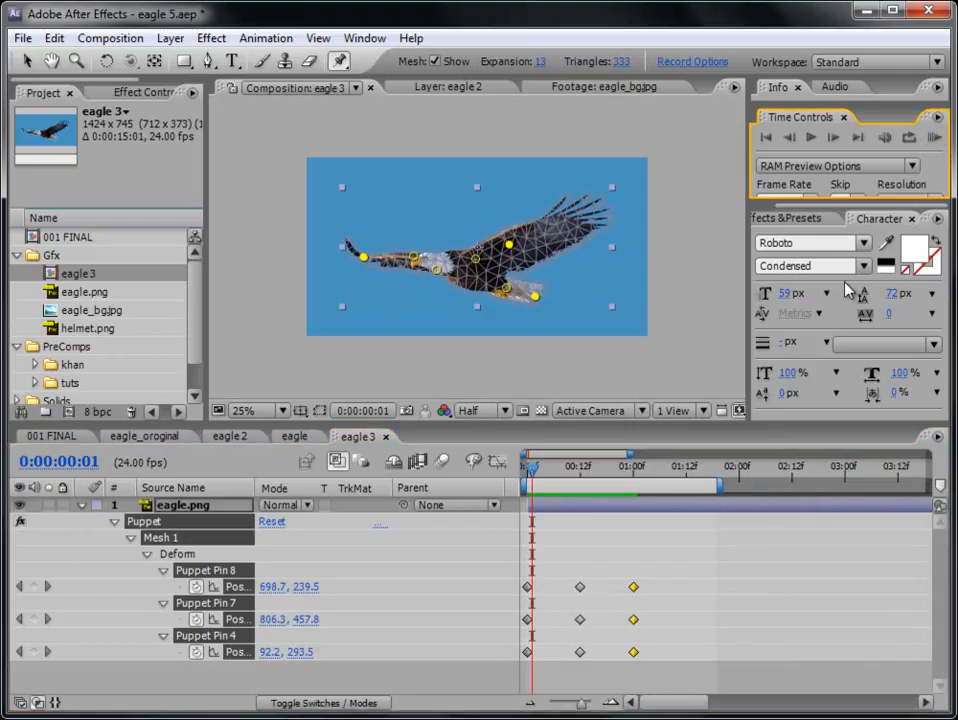
pyautogui.moveTo(719, 487); pyautogui.dragTo(652, 497)
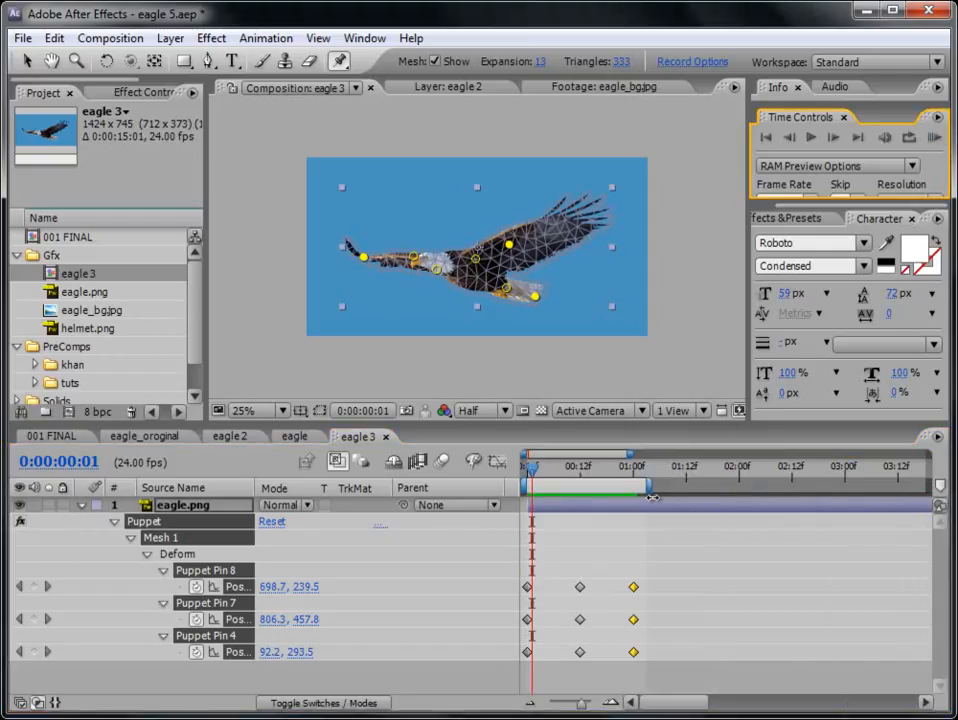
pyautogui.click(934, 137)
# - Speed up the flap by moving the three pins' downstroke keyframes to 0:00:00:06 and their final keyframes to 0:00:00:12
pyautogui.moveTo(580, 706); pyautogui.dragTo(588, 708)
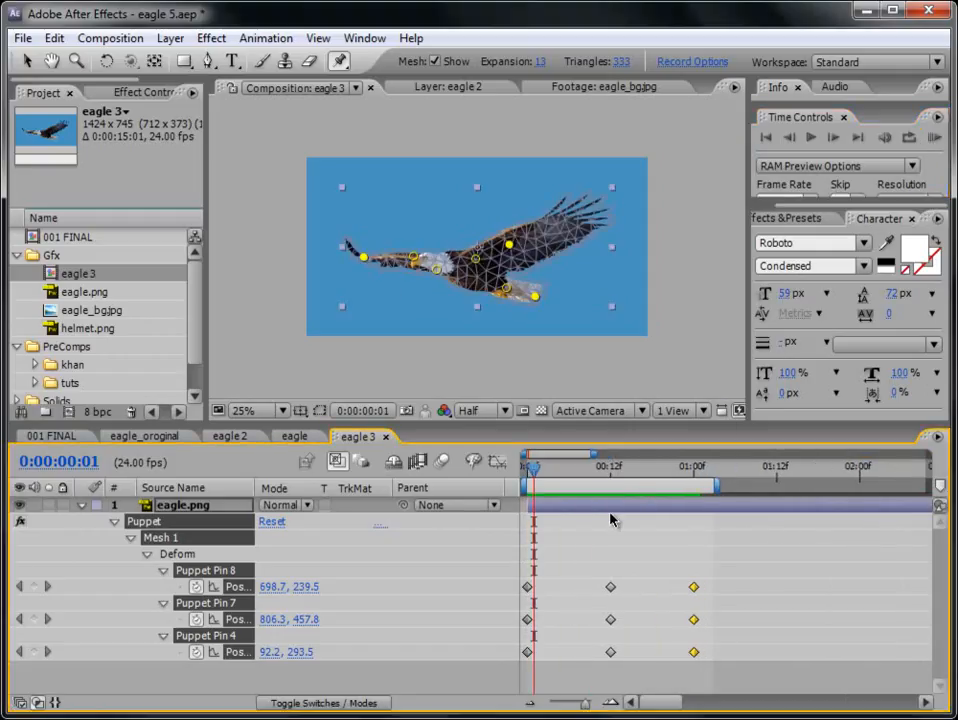
pyautogui.click(567, 471)
pyautogui.moveTo(609, 573); pyautogui.dragTo(605, 673)
pyautogui.moveTo(610, 590); pyautogui.dragTo(569, 596)
pyautogui.click(614, 471)
# - Apply Easy Ease to all position keyframes of the three animated pins and RAM preview the flap
pyautogui.moveTo(712, 578); pyautogui.dragTo(521, 672)
pyautogui.rightClick(527, 587)
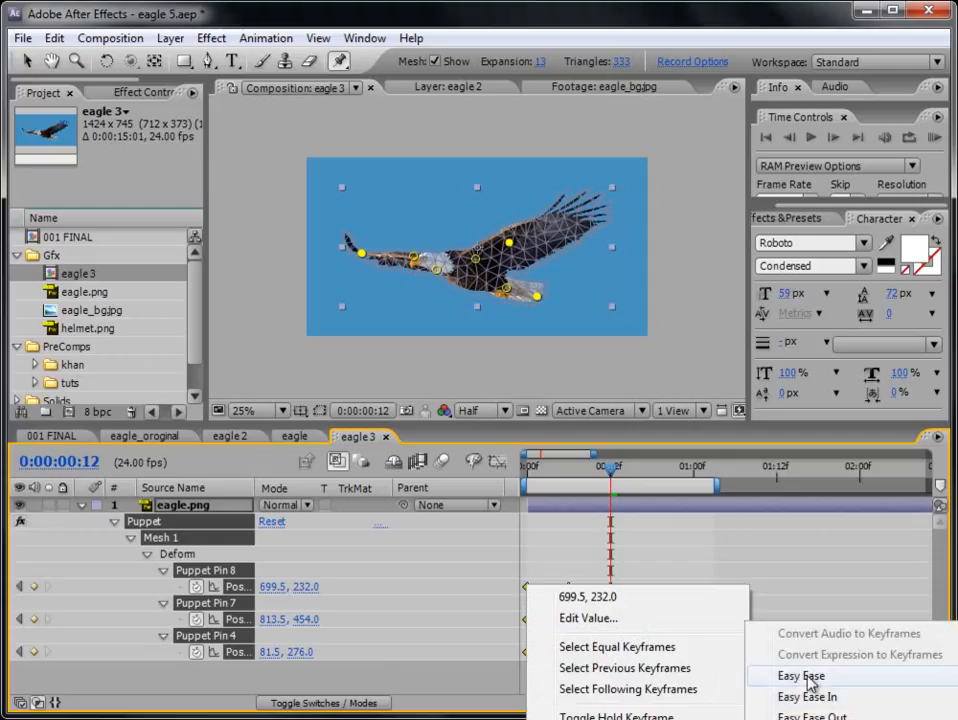
pyautogui.click(805, 676)
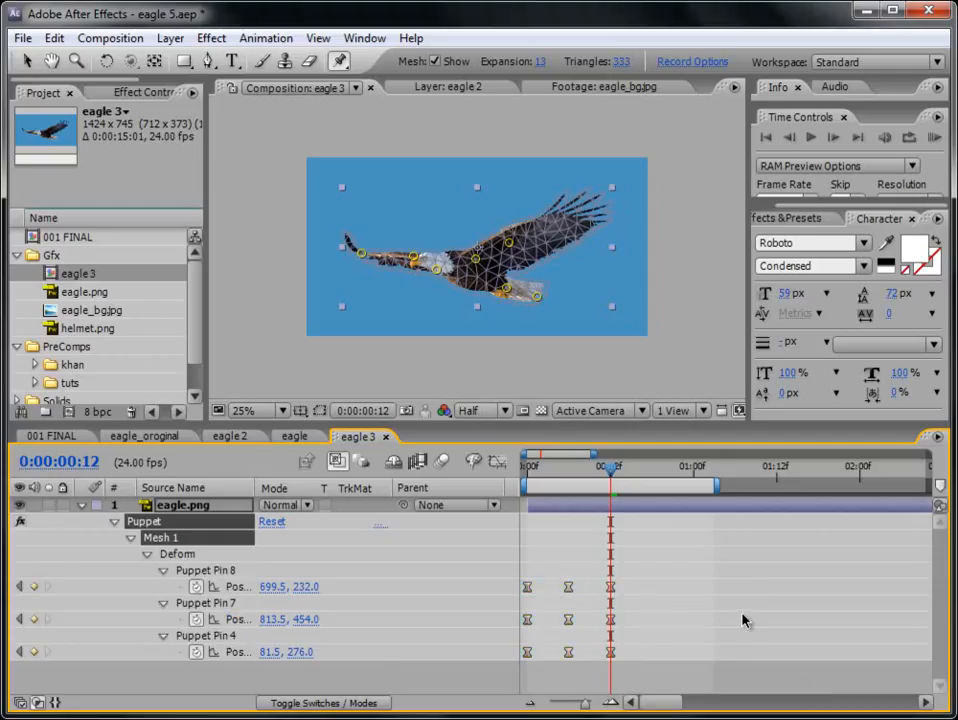
pyautogui.click(934, 138)
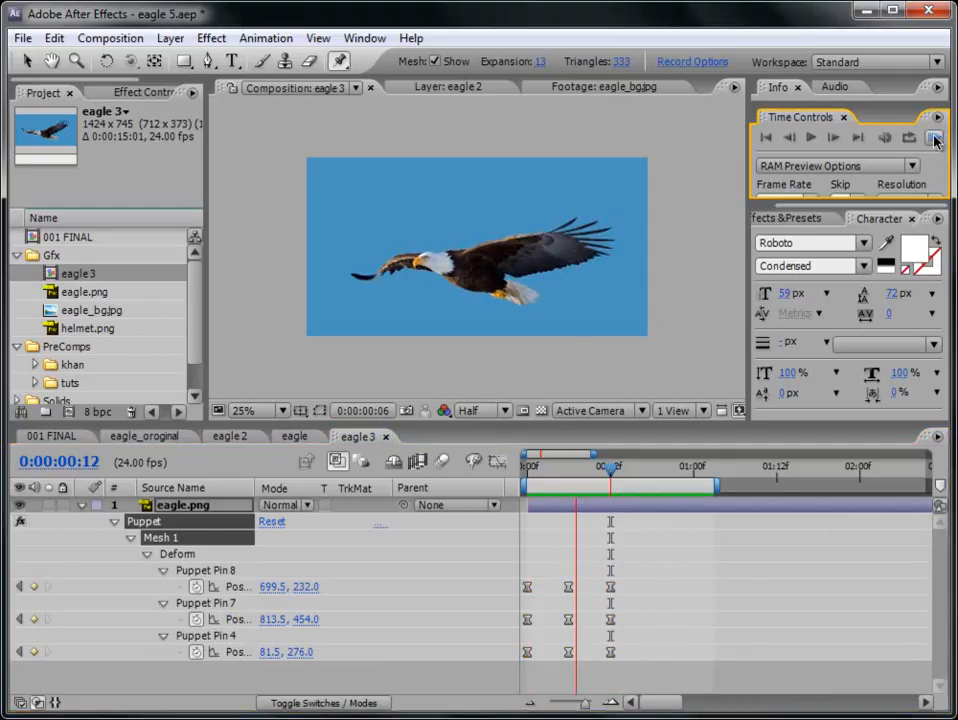
pyautogui.click(935, 139)
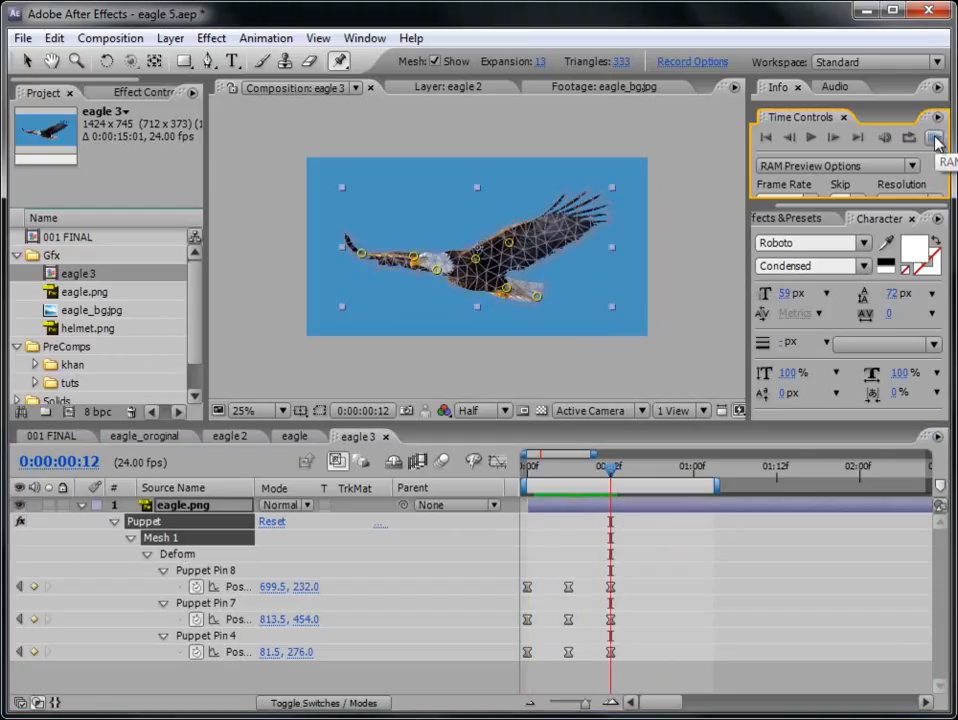
# - Set the puppet mesh's Expansion to 10 and collapse the Puppet effect's properties
pyautogui.press('pagedown')
pyautogui.press('pagedown')
pyautogui.click(114, 522)
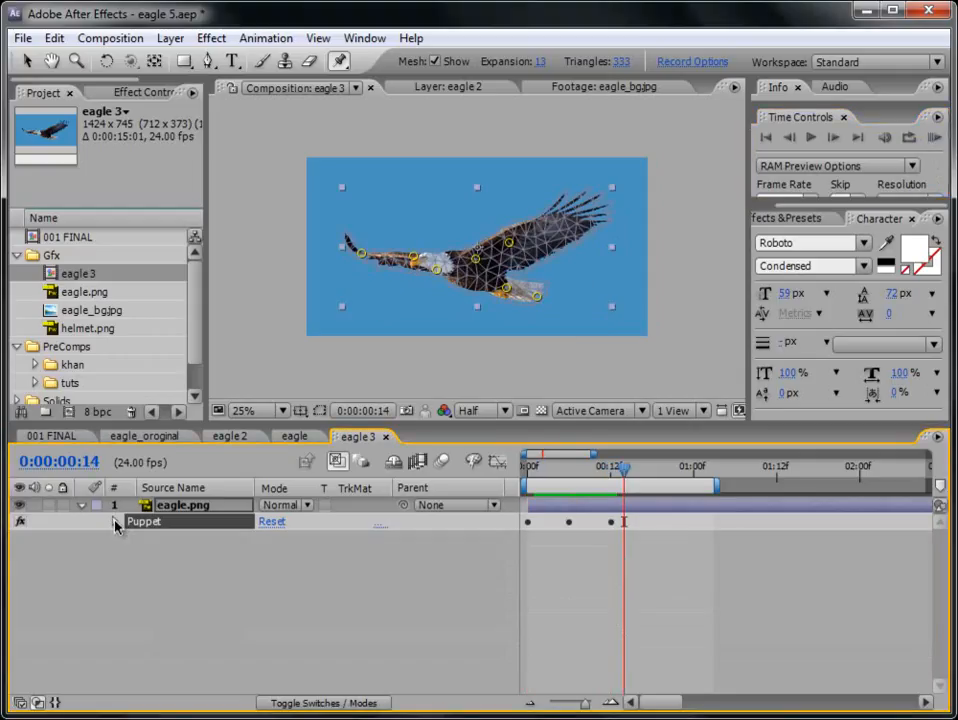
pyautogui.click(114, 522)
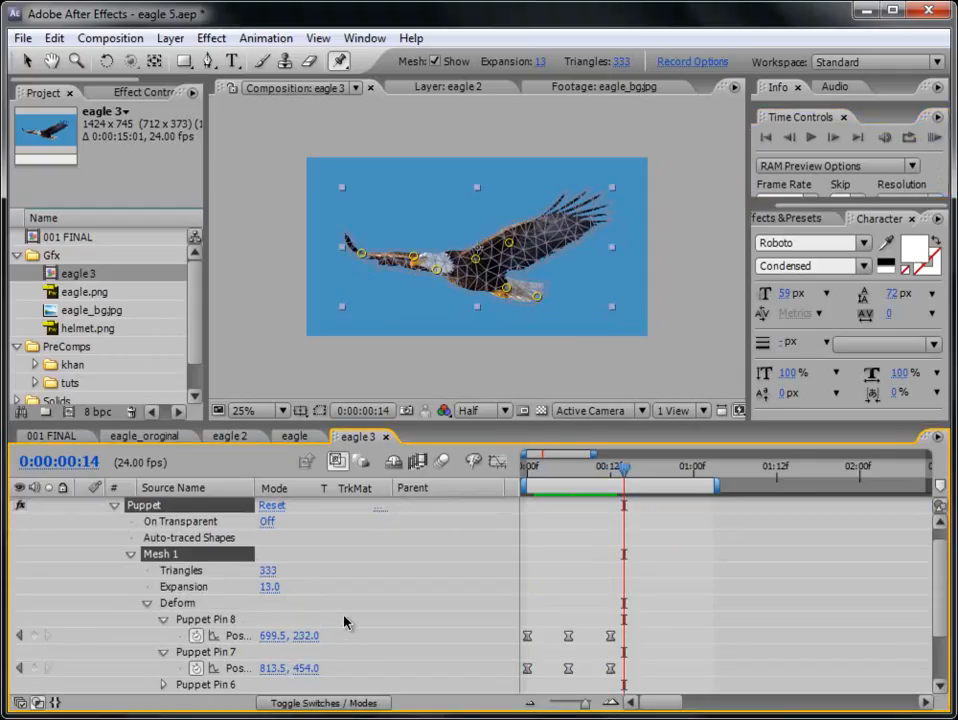
pyautogui.click(270, 592)
pyautogui.write('10')
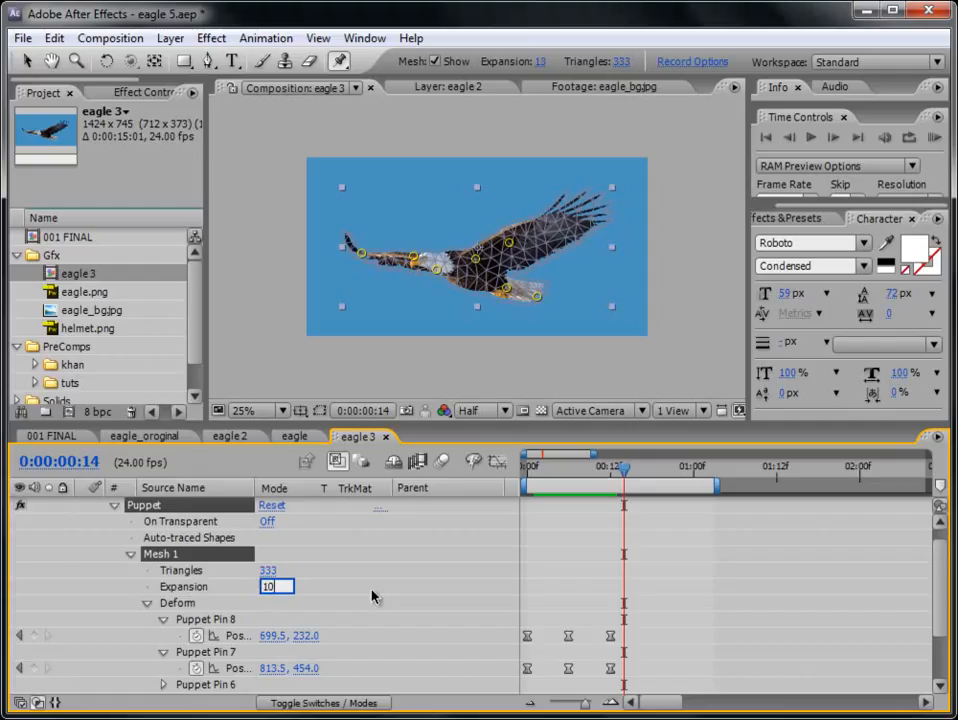
pyautogui.press('Return')
pyautogui.press('.')
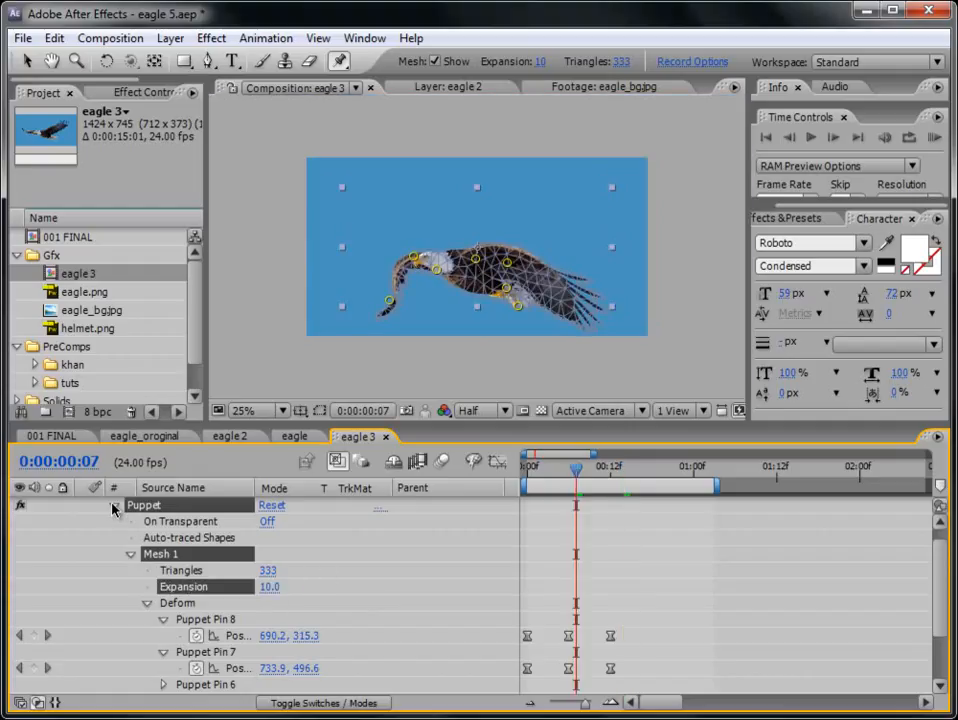
pyautogui.click(114, 507)
# - Extend the work area to the whole composition and zoom the timeline out to its full duration
pyautogui.moveTo(576, 468); pyautogui.dragTo(676, 470)
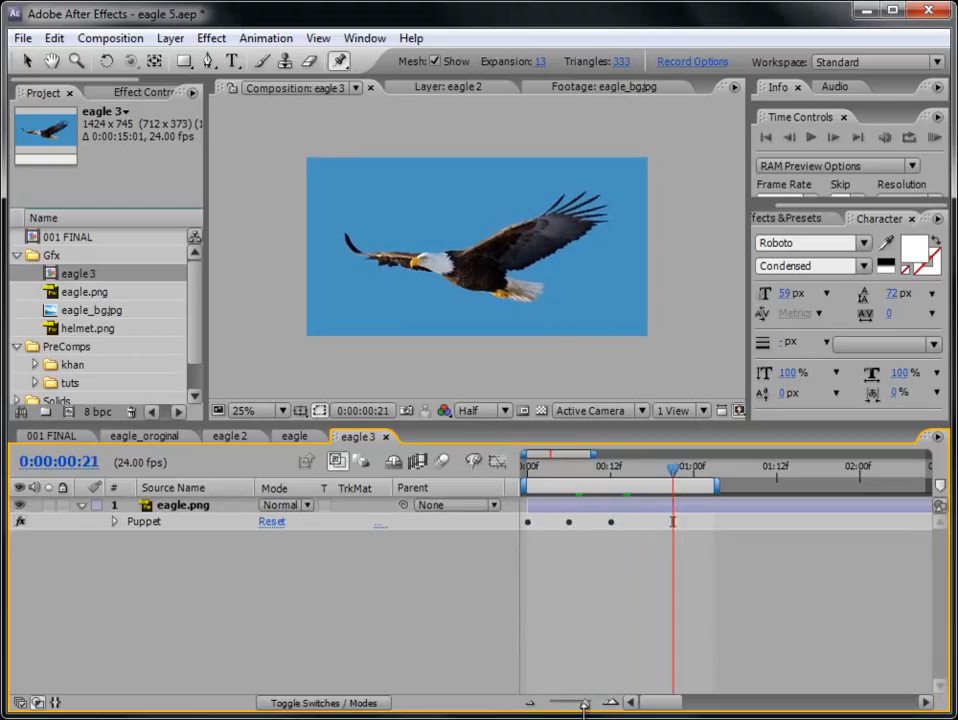
pyautogui.moveTo(584, 703); pyautogui.dragTo(572, 703)
pyautogui.doubleClick(577, 487)
pyautogui.press('-')
# - Select the Puppet effect on eagle.png and raise both wing pins and the tail pin slightly at 0:00:03:22
pyautogui.click(590, 477)
pyautogui.click(599, 507)
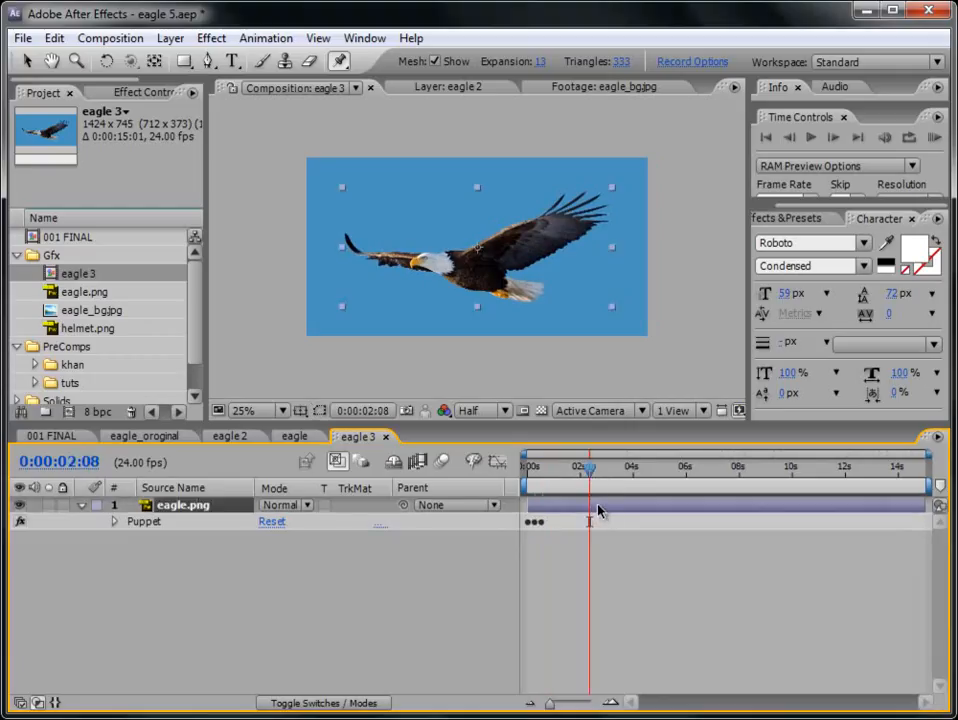
pyautogui.click(150, 522)
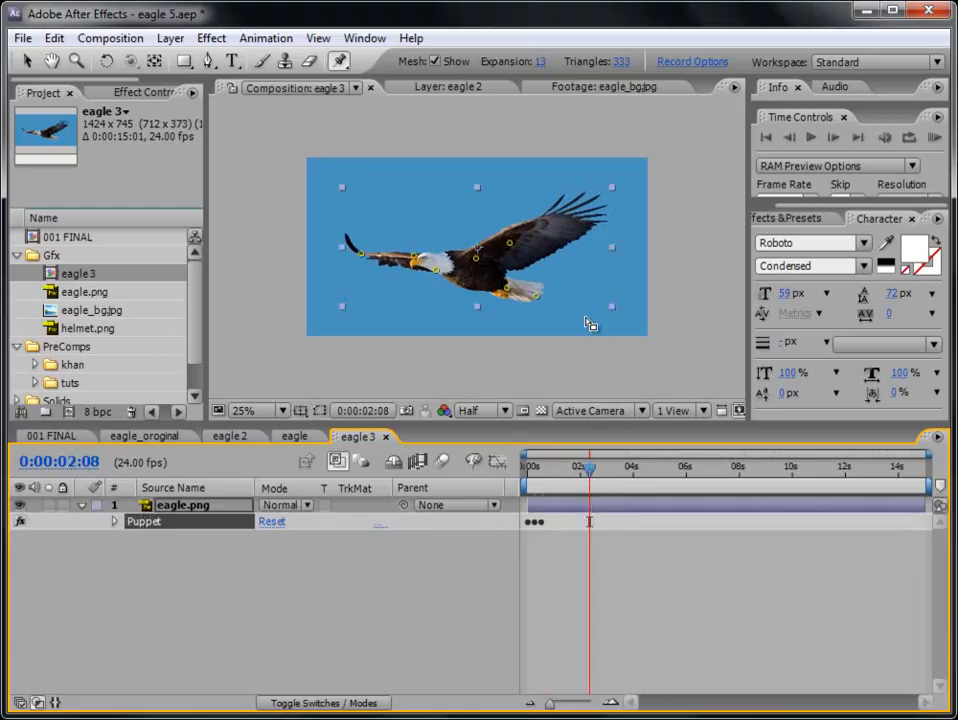
pyautogui.moveTo(592, 474); pyautogui.dragTo(631, 468)
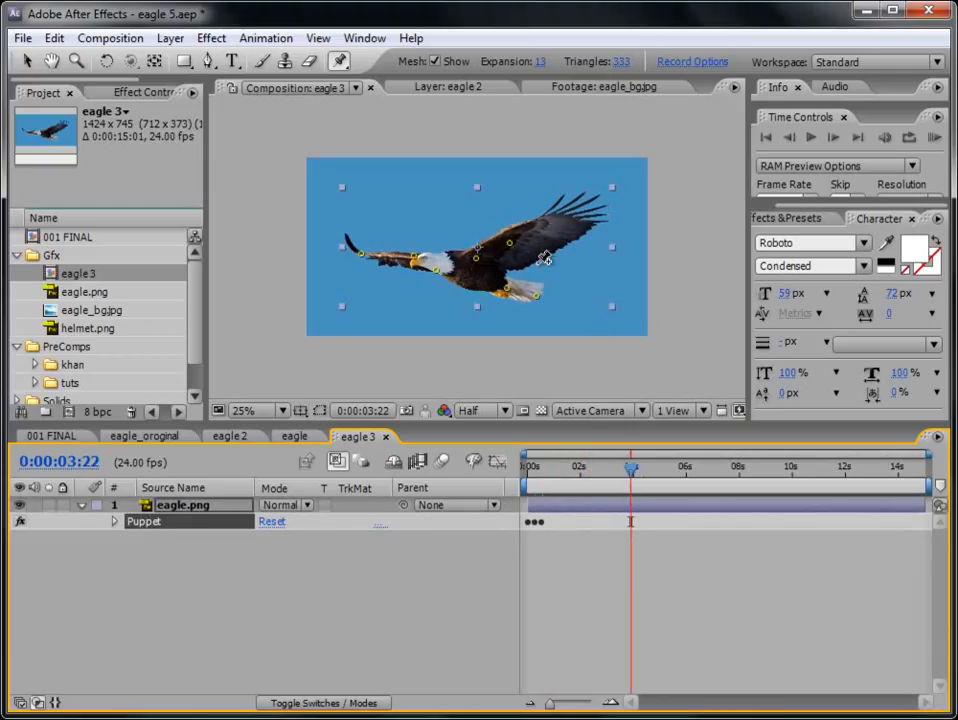
pyautogui.click(28, 63)
pyautogui.moveTo(510, 245); pyautogui.dragTo(508, 238)
pyautogui.moveTo(363, 256)
pyautogui.mouseDown()
pyautogui.moveTo(391, 306)
pyautogui.moveTo(367, 239)
pyautogui.mouseUp()
pyautogui.moveTo(545, 302); pyautogui.dragTo(548, 294)
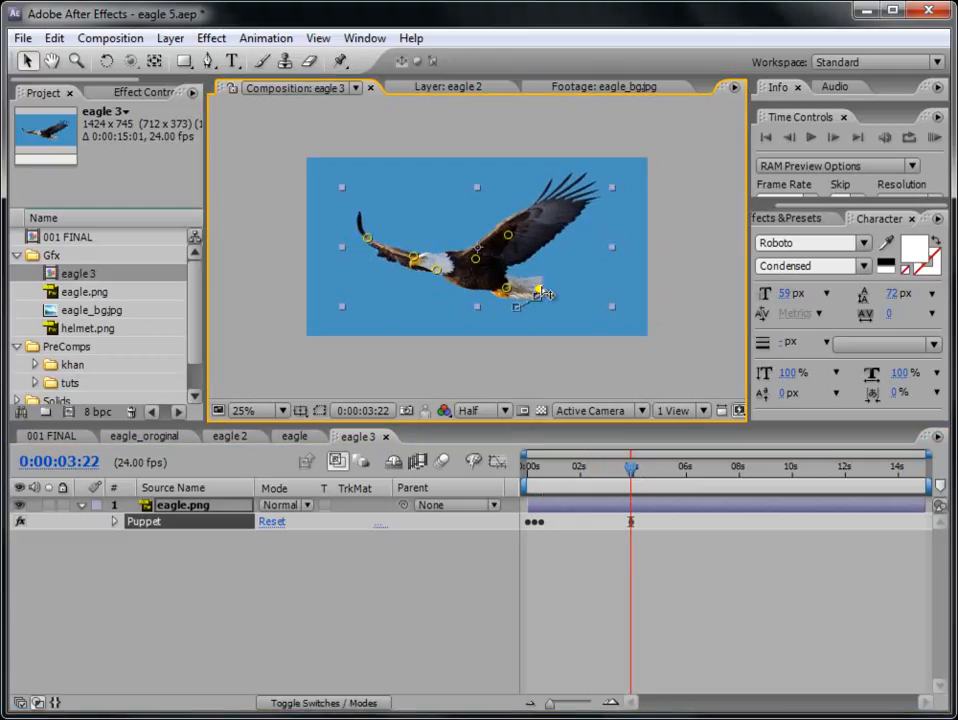
# - Lower both wing pins at 0:00:08:01 to flatten the wings for the glide
pyautogui.click(739, 478)
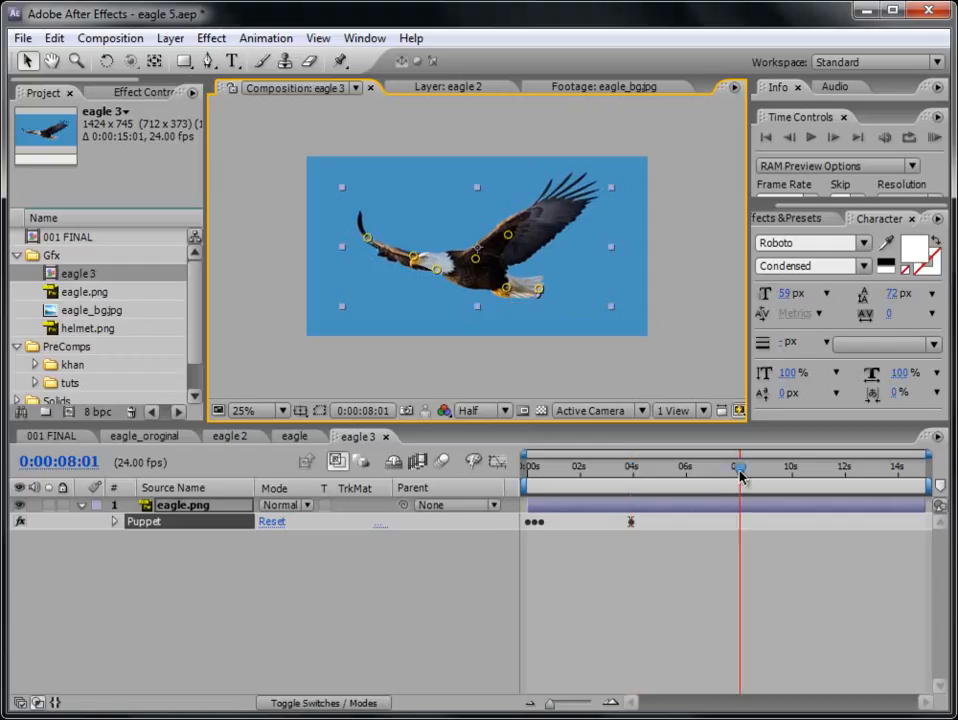
pyautogui.moveTo(509, 238); pyautogui.dragTo(509, 245)
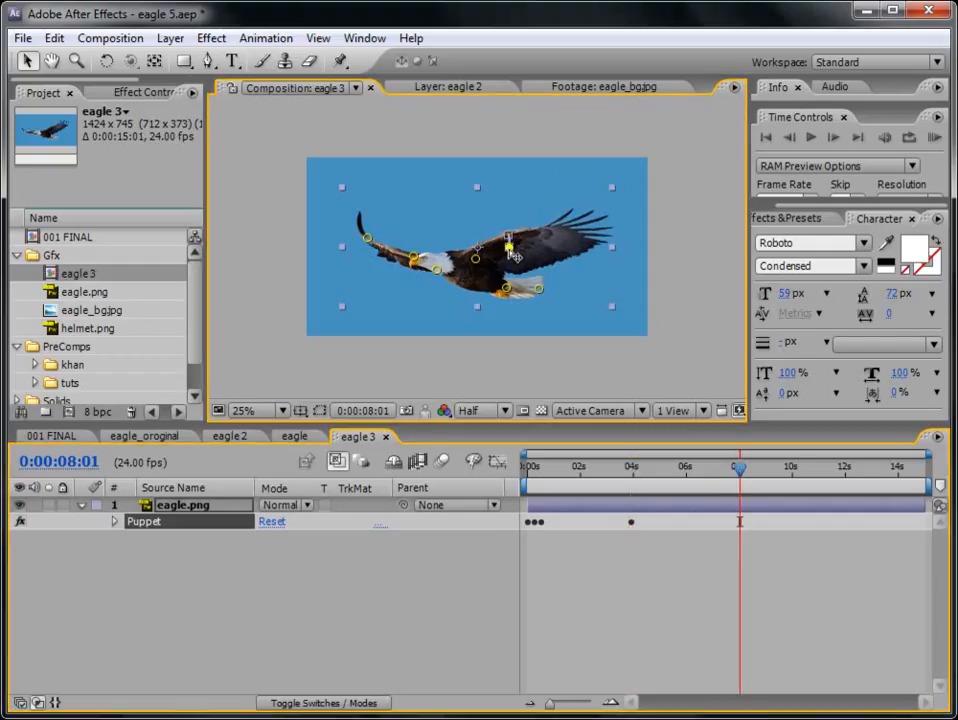
pyautogui.moveTo(370, 243); pyautogui.dragTo(367, 257)
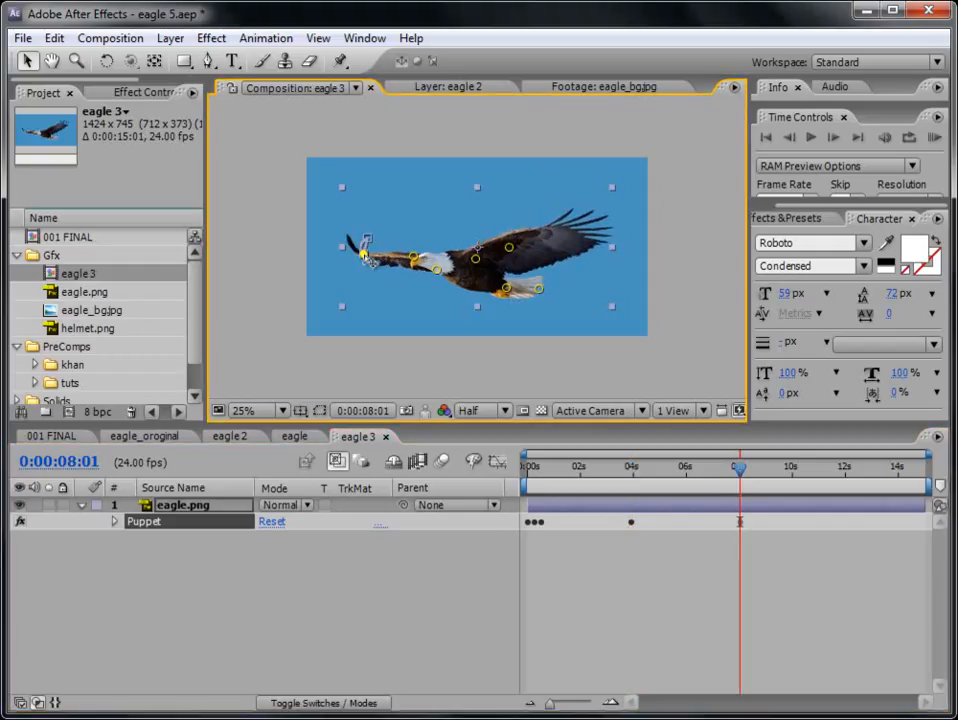
# - Raise both wing pins, placing their position keyframes at 0:00:11:23
pyautogui.moveTo(753, 468); pyautogui.dragTo(910, 474)
pyautogui.moveTo(509, 247); pyautogui.dragTo(509, 238)
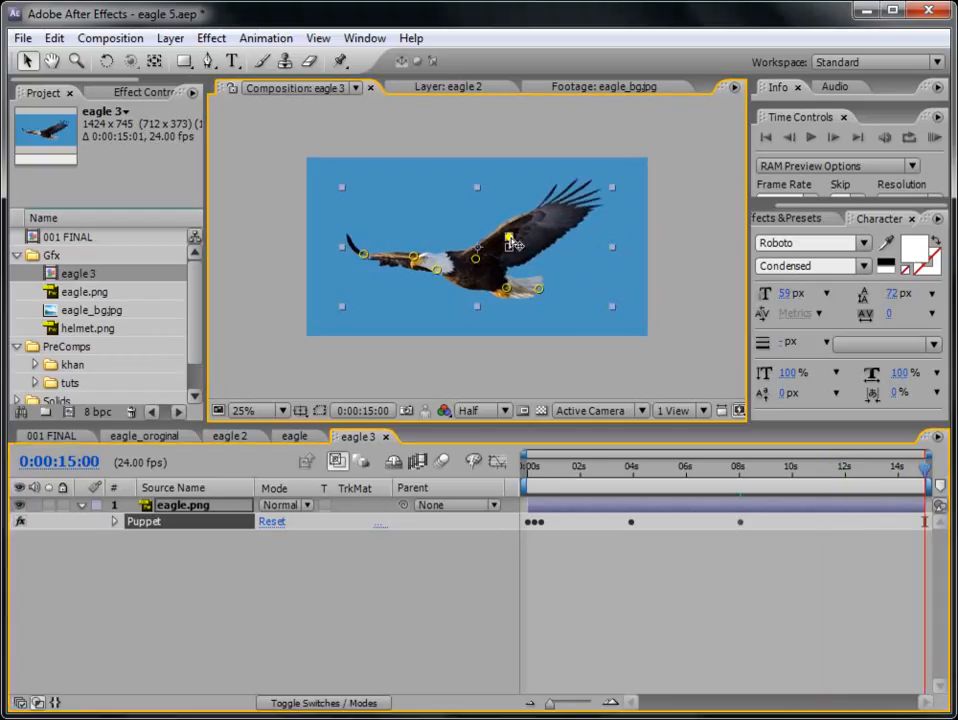
pyautogui.press('u')
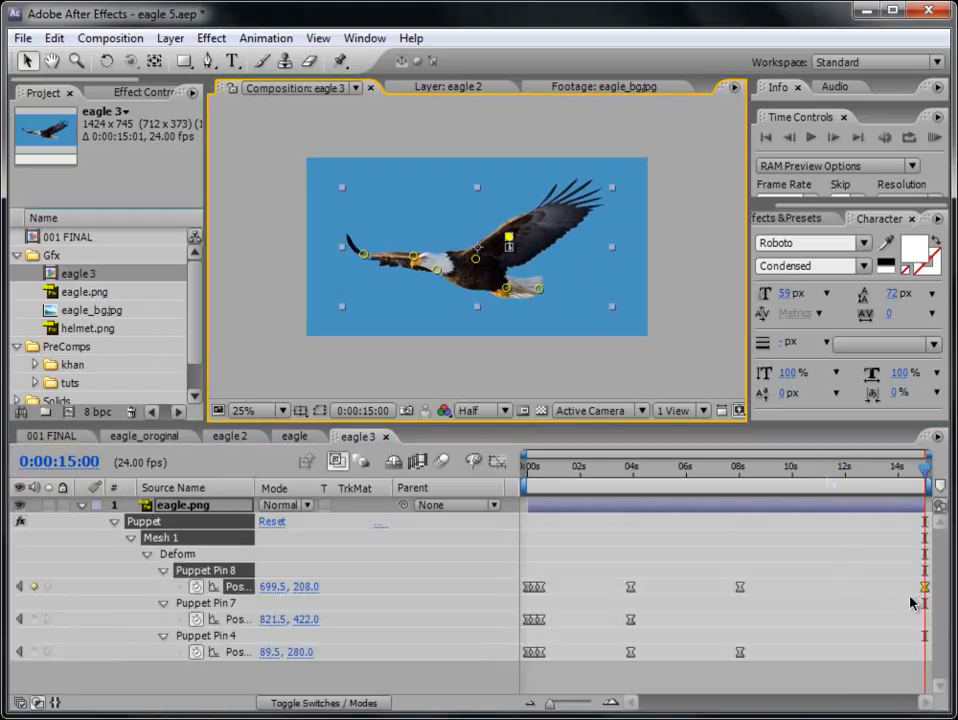
pyautogui.moveTo(925, 588); pyautogui.dragTo(845, 588)
pyautogui.moveTo(823, 467); pyautogui.dragTo(846, 474)
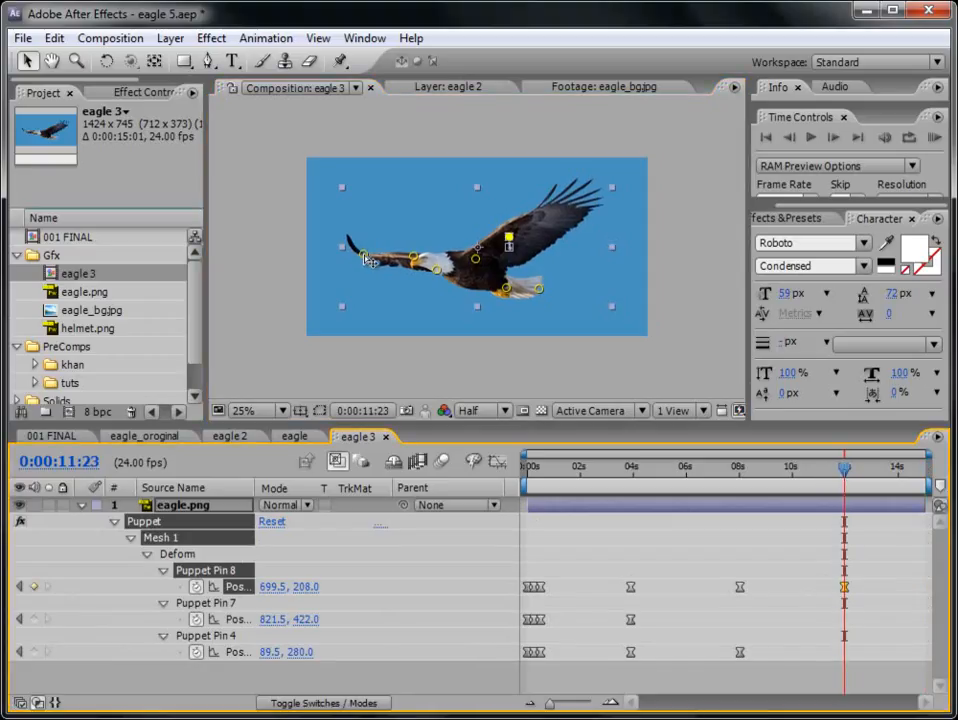
pyautogui.moveTo(363, 252); pyautogui.dragTo(372, 240)
# - Copy the first position keyframe of Puppet Pins 8, 7 and 4 and paste each at 0:00:15:00
pyautogui.moveTo(846, 467); pyautogui.dragTo(925, 467)
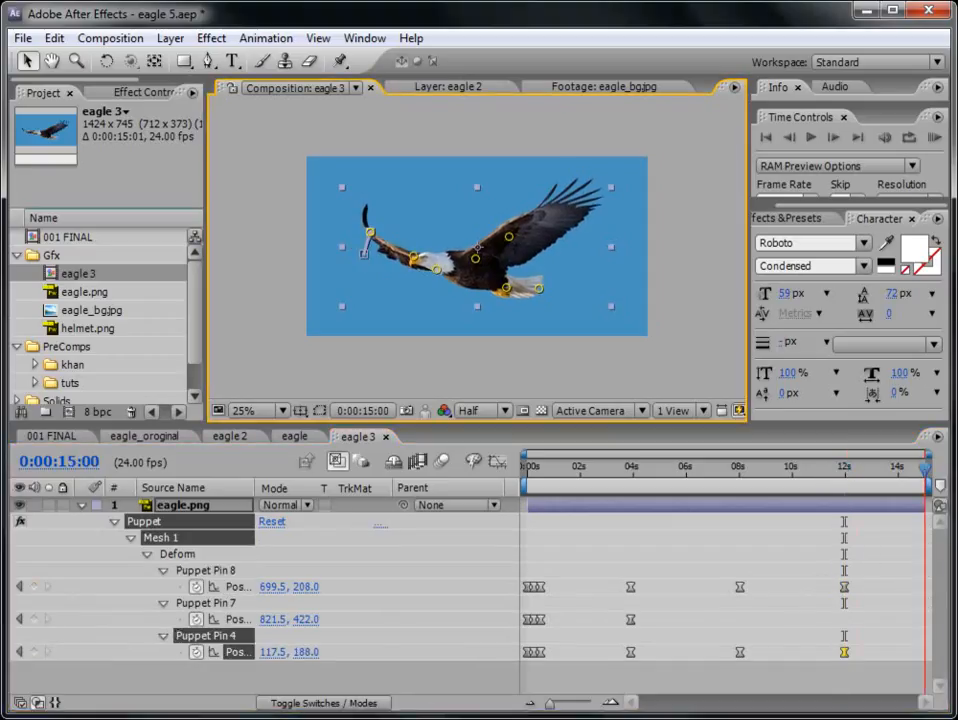
pyautogui.click(527, 588)
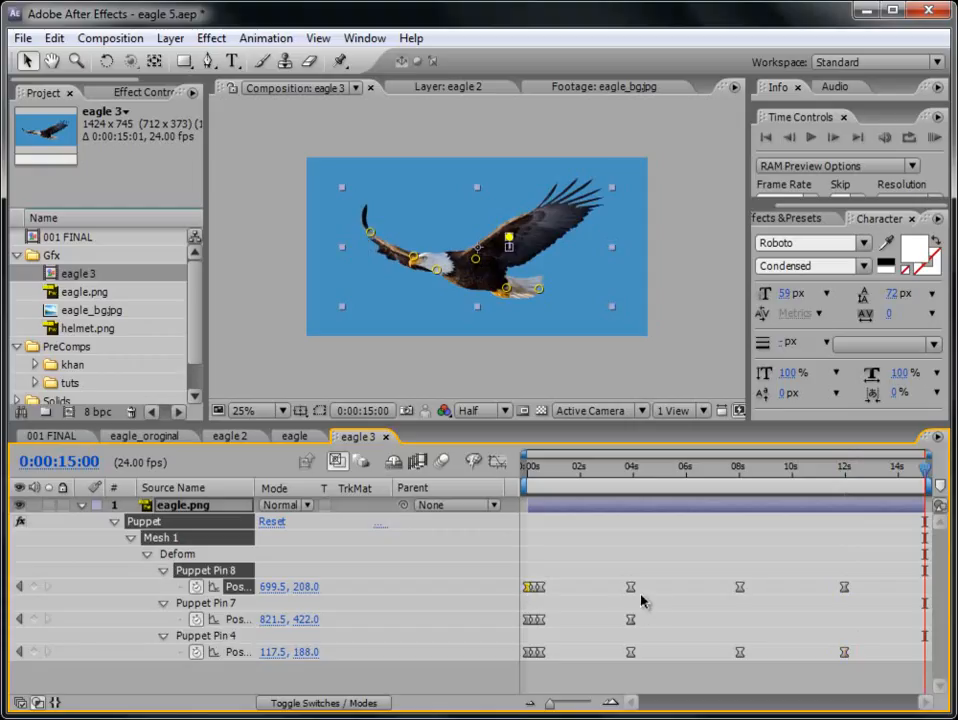
pyautogui.click(528, 620)
pyautogui.hotkey('ctrl', 'c')
pyautogui.hotkey('ctrl', 'v')
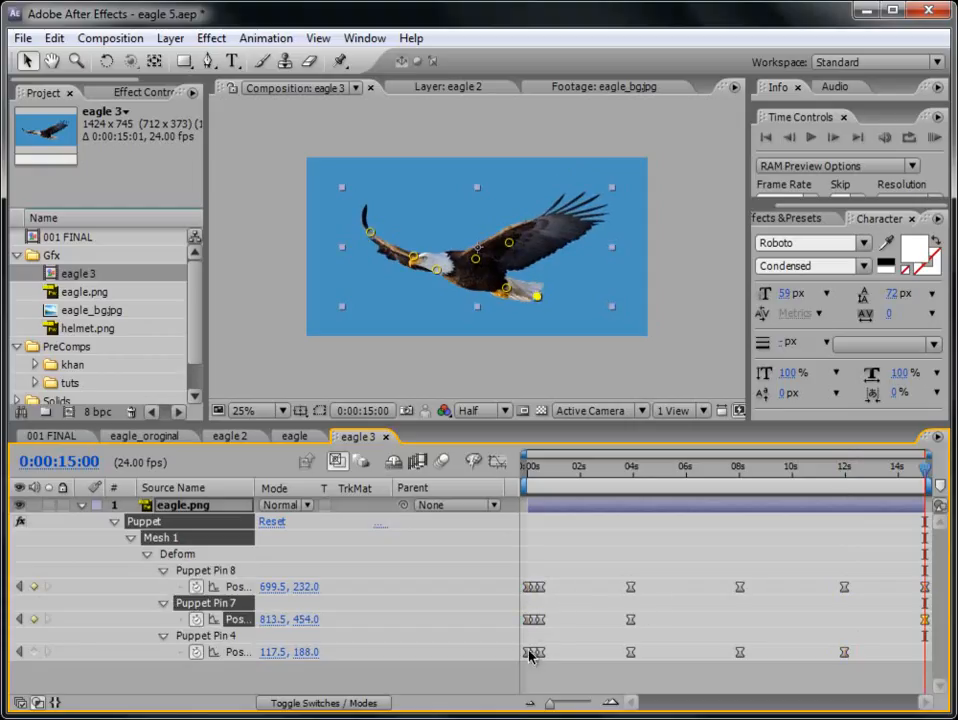
pyautogui.click(528, 652)
pyautogui.hotkey('ctrl', 'c')
pyautogui.hotkey('ctrl', 'v')
# - RAM preview the full wing animation and inspect the eagle's head, body and puppet pins up close
pyautogui.moveTo(925, 467); pyautogui.dragTo(742, 468)
pyautogui.click(932, 137)
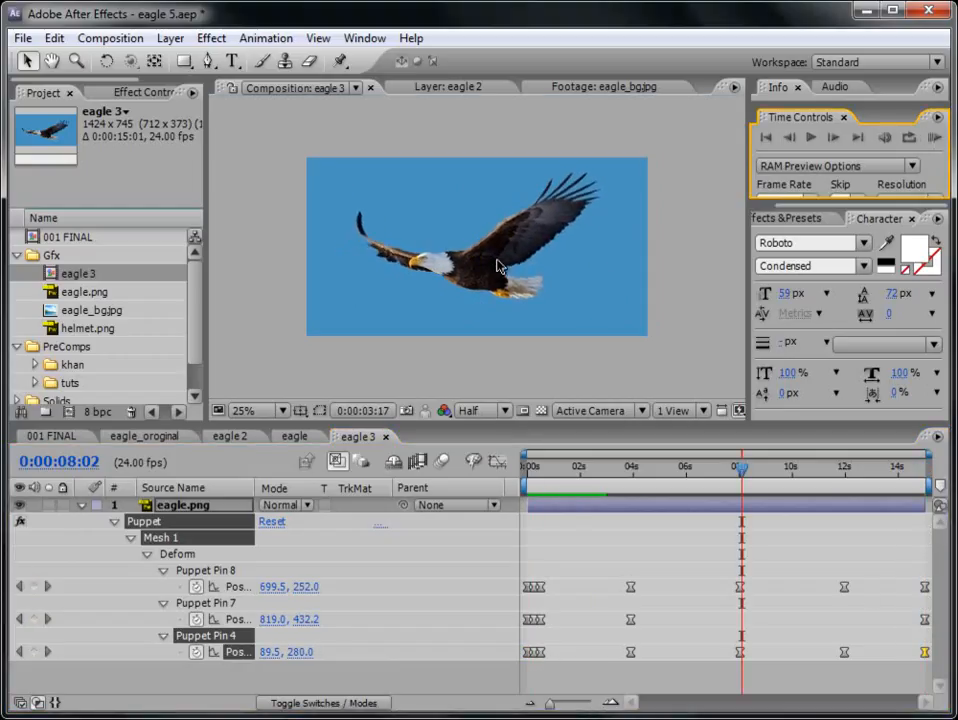
pyautogui.scroll(2, 498, 267)
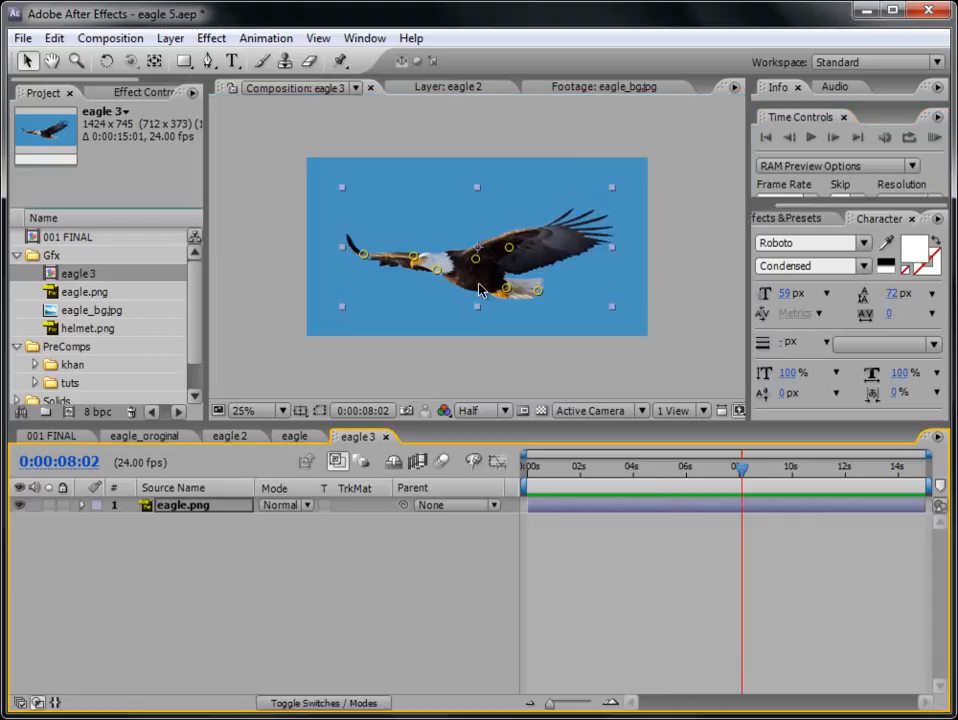
pyautogui.press('.')
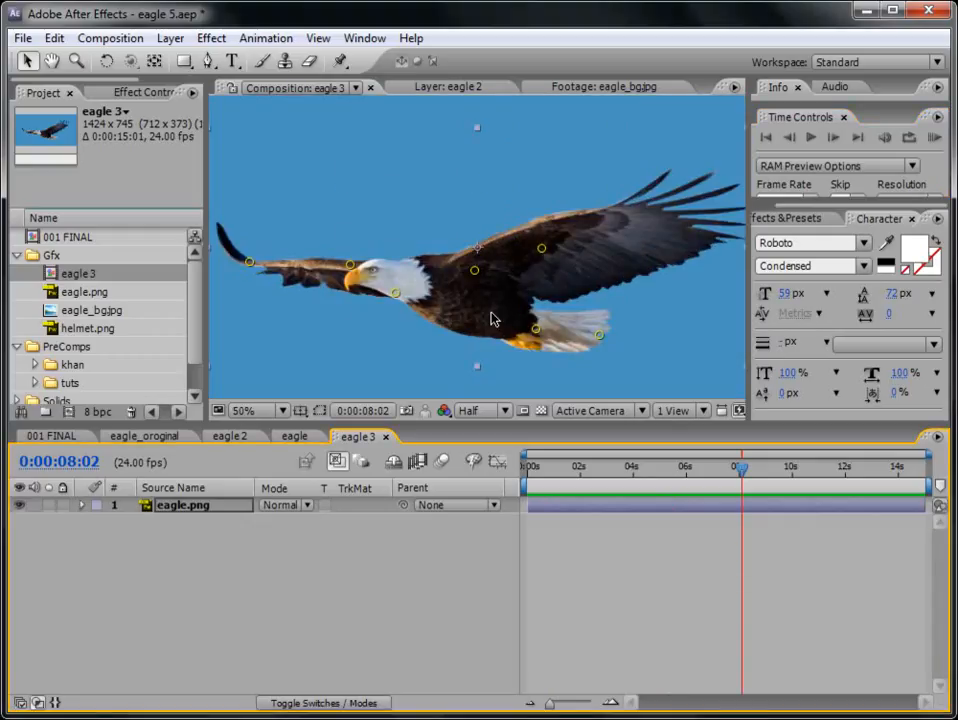
pyautogui.press('.')
pyautogui.press(',')
pyautogui.moveTo(466, 319); pyautogui.dragTo(543, 310)
pyautogui.scroll(1, 541, 312)
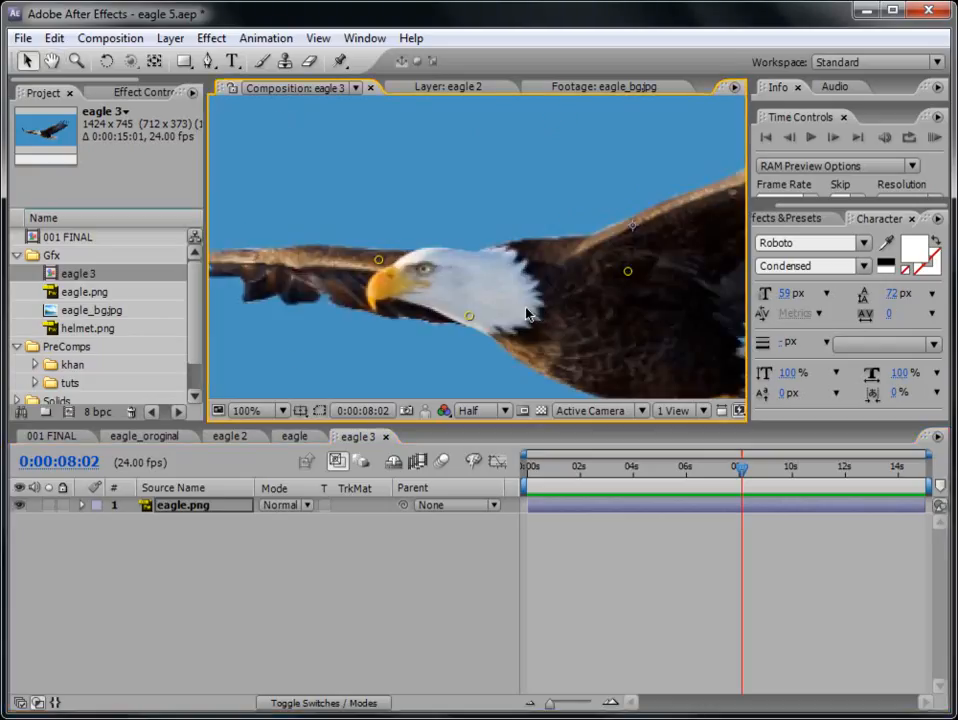
pyautogui.press(',')
# - Review the eagle in 001 FINAL at 0:00:08:19 and open the eagle_oroginal composition at Full resolution
pyautogui.doubleClick(119, 242)
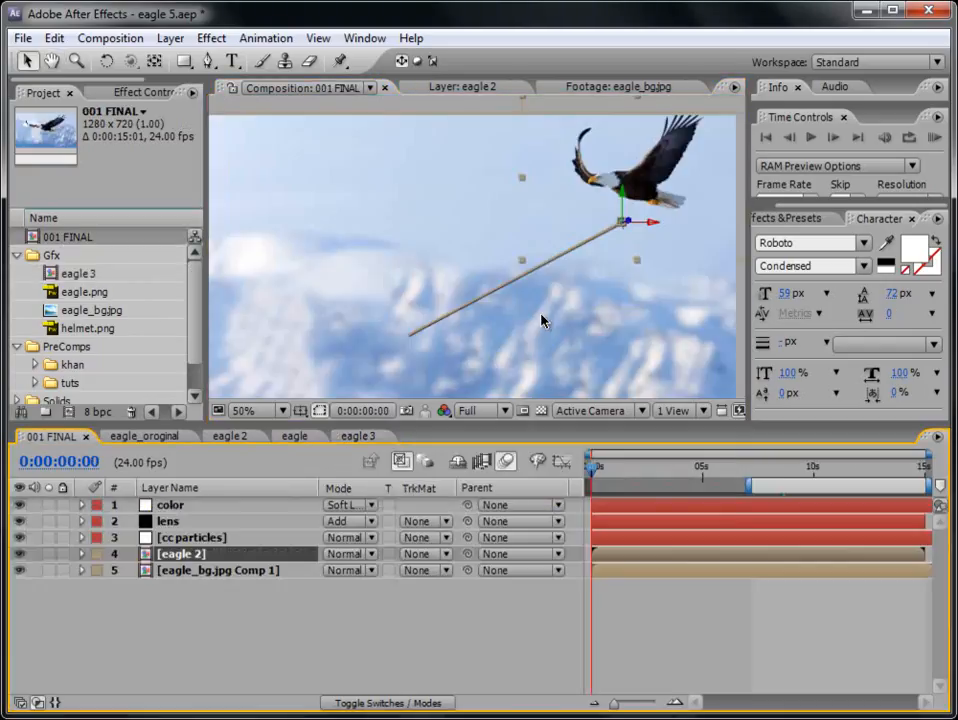
pyautogui.click(788, 467)
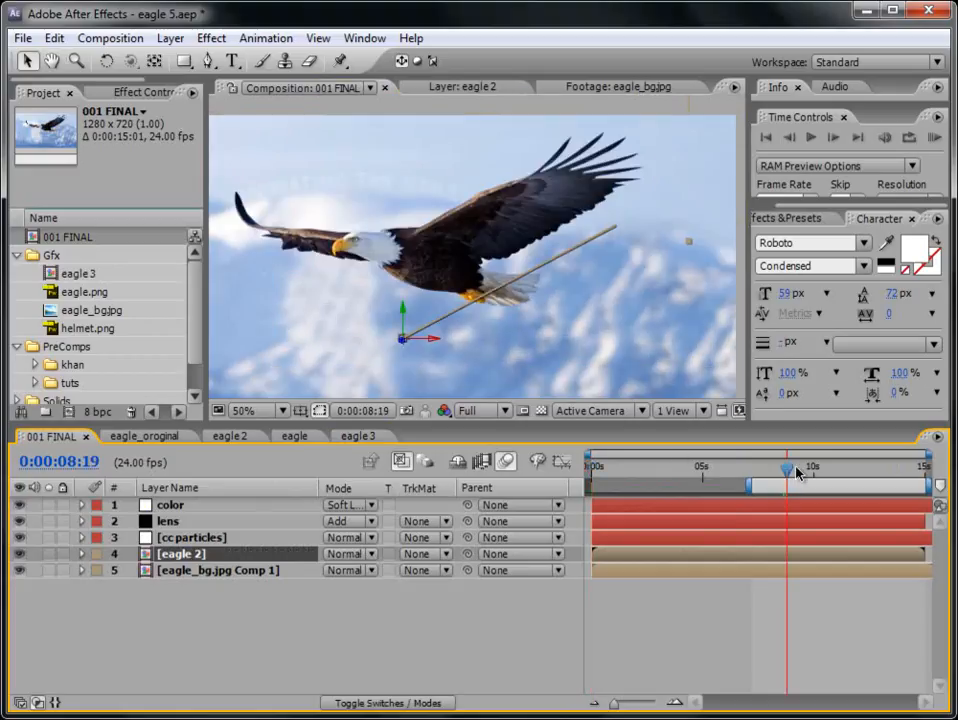
pyautogui.click(173, 441)
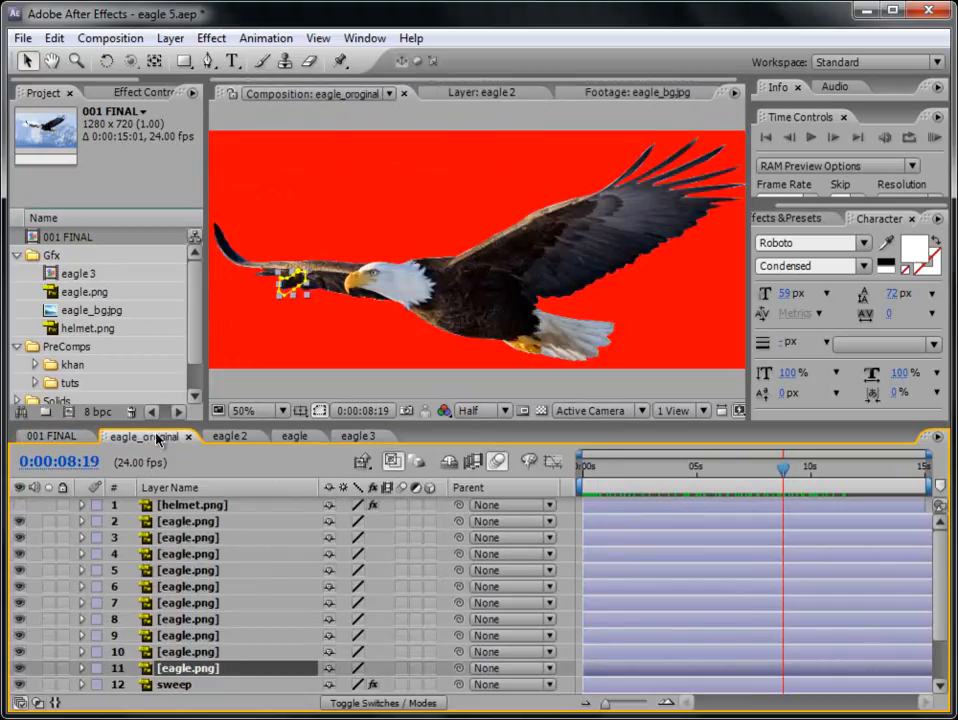
pyautogui.press('.')
pyautogui.click(480, 410)
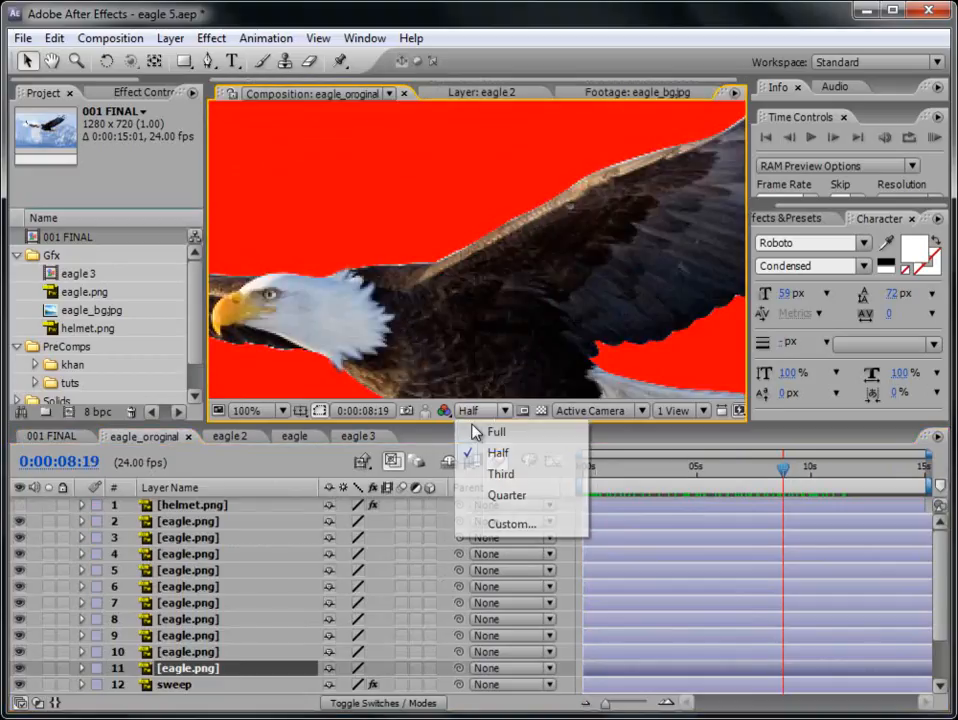
pyautogui.click(475, 432)
# - Examine the eagle's head and wings in eagle_oroginal frame by frame around 0:00:05:07 and at 0:00:04:16
pyautogui.moveTo(453, 323); pyautogui.dragTo(613, 313)
pyautogui.moveTo(585, 470); pyautogui.dragTo(703, 468)
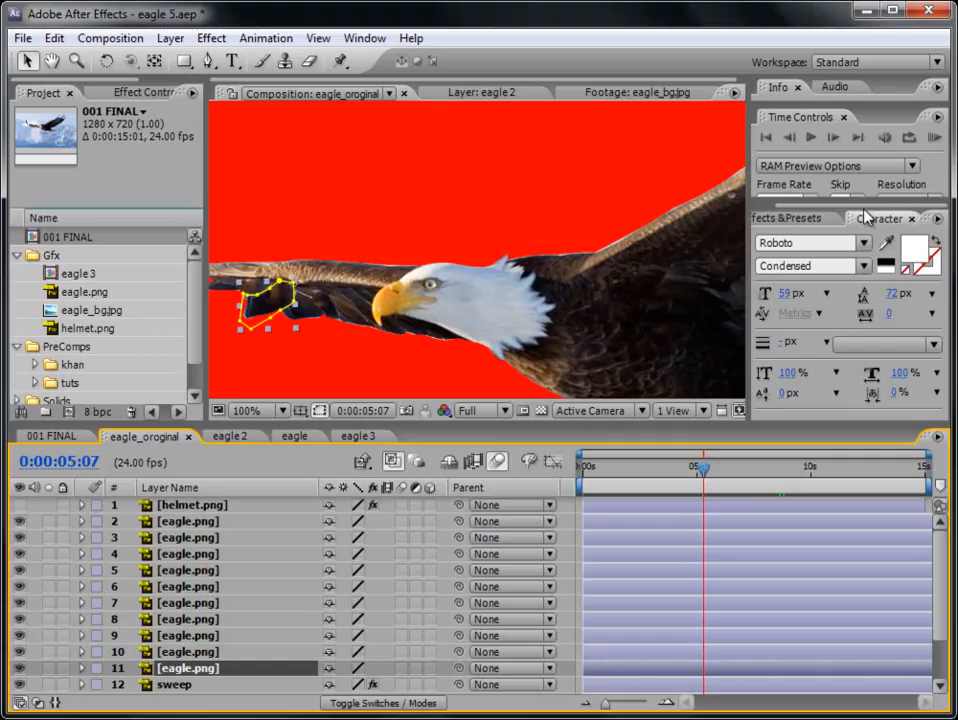
pyautogui.click(834, 139)
pyautogui.click(795, 140)
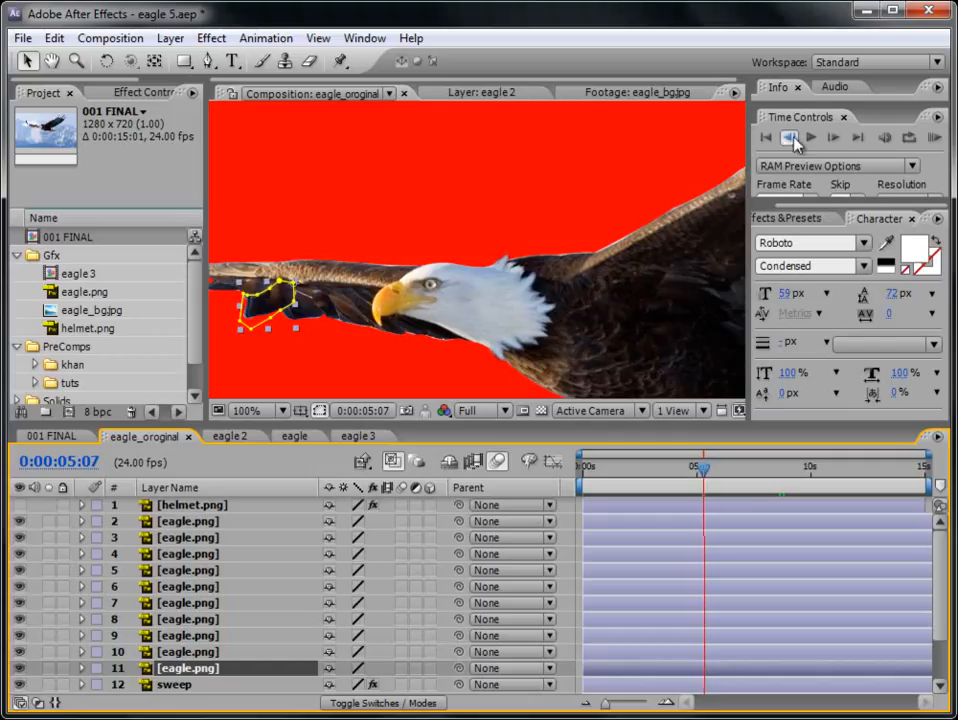
pyautogui.click(795, 140)
pyautogui.click(795, 140)
pyautogui.click(834, 139)
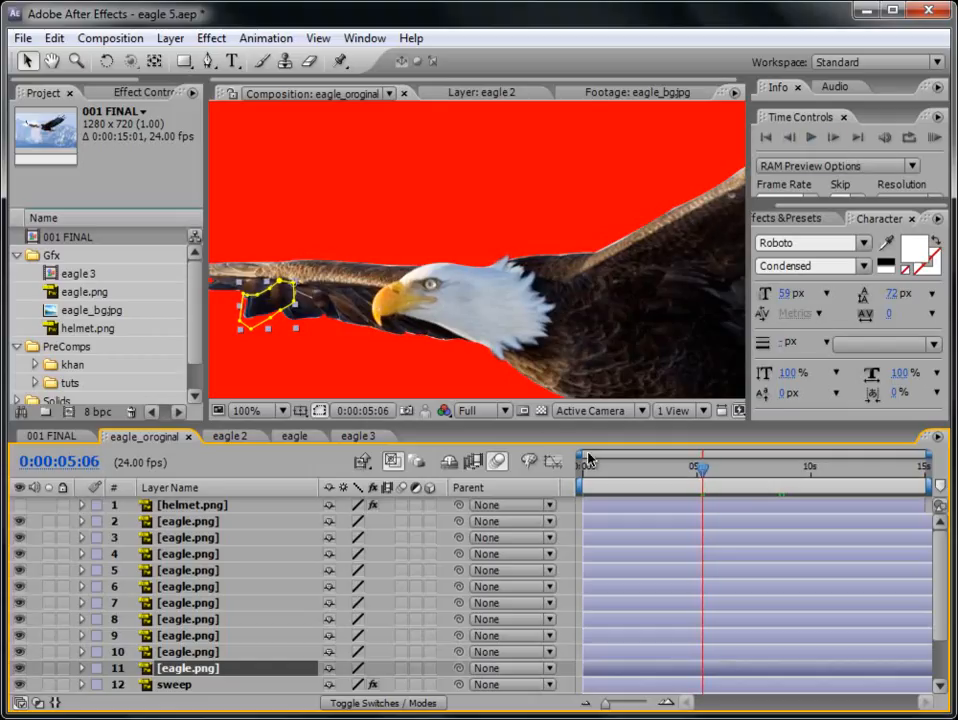
pyautogui.moveTo(681, 476)
pyautogui.mouseDown()
pyautogui.moveTo(653, 472)
pyautogui.moveTo(699, 470)
pyautogui.moveTo(669, 467)
pyautogui.moveTo(697, 470)
pyautogui.moveTo(689, 470)
pyautogui.mouseUp()
pyautogui.scroll(-2, 608, 333)
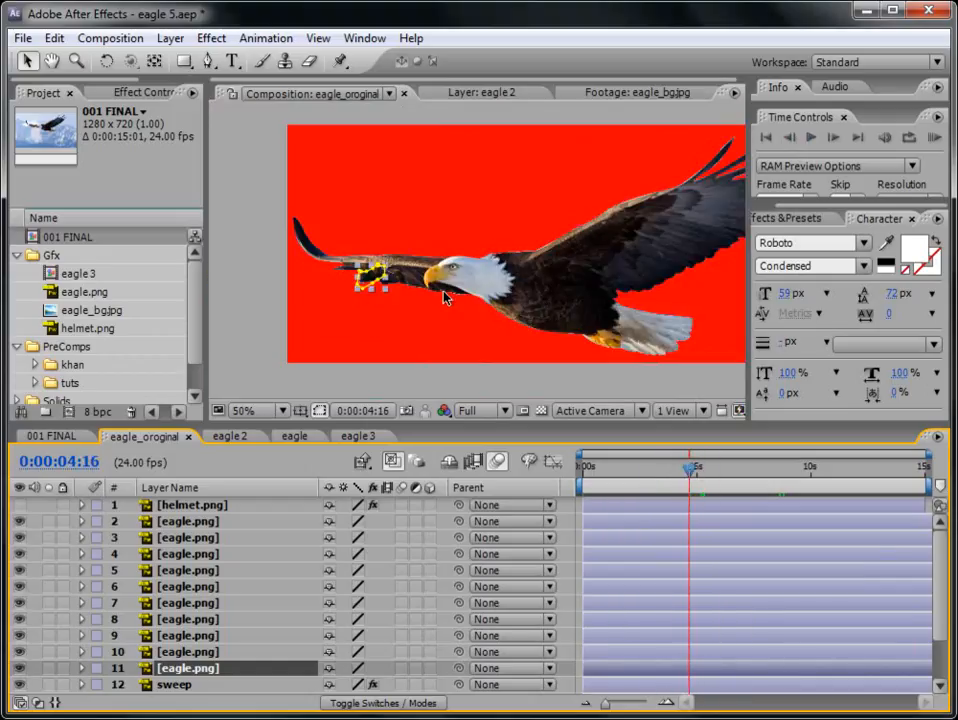
# - Open the eagle 3 composition and move it from the Gfx folder into the tuts folder inside PreComps
pyautogui.doubleClick(82, 278)
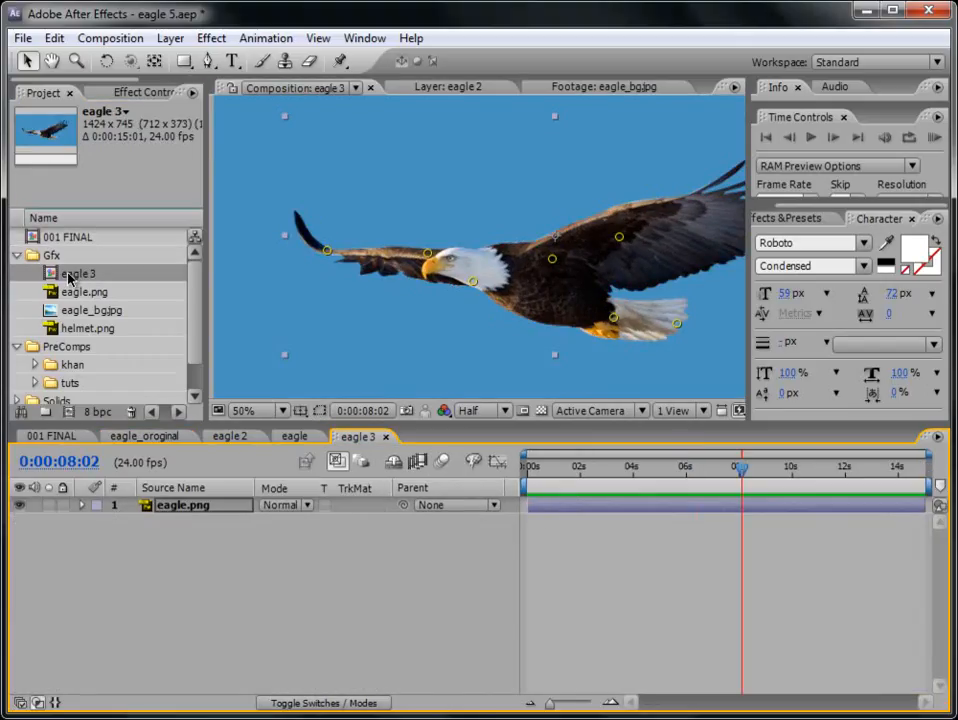
pyautogui.moveTo(70, 278); pyautogui.dragTo(72, 386)
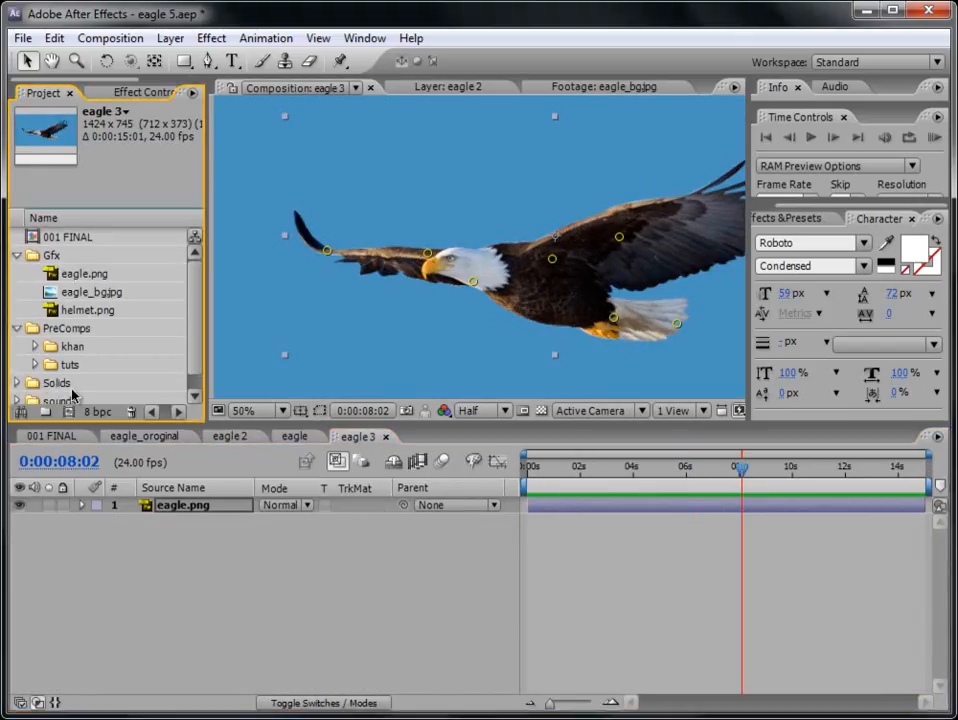
pyautogui.click(35, 366)
pyautogui.scroll(-2, 195, 387)
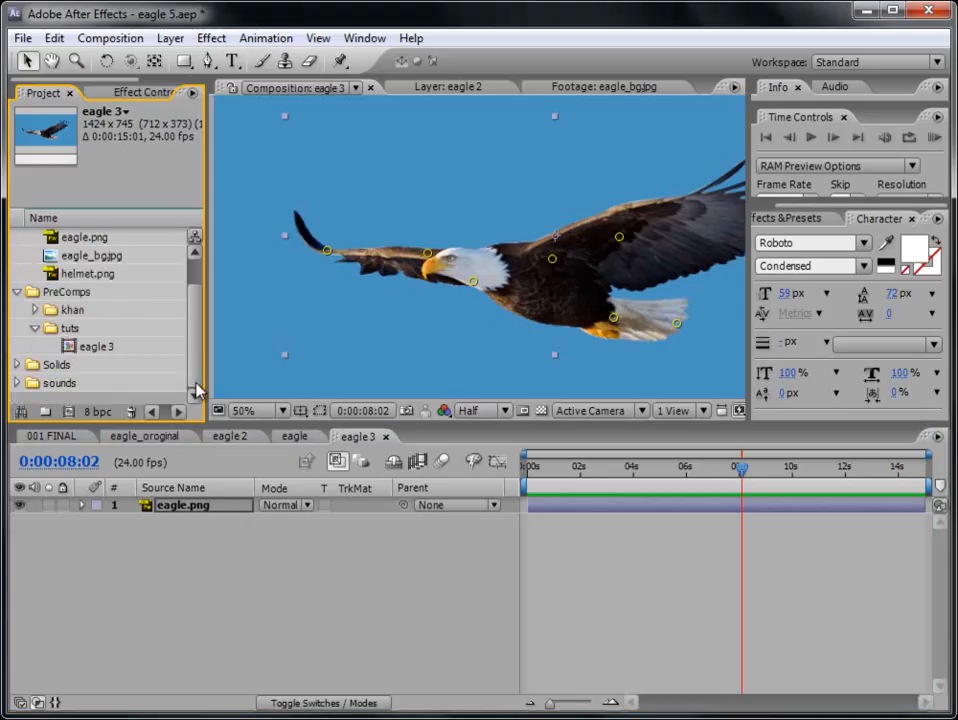
pyautogui.click(100, 348)
# - Pre-compose the eagle.png layer as eagle.png Comp 1, leaving all attributes in eagle 3, and open the new composition
pyautogui.click(658, 571)
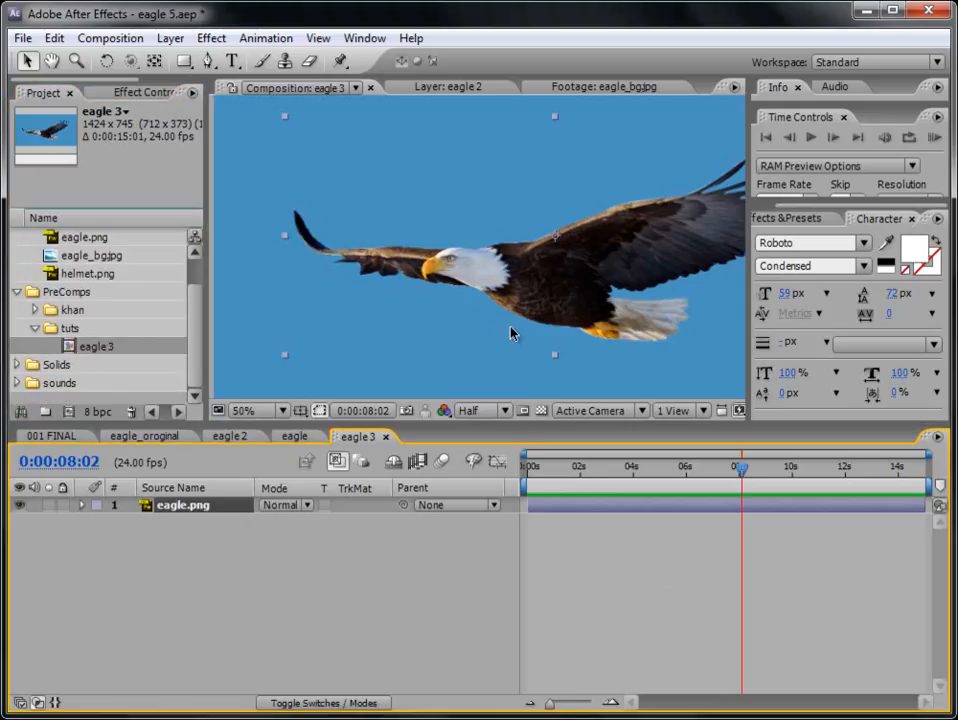
pyautogui.press(',')
pyautogui.click(170, 38)
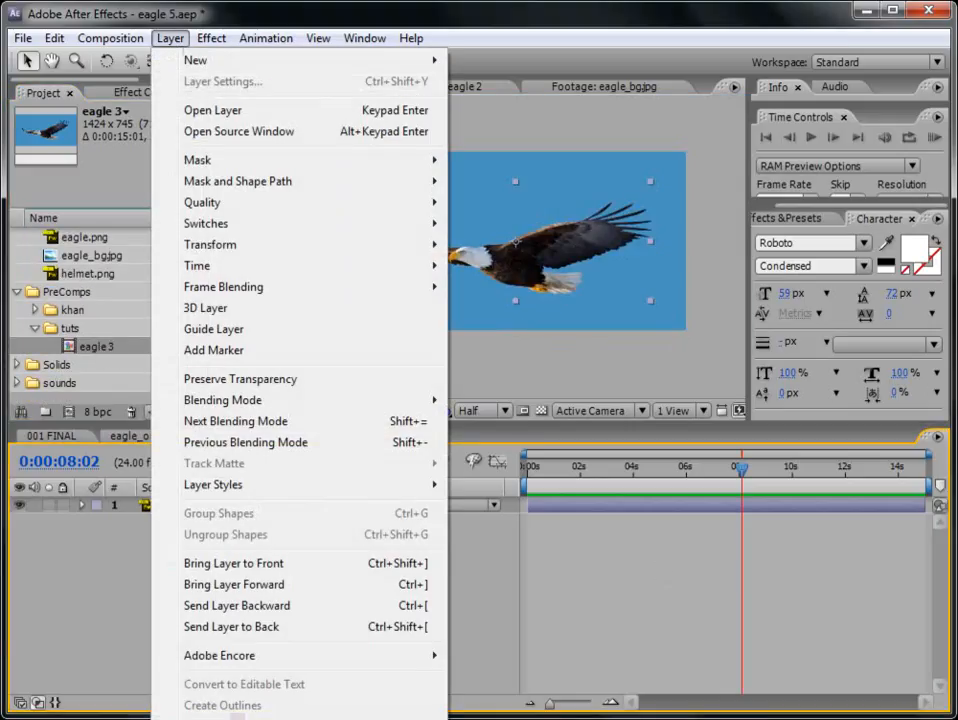
pyautogui.hotkey('ctrl', 'shift', 'c')
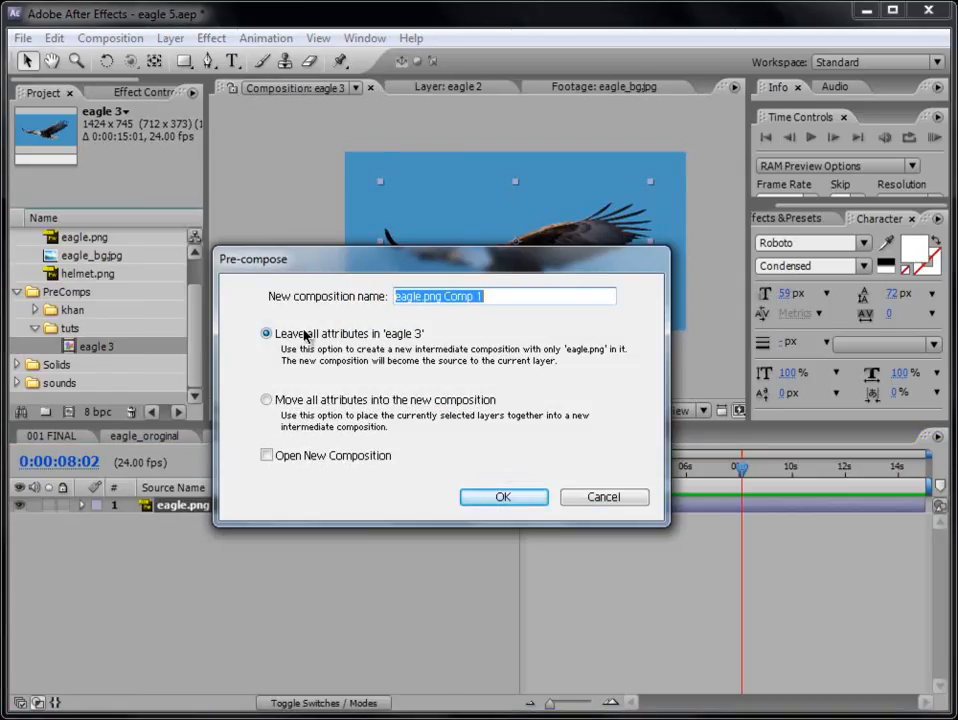
pyautogui.click(510, 500)
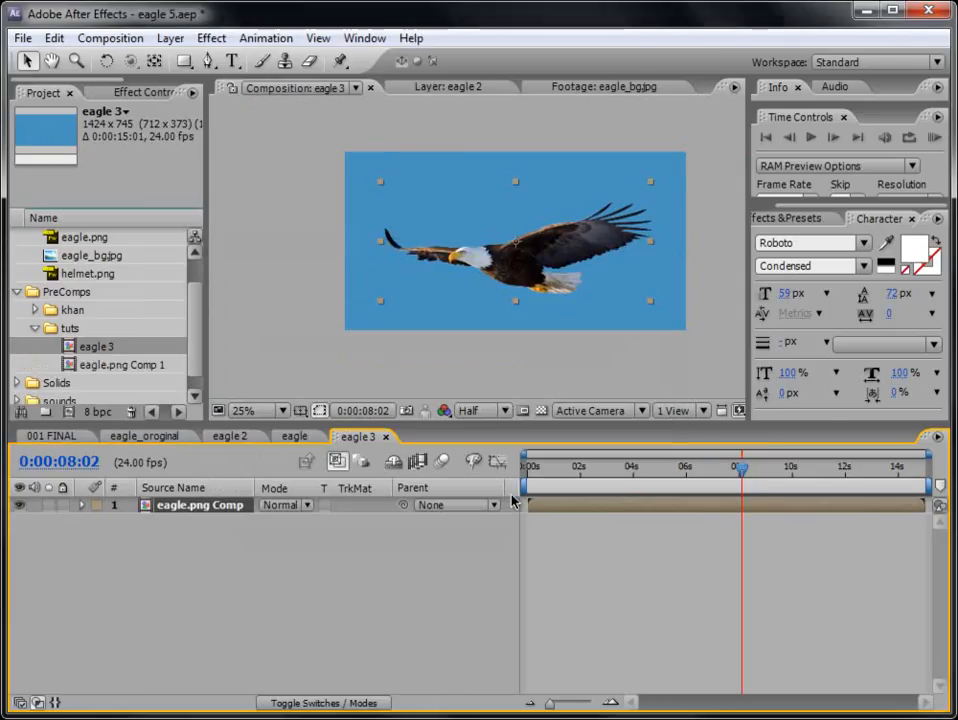
pyautogui.doubleClick(111, 367)
# - Open the eagle 3 composition and add the expression wiggle(1,5) to the Position of the eagle.png Comp 1 layer
pyautogui.doubleClick(109, 348)
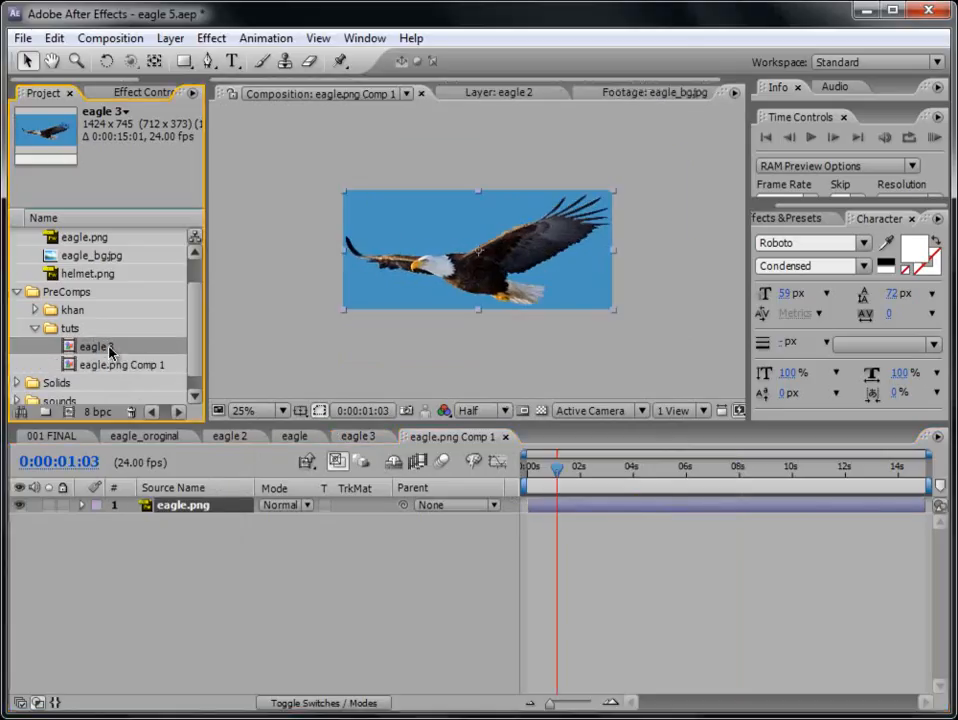
pyautogui.press('p')
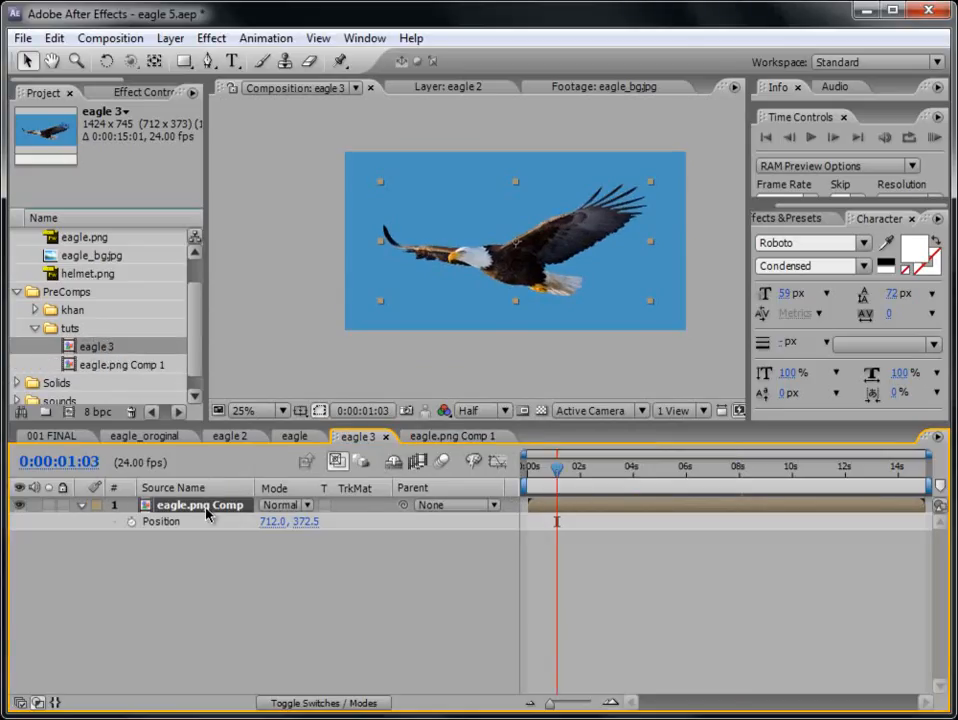
pyautogui.keyDown('alt'); pyautogui.click(131, 522); pyautogui.keyUp('alt')
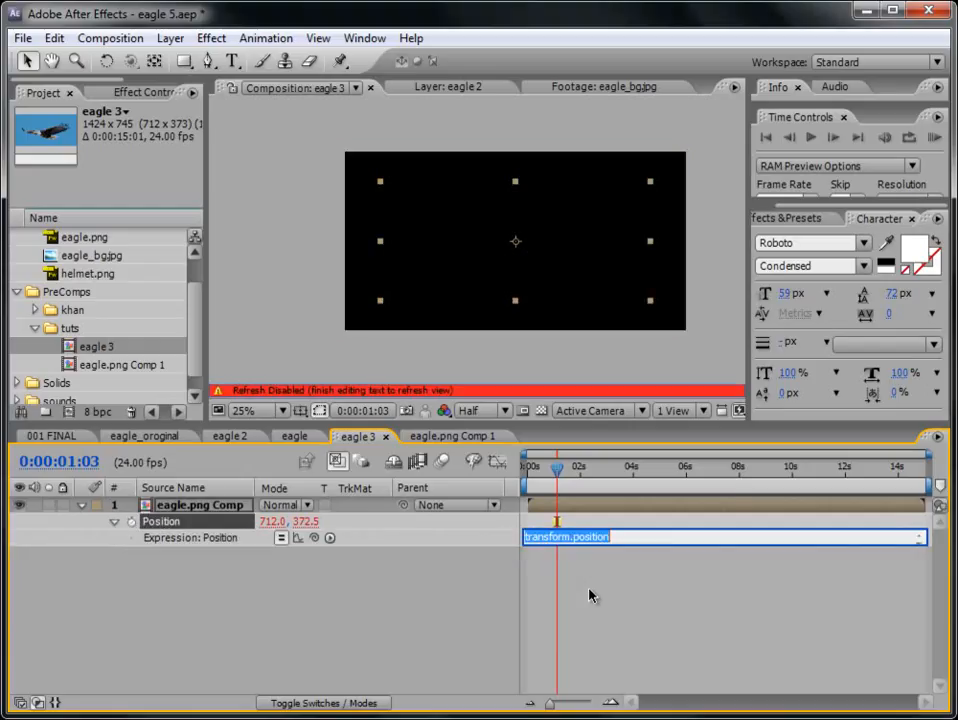
pyautogui.write('wiggle(1,5')
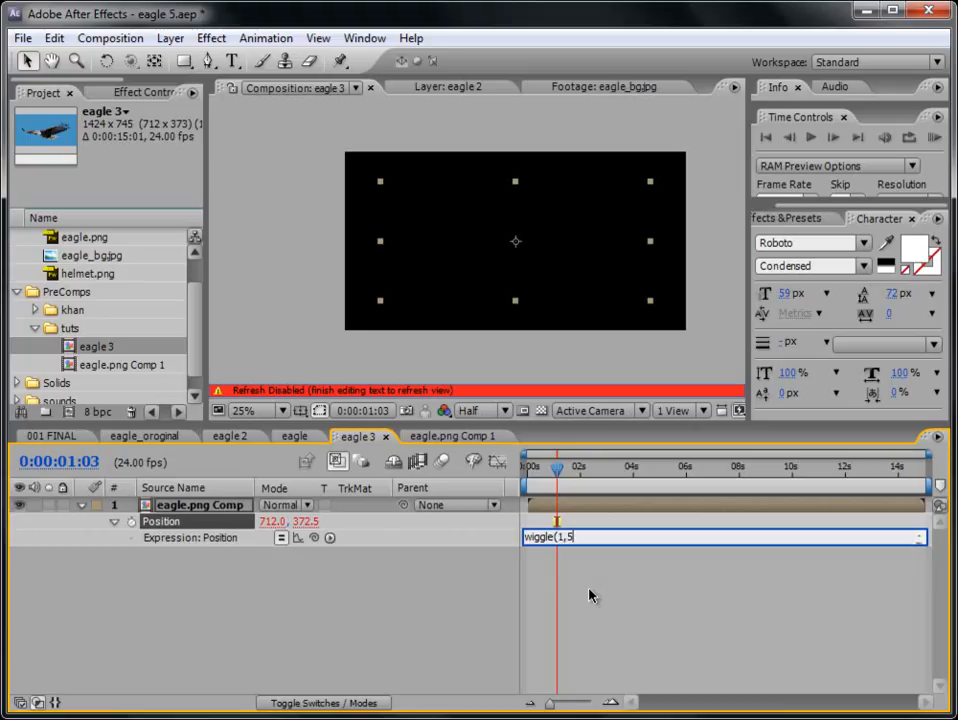
pyautogui.write(')')
pyautogui.click(589, 596)
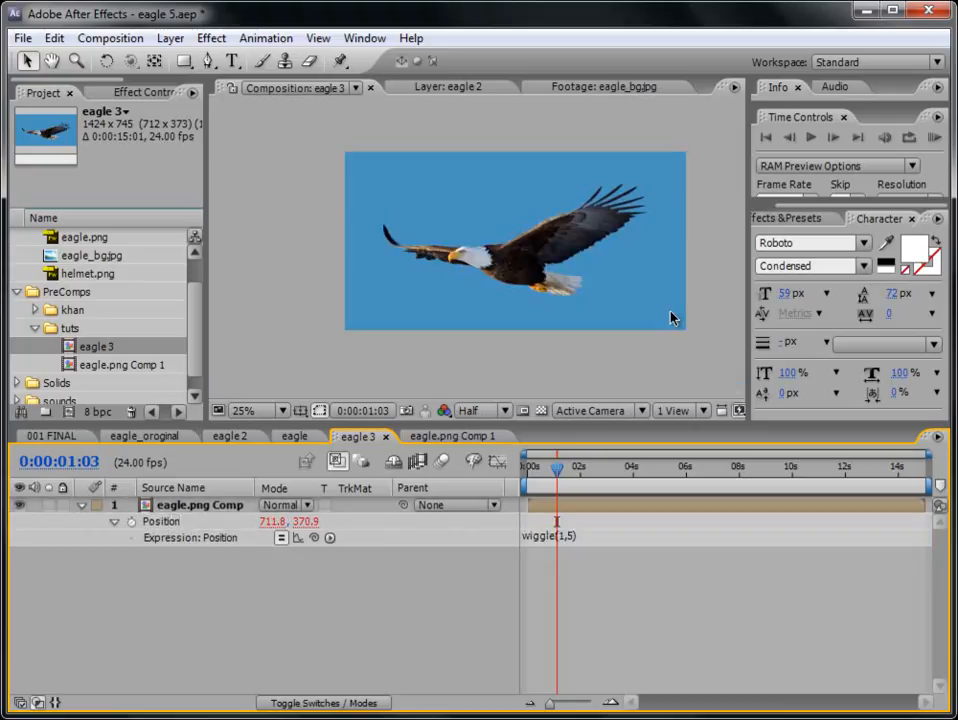
# - Preview the wiggling eagle in eagle 3 with a RAM preview at 50% magnification and stop the playback
pyautogui.scroll(2, 497, 272)
pyautogui.click(931, 141)
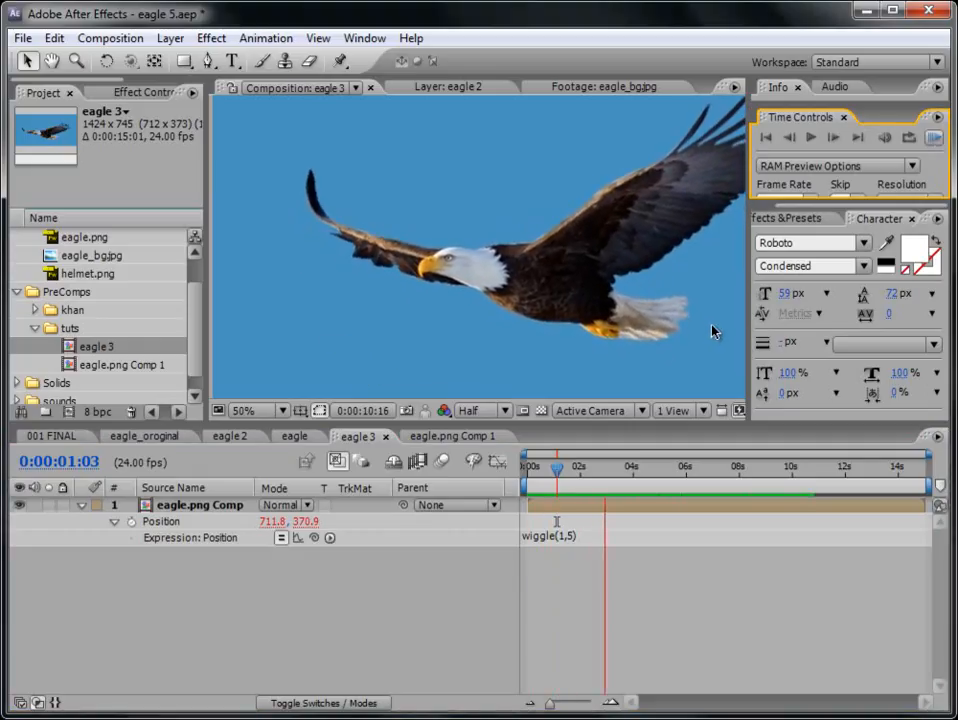
pyautogui.press('space')
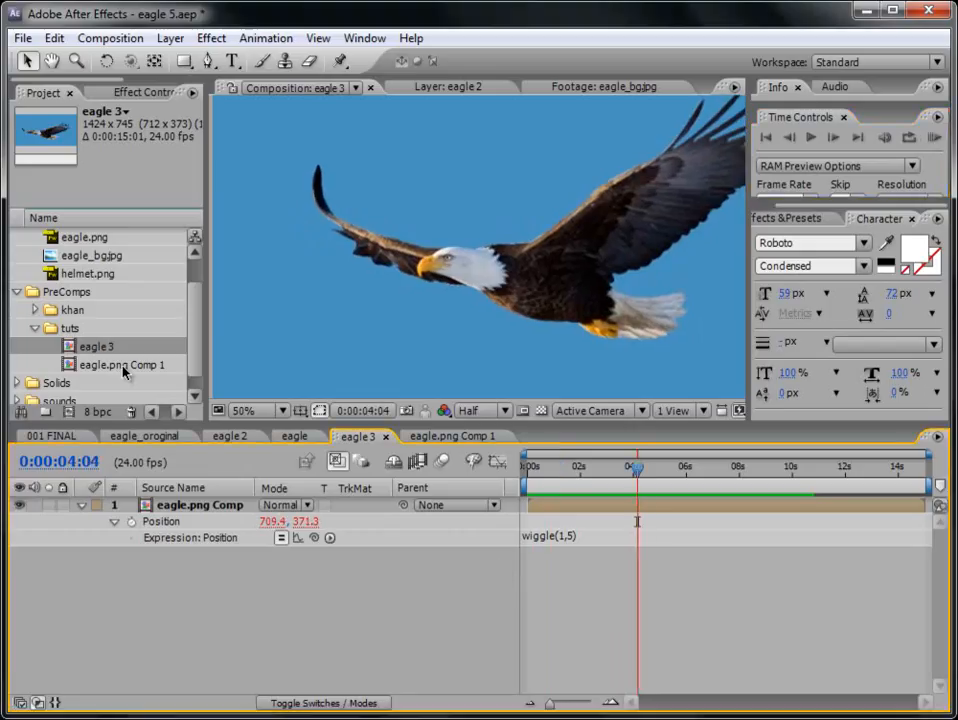
# - Open the eagle.png Comp 1 composition and duplicate its eagle.png layer
pyautogui.doubleClick(124, 370)
pyautogui.press('.')
pyautogui.press(',')
pyautogui.press('.')
pyautogui.press(',')
pyautogui.press('.')
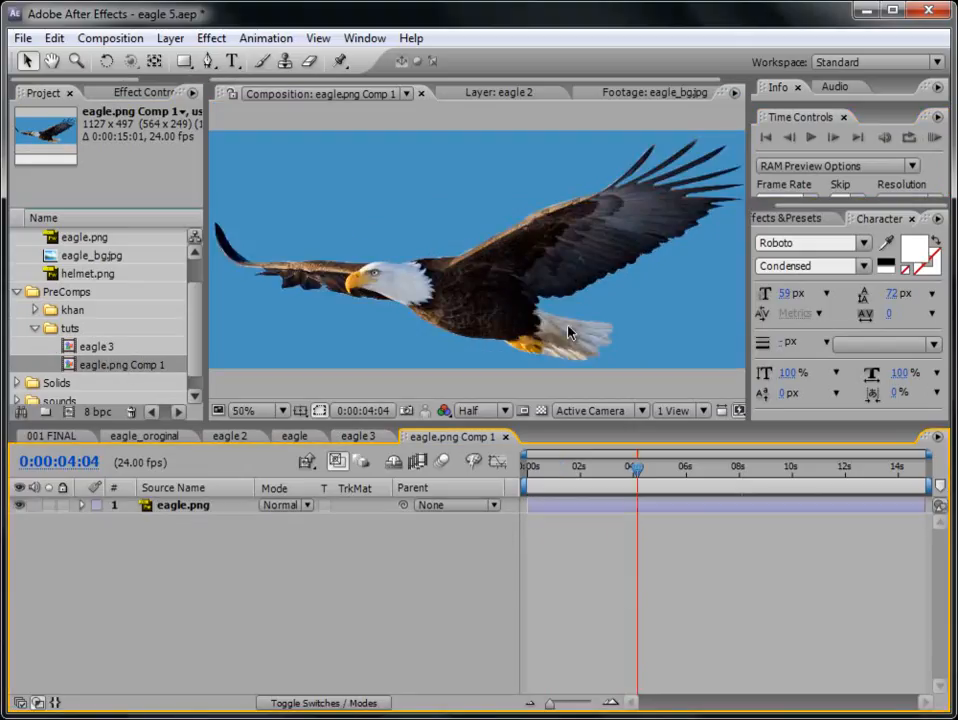
pyautogui.click(190, 507)
pyautogui.press('.')
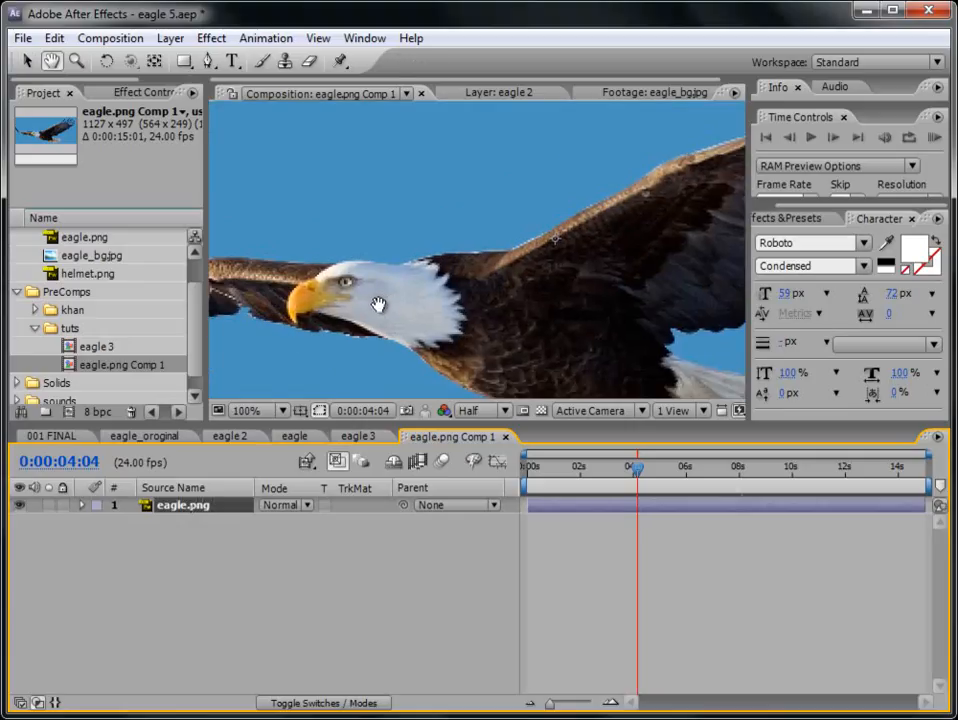
pyautogui.hotkey('ctrl', 'd')
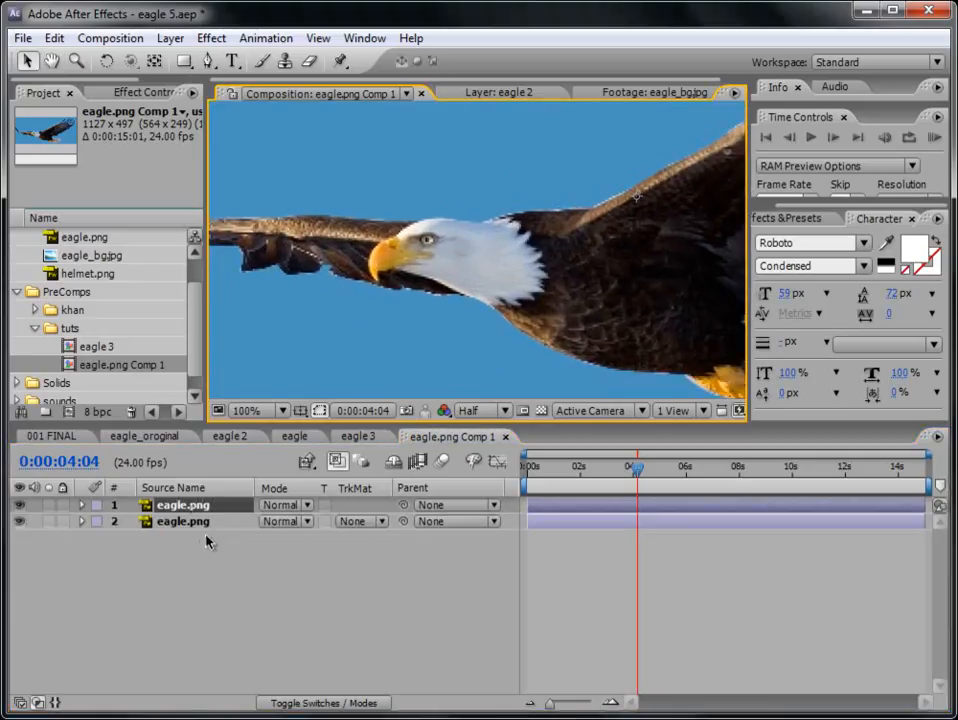
# - Set the eagle.png Comp 1 preview to Full resolution with the eagle's head framed at 200%
pyautogui.press('.')
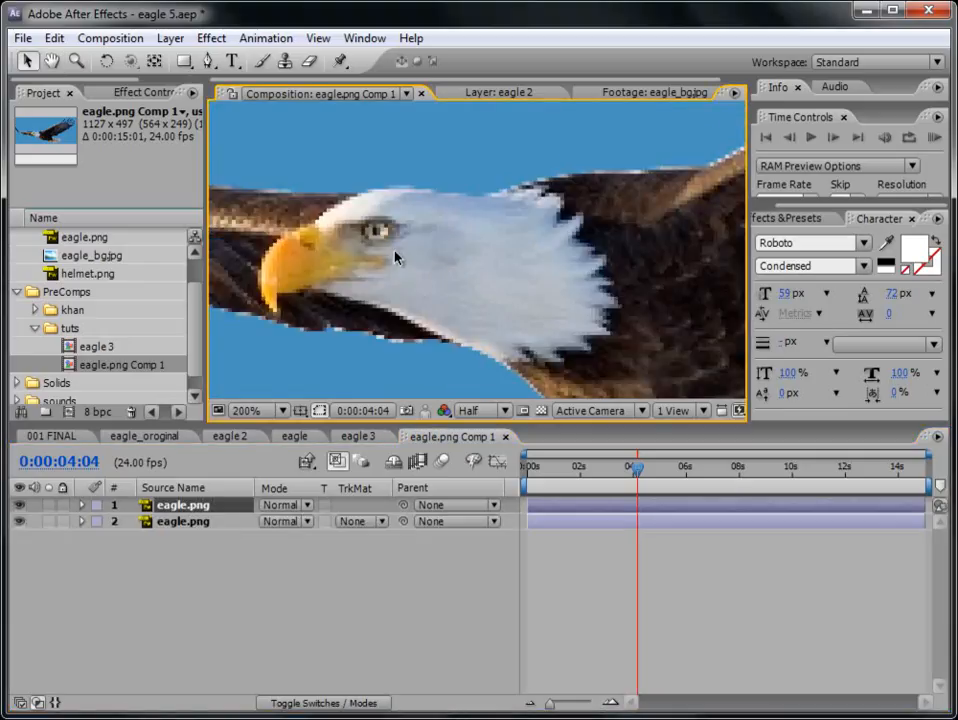
pyautogui.click(478, 411)
pyautogui.click(494, 431)
pyautogui.press('h')
pyautogui.moveTo(412, 275); pyautogui.dragTo(462, 287)
pyautogui.scroll(1, 462, 286)
pyautogui.scroll(-1, 462, 286)
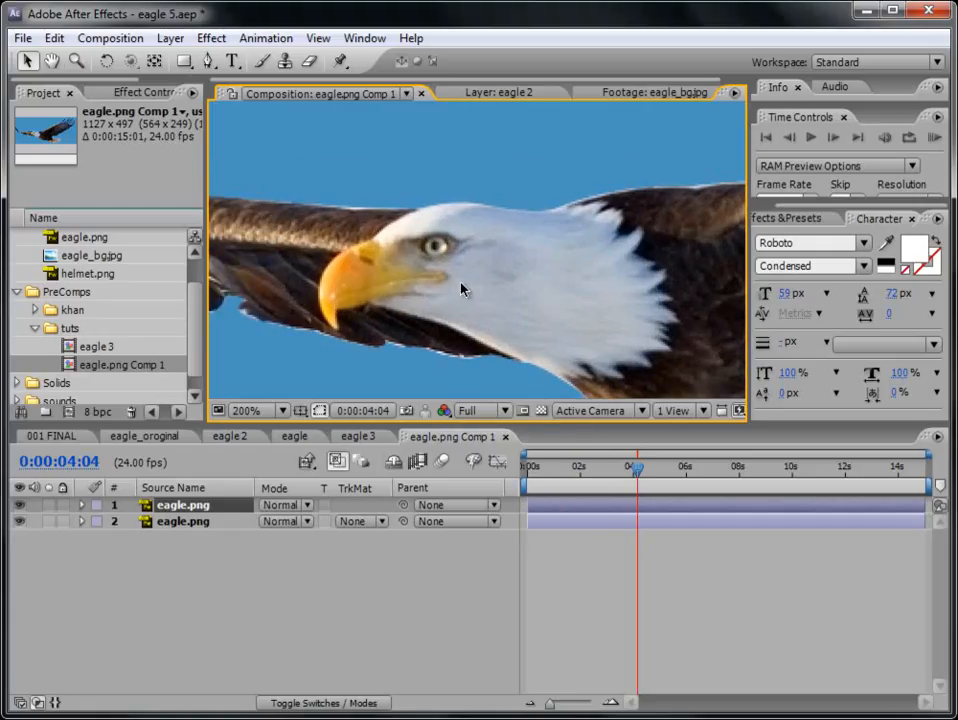
# - Draw an elliptical mask around the eagle's eye on the upper eagle.png layer and widen it to both sides
pyautogui.click(184, 63)
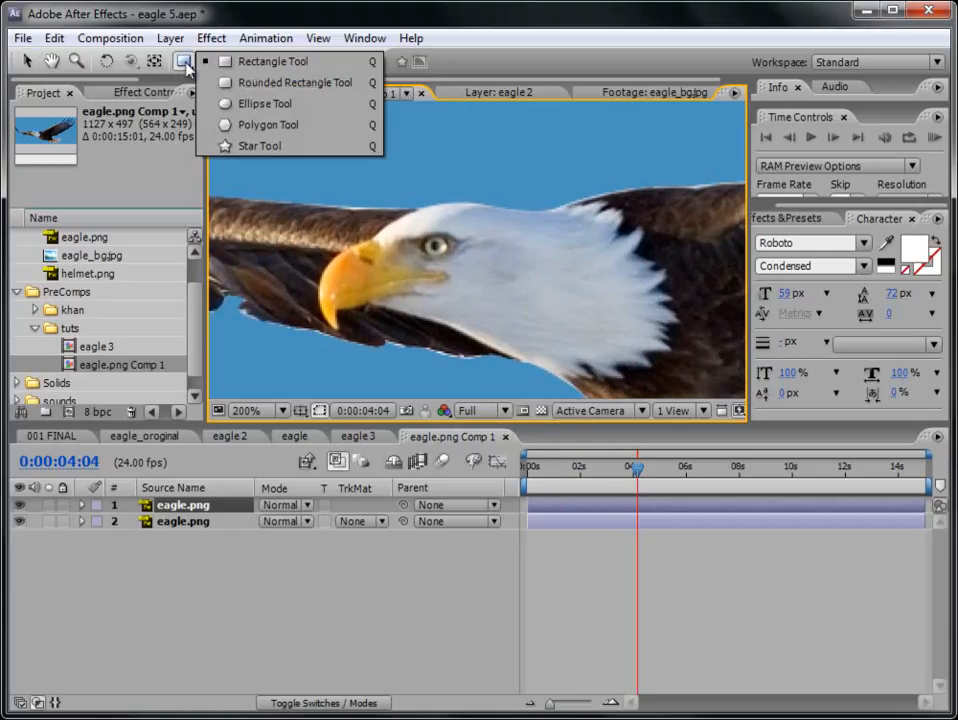
pyautogui.click(226, 104)
pyautogui.scroll(2, 435, 246)
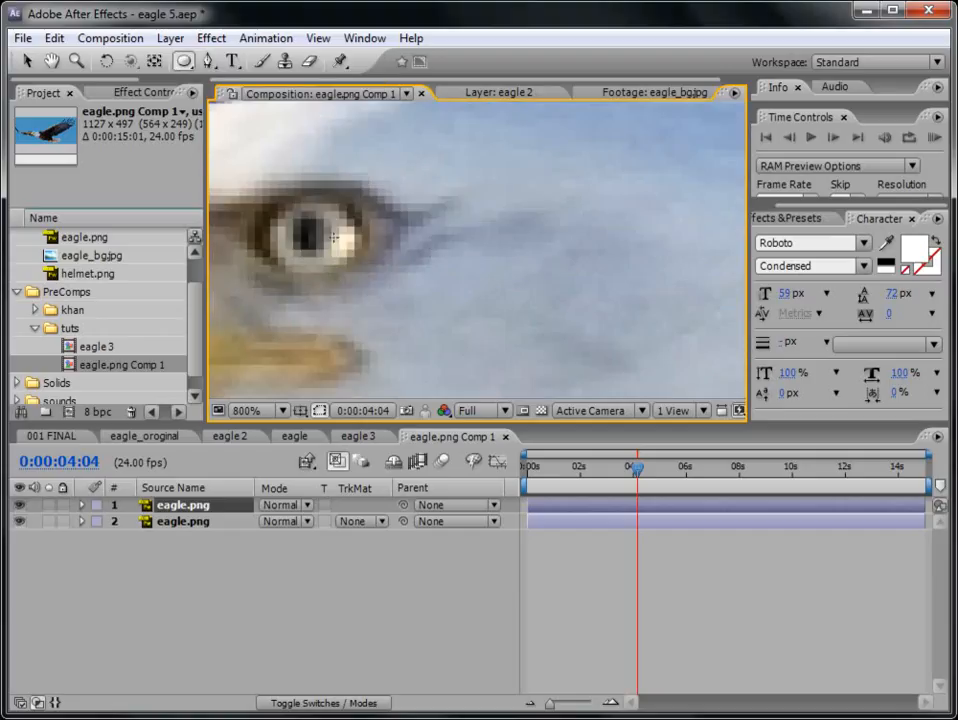
pyautogui.moveTo(312, 234); pyautogui.dragTo(520, 280)
pyautogui.click(27, 61)
pyautogui.doubleClick(461, 207)
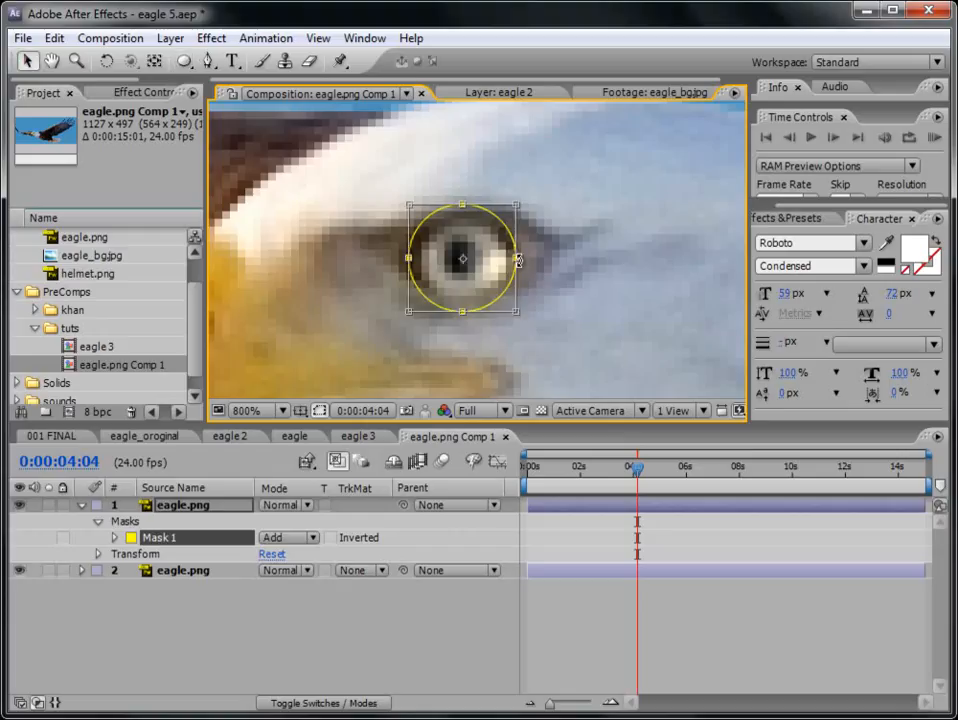
pyautogui.moveTo(519, 258); pyautogui.dragTo(548, 258)
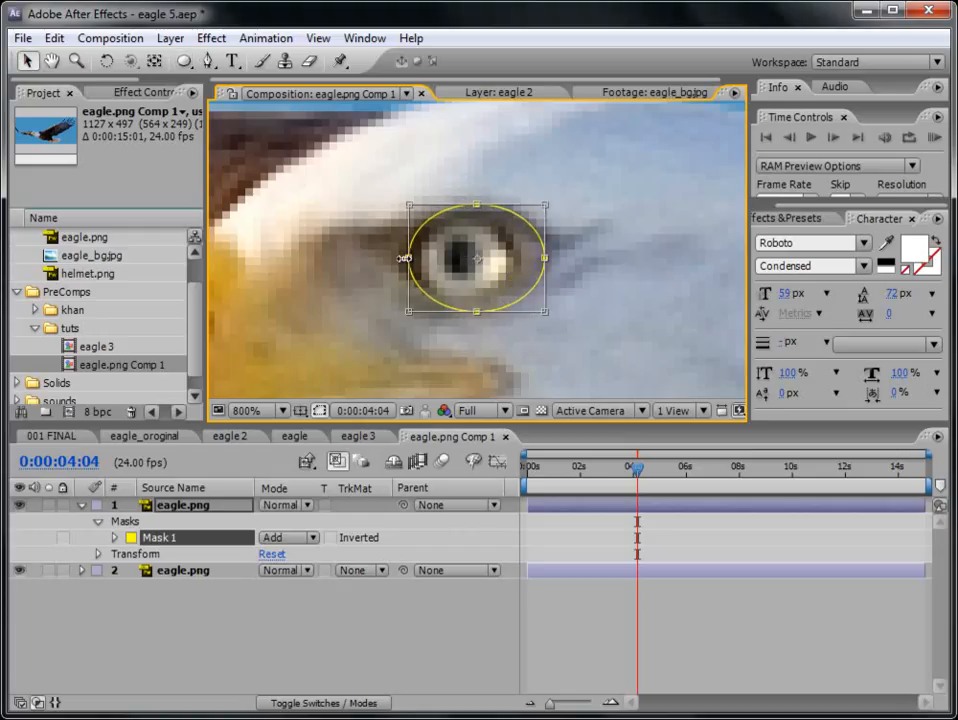
pyautogui.moveTo(407, 258); pyautogui.dragTo(401, 258)
pyautogui.click(577, 617)
# - Set the eye mask on the upper eagle.png layer to Subtract
pyautogui.click(194, 504)
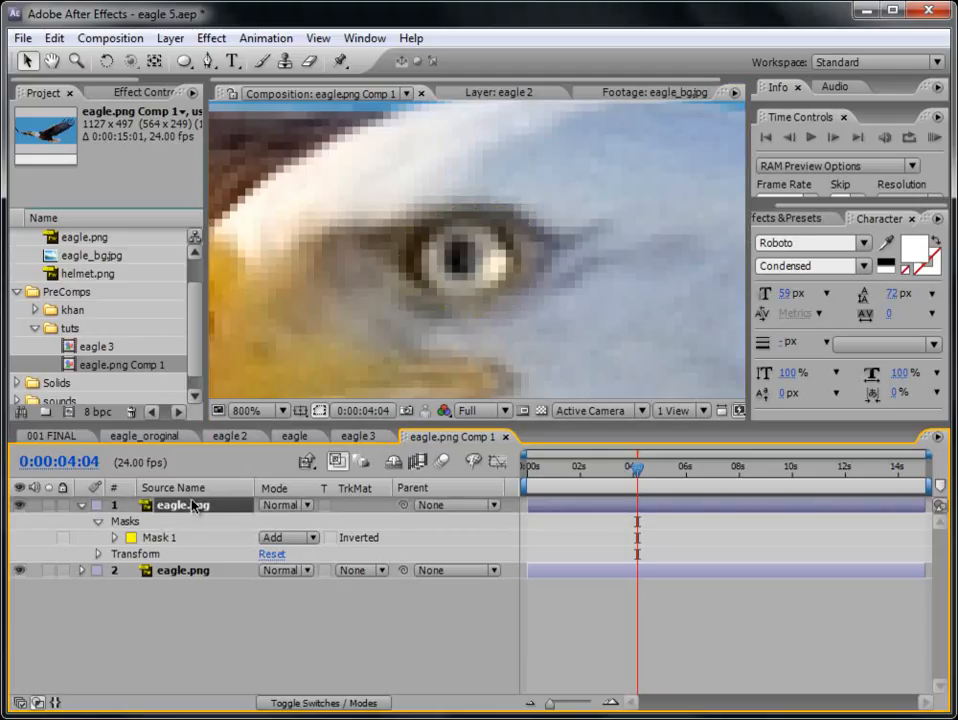
pyautogui.click(308, 542)
pyautogui.click(320, 561)
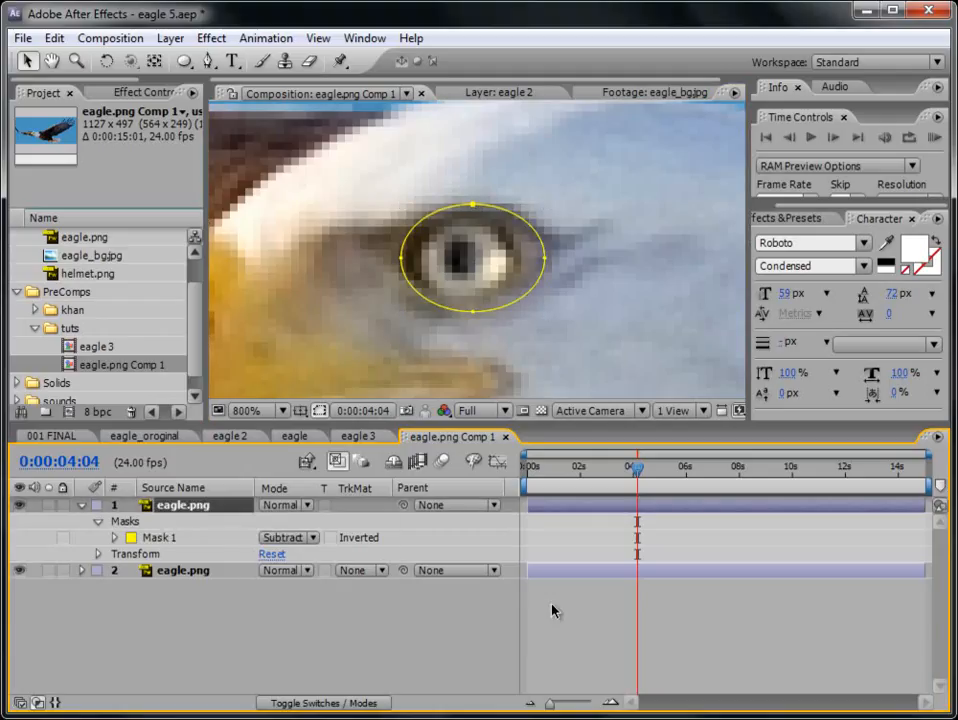
pyautogui.scroll(-3, 485, 342)
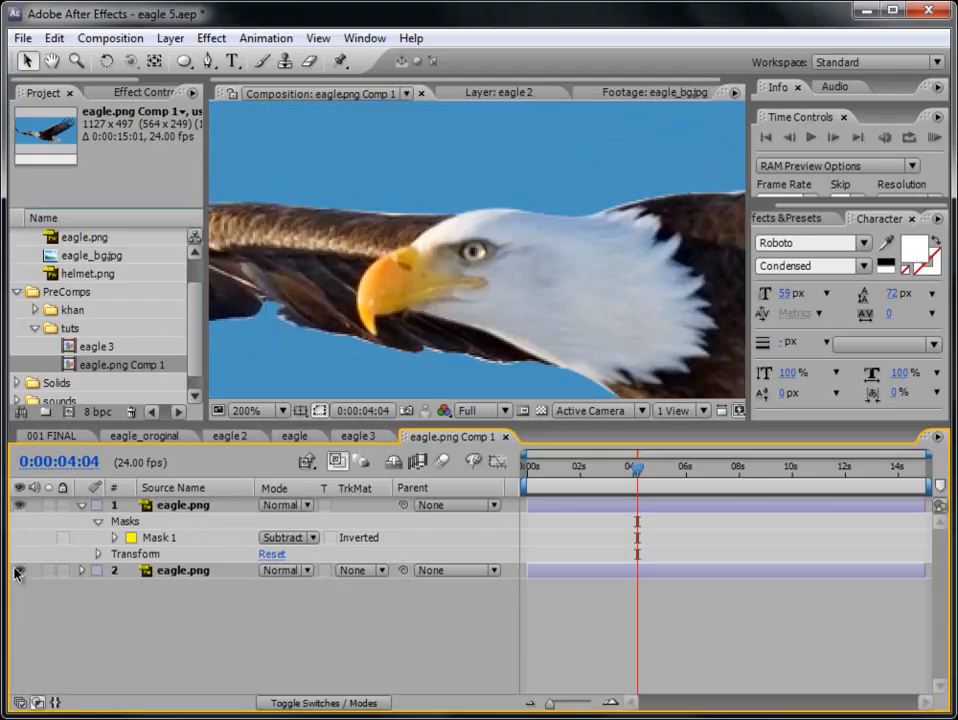
# - Hide the unmasked lower eagle.png layer to check the eye cutout, and delete that lower layer
pyautogui.click(19, 570)
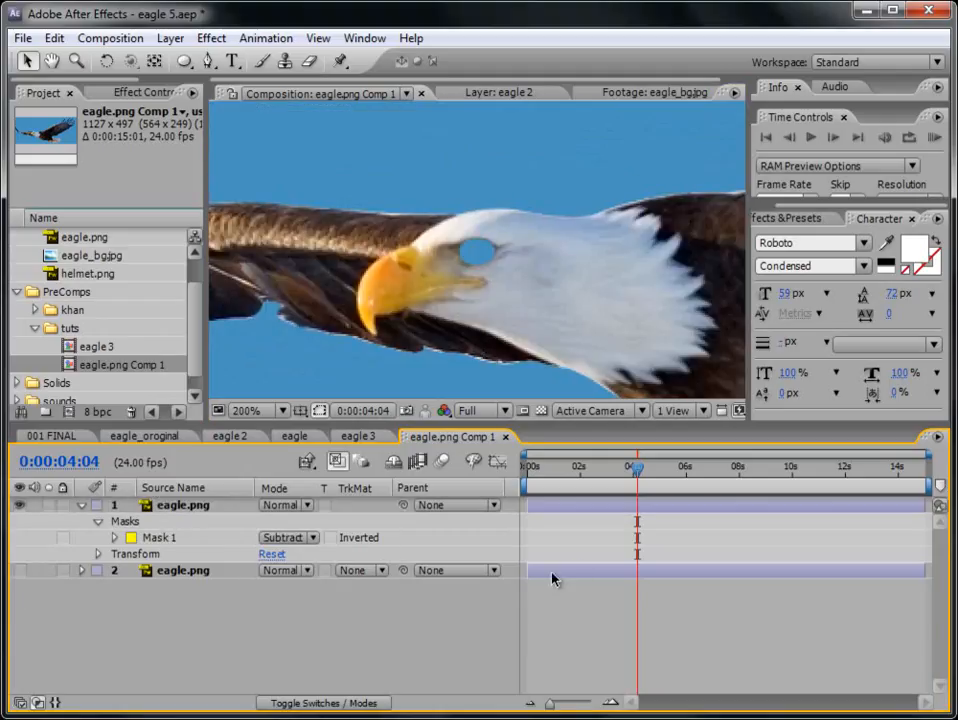
pyautogui.click(160, 570)
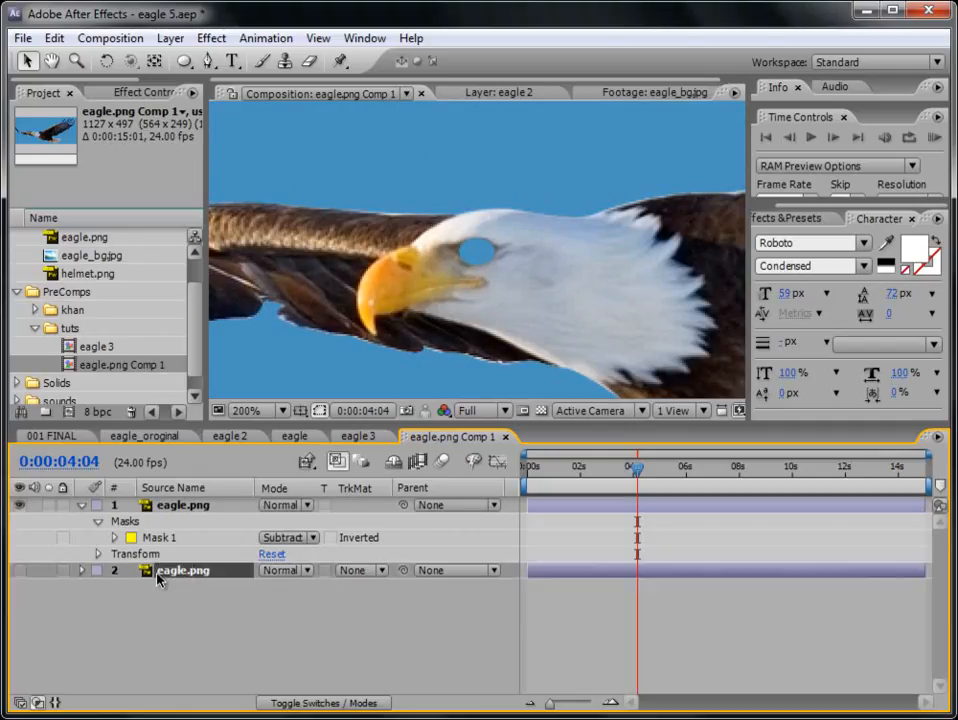
pyautogui.click(176, 506)
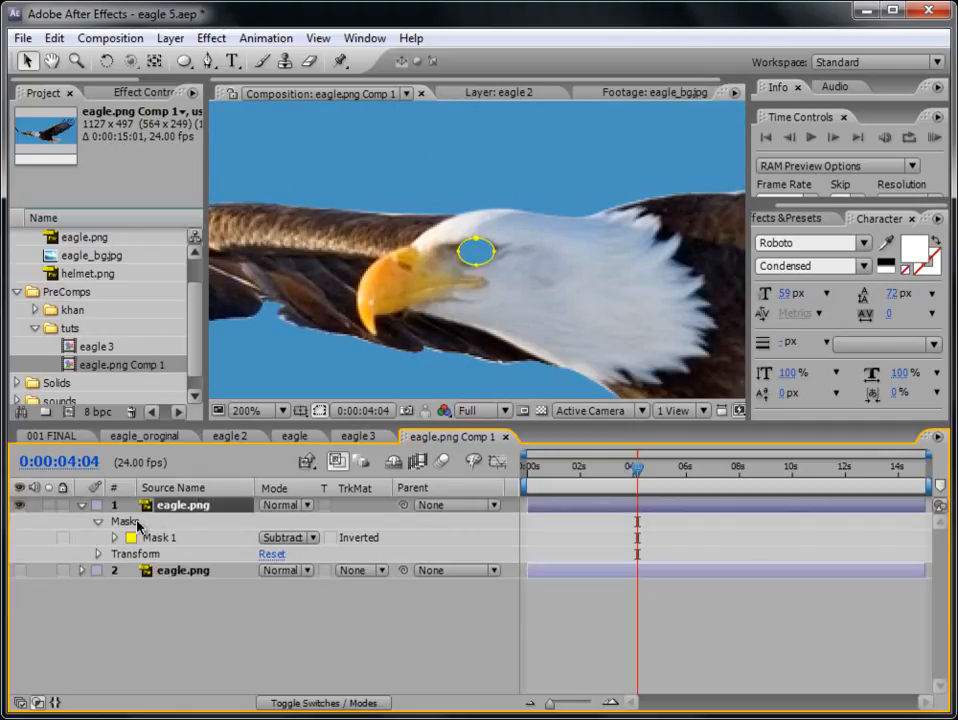
pyautogui.click(200, 570)
pyautogui.press('Delete')
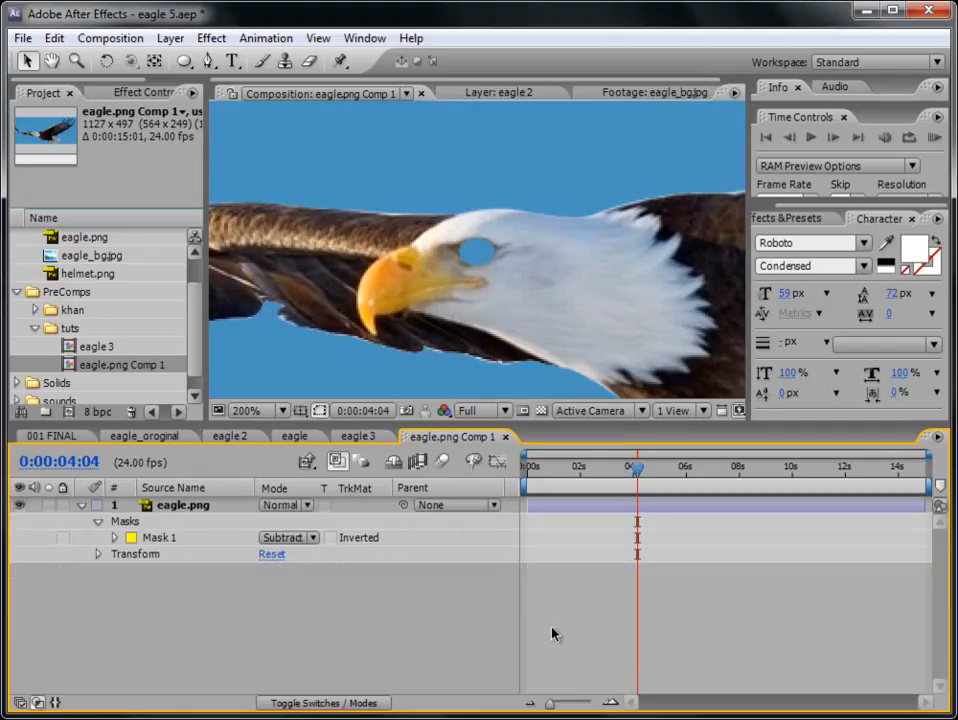
# - Collapse the remaining masked eagle.png layer and duplicate it
pyautogui.click(175, 508)
pyautogui.click(83, 506)
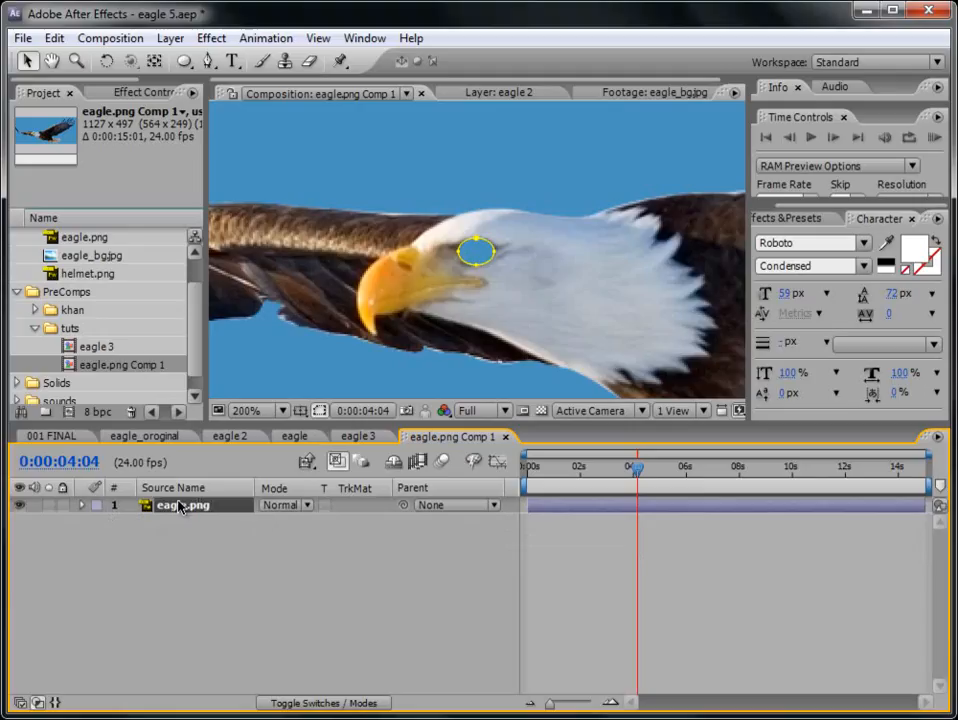
pyautogui.click(53, 38)
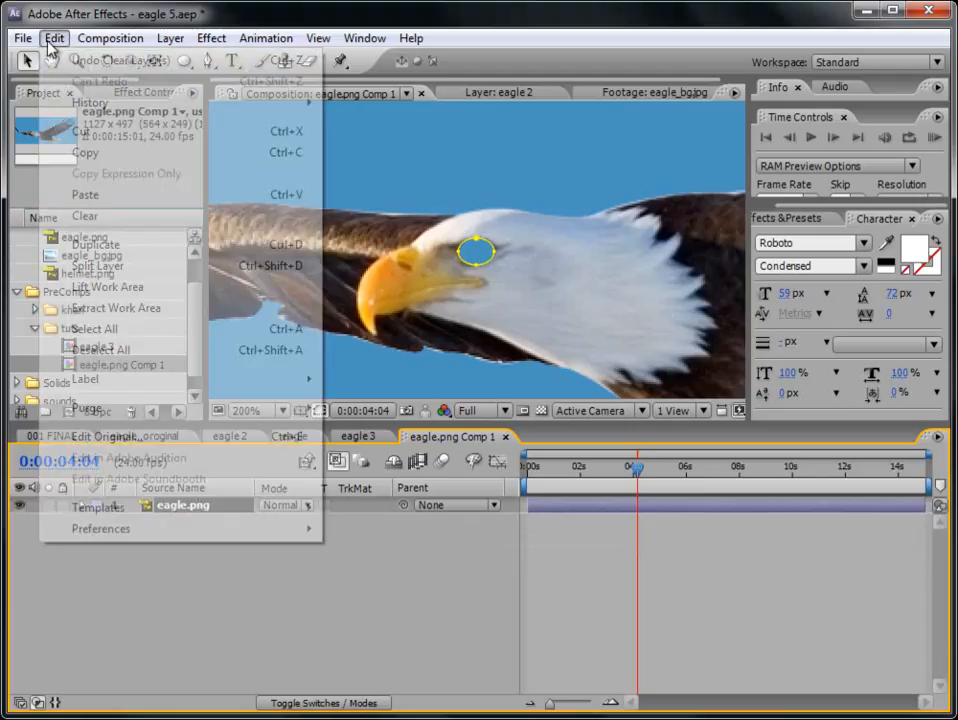
pyautogui.click(118, 264)
pyautogui.click(199, 560)
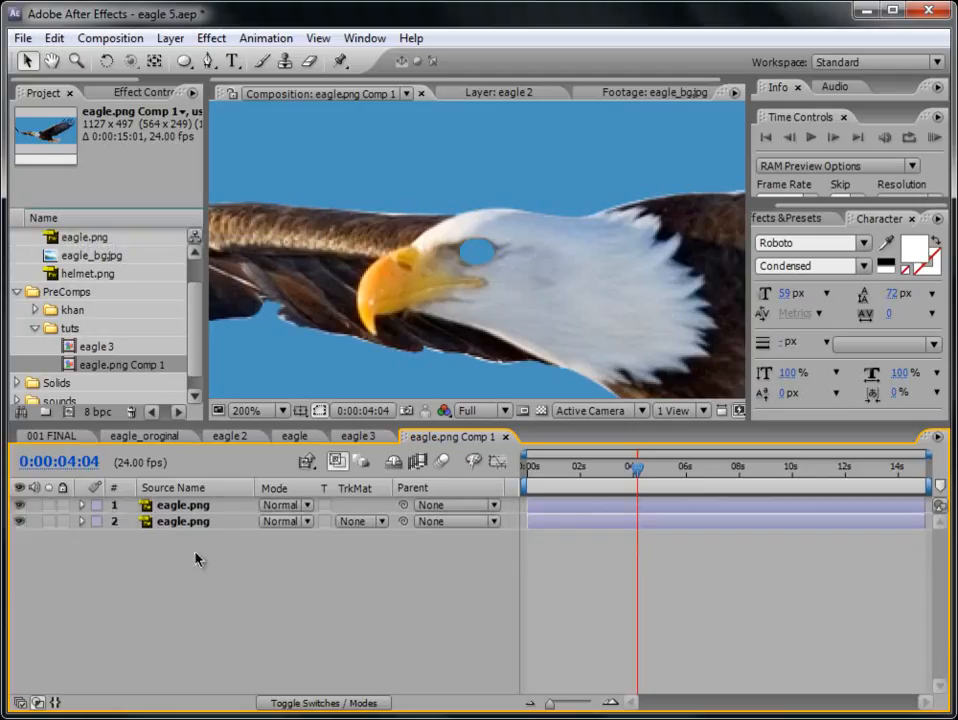
# - Set Mask 1 on the lower eagle.png layer to Add so that layer keeps only the eye
pyautogui.click(186, 523)
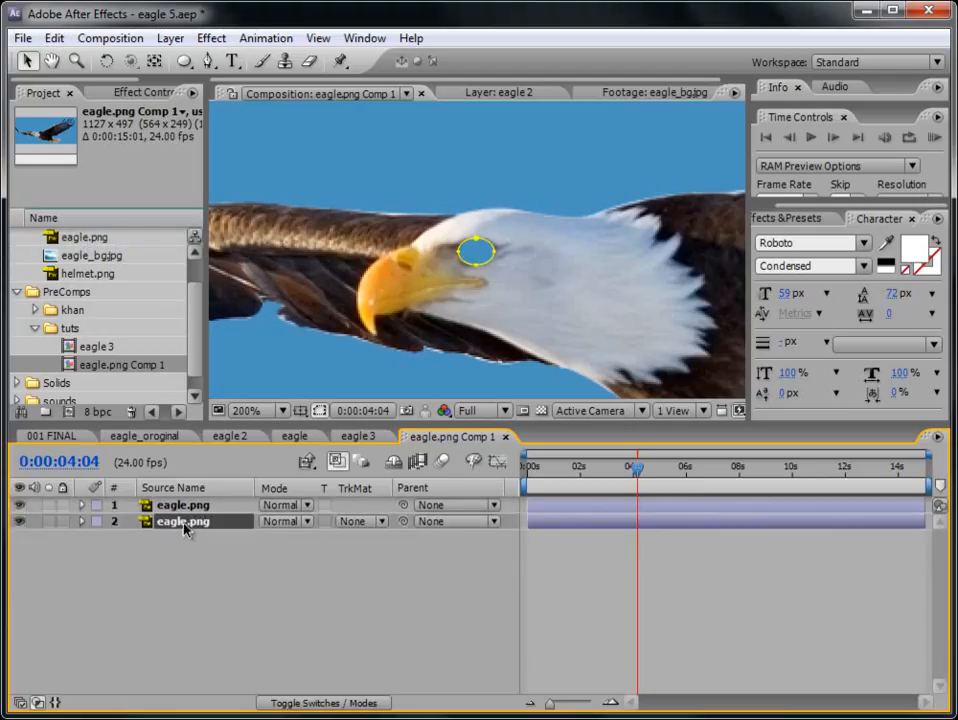
pyautogui.press('m')
pyautogui.click(312, 541)
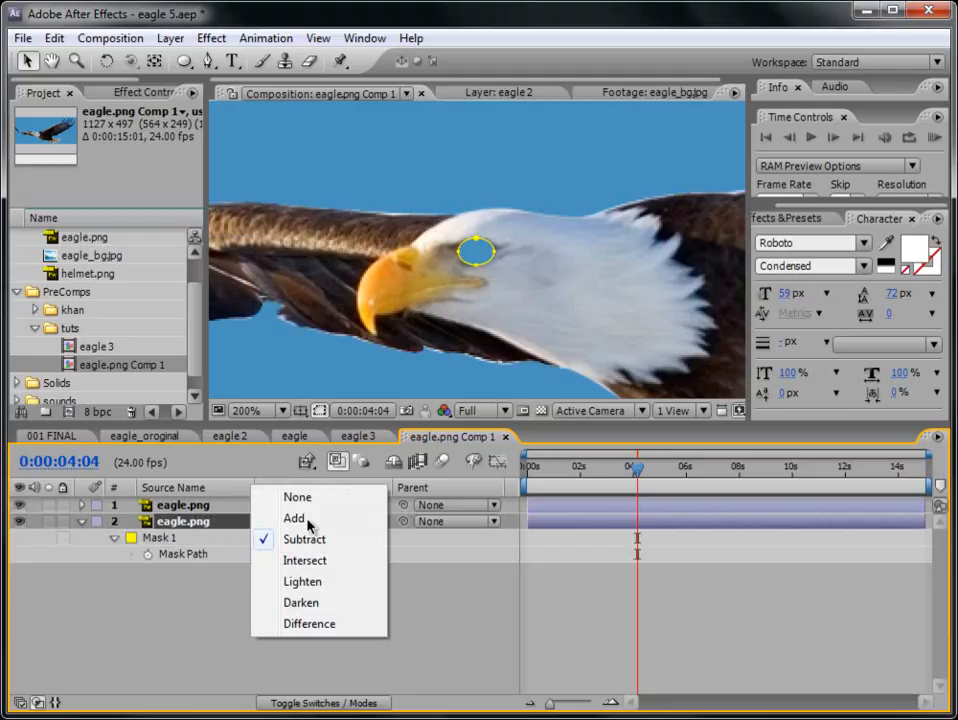
pyautogui.click(308, 519)
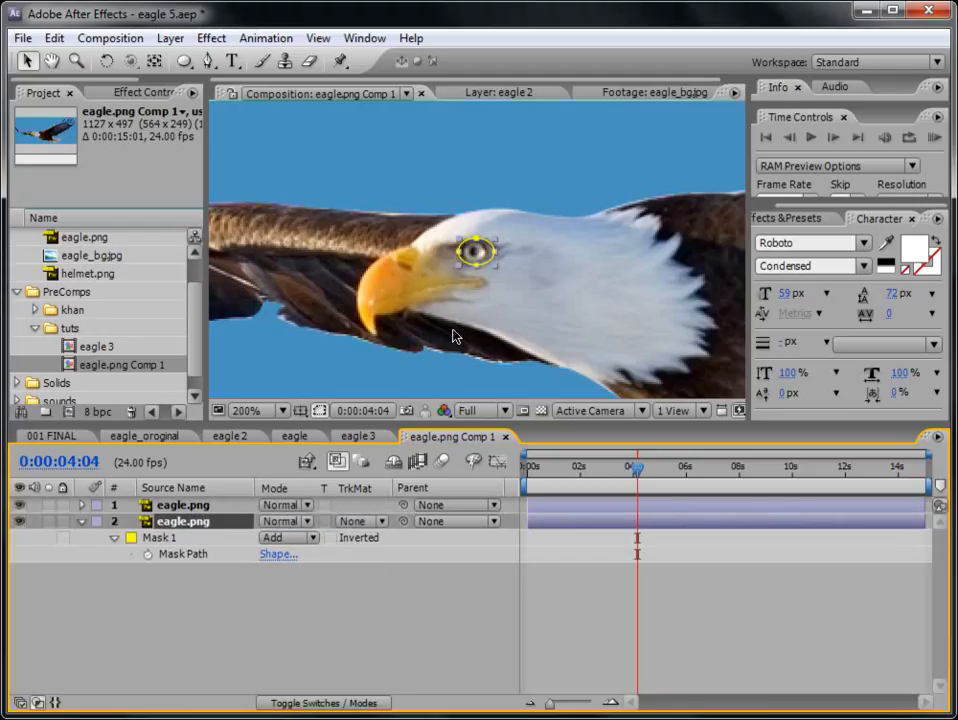
# - Hide the upper eagle.png layer and set the eye layer's Mask Feather to 1 pixel
pyautogui.click(18, 505)
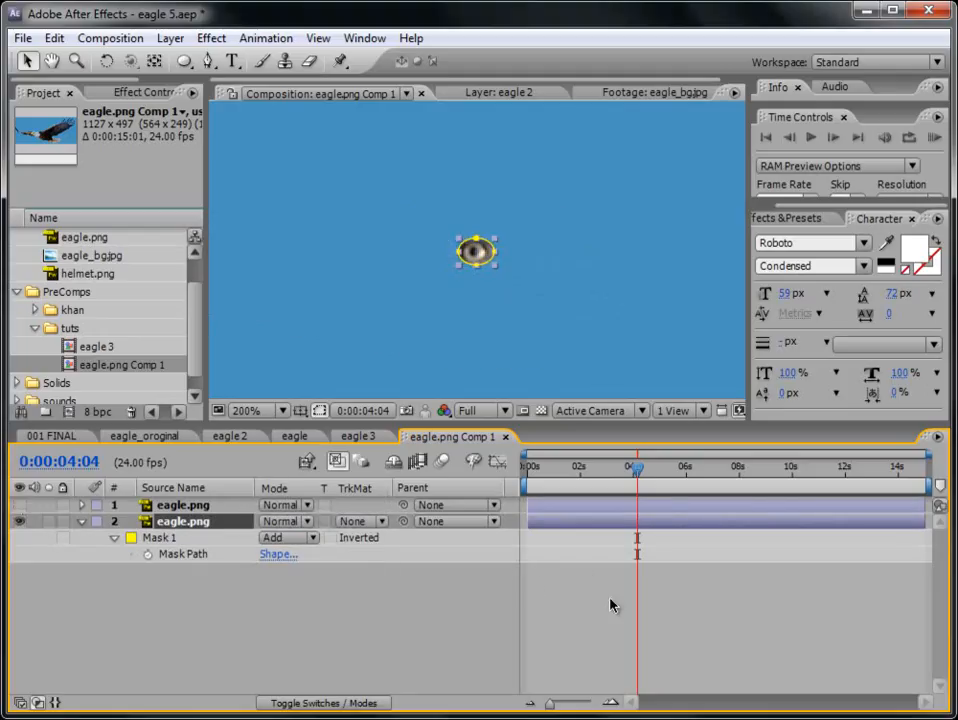
pyautogui.press('f')
pyautogui.click(304, 558)
pyautogui.write('1')
pyautogui.press('Return')
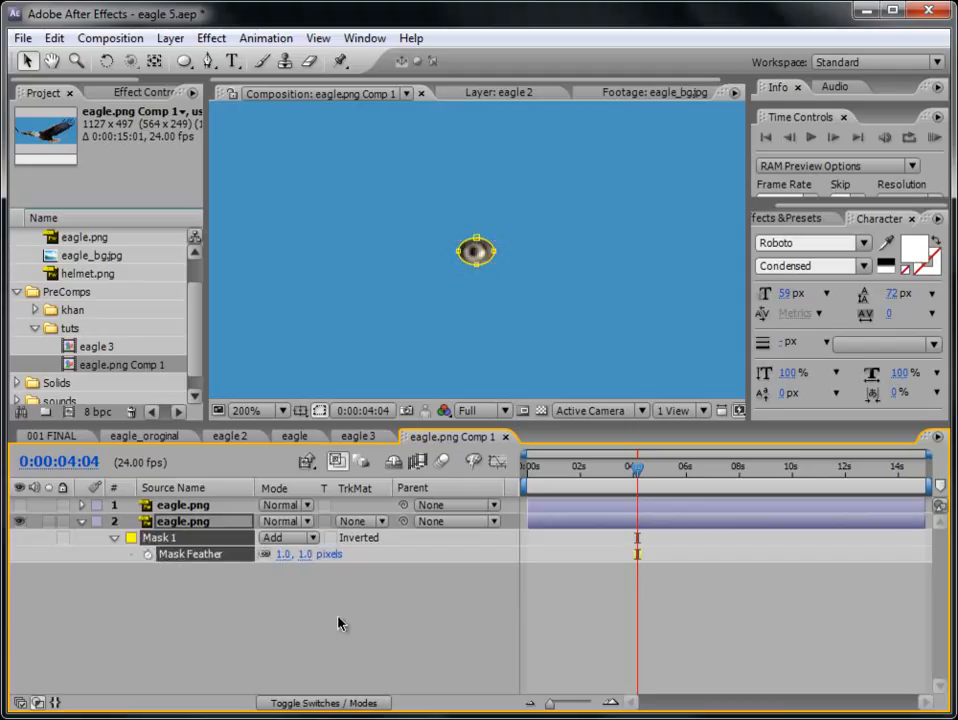
pyautogui.click(352, 626)
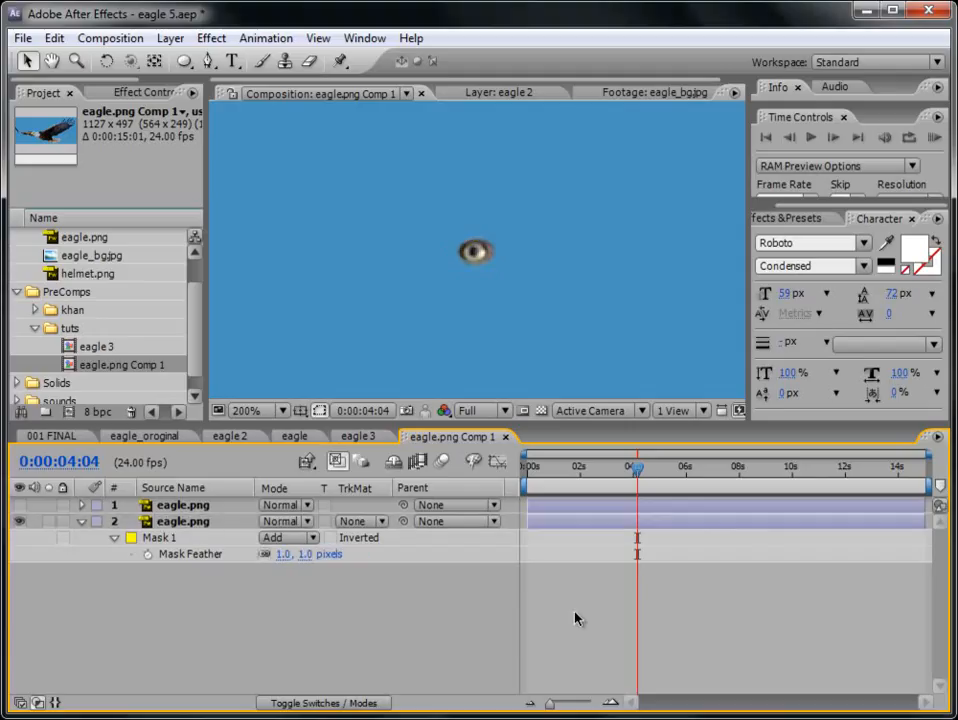
# - Duplicate the feathered eye layer, eagle.png layer 2, with the eye magnified to 400%
pyautogui.click(190, 521)
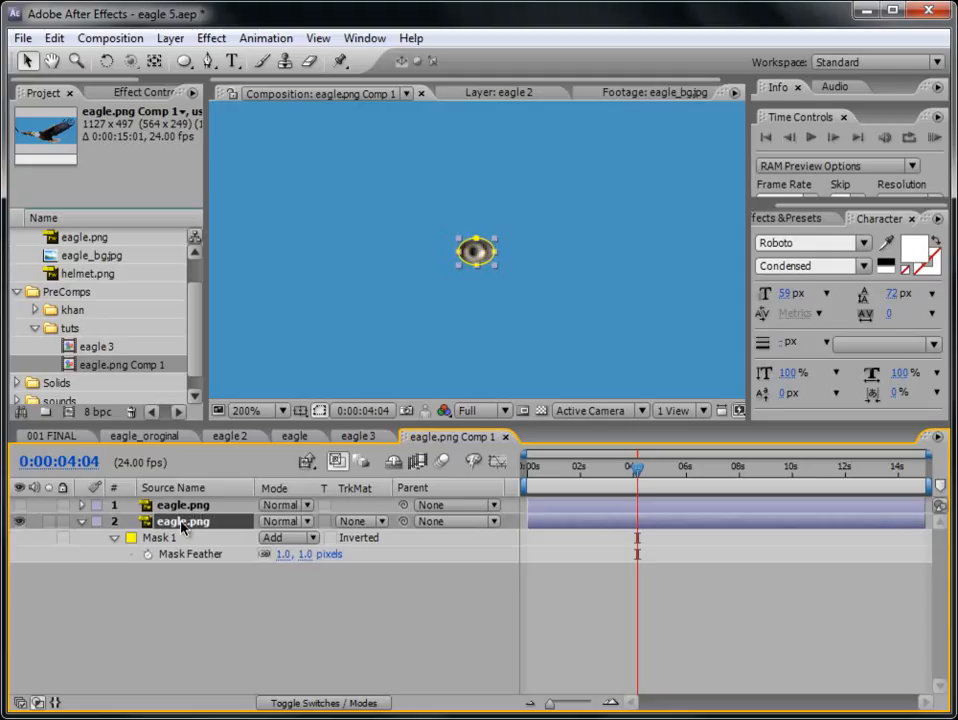
pyautogui.press('.')
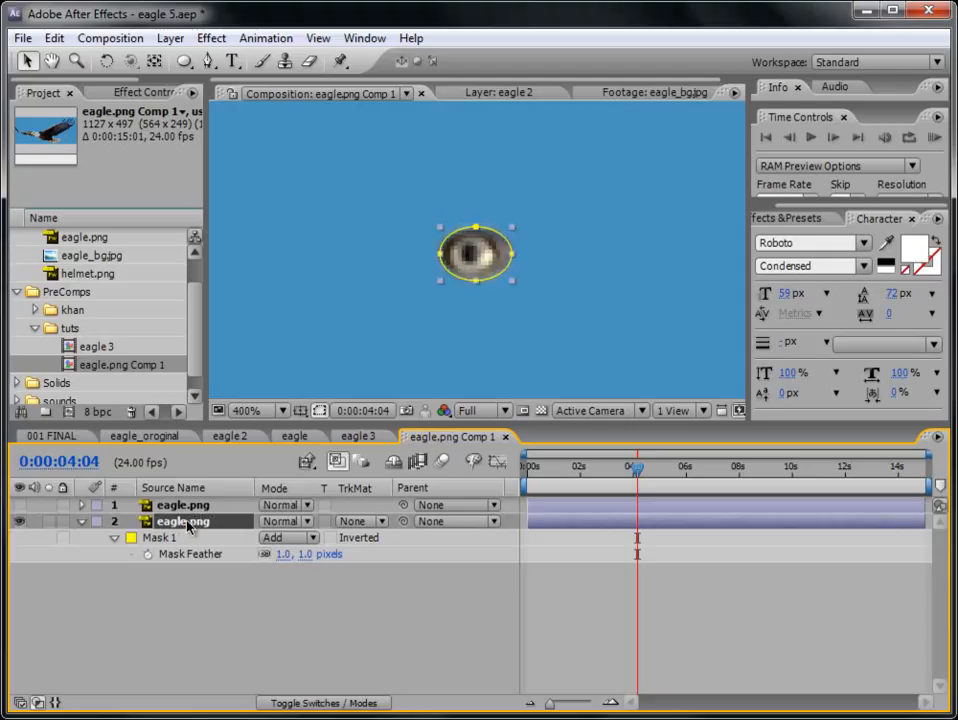
pyautogui.hotkey('ctrl', 'd')
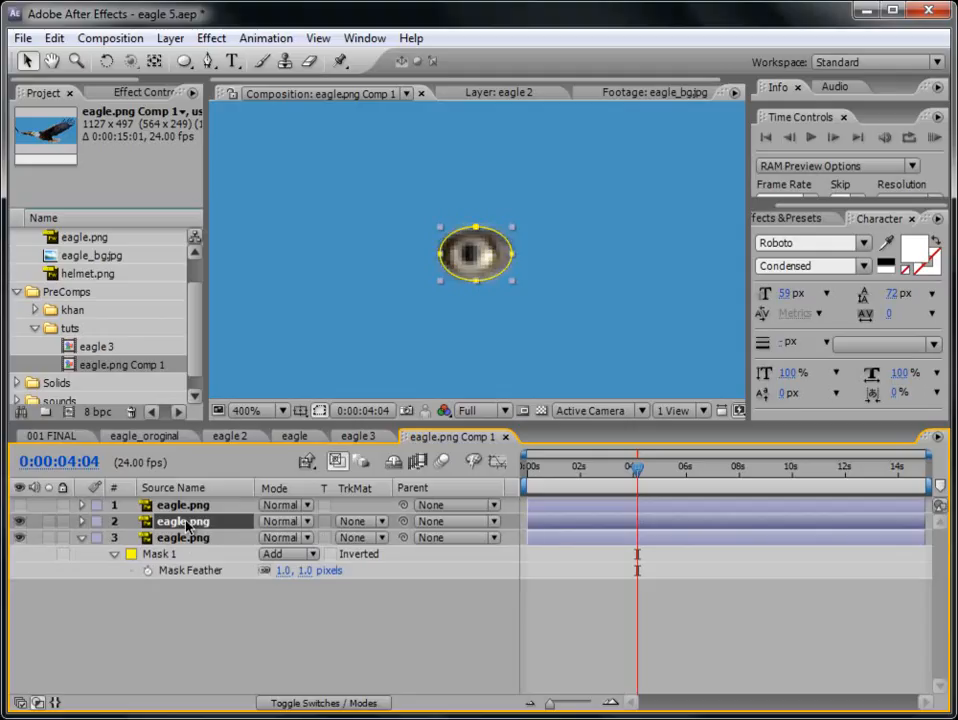
# - Rename the upper of the two visible eye layers, layer 2, as lid
pyautogui.press('Return')
pyautogui.press('BackSpace')
pyautogui.write('lid')
pyautogui.press('Return')
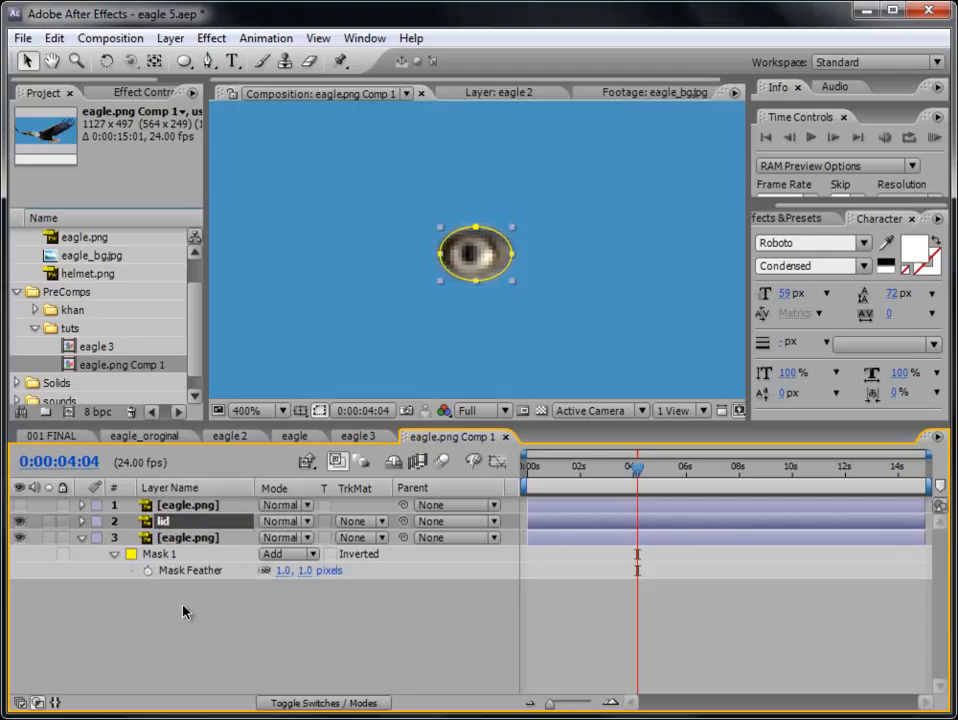
# - Find the Ramp effect and apply it to the lid layer
pyautogui.click(811, 220)
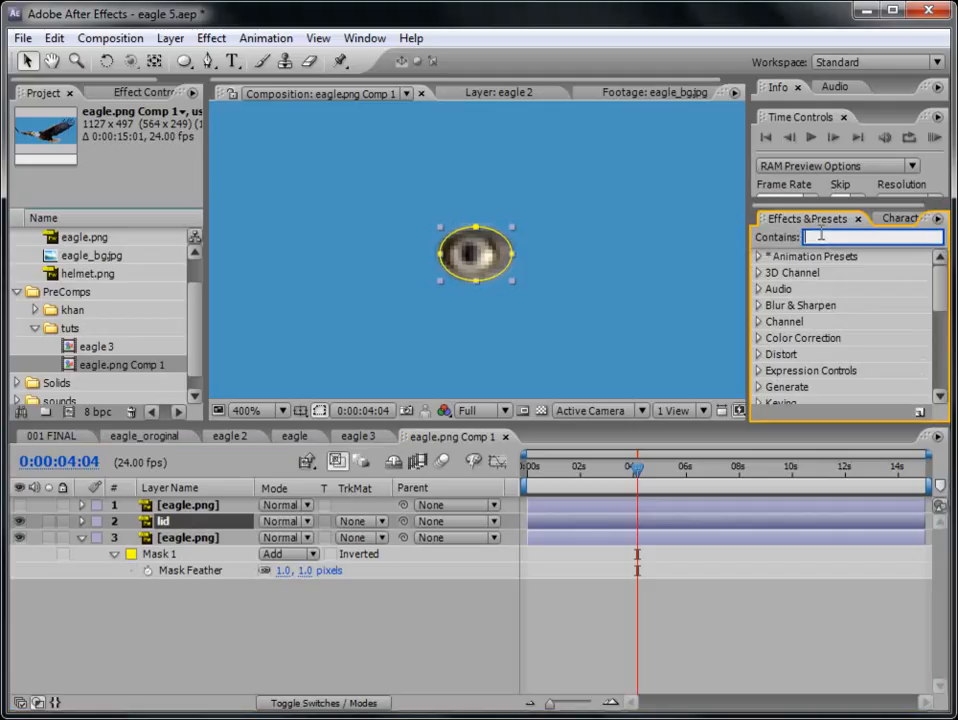
pyautogui.write('ramp')
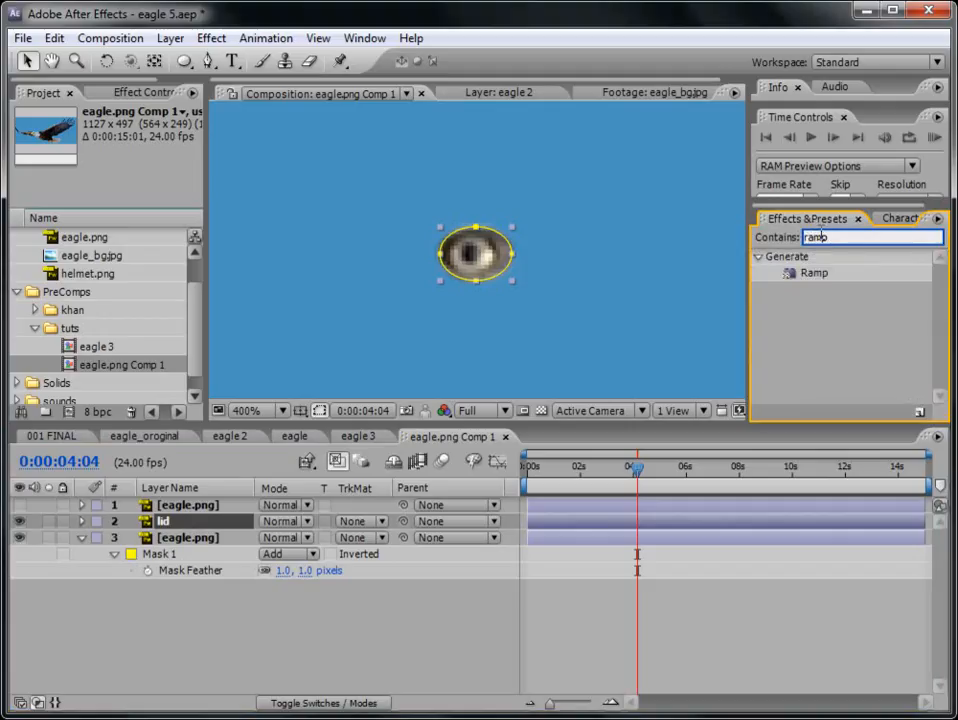
pyautogui.moveTo(832, 276); pyautogui.dragTo(638, 521)
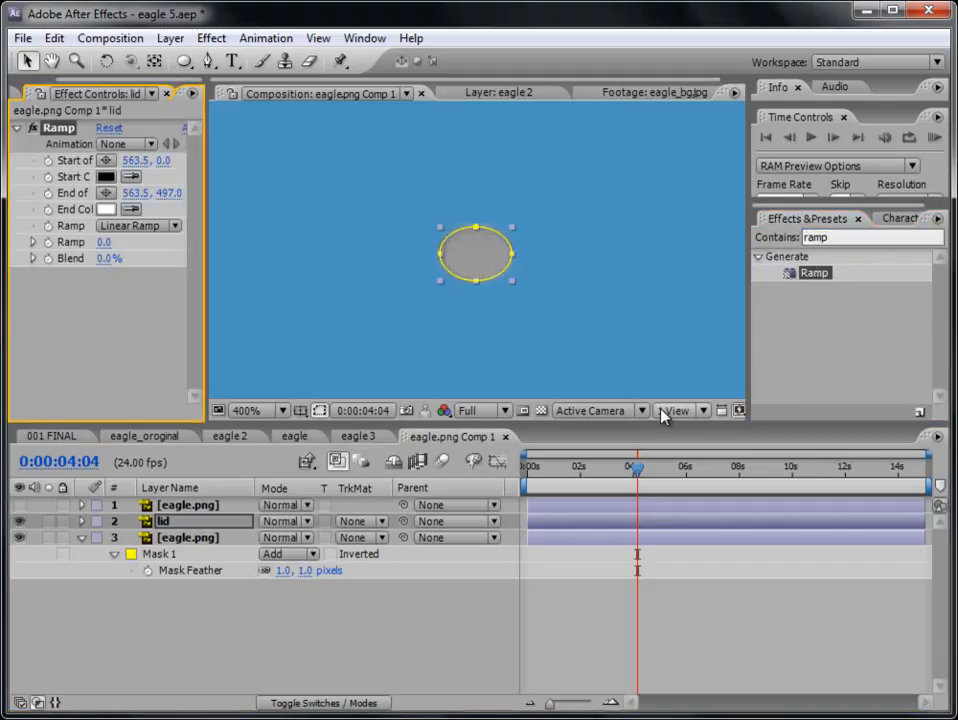
# - Place the Ramp's start point just above the eye at 347.5, 276.0 and its end point just below at 341.5, 309.0
pyautogui.scroll(-6, 532, 327)
pyautogui.moveTo(581, 102); pyautogui.dragTo(479, 246)
pyautogui.moveTo(584, 351); pyautogui.dragTo(479, 261)
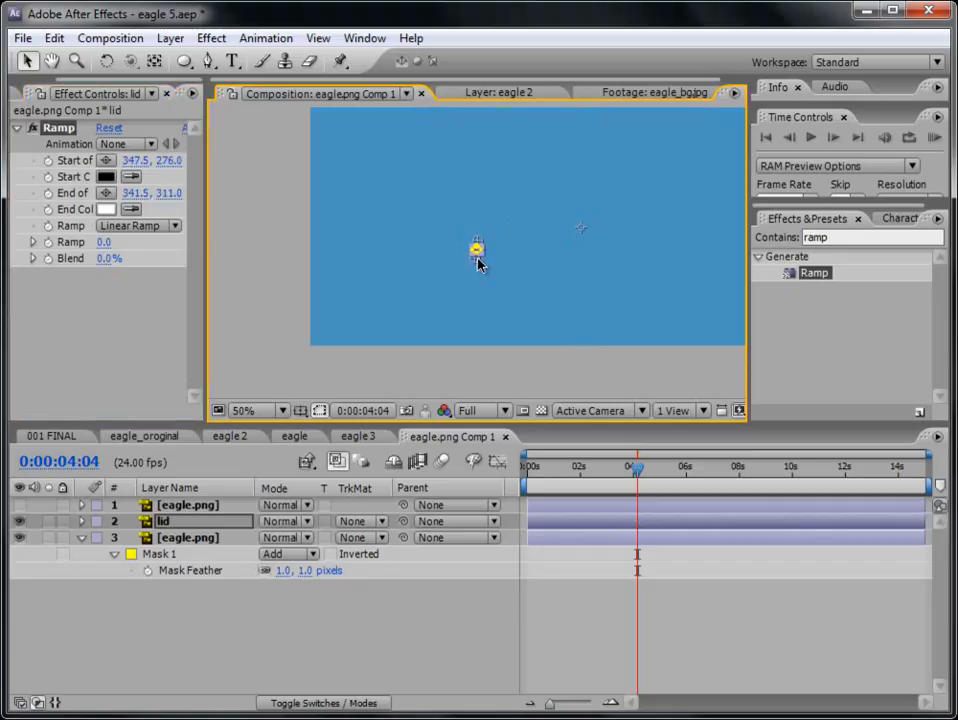
pyautogui.scroll(3, 479, 261)
pyautogui.scroll(2, 505, 284)
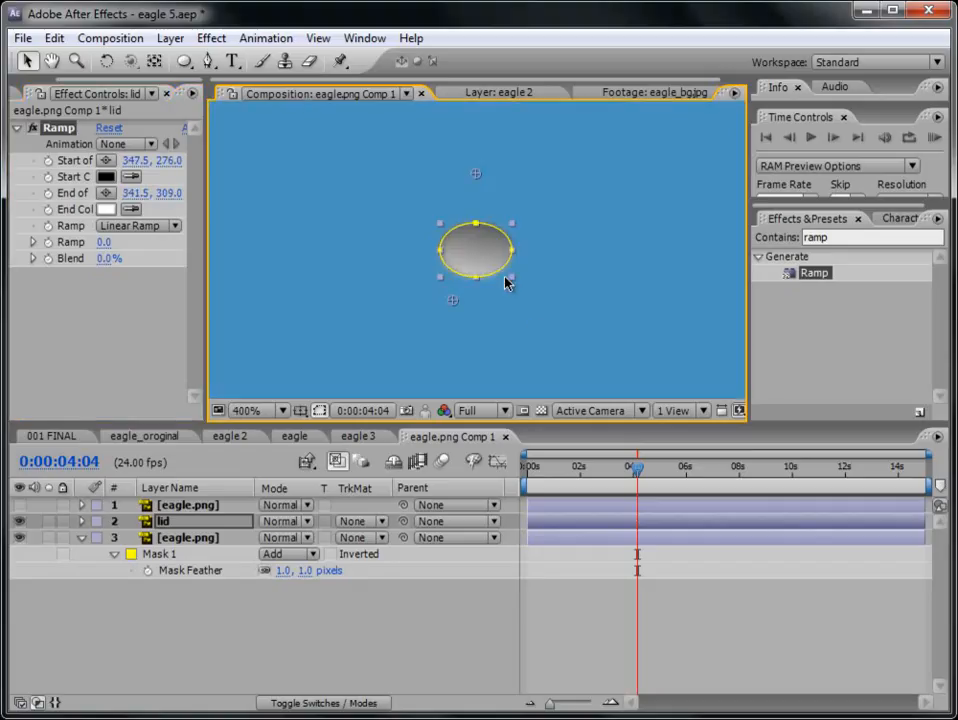
pyautogui.click(574, 641)
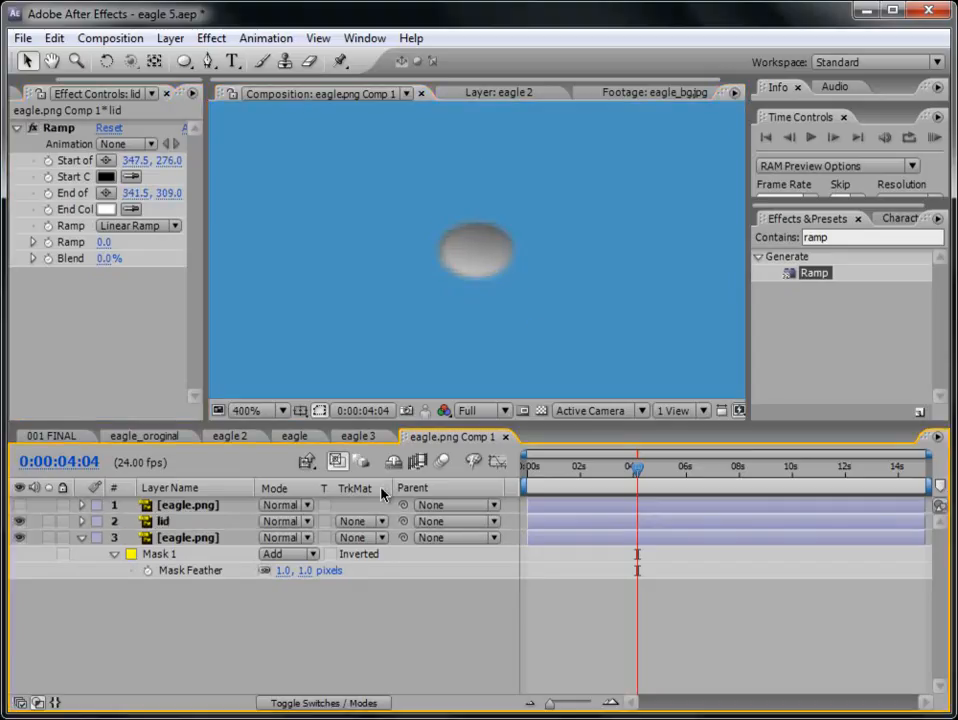
# - Go to 0:00:00:00 and move the lid layer's anchor point to the top edge of its eye mask
pyautogui.click(160, 521)
pyautogui.moveTo(553, 477); pyautogui.dragTo(502, 468)
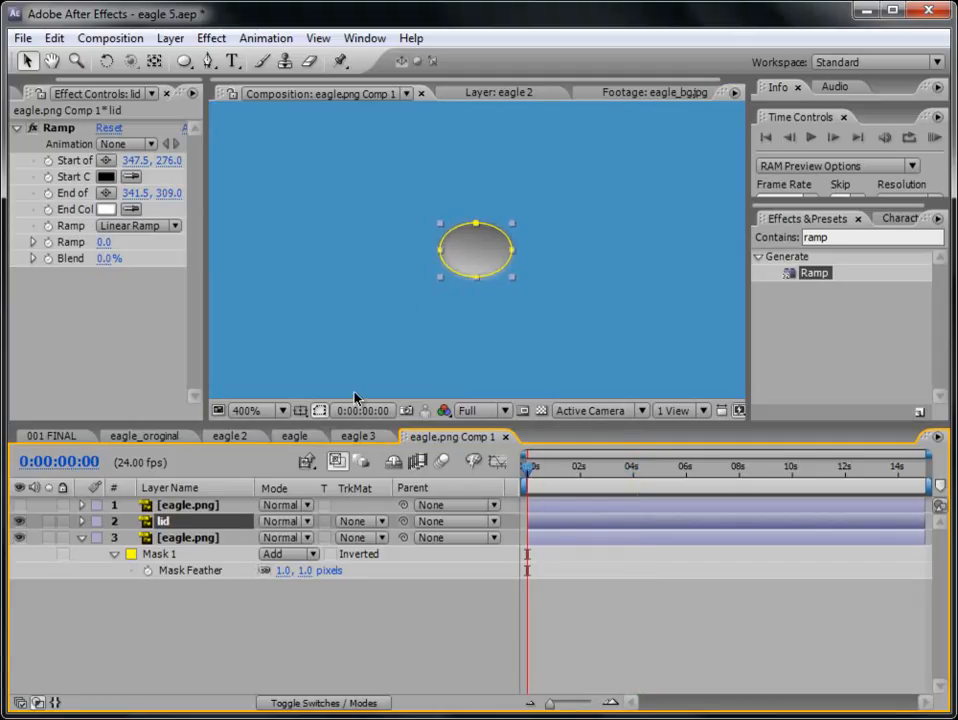
pyautogui.scroll(-2, 423, 309)
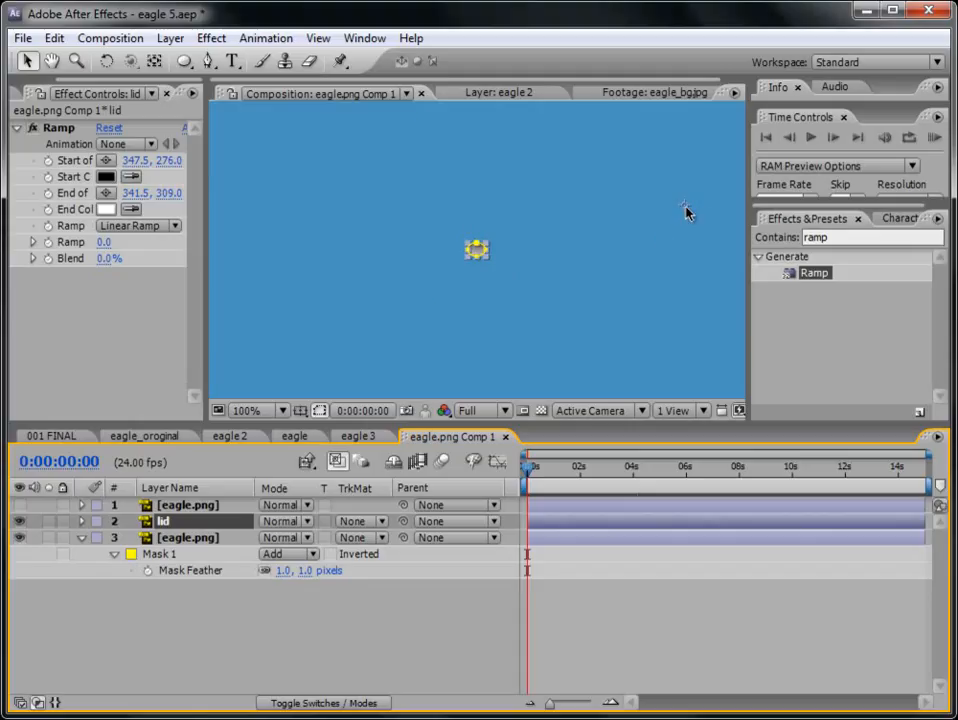
pyautogui.click(154, 60)
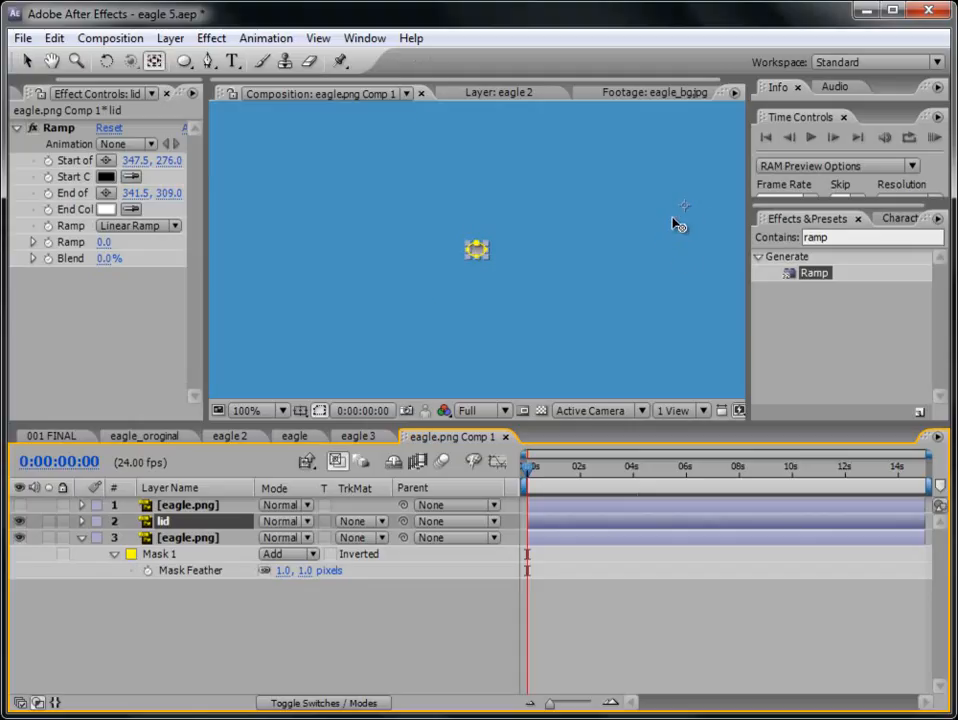
pyautogui.moveTo(686, 206); pyautogui.dragTo(506, 251)
pyautogui.scroll(5, 481, 255)
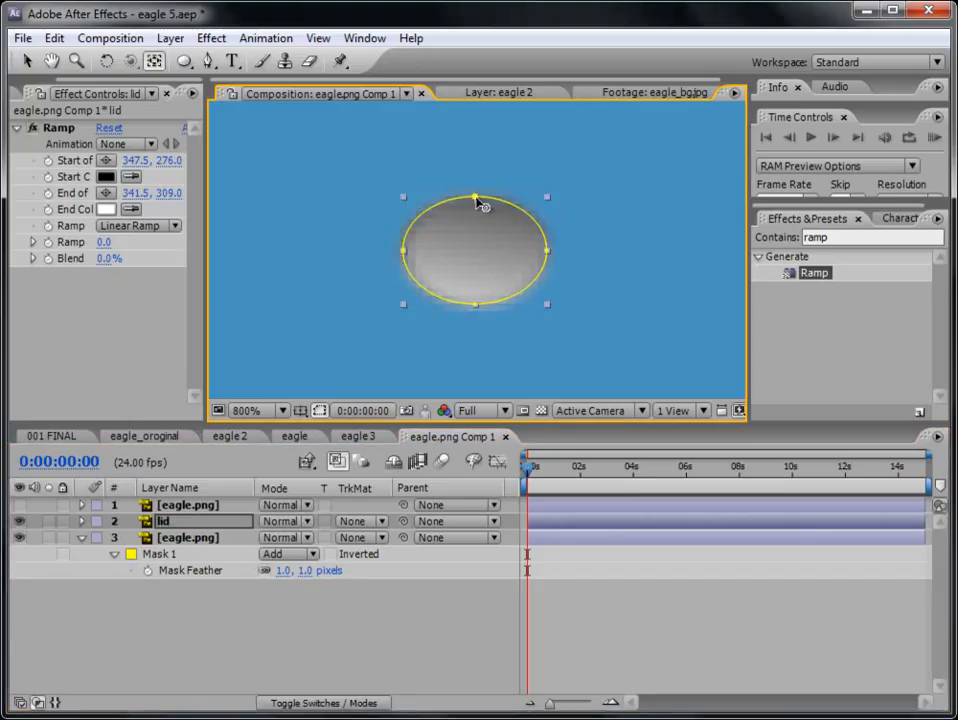
pyautogui.click(622, 620)
pyautogui.click(27, 60)
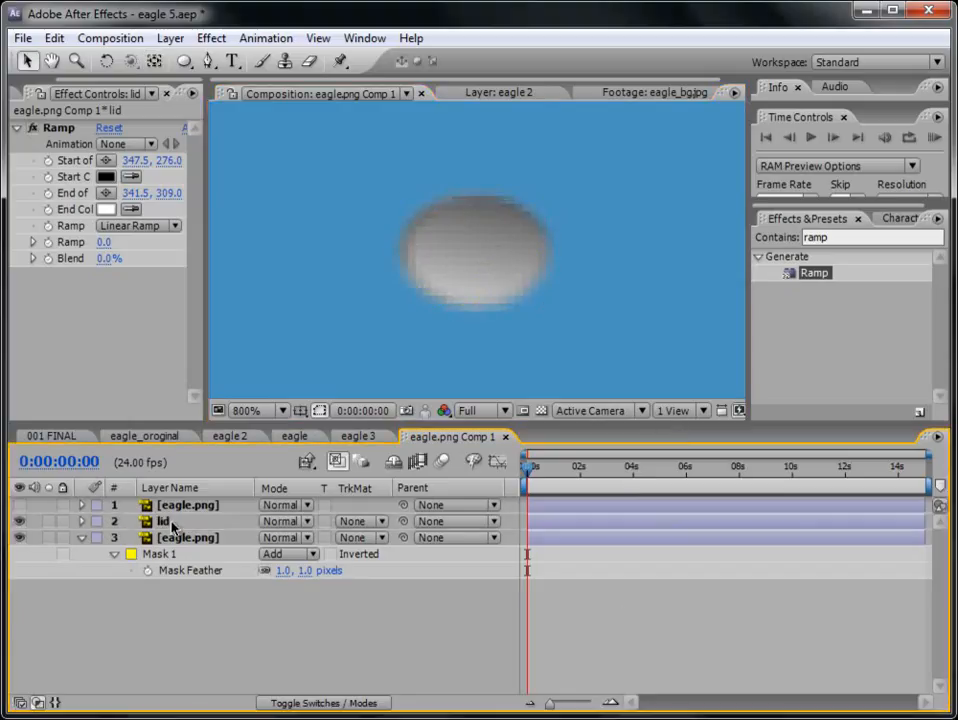
# - Keyframe the lid's Scale at 100% on 0:00:00:00 and flatten it upward to 110.5, 0.0% at 0:00:00:02
pyautogui.click(172, 525)
pyautogui.press('s')
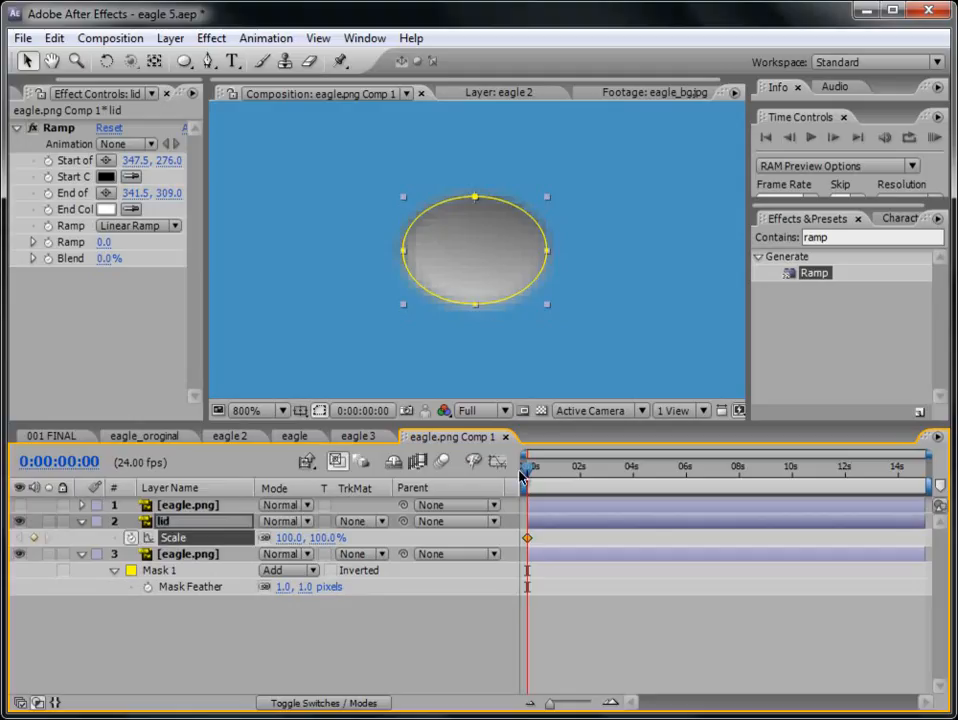
pyautogui.click(834, 139)
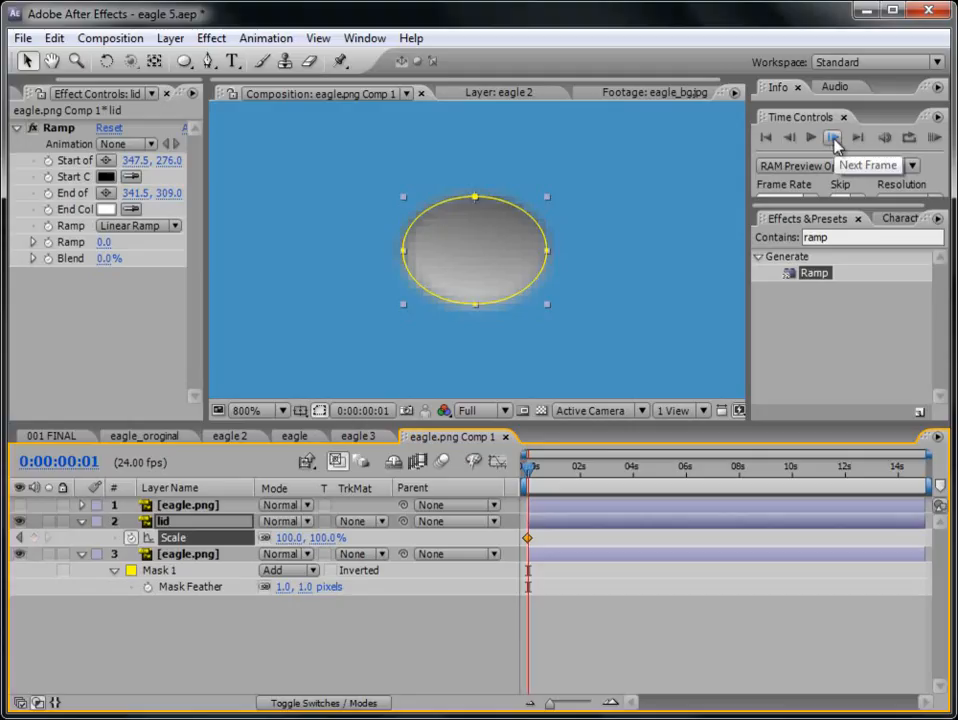
pyautogui.click(834, 139)
pyautogui.moveTo(548, 309); pyautogui.dragTo(555, 200)
pyautogui.click(555, 200)
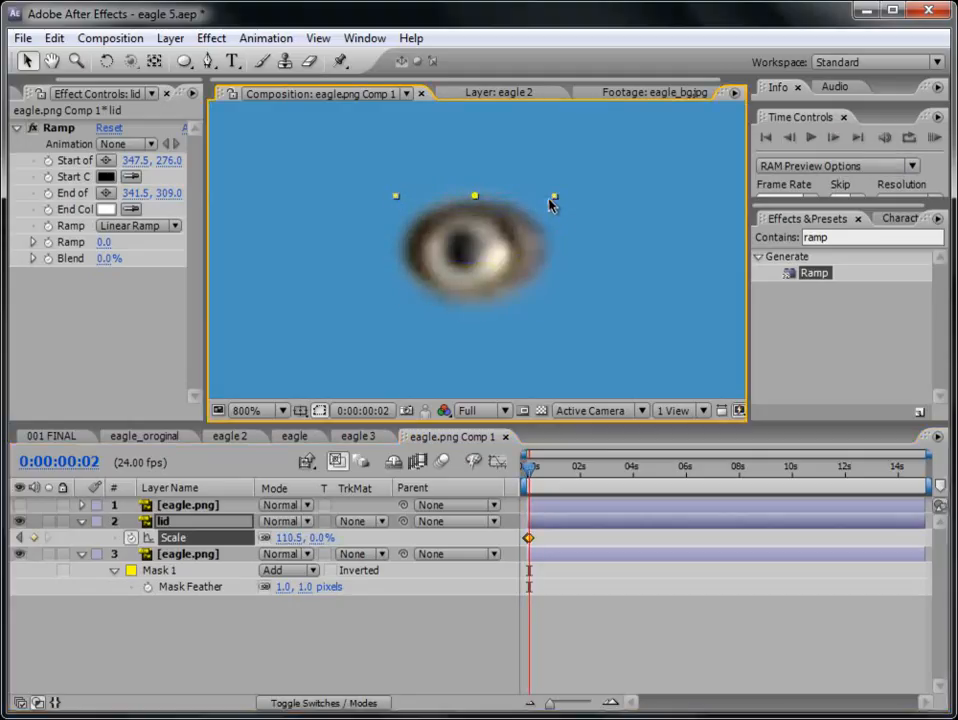
# - Copy the lid's first 100% Scale keyframe to 0:00:00:04
pyautogui.click(834, 139)
pyautogui.click(834, 139)
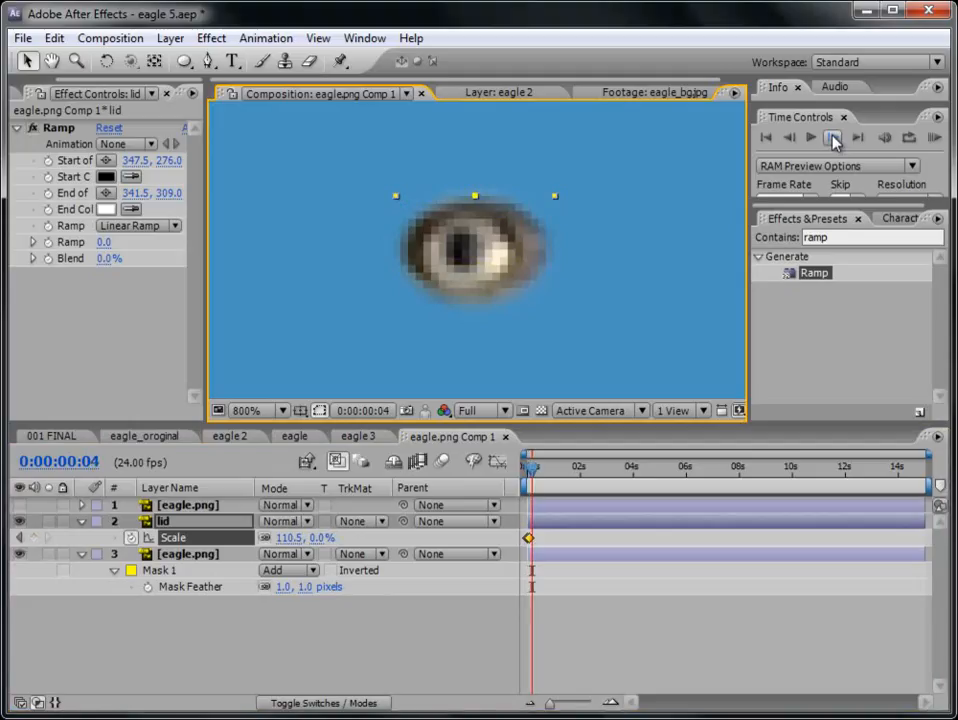
pyautogui.click(320, 540)
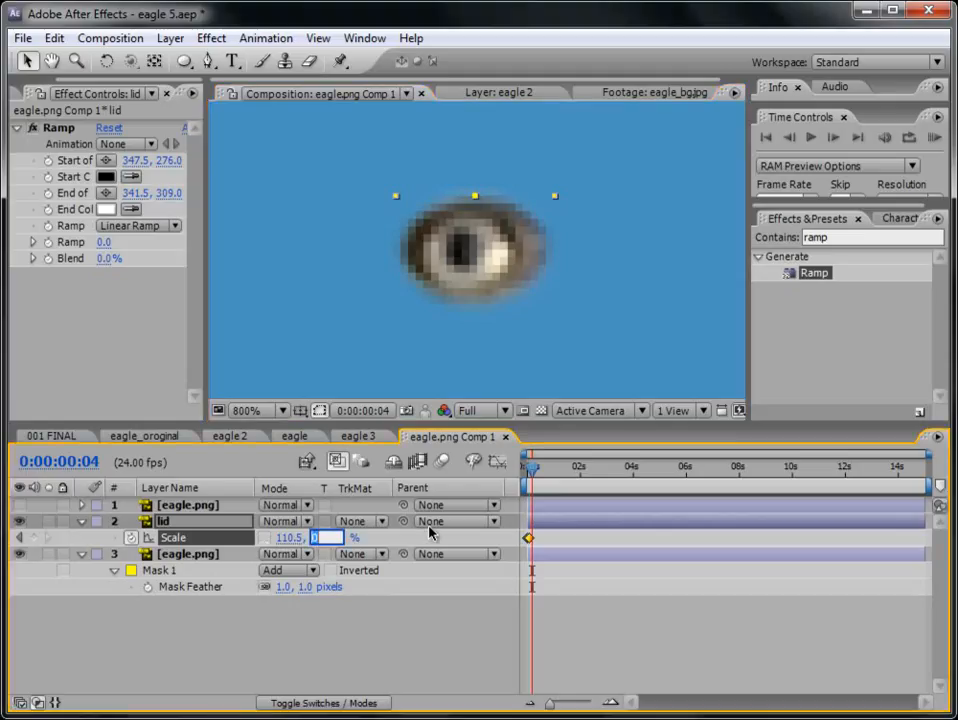
pyautogui.moveTo(552, 703); pyautogui.dragTo(575, 703)
pyautogui.click(527, 539)
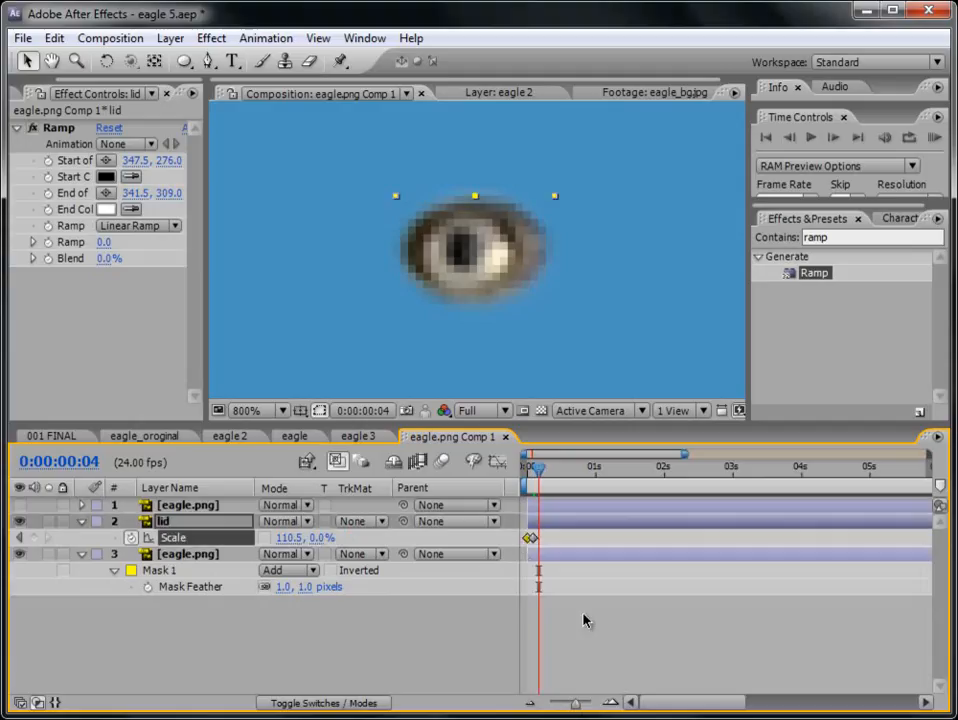
pyautogui.hotkey('ctrl', 'v')
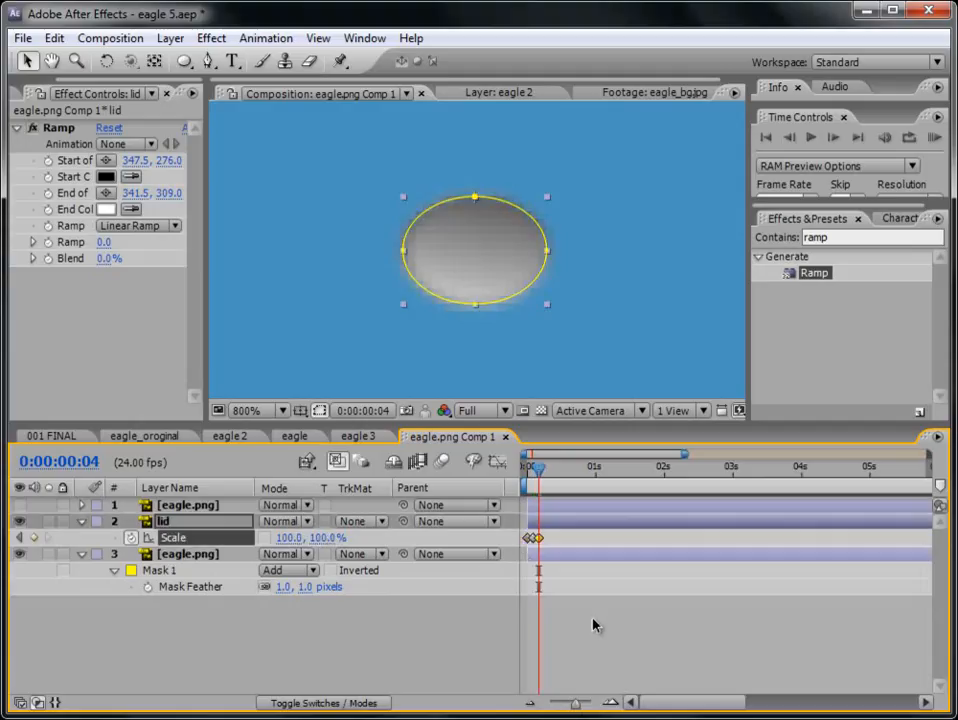
# - Apply Easy Ease to all three Scale keyframes of the lid layer
pyautogui.rightClick(539, 539)
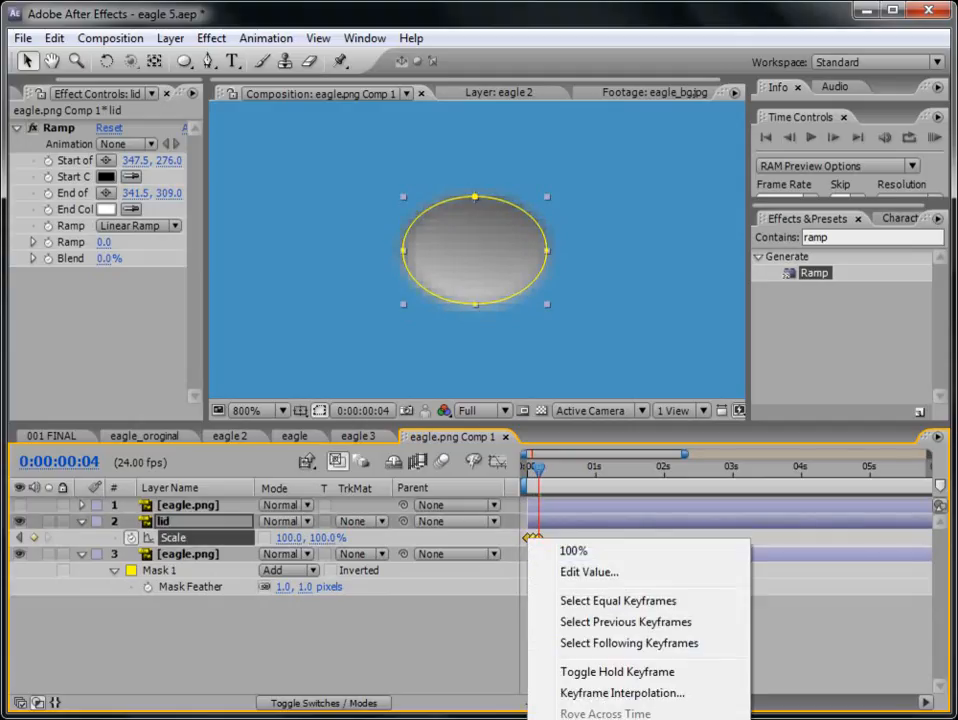
pyautogui.press('F9')
pyautogui.click(143, 629)
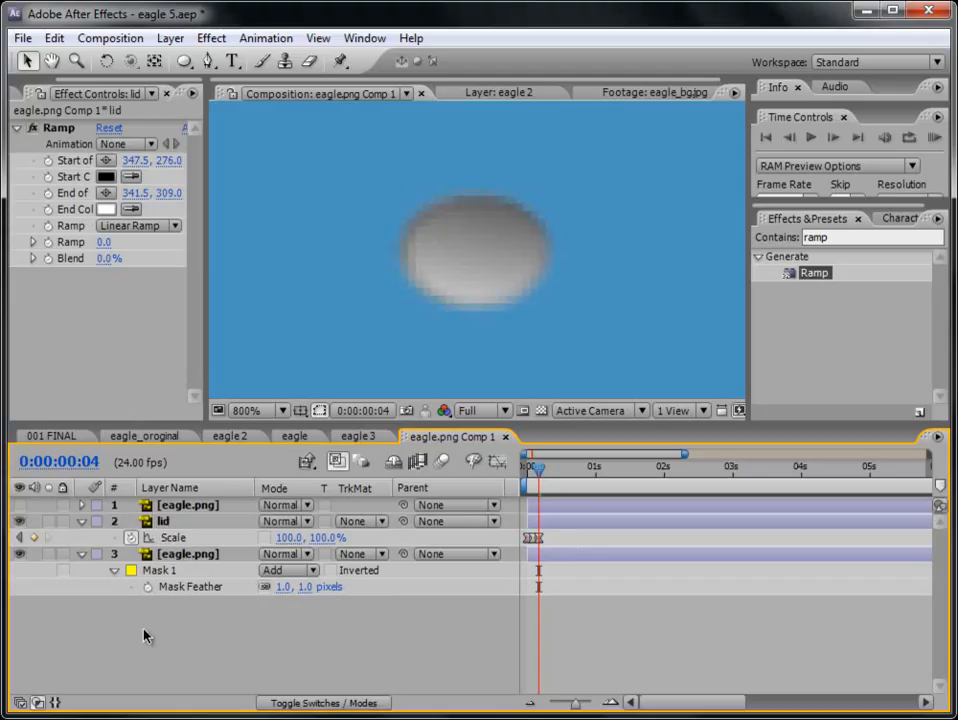
# - Add the expression loopOut("cycle") to the lid's Scale and preview the blinking
pyautogui.keyDown('alt'); pyautogui.click(131, 538); pyautogui.keyUp('alt')
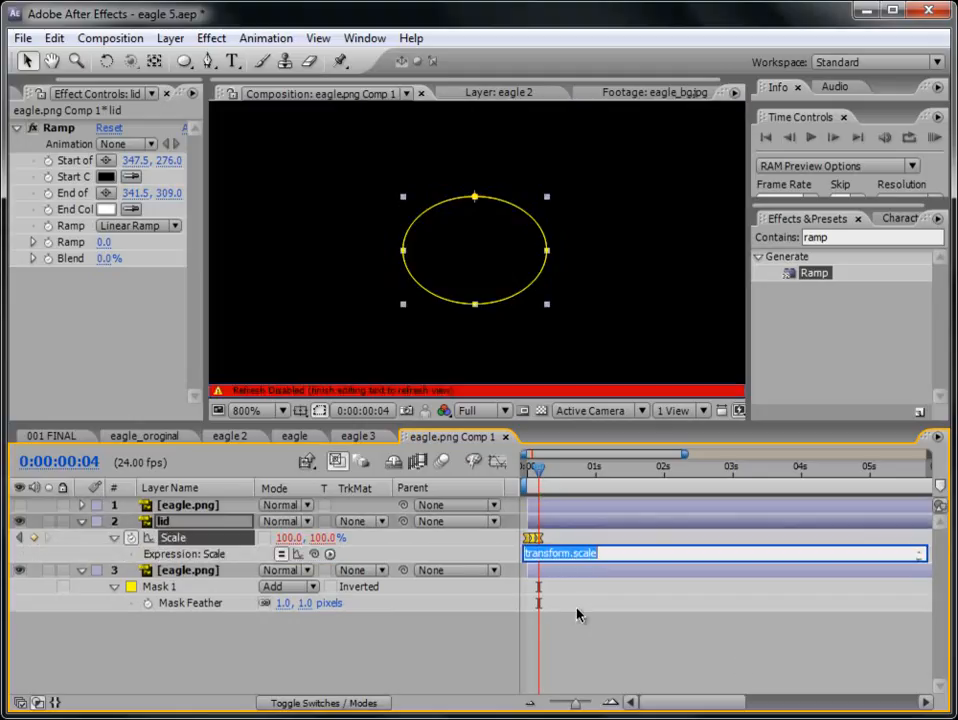
pyautogui.write('loopOut("cu')
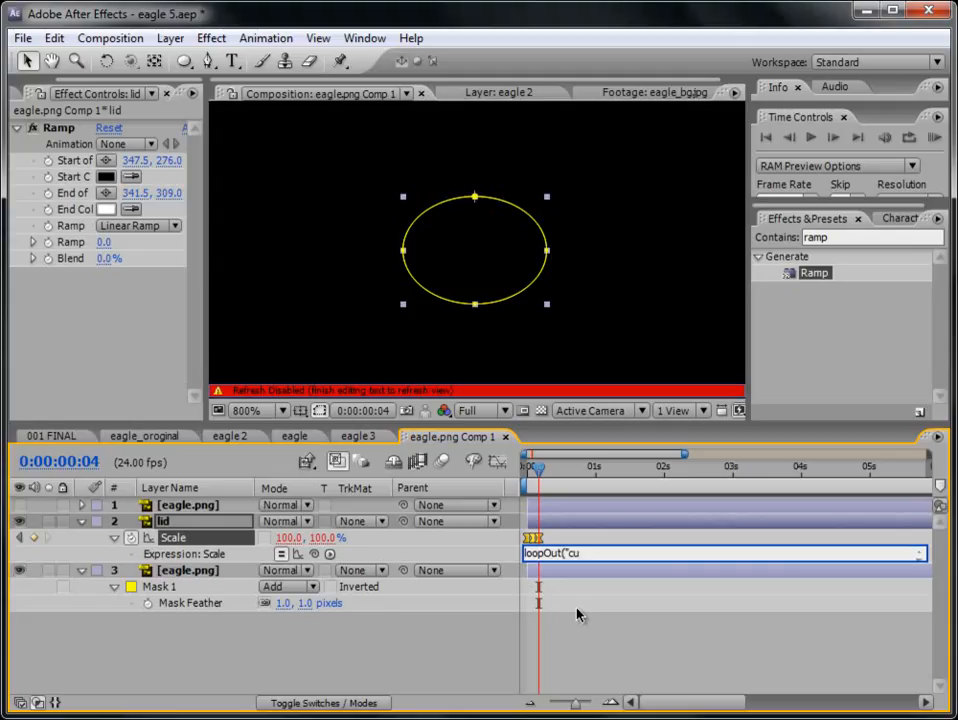
pyautogui.write('ycle")')
pyautogui.click(600, 617)
pyautogui.click(935, 137)
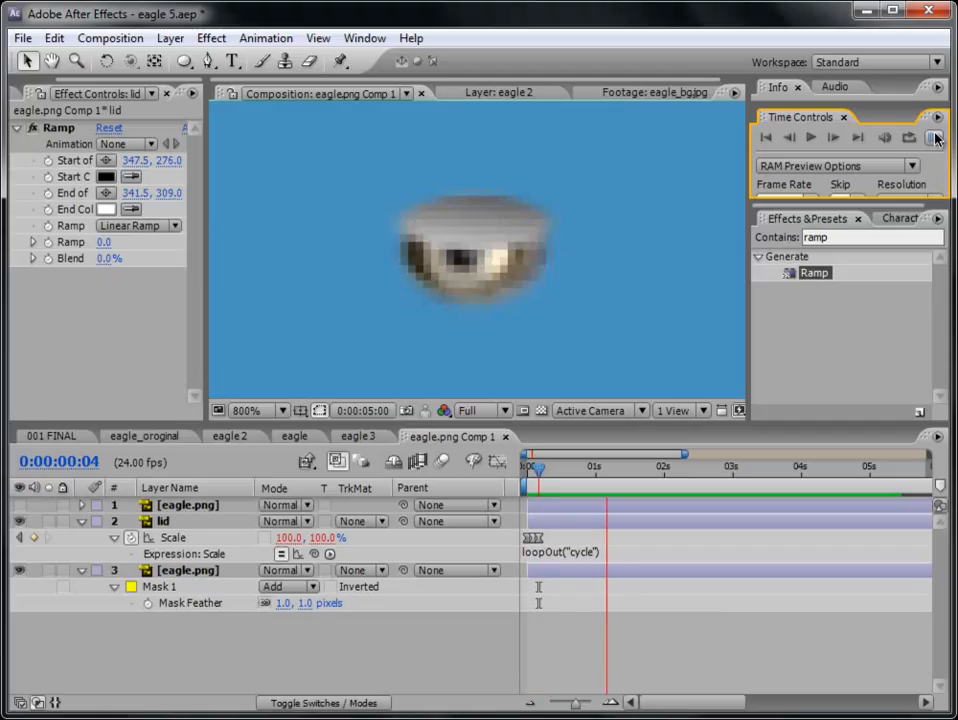
pyautogui.click(935, 137)
# - Copy the lid's 100% Scale keyframe from 0:00:00:04 to 0:00:01:00
pyautogui.moveTo(576, 704); pyautogui.dragTo(586, 703)
pyautogui.moveTo(565, 483); pyautogui.dragTo(722, 483)
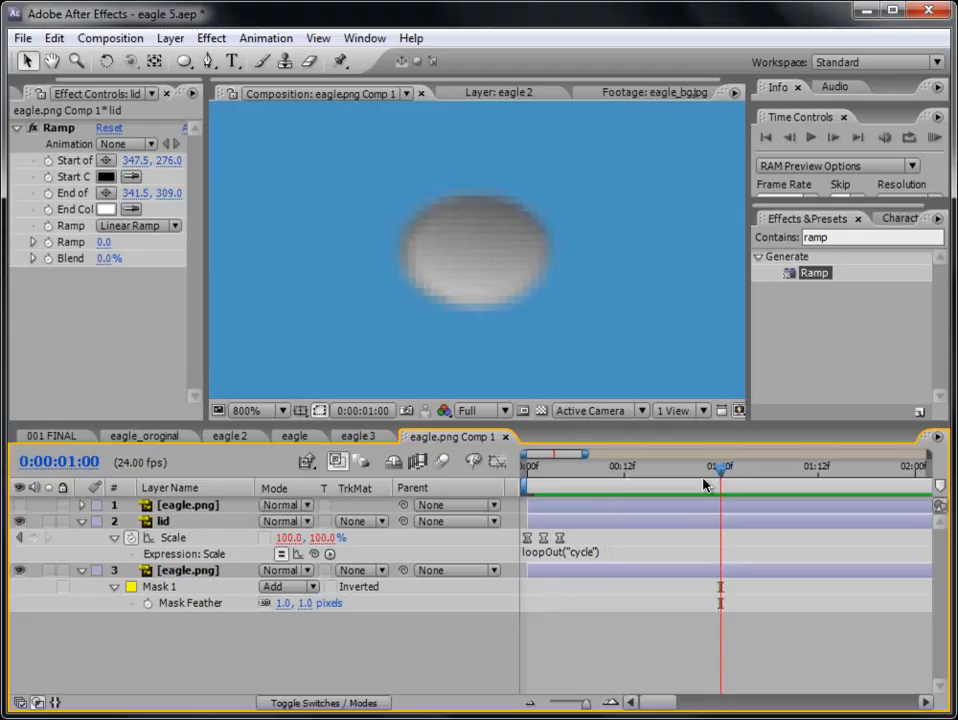
pyautogui.click(558, 539)
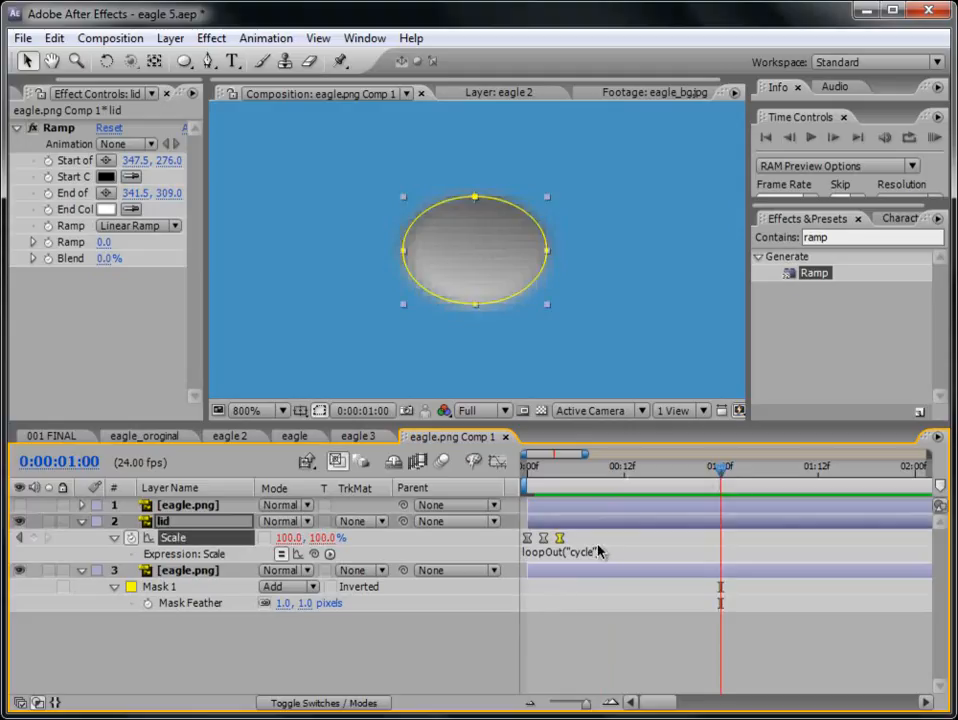
pyautogui.click(631, 653)
# - Delete the lid's Scale keyframe at 0:00:00:00 and shift the next two keyframes to 0:00:00:00 and 0:00:00:02
pyautogui.click(520, 489)
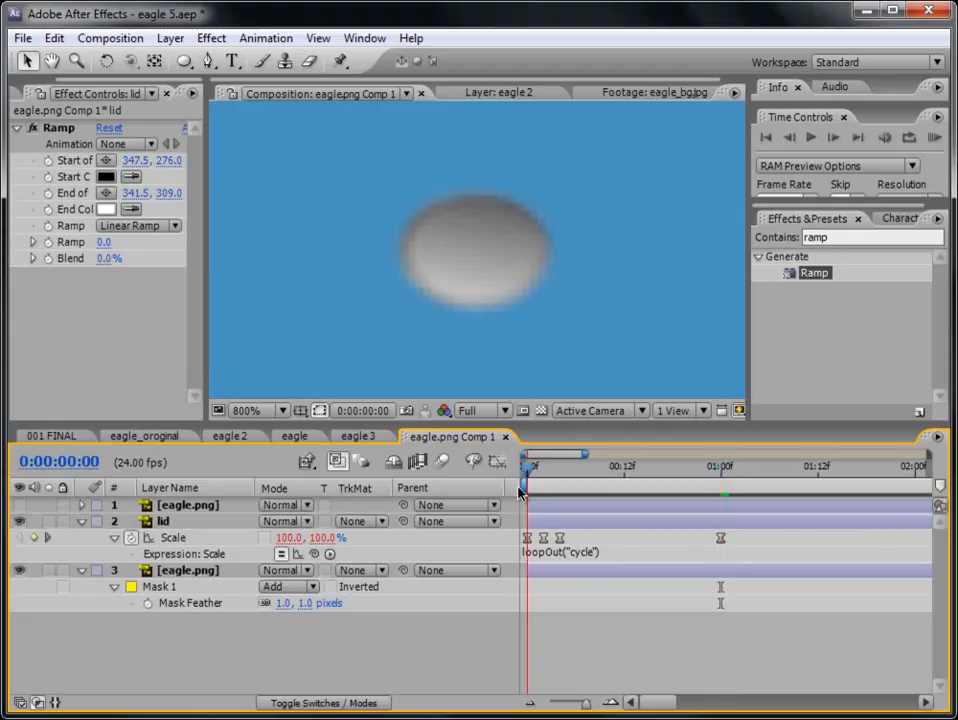
pyautogui.moveTo(520, 489)
pyautogui.mouseDown()
pyautogui.moveTo(534, 493)
pyautogui.moveTo(507, 492)
pyautogui.mouseUp()
pyautogui.click(528, 538)
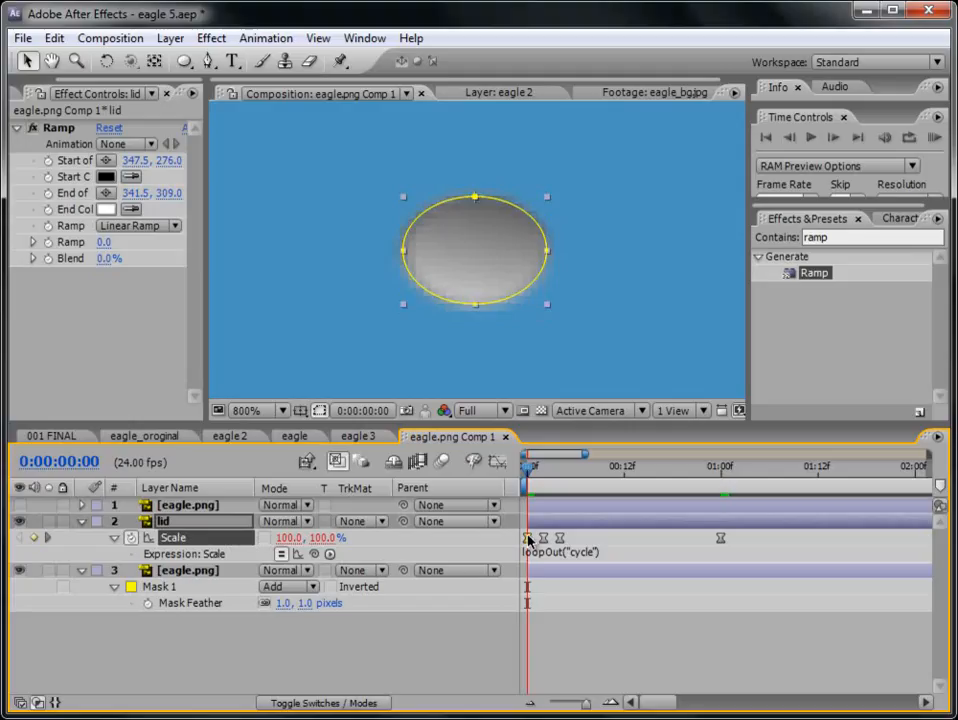
pyautogui.press('Delete')
pyautogui.moveTo(544, 539); pyautogui.dragTo(528, 539)
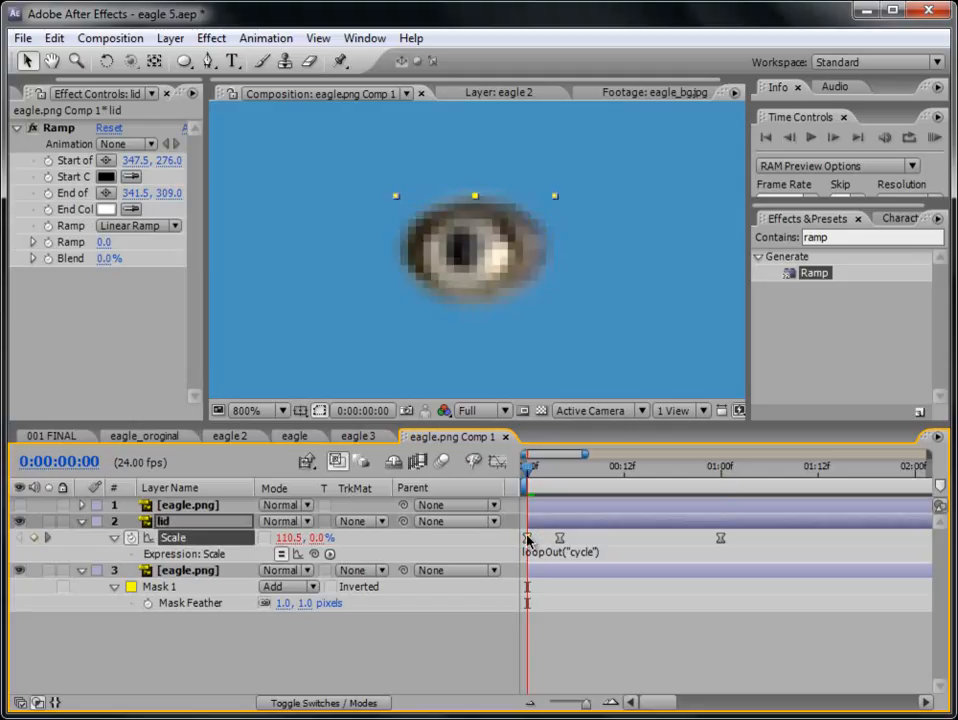
pyautogui.moveTo(528, 473); pyautogui.dragTo(545, 477)
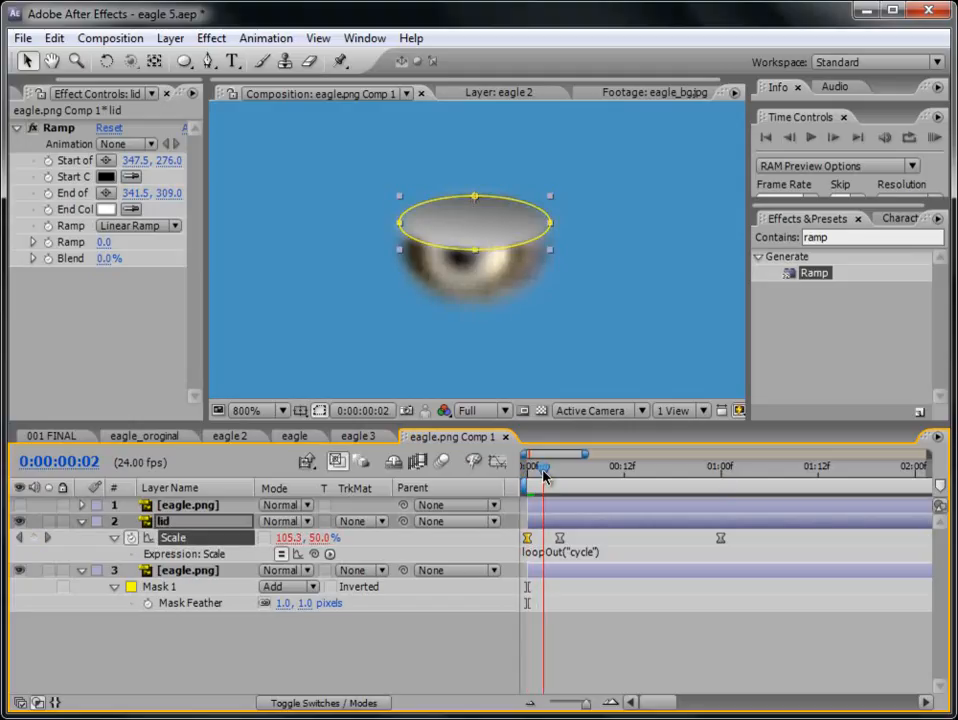
pyautogui.moveTo(560, 539); pyautogui.dragTo(543, 539)
# - Copy the flattened first Scale keyframe to 0:00:00:04 and remove the keyframe at 0:00:01:00
pyautogui.moveTo(543, 467); pyautogui.dragTo(560, 475)
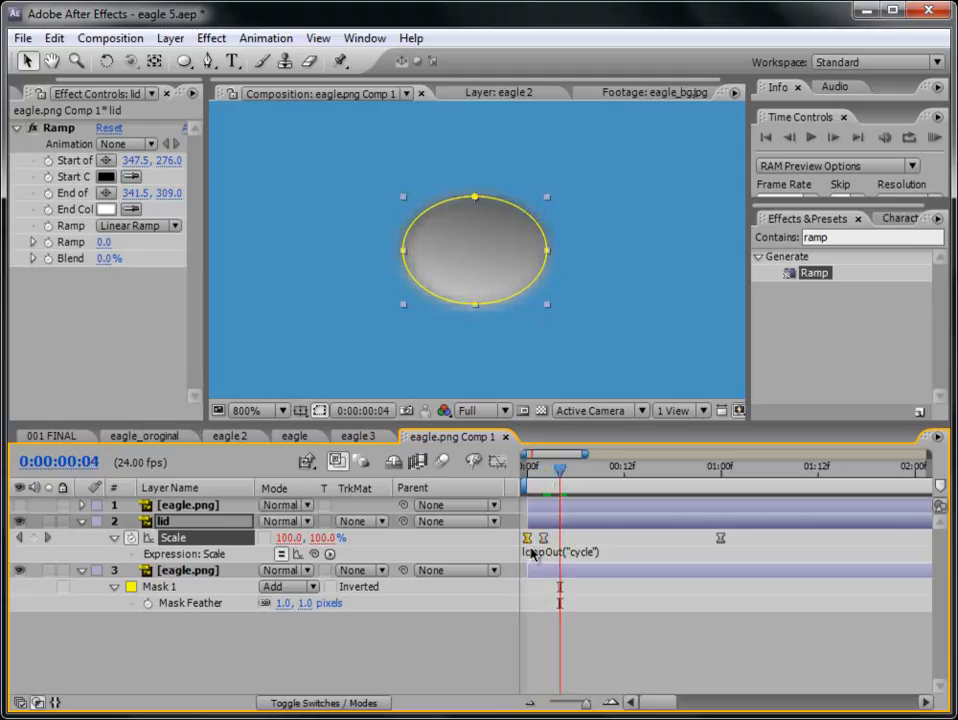
pyautogui.hotkey('ctrl', 'c')
pyautogui.hotkey('ctrl', 'v')
pyautogui.click(720, 540)
pyautogui.moveTo(720, 541); pyautogui.dragTo(560, 540)
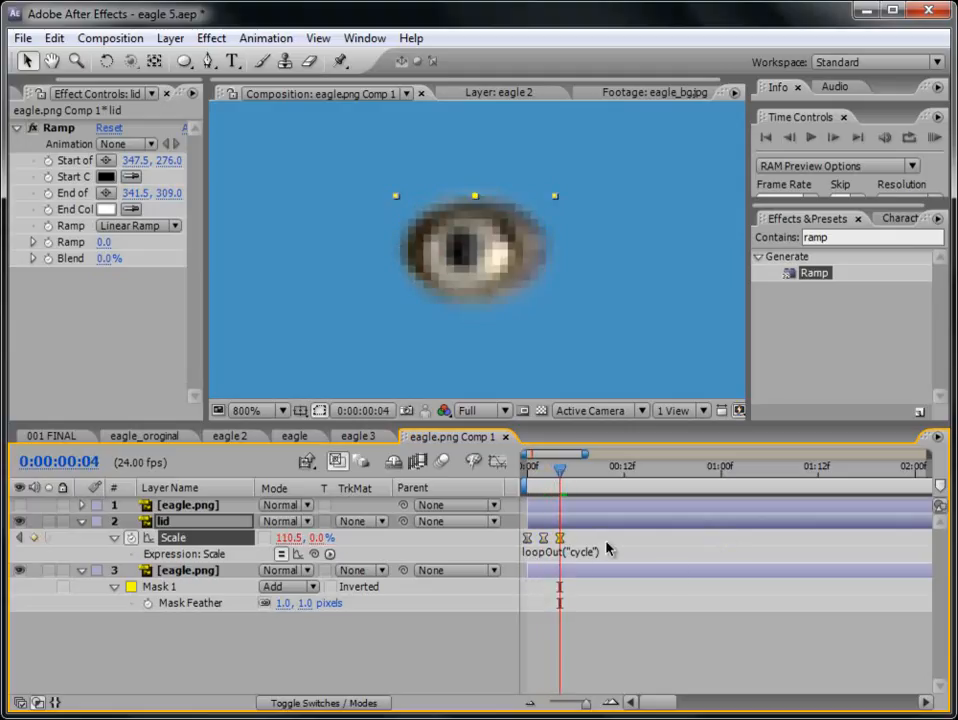
# - Add another 110.5, 0.0% Scale keyframe at 0:00:01:00, preview the blink, and move that keyframe to 0:00:02:00
pyautogui.moveTo(567, 486); pyautogui.dragTo(728, 483)
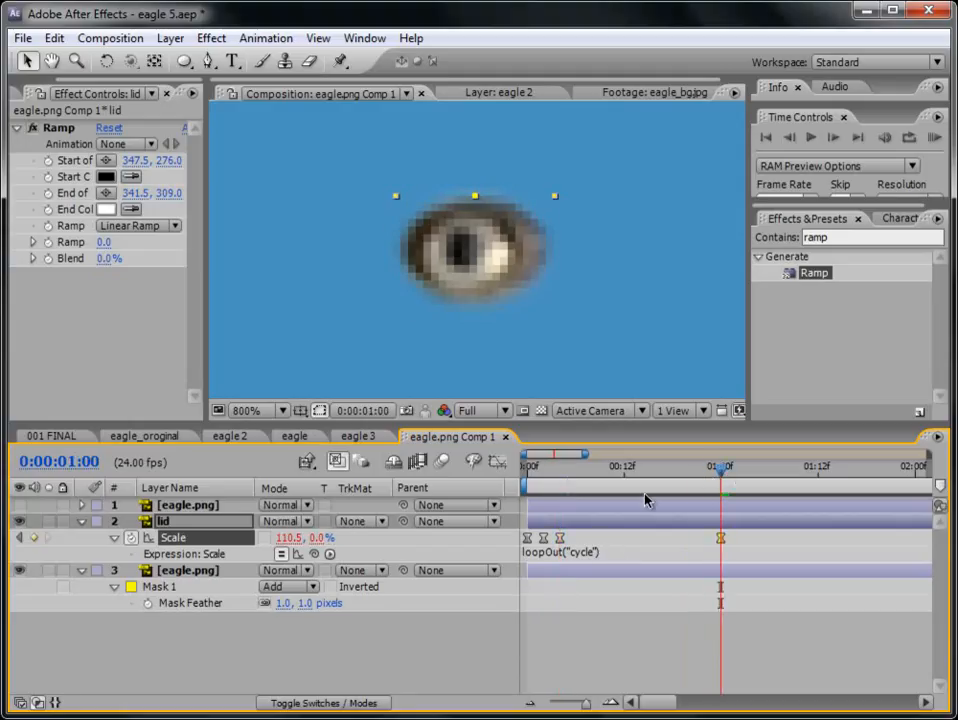
pyautogui.moveTo(528, 468); pyautogui.dragTo(578, 479)
pyautogui.click(933, 137)
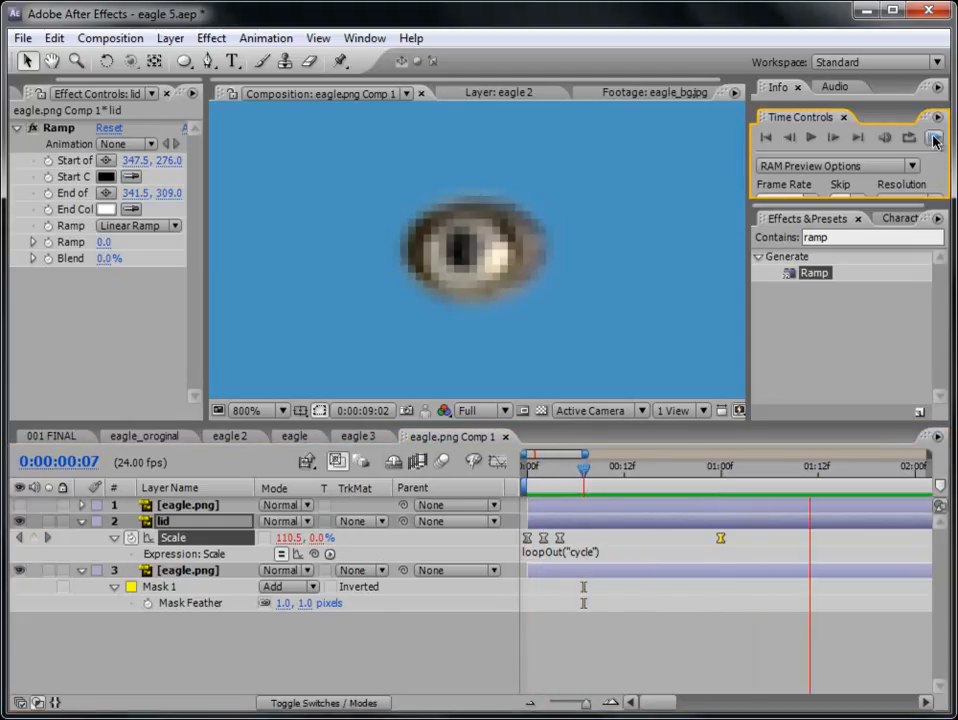
pyautogui.click(934, 139)
pyautogui.moveTo(721, 539); pyautogui.dragTo(915, 539)
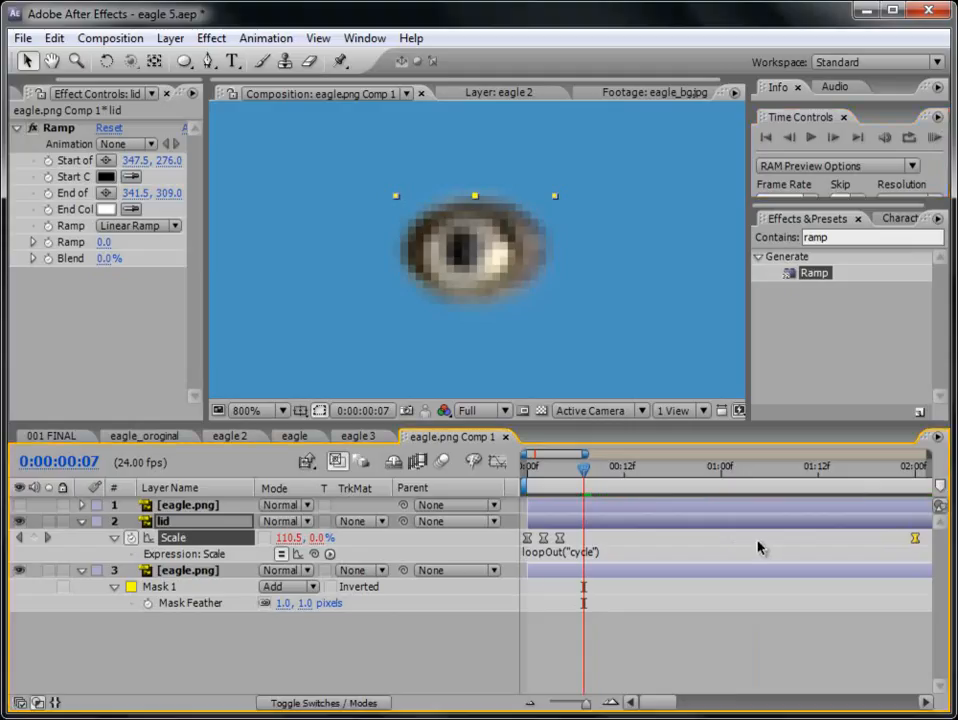
# - Preview the lid's blink loop over a wider span of the timeline
pyautogui.moveTo(587, 706); pyautogui.dragTo(576, 708)
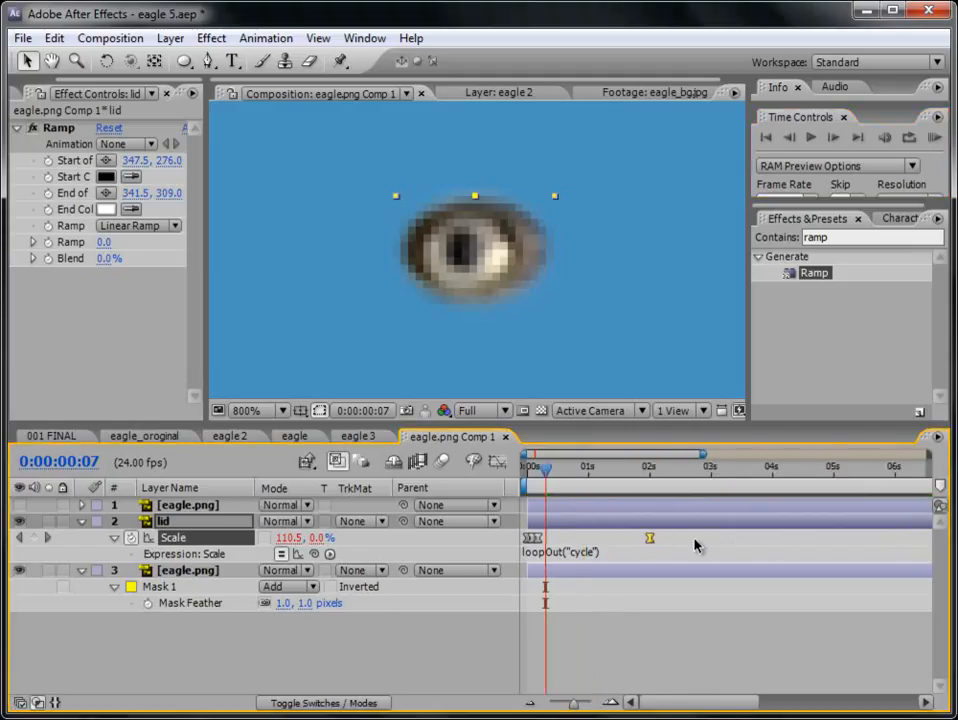
pyautogui.click(935, 137)
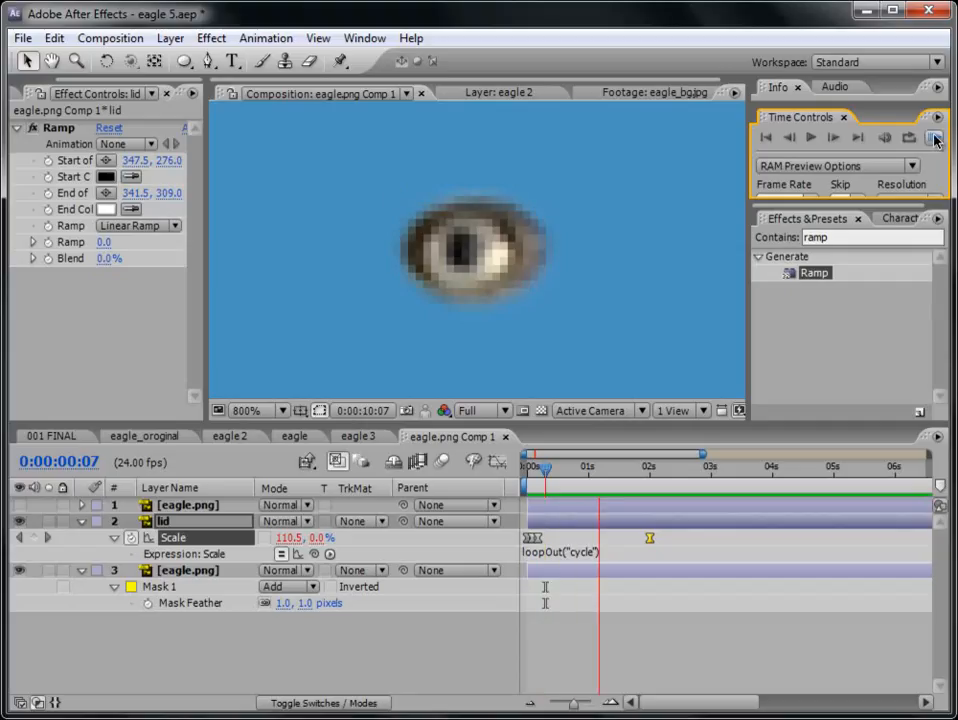
pyautogui.click(939, 142)
# - Make the top eagle.png layer visible again, collapse the lid layer's properties, and preview the blink on the whole eagle
pyautogui.moveTo(548, 469); pyautogui.dragTo(655, 468)
pyautogui.click(82, 521)
pyautogui.click(19, 505)
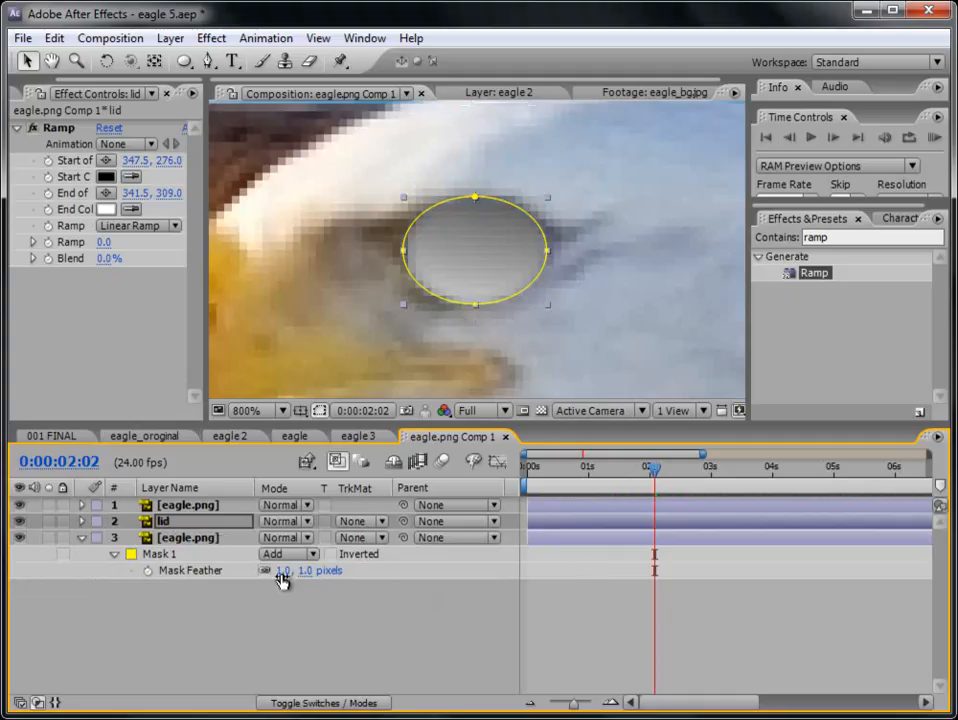
pyautogui.click(934, 139)
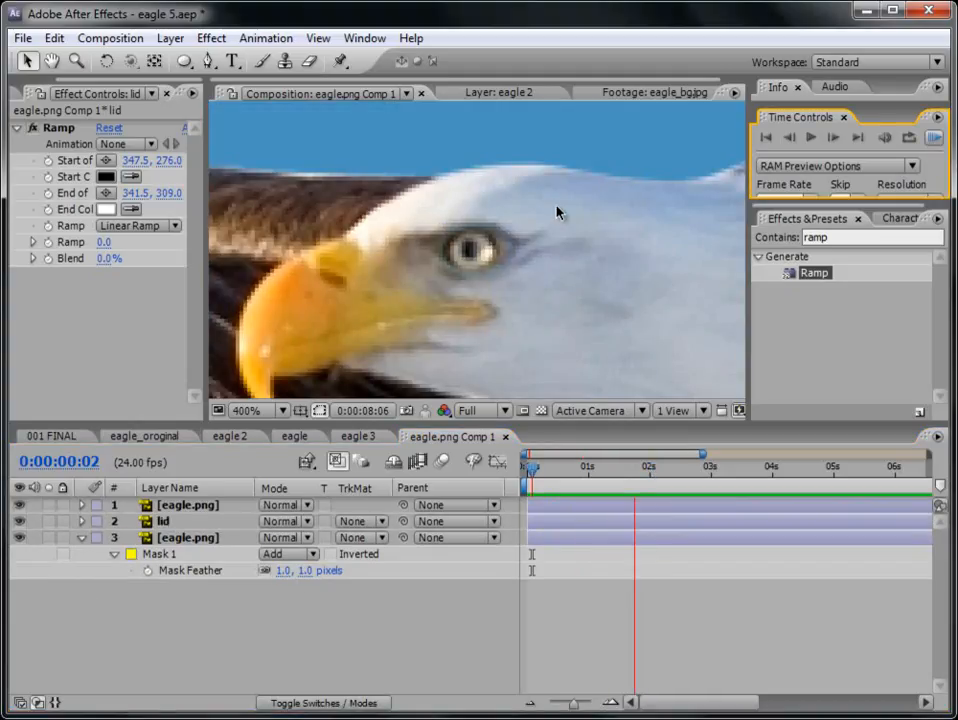
pyautogui.press('space')
pyautogui.scroll(-2, 598, 294)
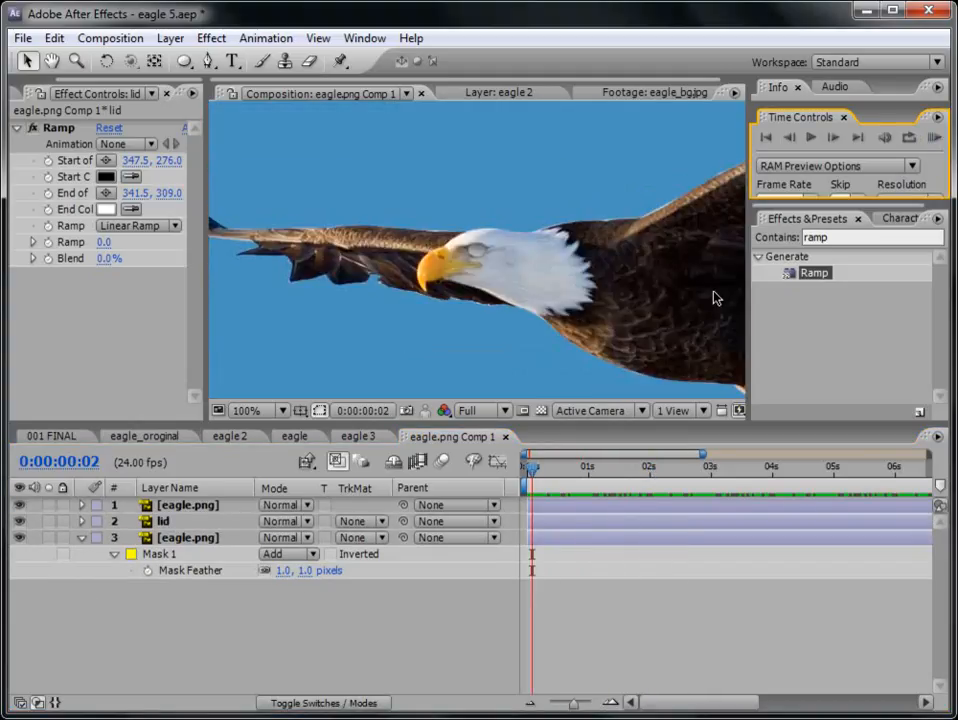
pyautogui.click(934, 139)
pyautogui.click(932, 139)
# - Set the lid layer's opacity to 50%
pyautogui.click(164, 523)
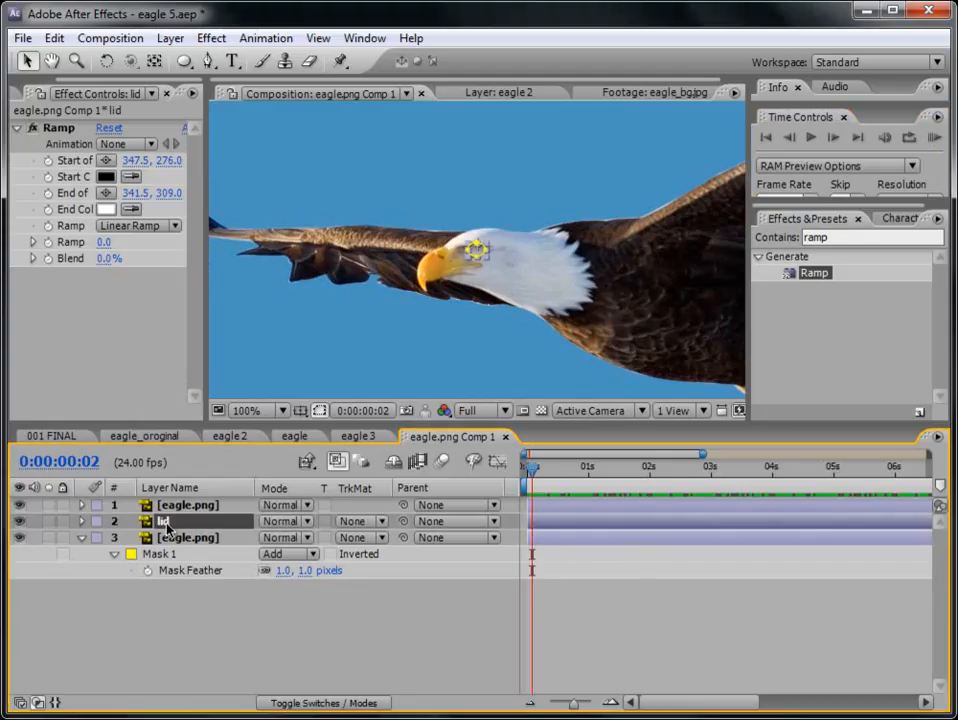
pyautogui.press('t')
pyautogui.click(271, 537)
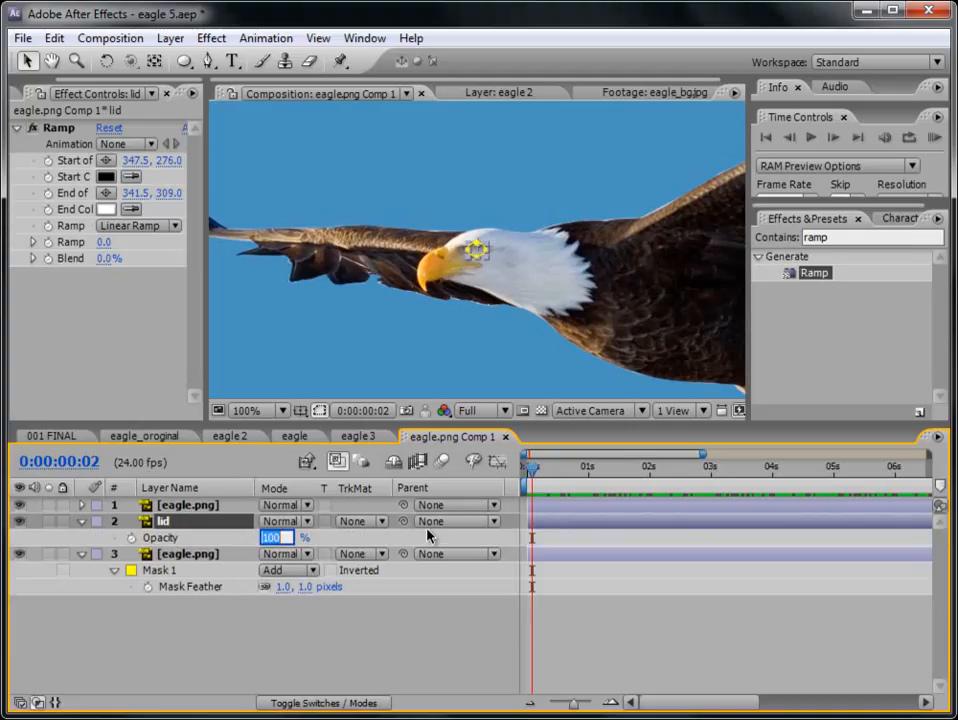
pyautogui.write('50')
pyautogui.press('Return')
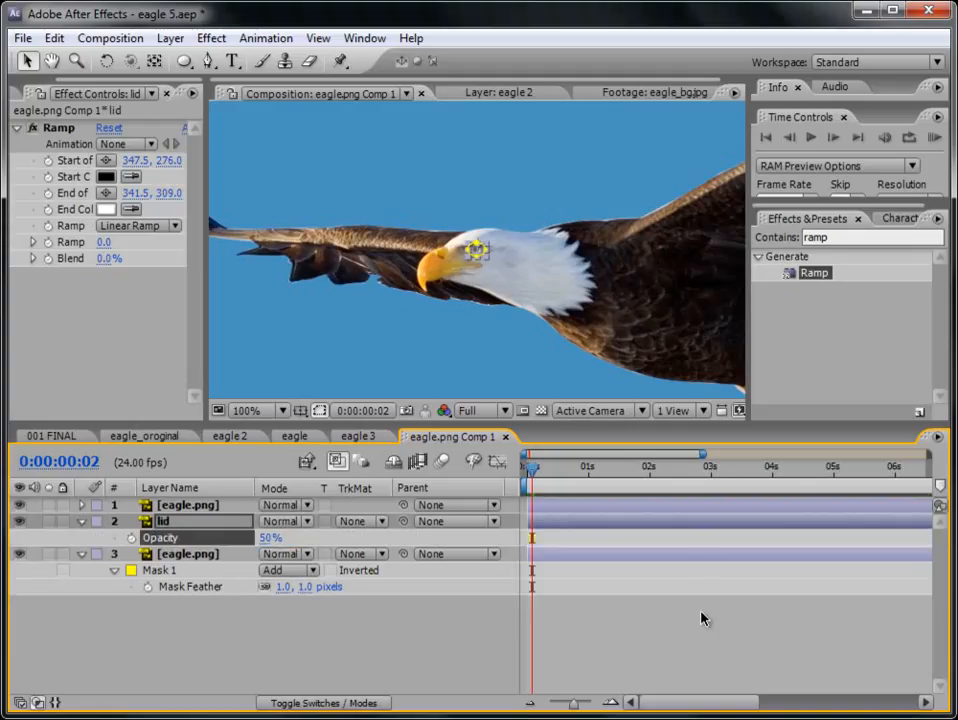
pyautogui.click(676, 641)
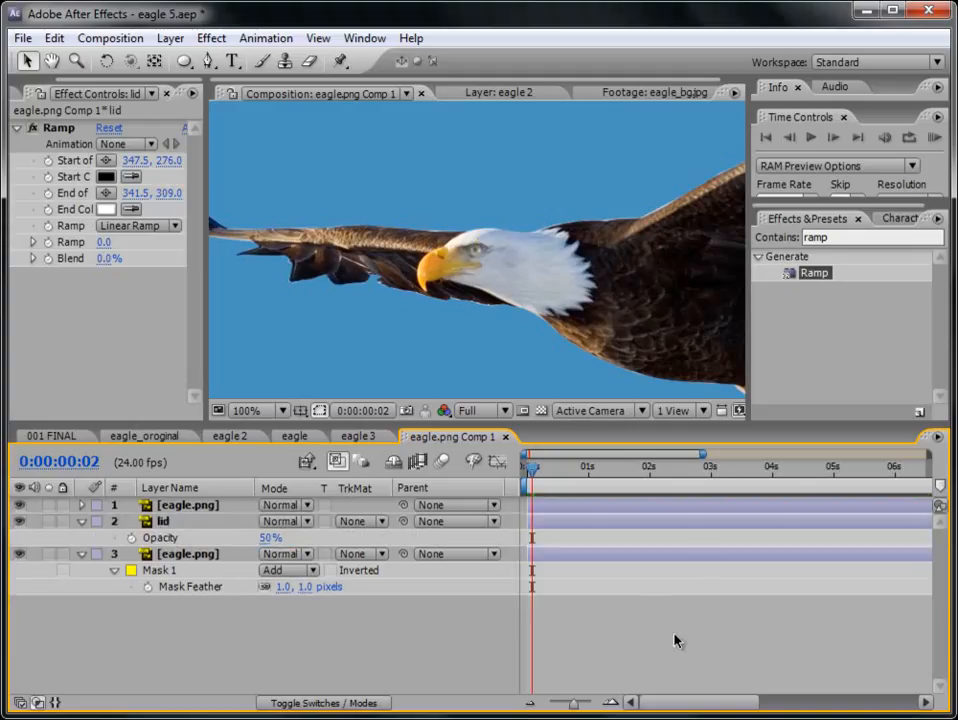
# - Set the lid layer's opacity to 80% and preview the blink
pyautogui.click(270, 538)
pyautogui.moveTo(274, 537); pyautogui.dragTo(288, 538)
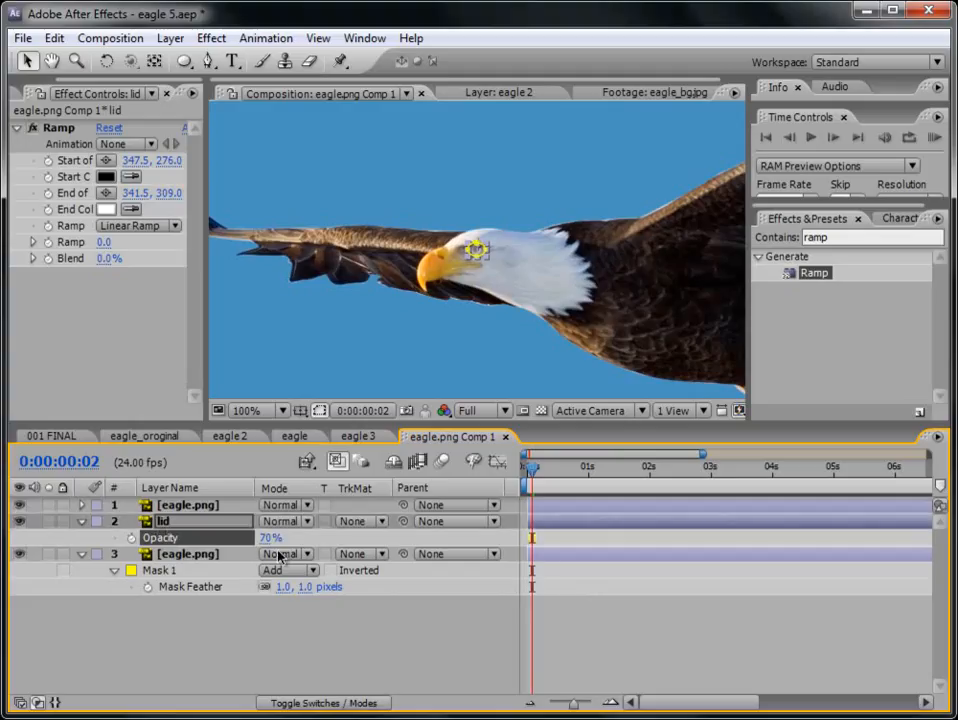
pyautogui.click(933, 137)
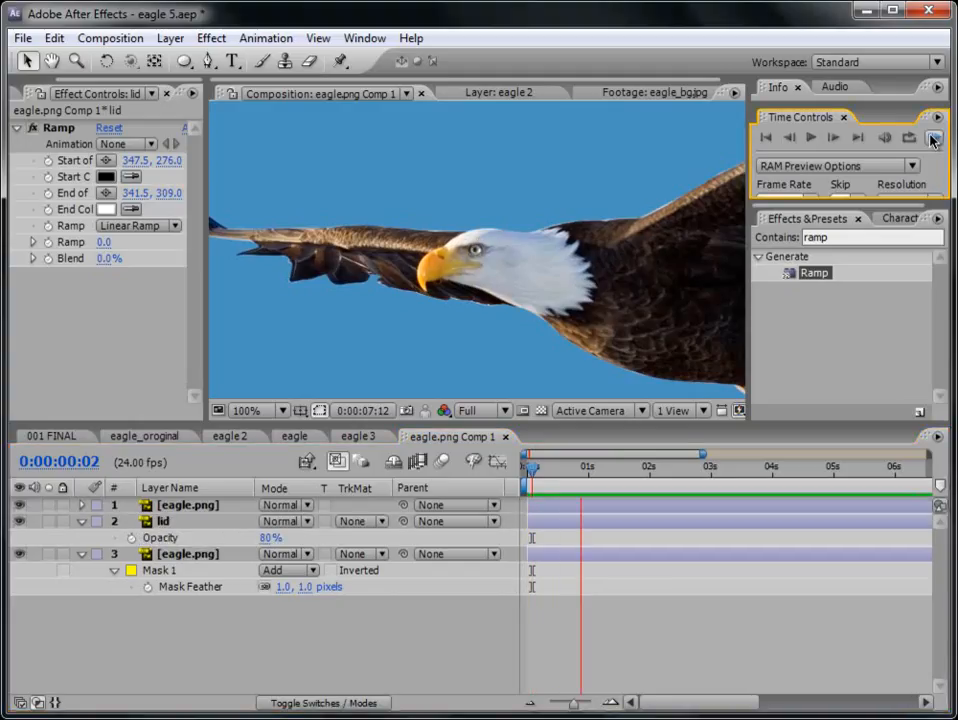
pyautogui.click(934, 140)
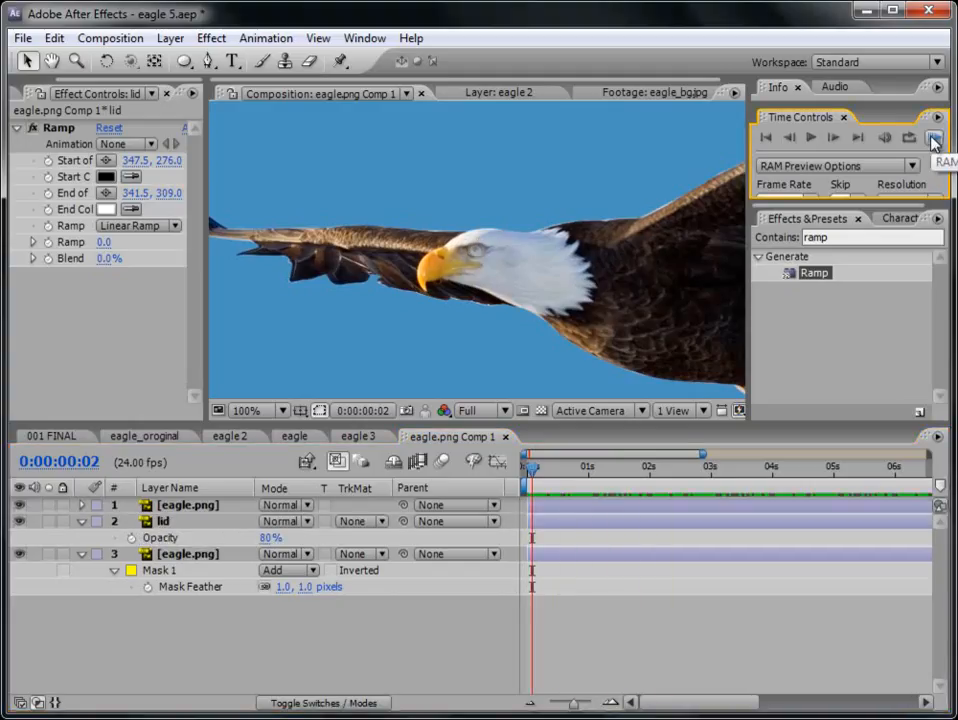
pyautogui.moveTo(535, 464); pyautogui.dragTo(555, 456)
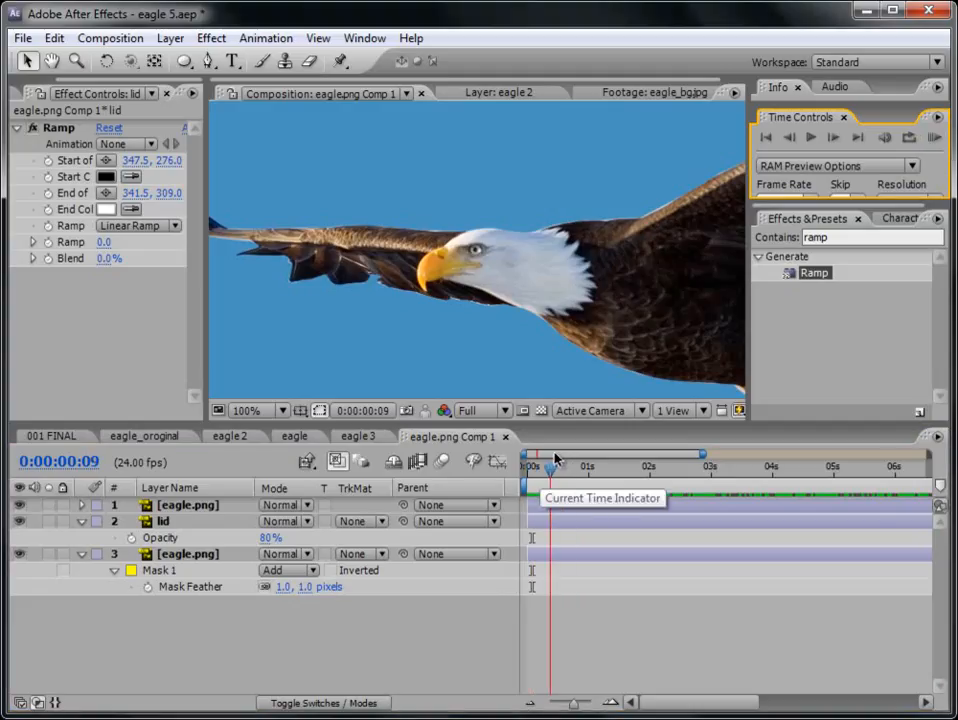
# - Change the lid's Ramp effect to a Radial Ramp and move its start point to the eye's centre at 347.0, 295.3
pyautogui.click(141, 540)
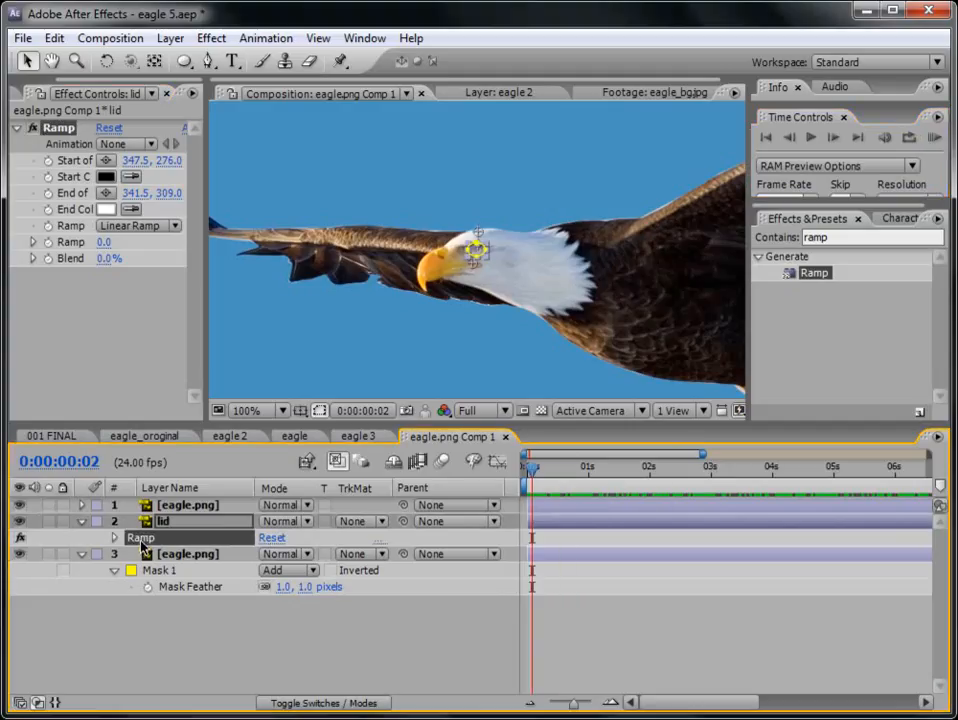
pyautogui.scroll(1, 447, 298)
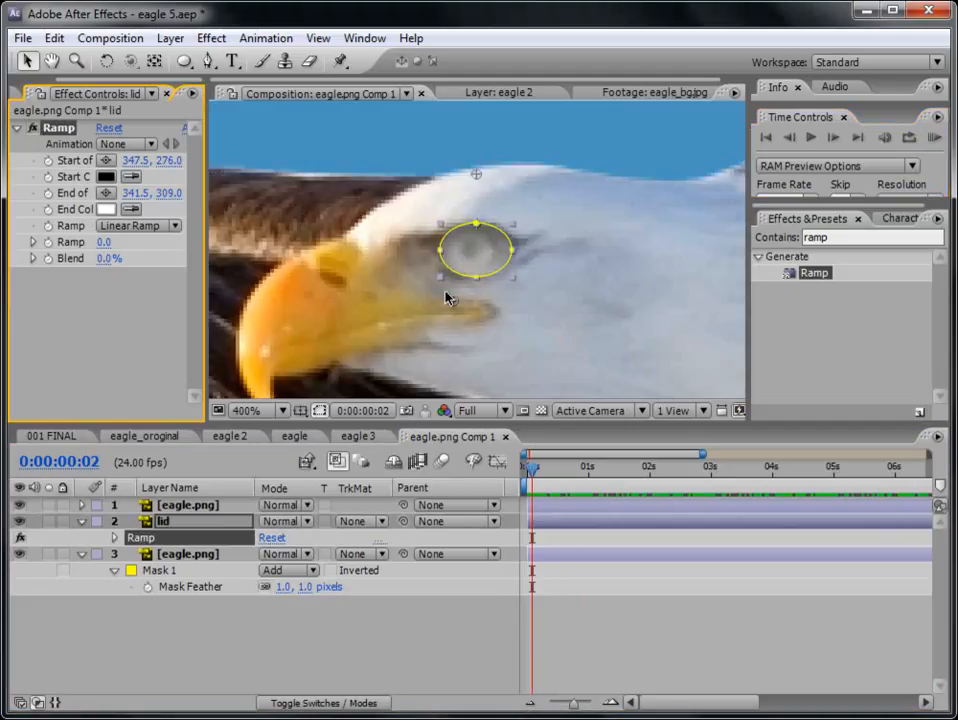
pyautogui.click(165, 226)
pyautogui.click(156, 254)
pyautogui.moveTo(477, 176); pyautogui.dragTo(475, 252)
# - Set the lid ramp's start color to white (FFFFFF) and its end color to black (000000)
pyautogui.click(106, 176)
pyautogui.click(303, 456)
pyautogui.click(278, 443)
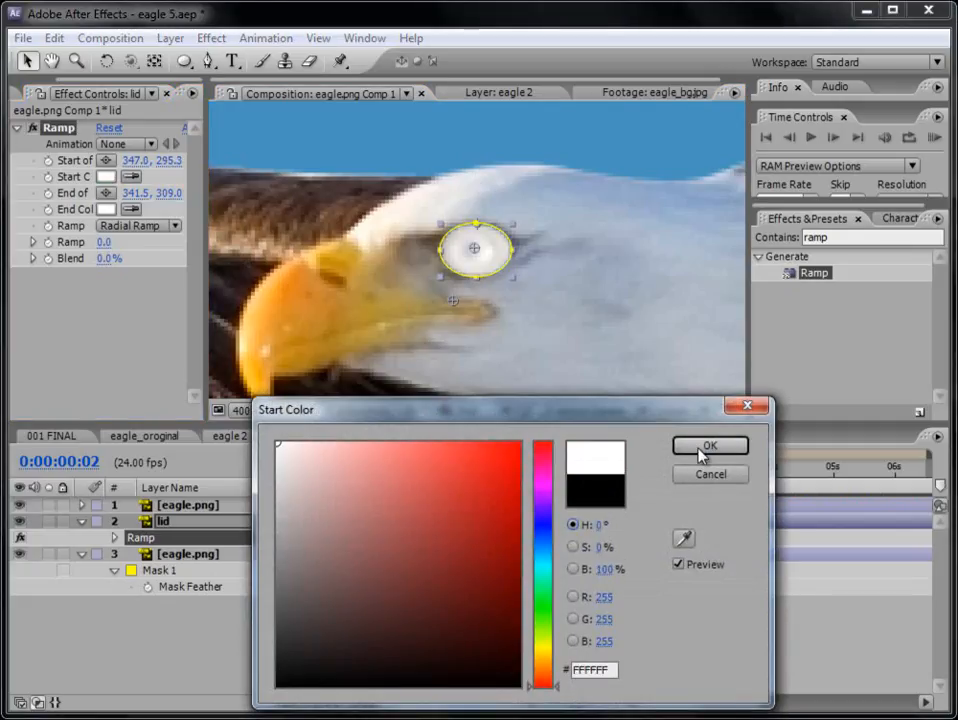
pyautogui.click(709, 445)
pyautogui.click(106, 209)
pyautogui.click(279, 685)
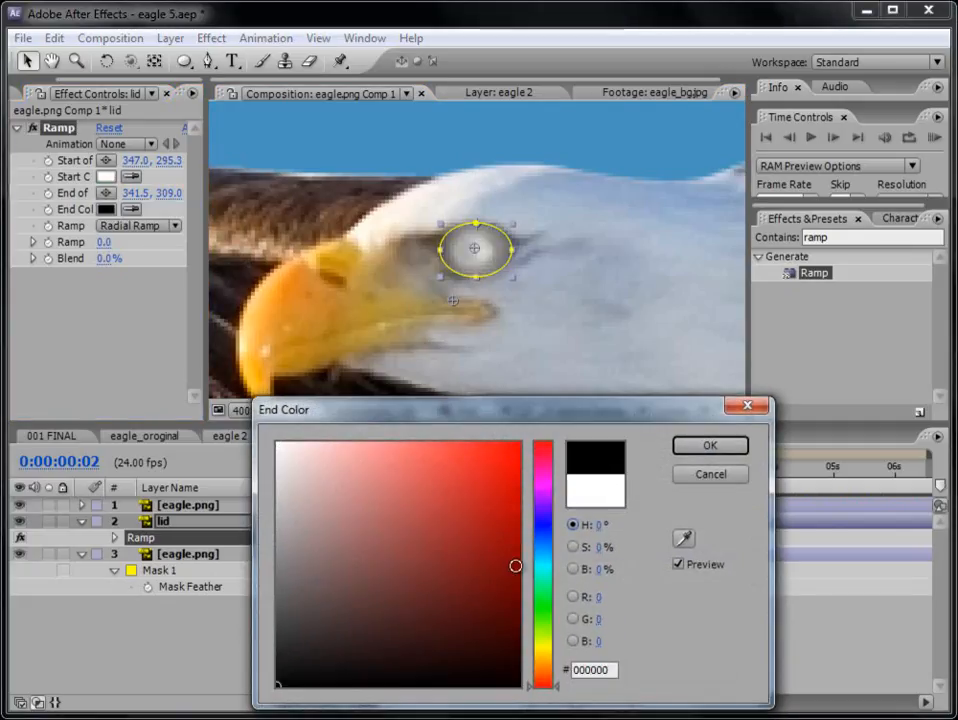
pyautogui.click(707, 450)
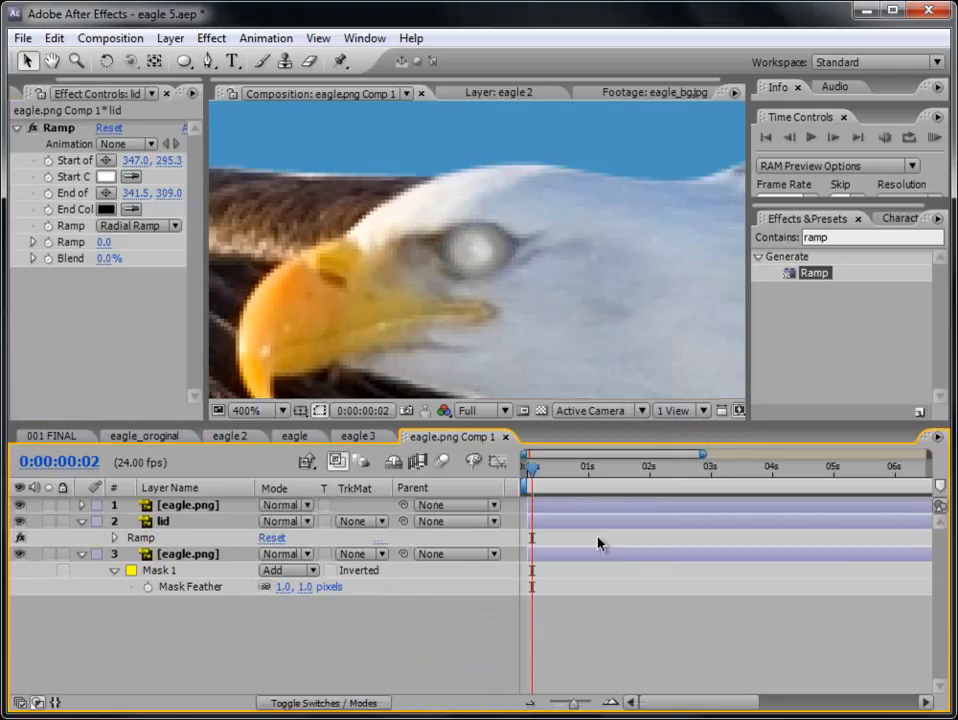
# - Preview the blink with the radial gradient on the lid at 200% magnification
pyautogui.press(',')
pyautogui.click(935, 137)
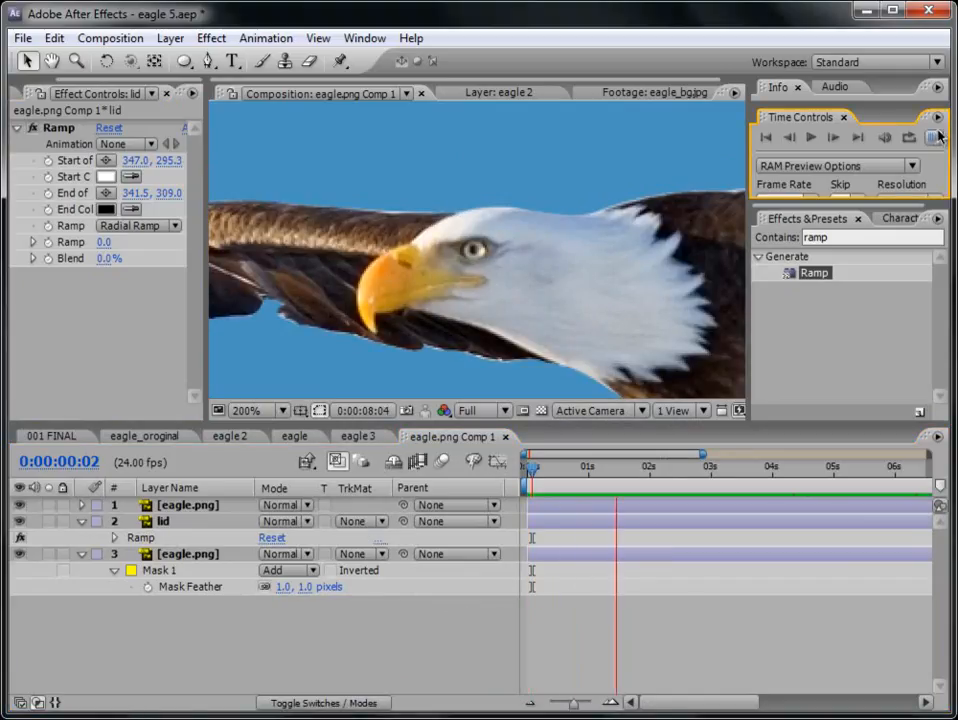
pyautogui.click(610, 610)
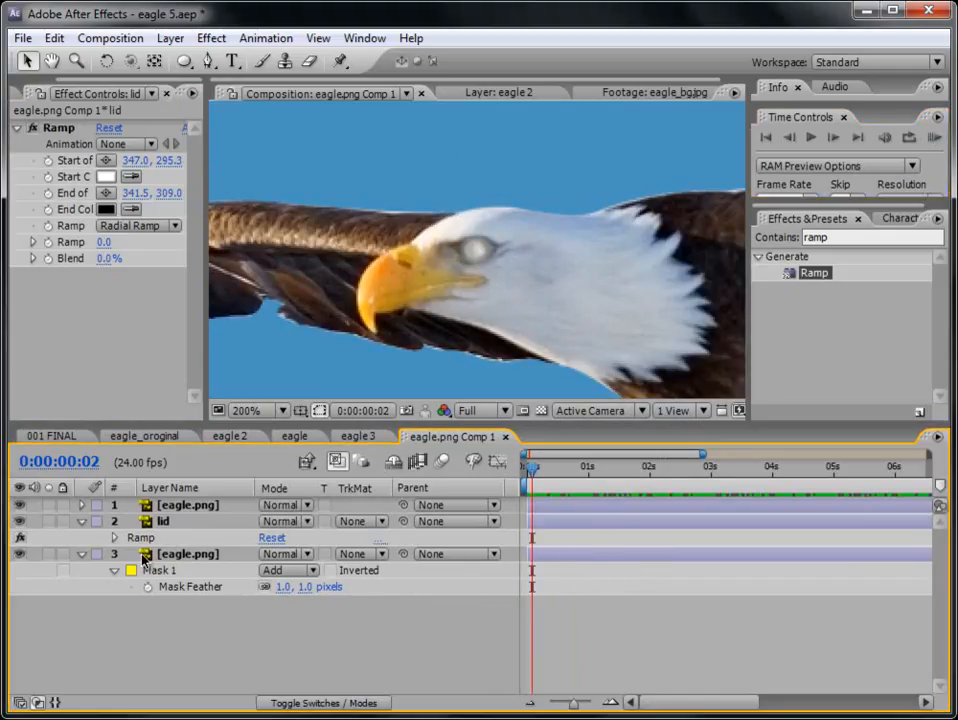
# - Collapse the lid and masked eye layers' properties and rename the top eagle.png layer as body
pyautogui.click(162, 521)
pyautogui.click(82, 521)
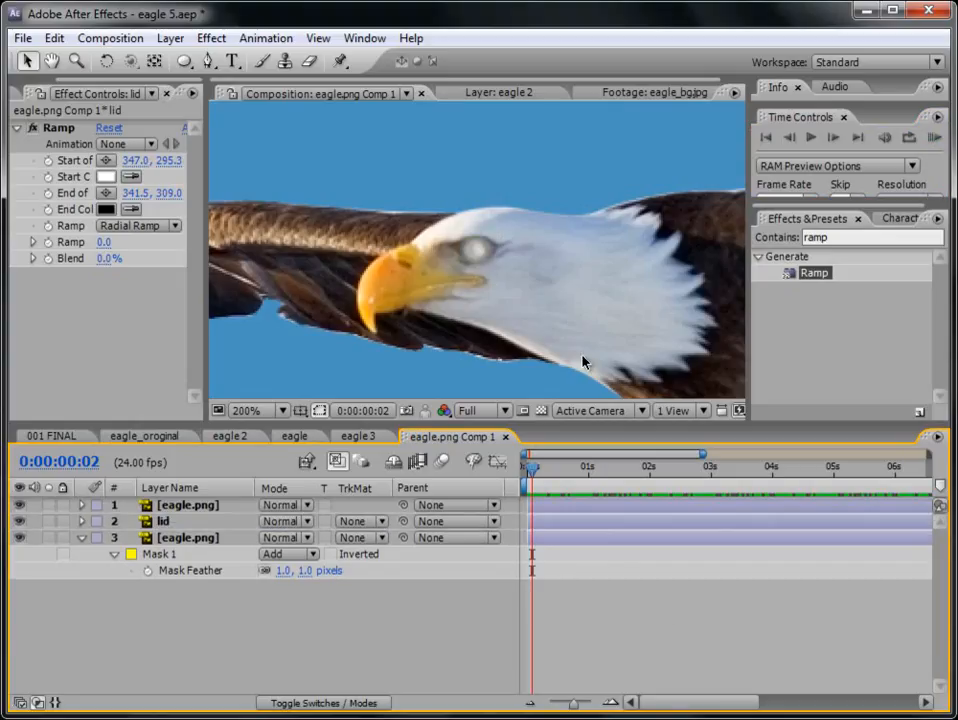
pyautogui.press(',')
pyautogui.press(',')
pyautogui.scroll(1, 610, 279)
pyautogui.moveTo(604, 280); pyautogui.dragTo(531, 283)
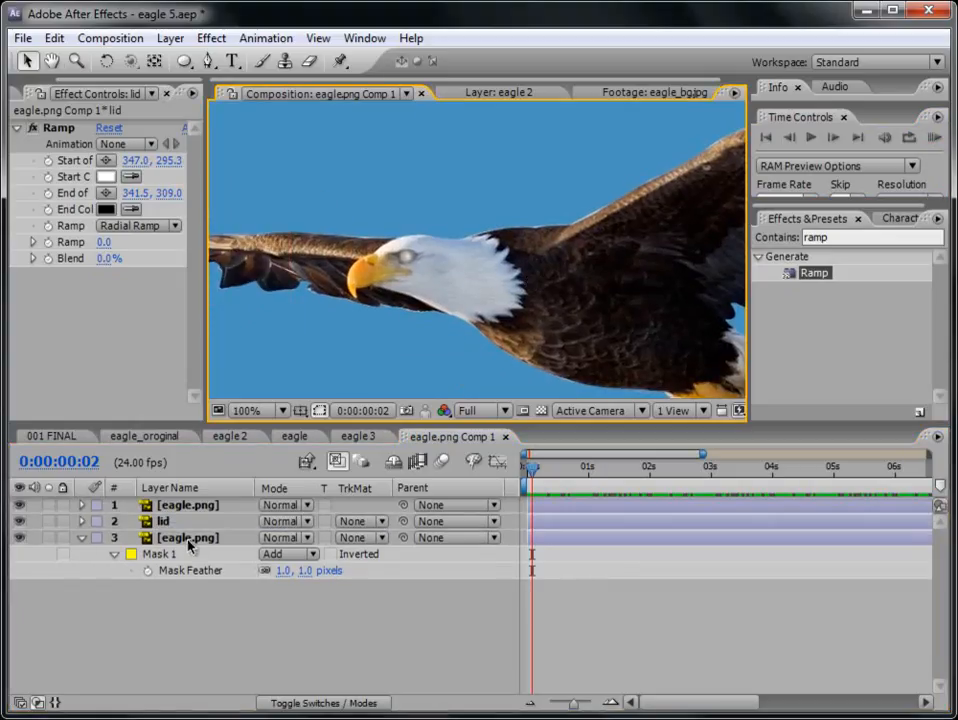
pyautogui.click(82, 537)
pyautogui.click(195, 538)
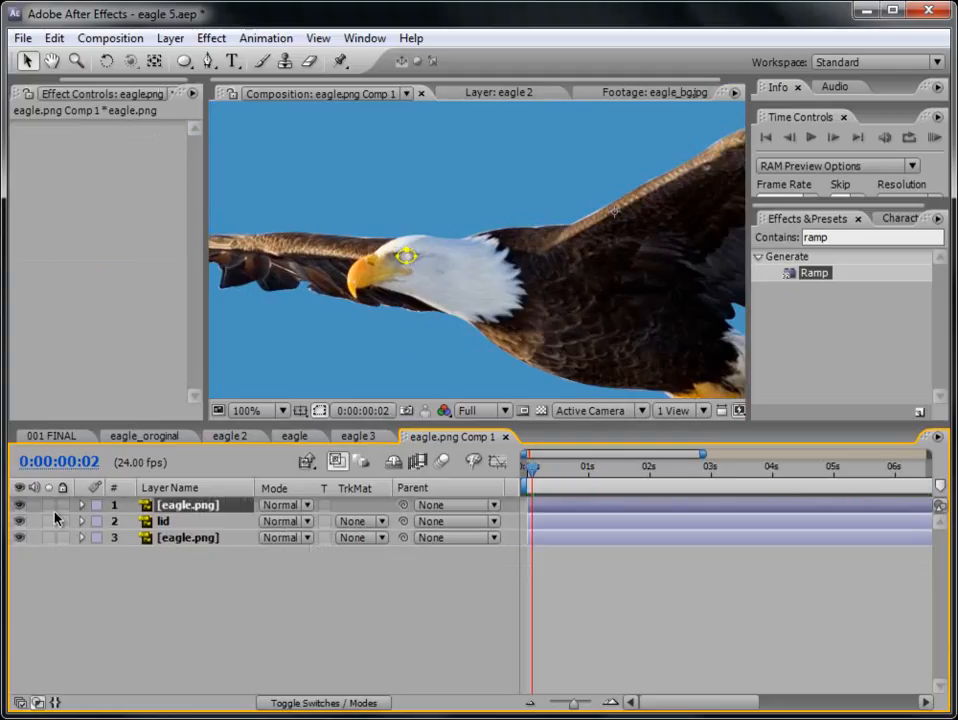
pyautogui.click(188, 506)
pyautogui.press('Return')
pyautogui.write('body')
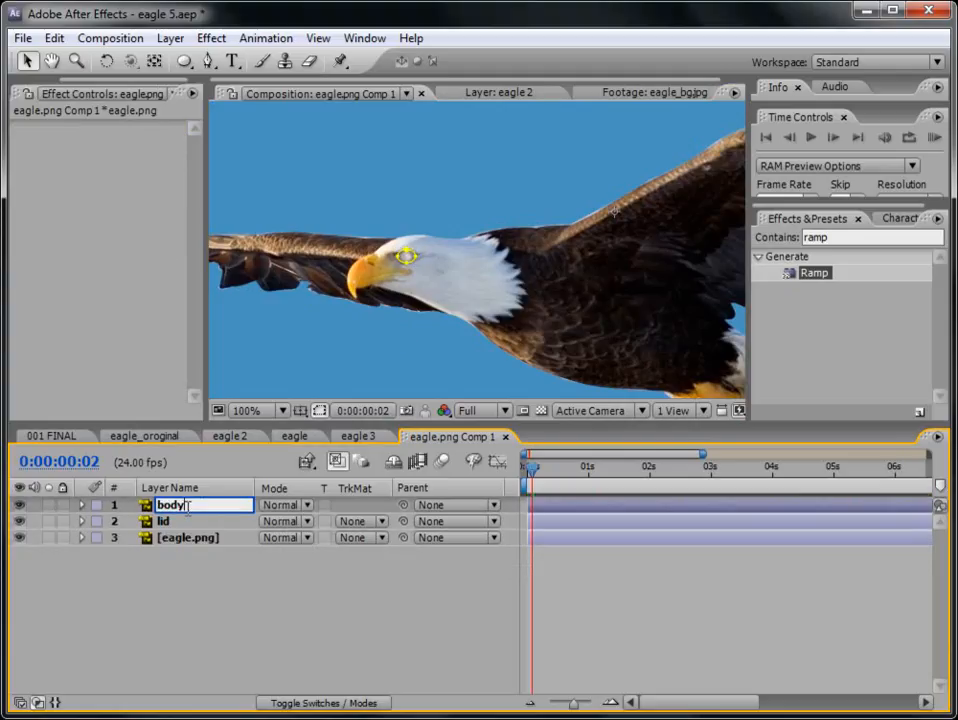
pyautogui.press('Return')
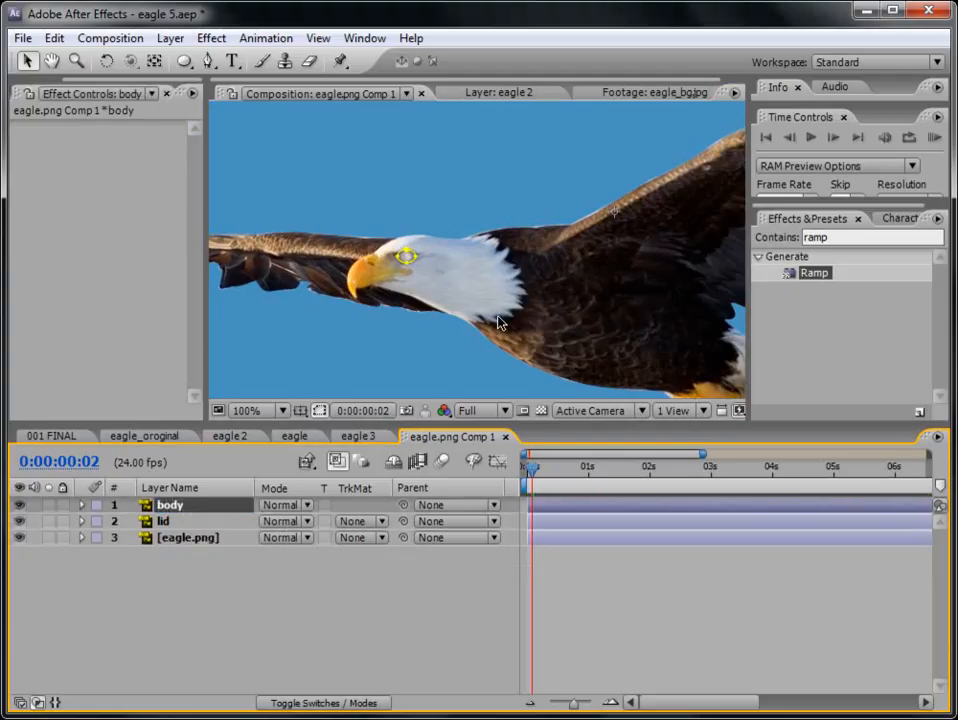
# - Duplicate the body layer
pyautogui.press('.')
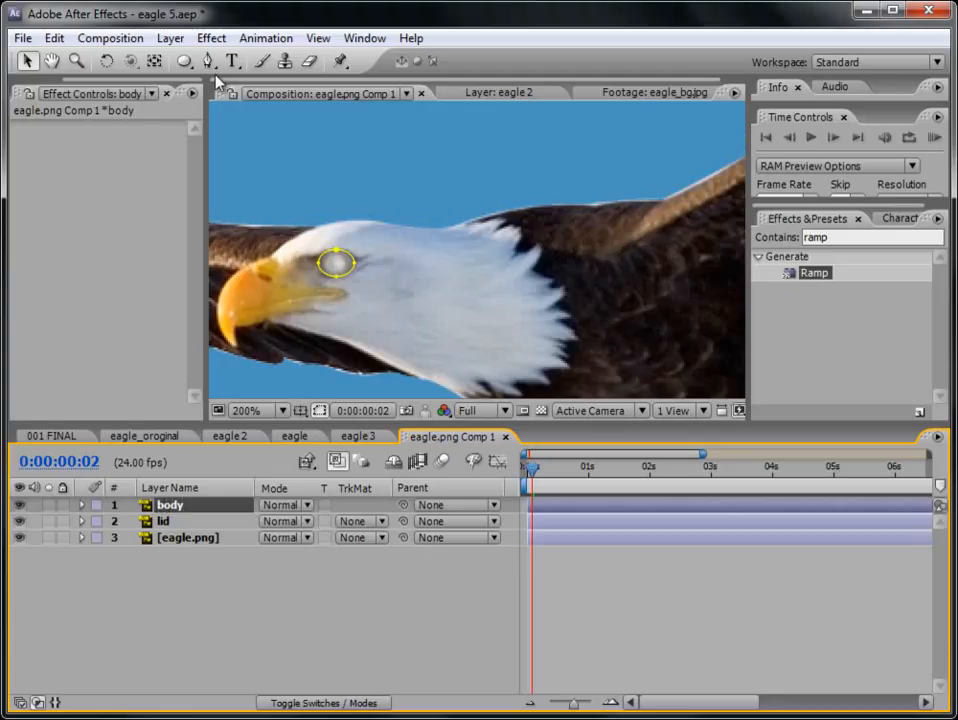
pyautogui.click(54, 38)
pyautogui.click(107, 245)
pyautogui.press(',')
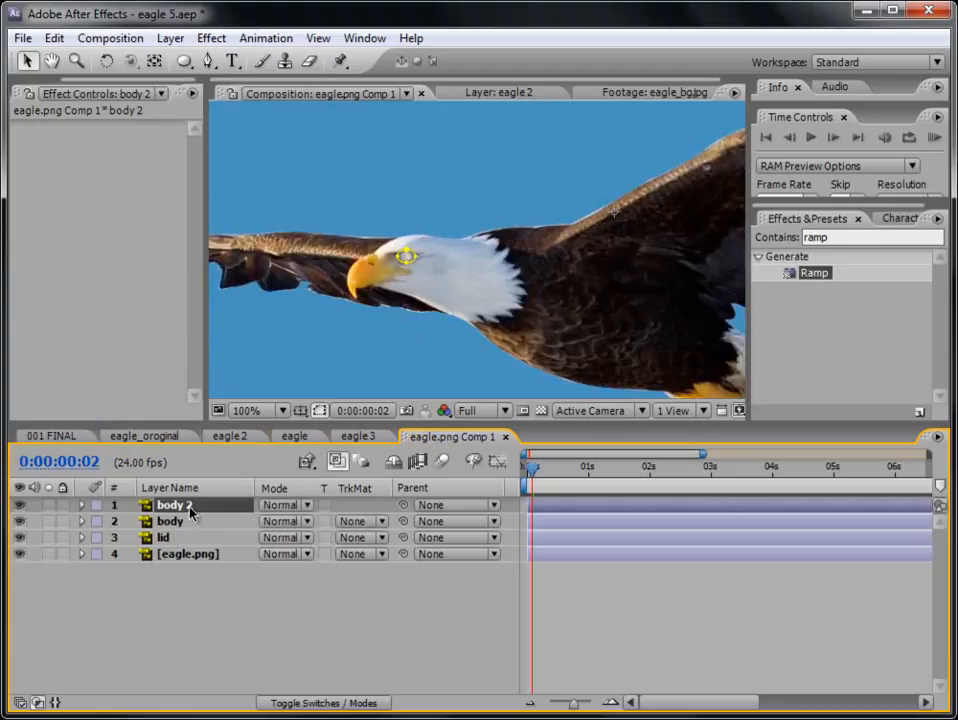
# - Delete the eye mask from the body 2 layer and solo that layer
pyautogui.press('m')
pyautogui.click(81, 505)
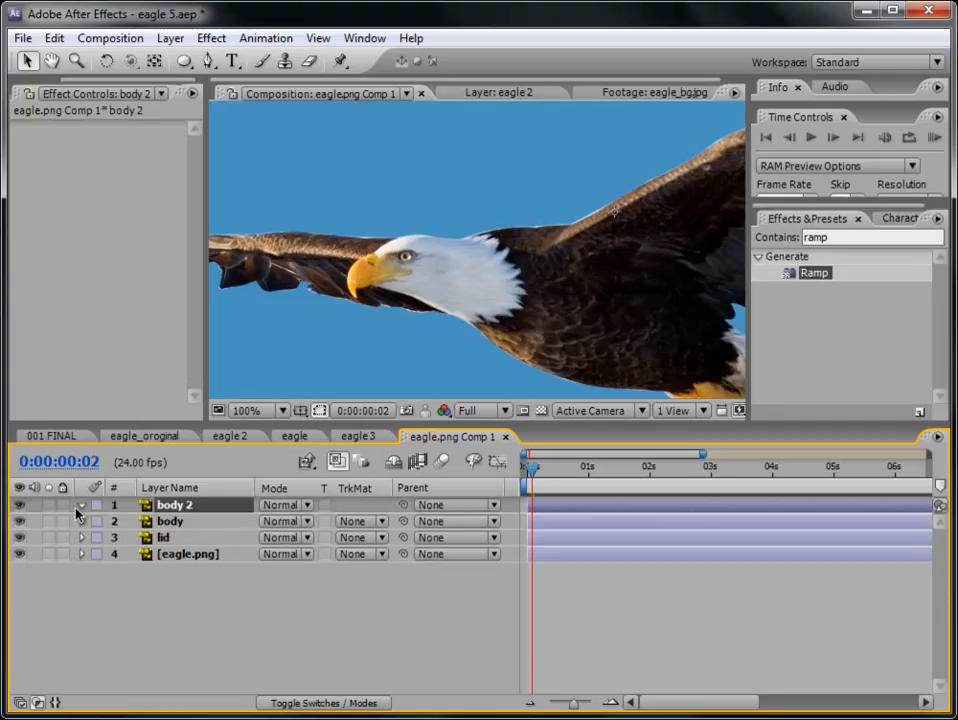
pyautogui.click(48, 505)
# - Draw a closed mask with the Pen tool on body 2 around a small white feather tuft at the back of the head
pyautogui.scroll(-2, 435, 318)
pyautogui.scroll(3, 435, 318)
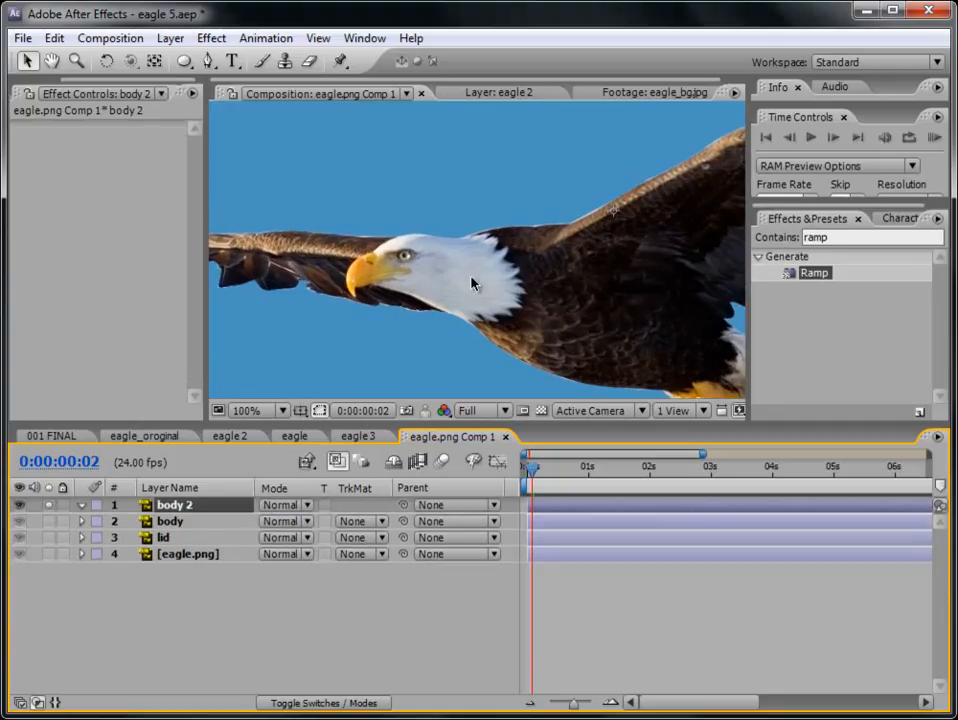
pyautogui.scroll(1, 472, 284)
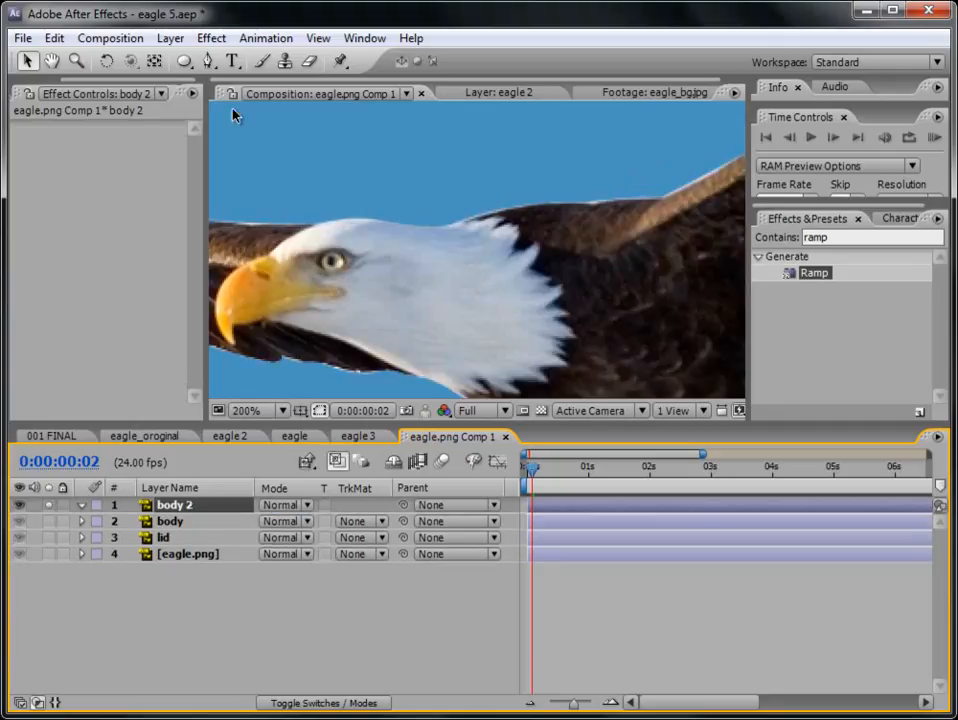
pyautogui.click(208, 60)
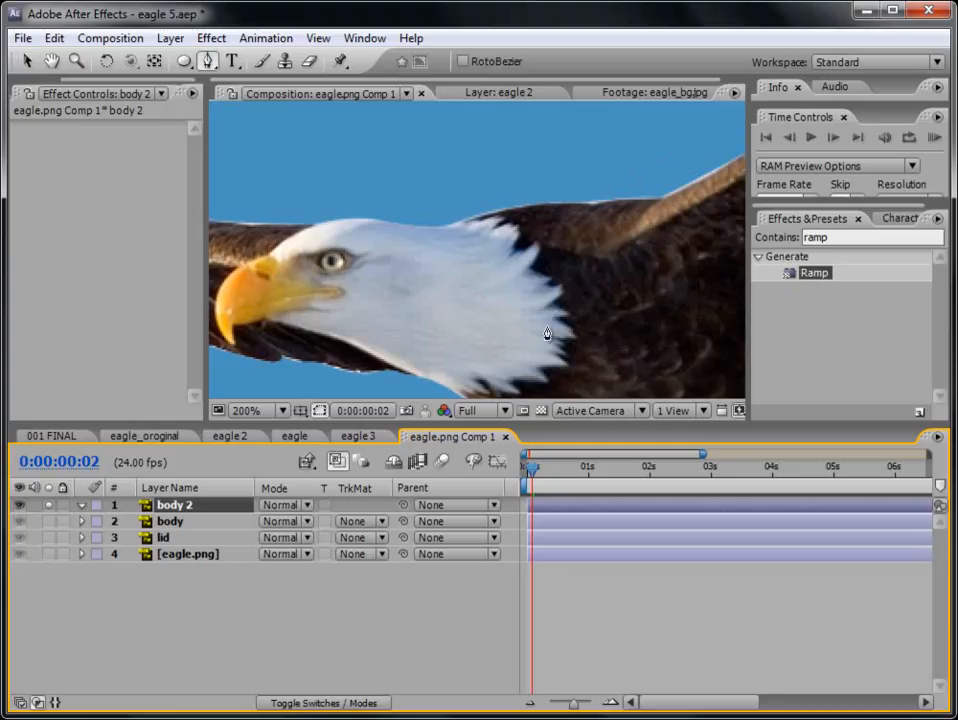
pyautogui.click(510, 257)
pyautogui.click(517, 249)
pyautogui.click(535, 240)
pyautogui.click(544, 236)
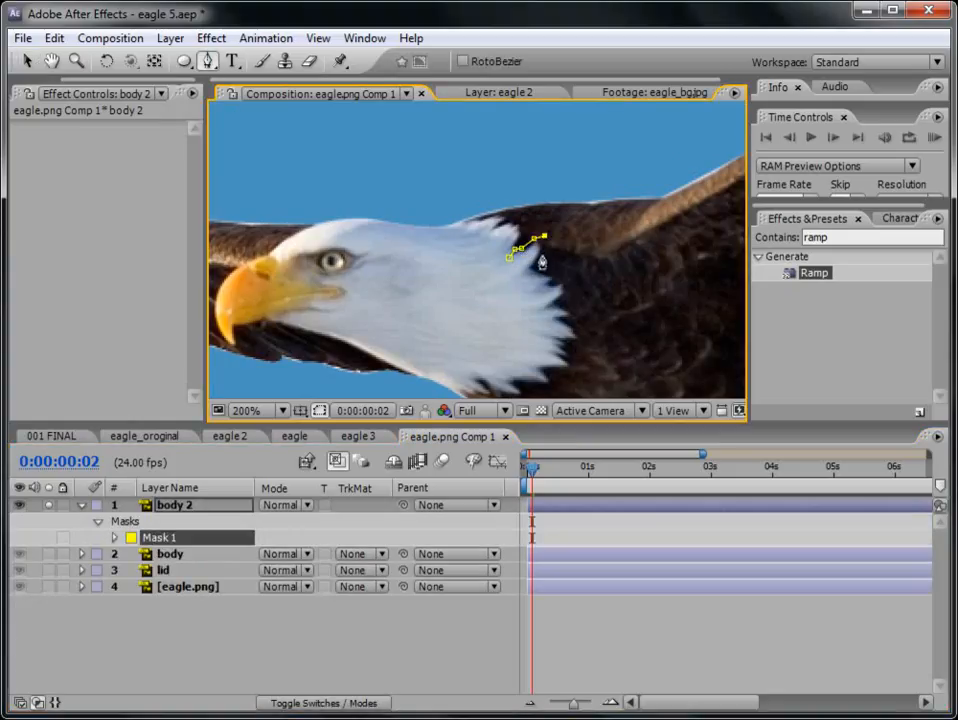
pyautogui.click(538, 258)
pyautogui.click(526, 270)
pyautogui.click(511, 258)
pyautogui.click(592, 626)
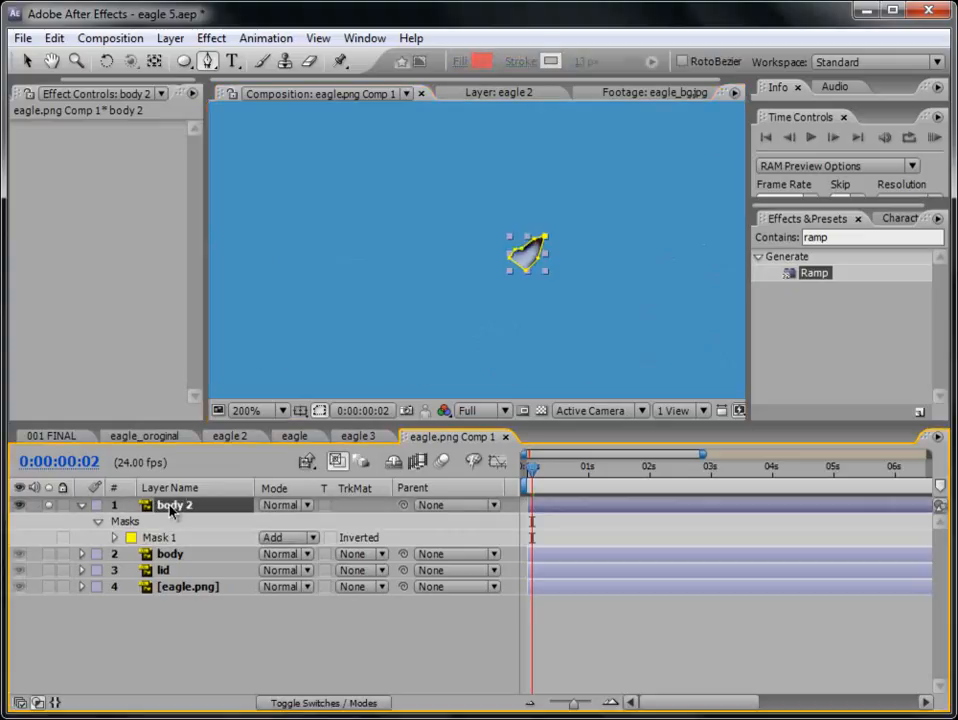
# - Pull in the upper tip of the feather mask on body 2 to fit the tuft more closely
pyautogui.press('.')
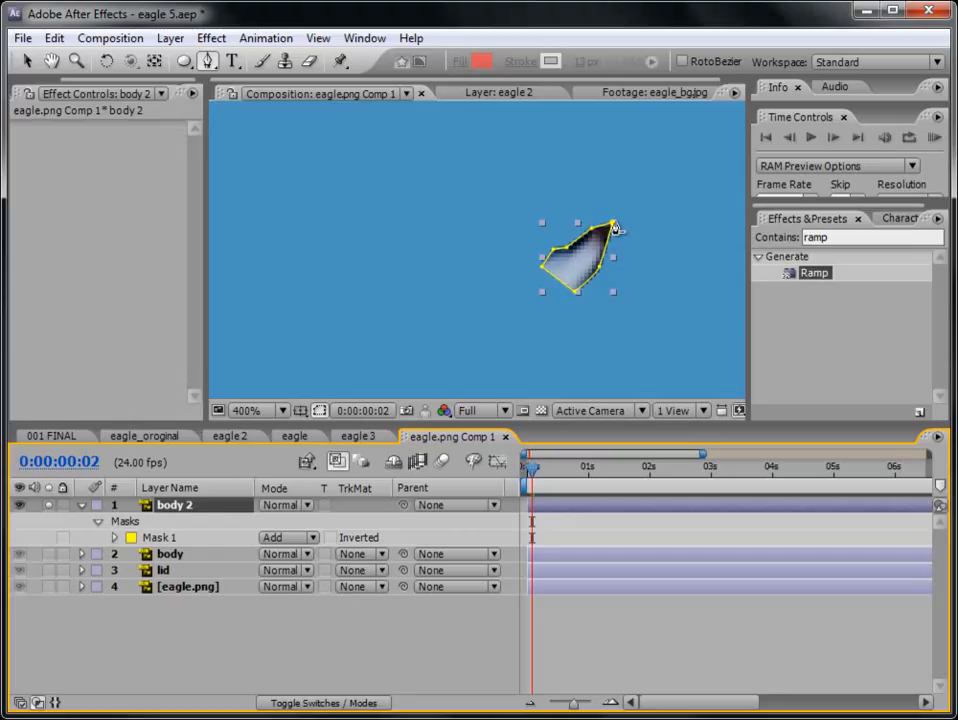
pyautogui.click(28, 61)
pyautogui.moveTo(613, 223); pyautogui.dragTo(606, 231)
pyautogui.click(605, 234)
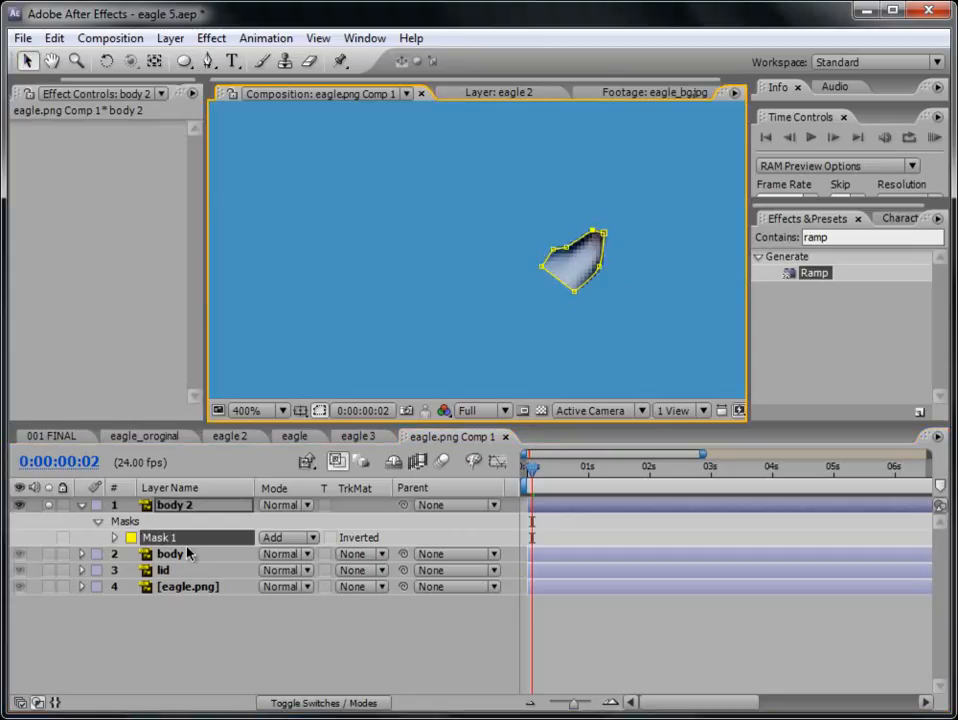
# - Set the feather mask's Mask Feather on body 2 to 1.0, 1.0 pixels
pyautogui.press('f')
pyautogui.click(283, 537)
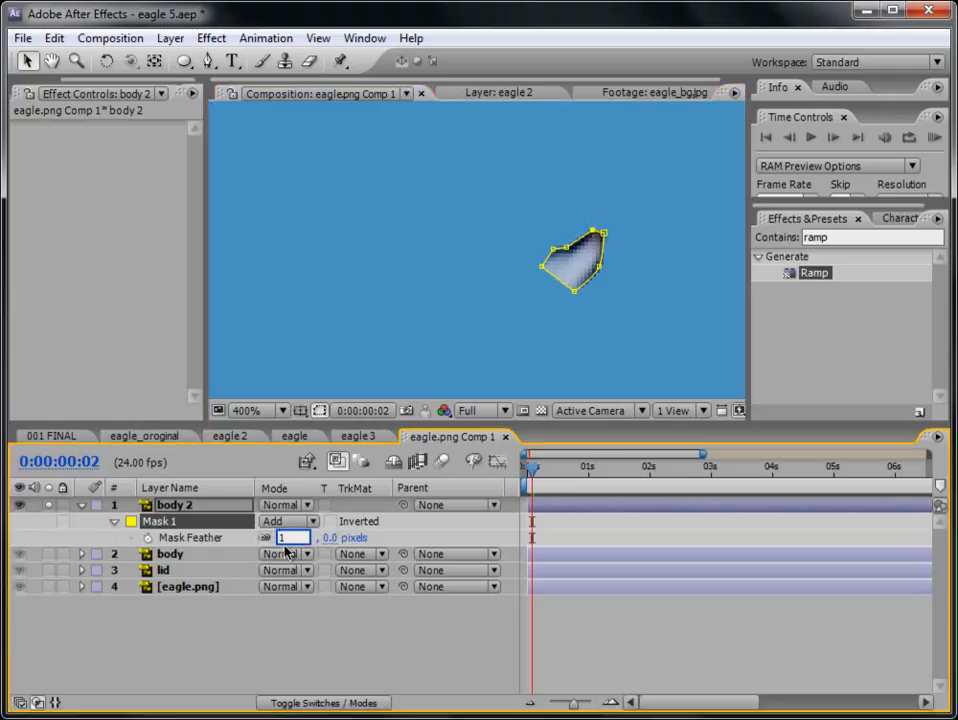
pyautogui.press('Return')
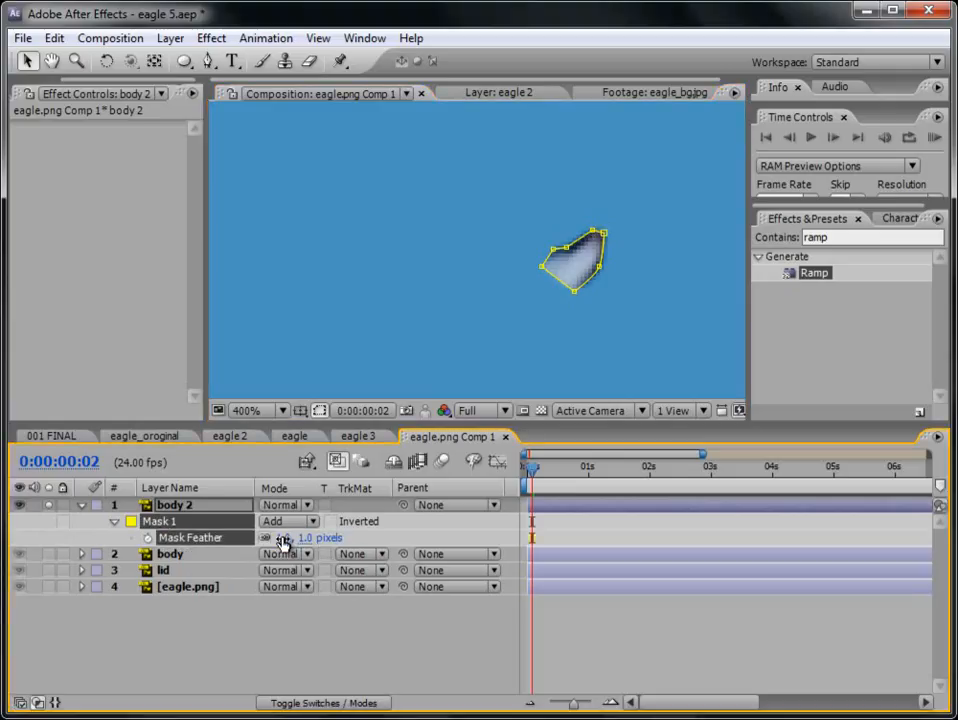
# - Collapse the properties of body 2 and turn off its solo to check the feather tuft against the whole eagle
pyautogui.click(672, 651)
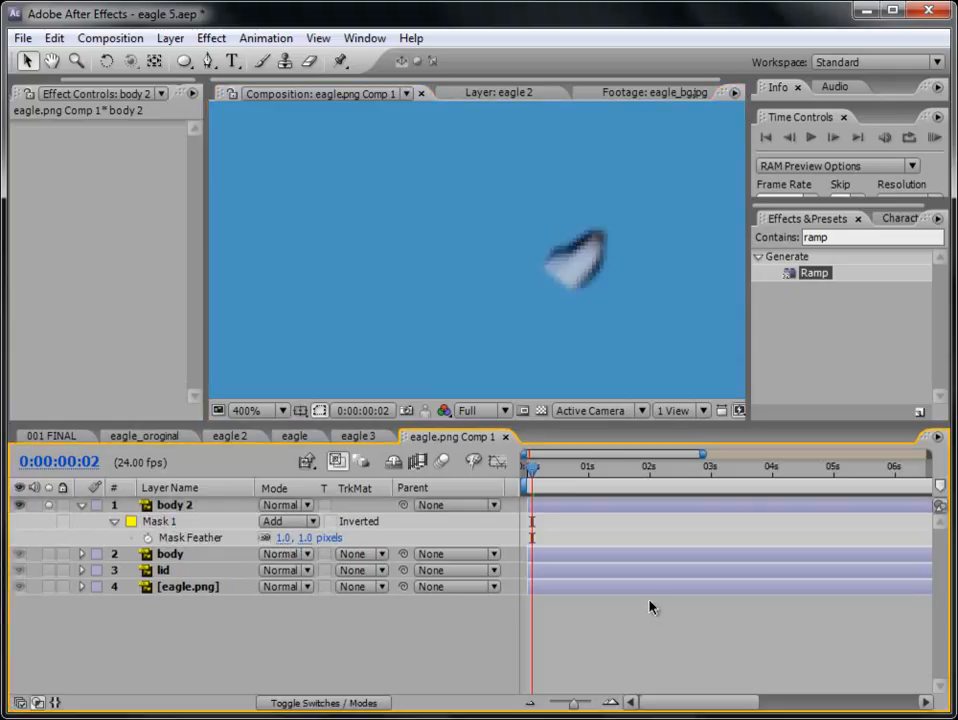
pyautogui.scroll(-2, 537, 294)
pyautogui.scroll(2, 537, 294)
pyautogui.click(113, 521)
pyautogui.click(82, 505)
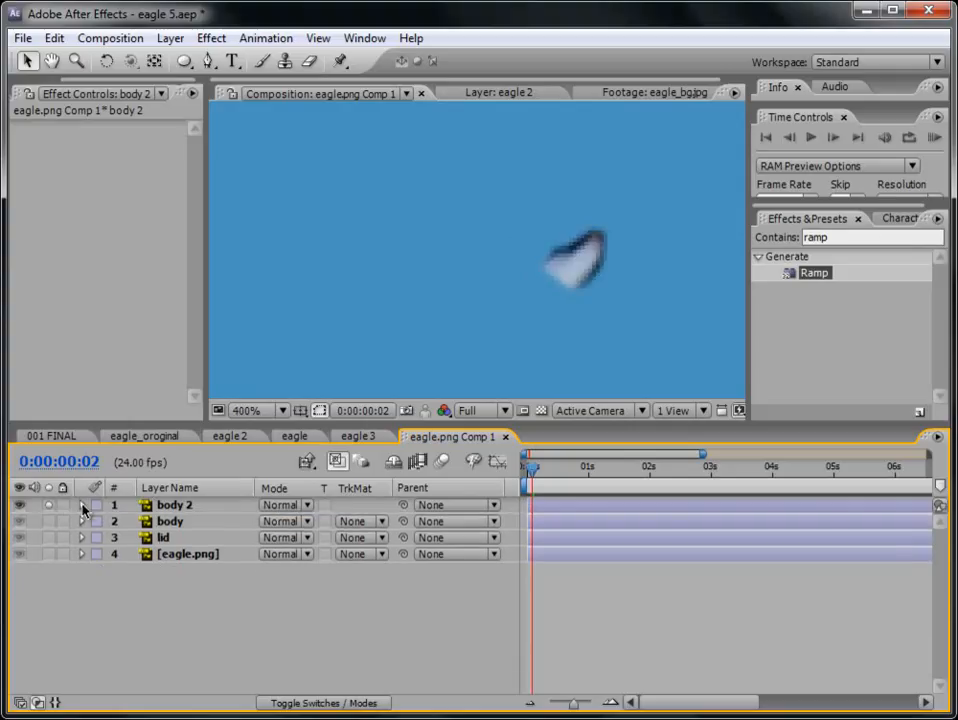
pyautogui.click(49, 505)
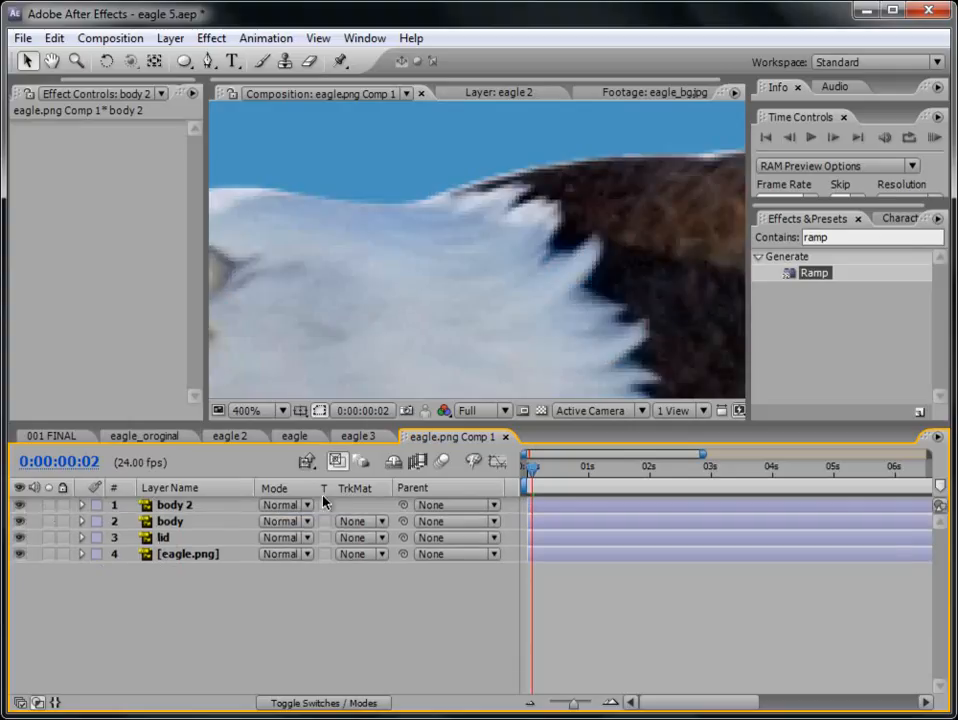
pyautogui.click(173, 506)
pyautogui.scroll(-2, 540, 296)
pyautogui.scroll(1, 540, 296)
pyautogui.scroll(-1, 646, 237)
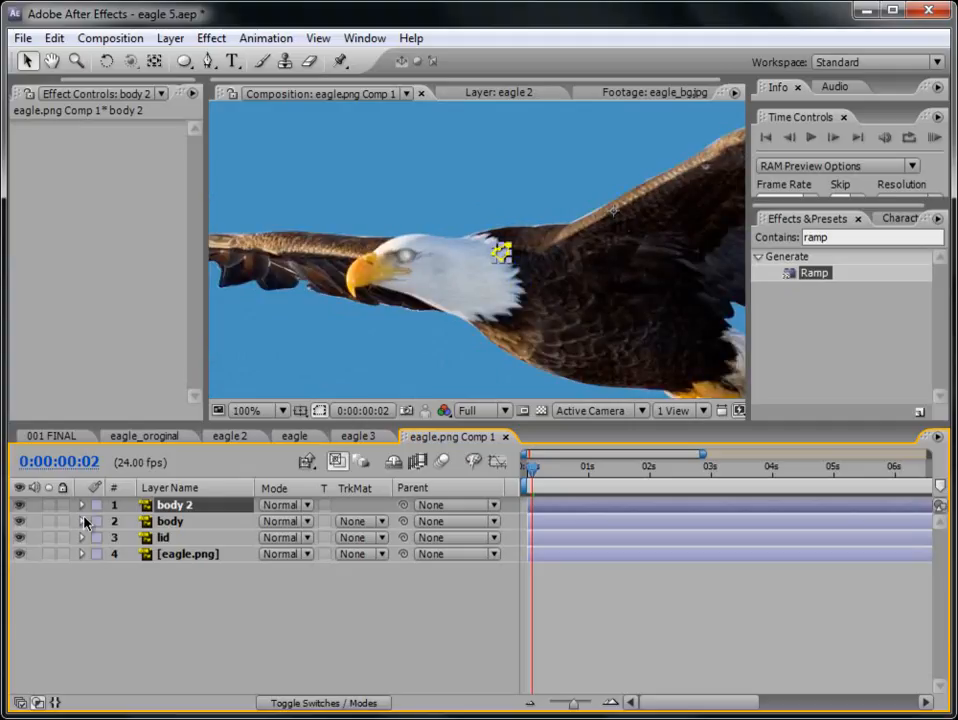
# - Solo body 2 and move its anchor point to the feather mask's leftmost point with the Pan Behind tool
pyautogui.click(47, 506)
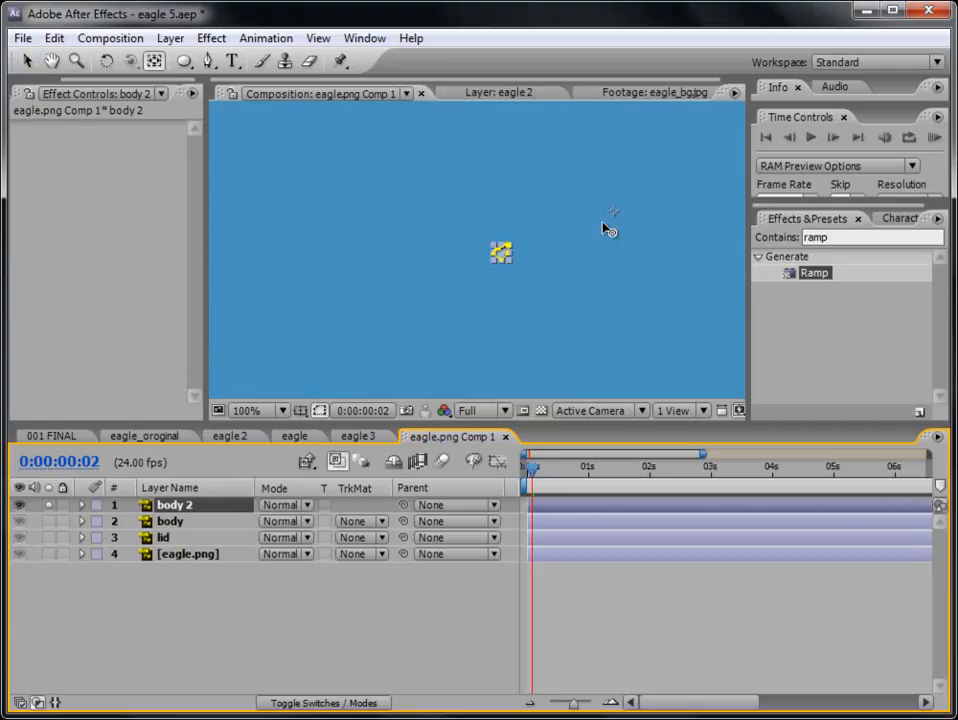
pyautogui.scroll(3, 500, 258)
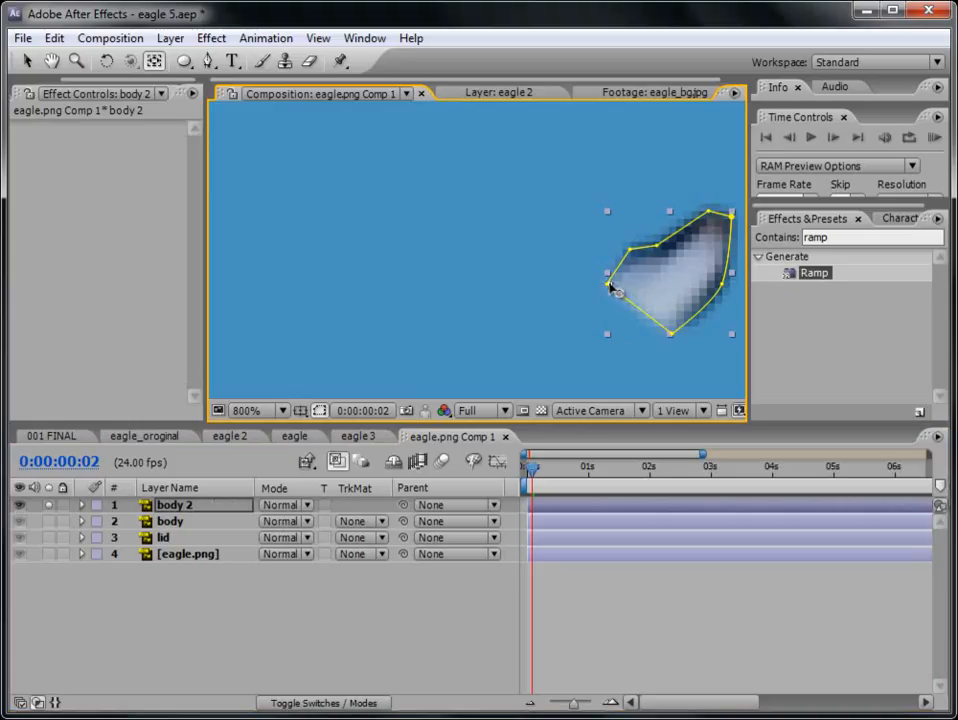
pyautogui.click(594, 628)
# - Add the expression wiggle(10,10) to the Rotation property of body 2
pyautogui.click(170, 507)
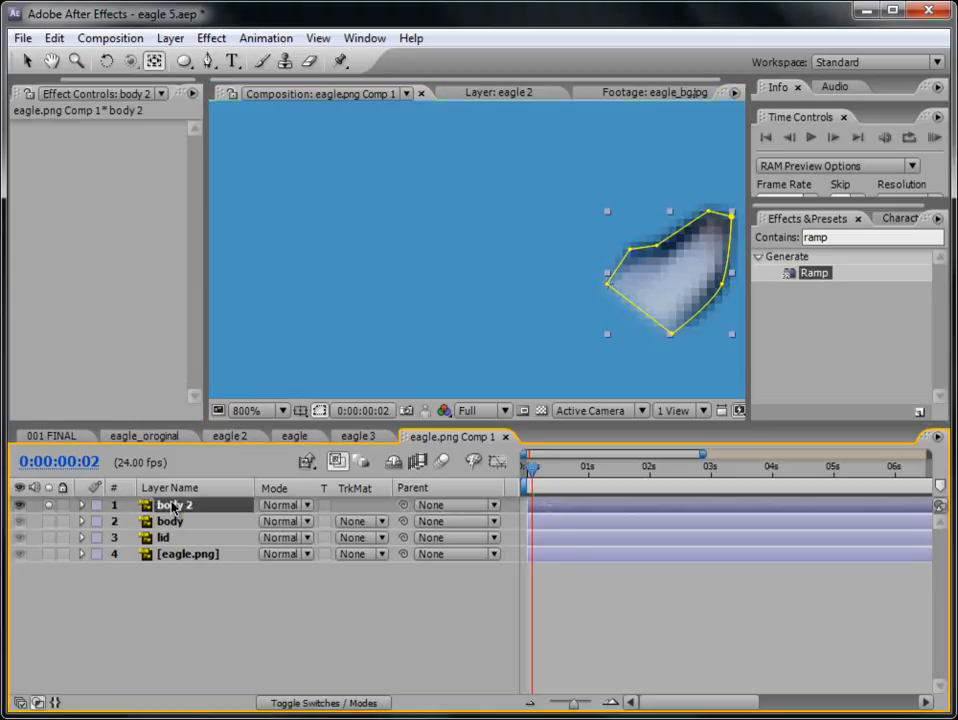
pyautogui.press('r')
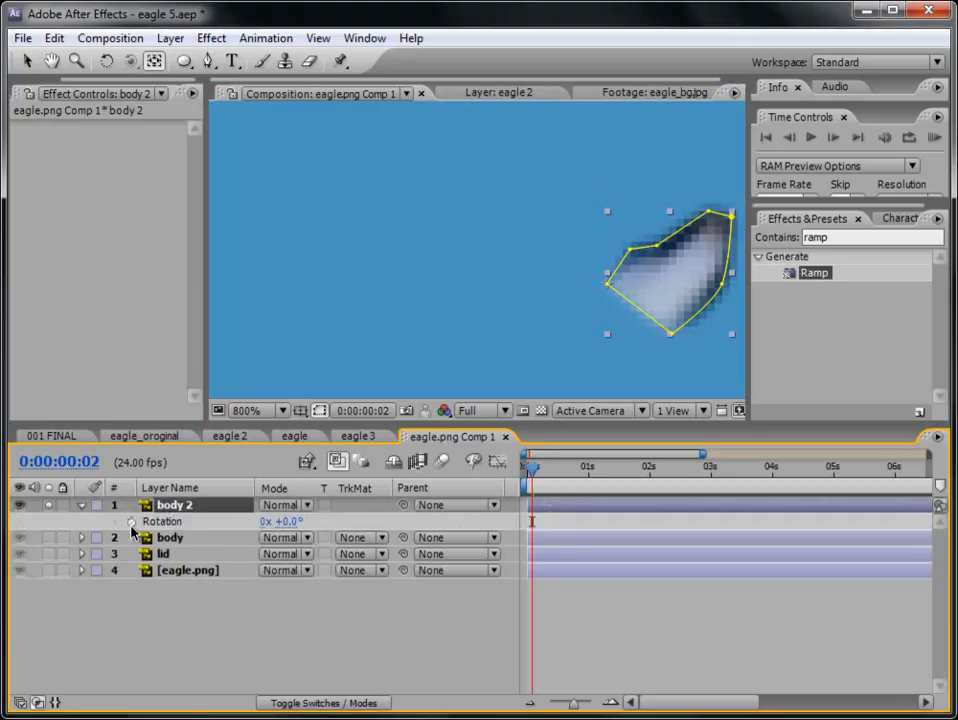
pyautogui.keyDown('alt'); pyautogui.click(131, 522); pyautogui.keyUp('alt')
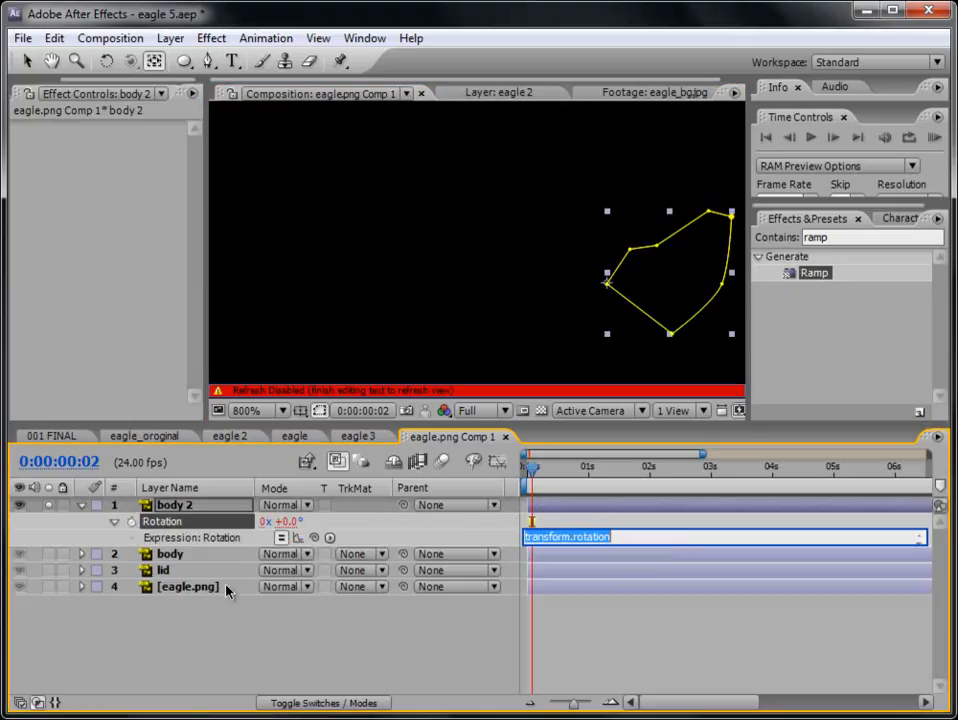
pyautogui.write('wiggle(')
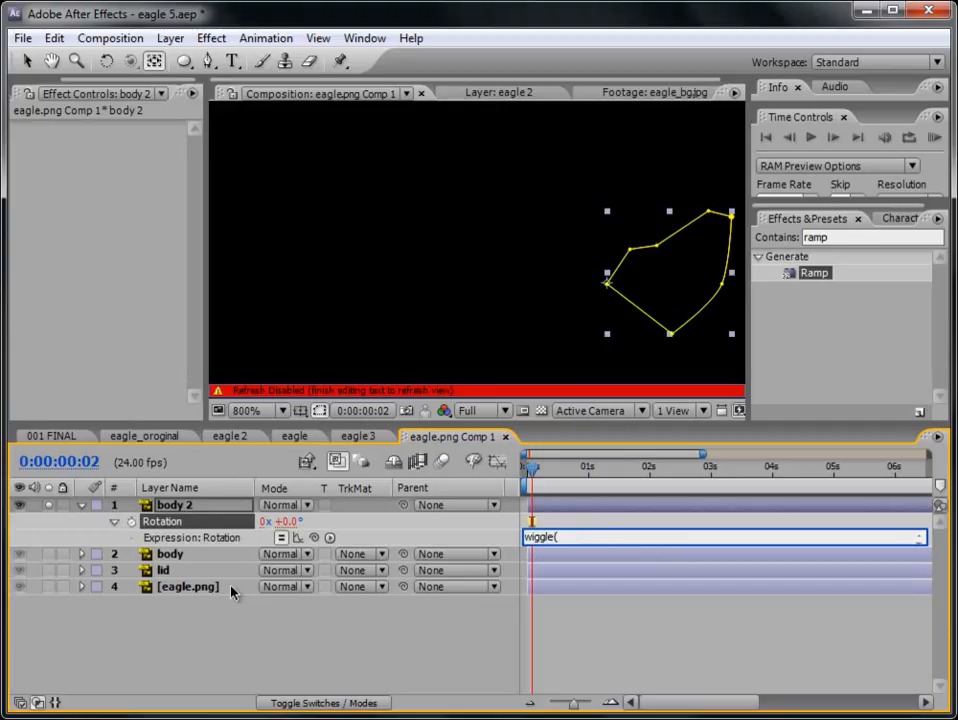
pyautogui.write('10,10)')
pyautogui.click(604, 517)
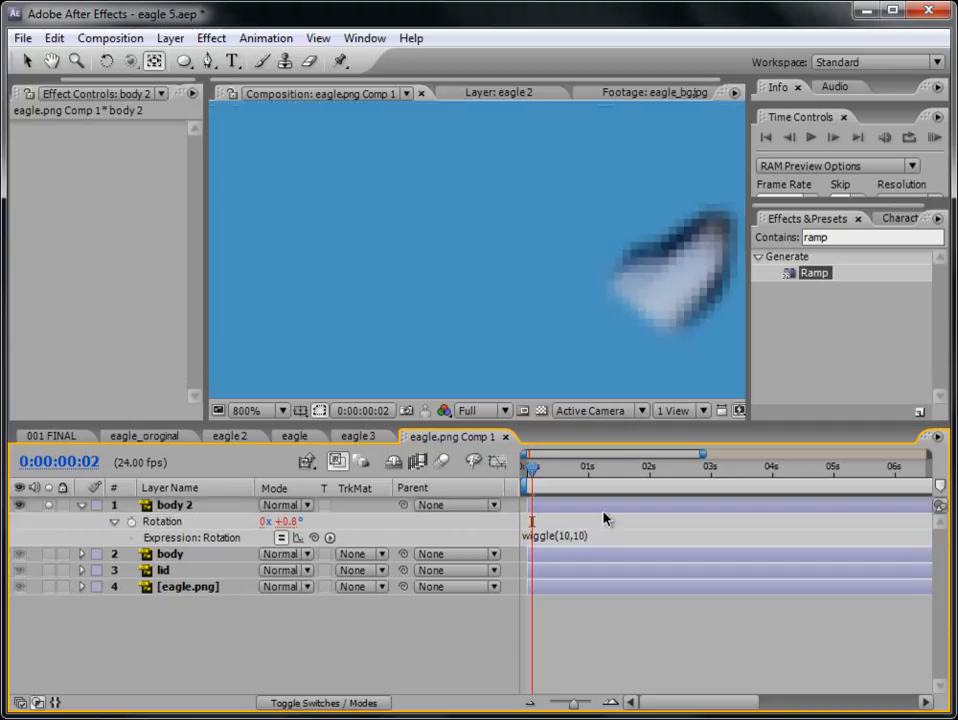
# - Run a RAM preview of the isolated feather tuft's rotation at 100% zoom
pyautogui.press(',')
pyautogui.press(',')
pyautogui.press(',')
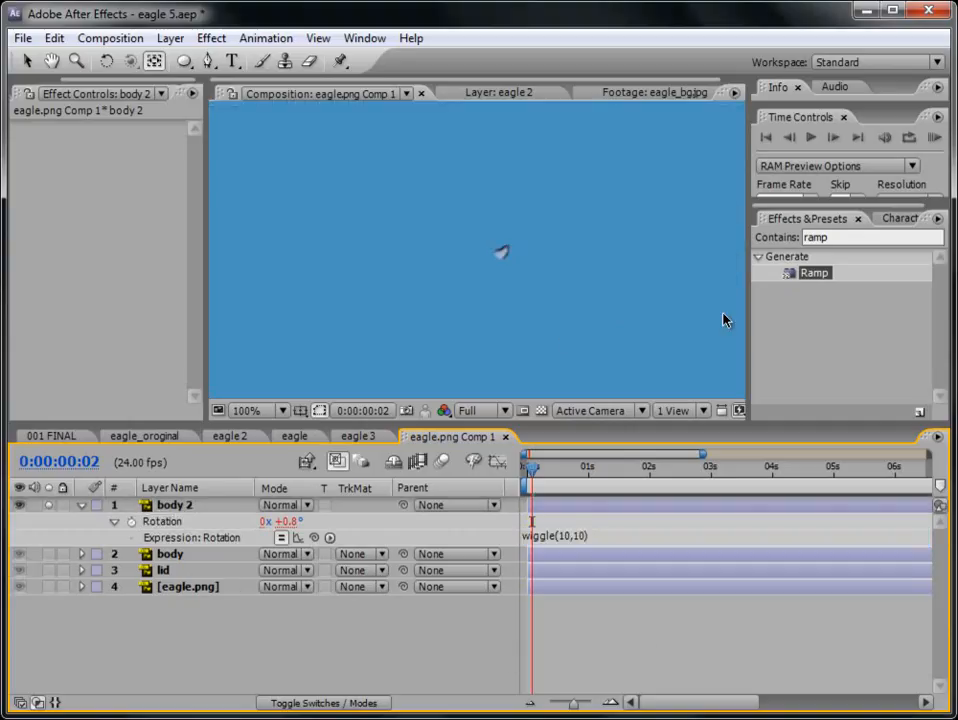
pyautogui.click(934, 137)
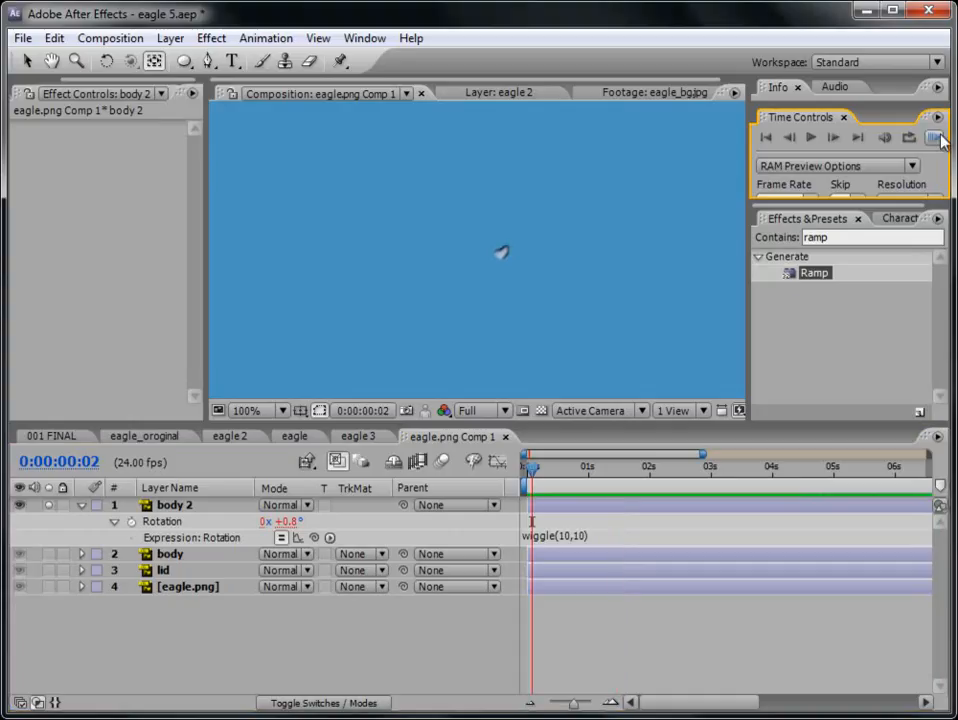
# - Collapse and unsolo body 2, and run a RAM preview of the feather tuft on the full eagle
pyautogui.click(81, 505)
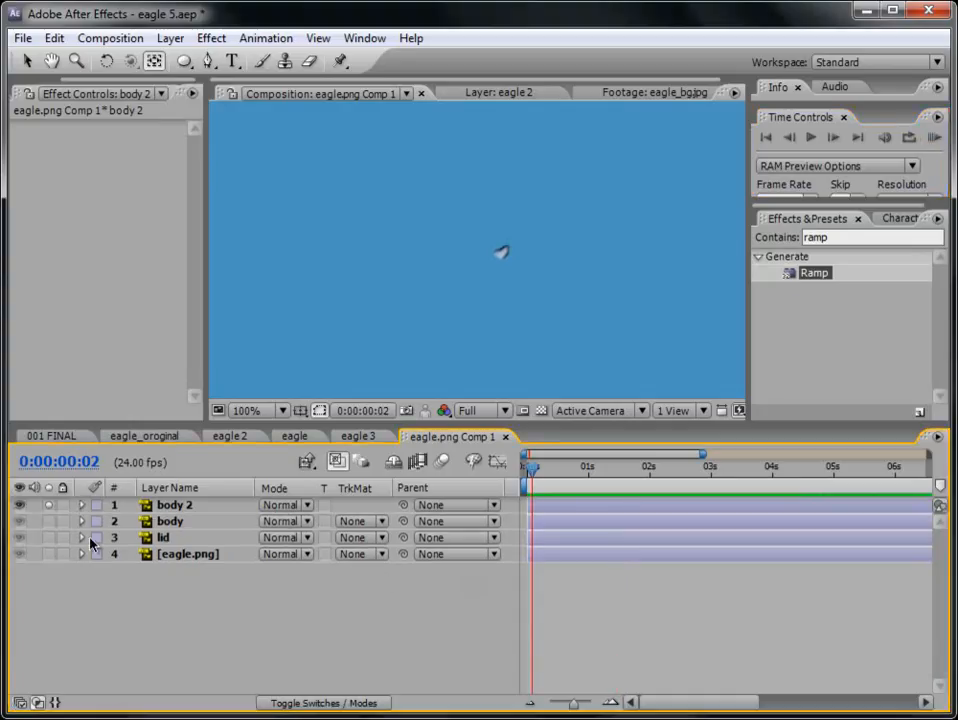
pyautogui.click(50, 506)
pyautogui.scroll(1, 610, 322)
pyautogui.scroll(-1, 614, 324)
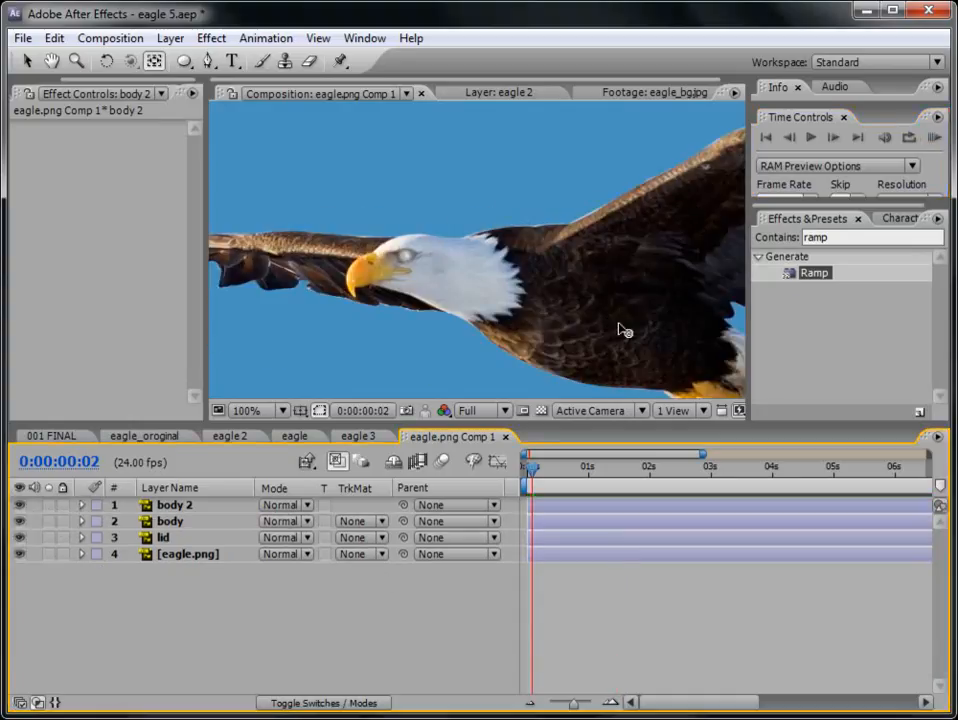
pyautogui.click(934, 137)
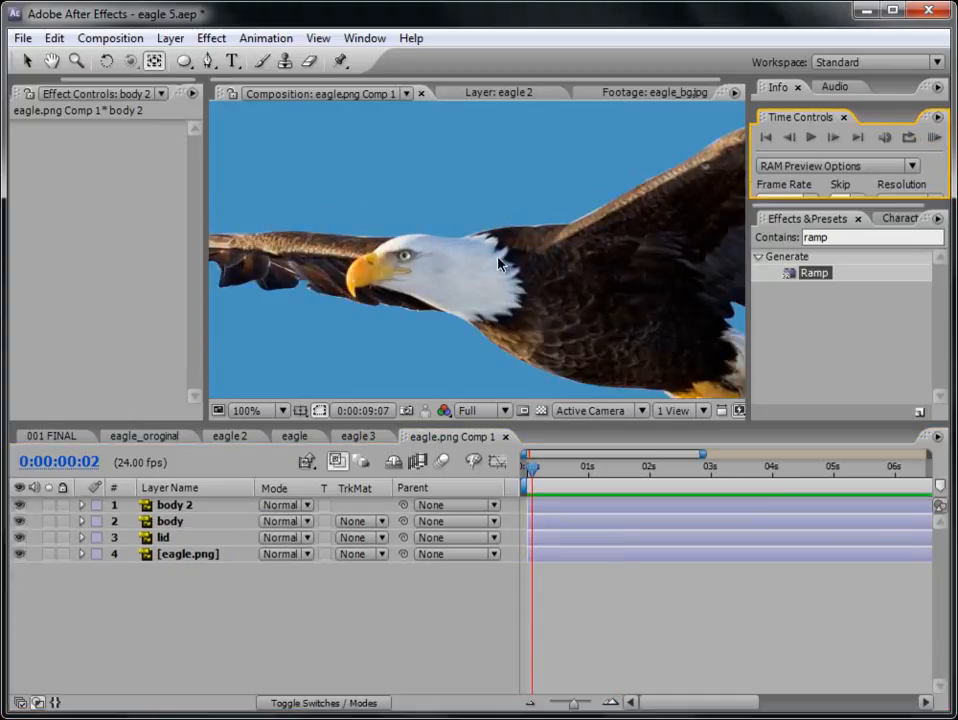
pyautogui.click(573, 506)
# - Duplicate the body 2 layer and move the copied feather tuft to the upper back edge of the eagle's head
pyautogui.scroll(1, 530, 290)
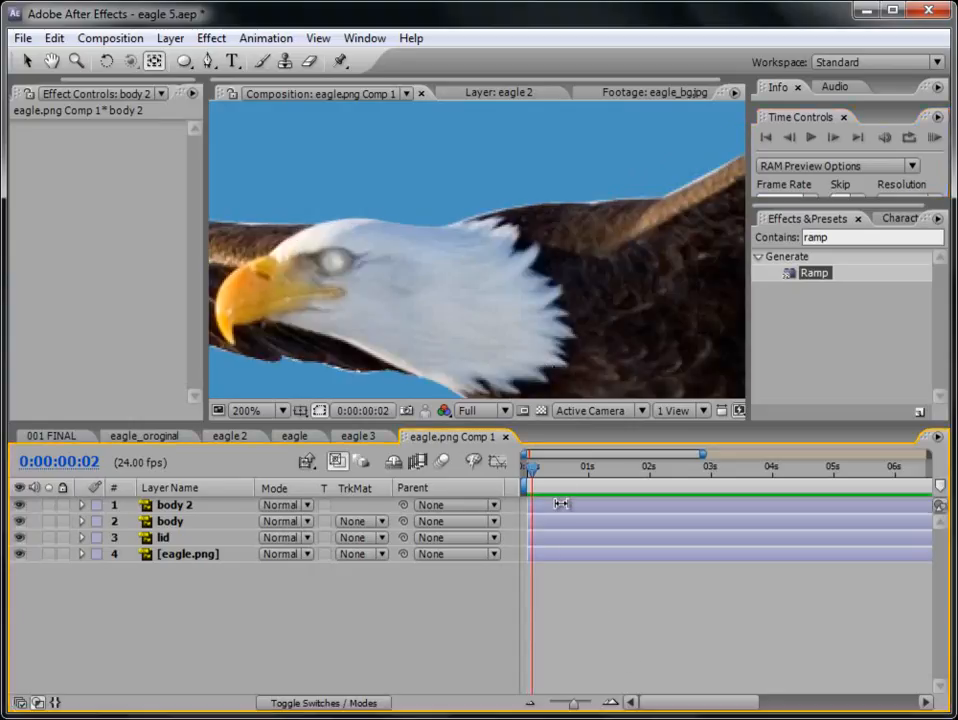
pyautogui.click(27, 61)
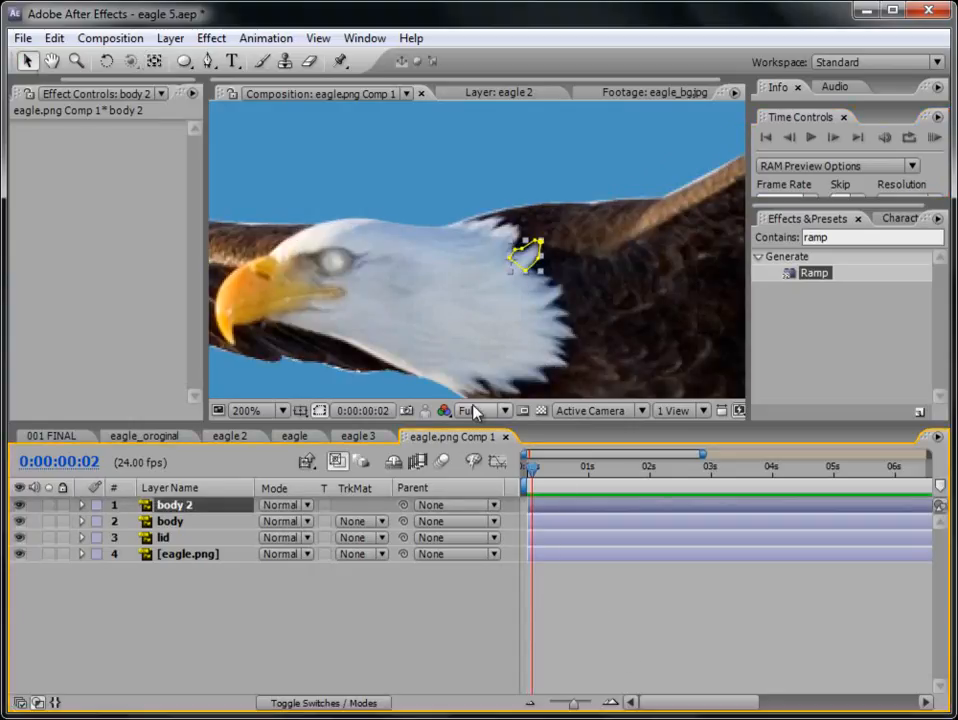
pyautogui.hotkey('ctrl', 'd')
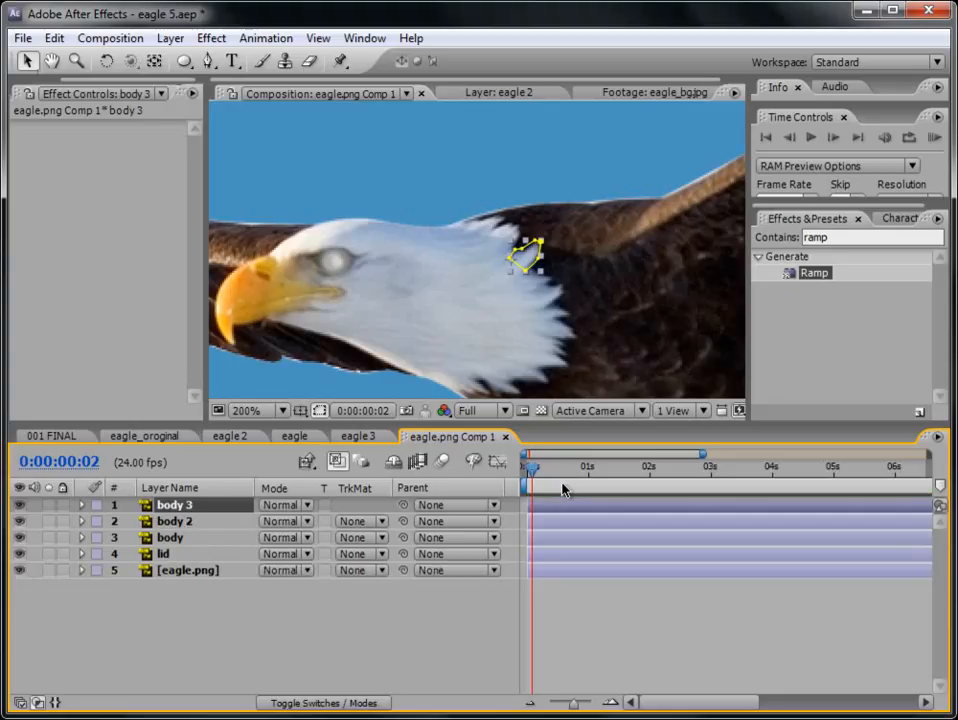
pyautogui.moveTo(537, 275); pyautogui.dragTo(490, 238)
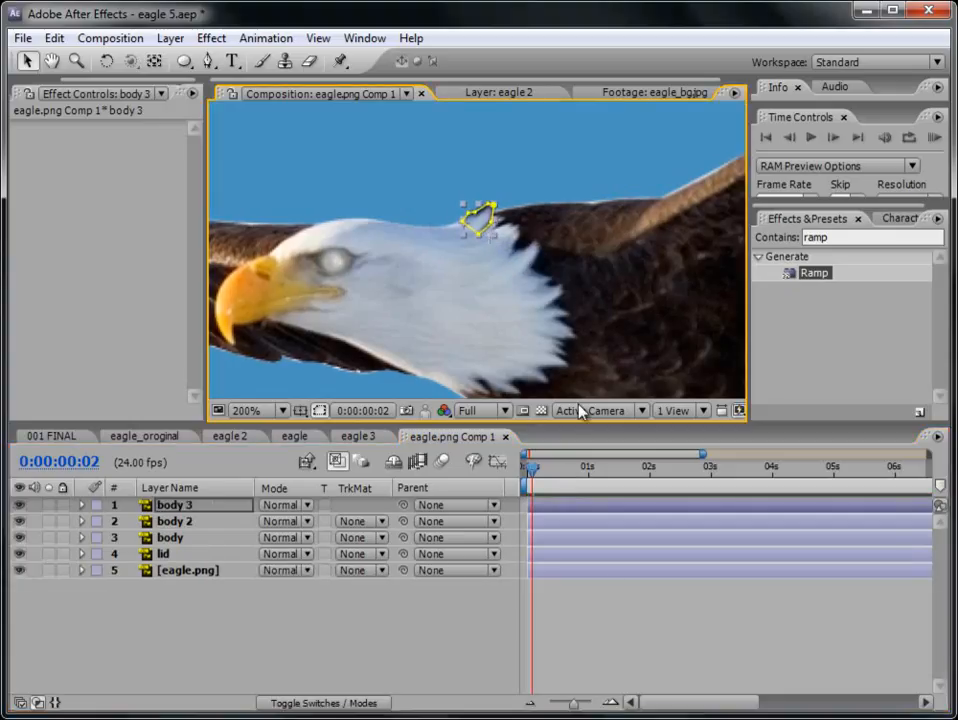
# - Duplicate the body 3 layer and move the copied feather tuft to the lower edge of the eagle's neck
pyautogui.moveTo(584, 342); pyautogui.dragTo(569, 299)
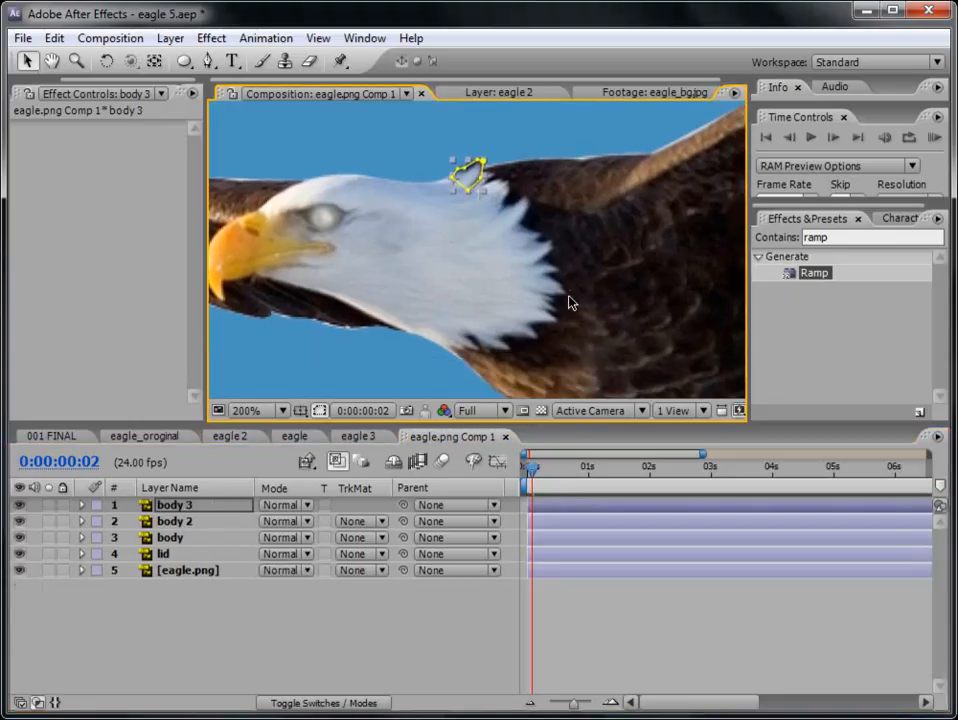
pyautogui.hotkey('ctrl', 'd')
pyautogui.moveTo(481, 179); pyautogui.dragTo(489, 325)
pyautogui.hotkey('ctrl', 'z')
pyautogui.moveTo(484, 193); pyautogui.dragTo(500, 342)
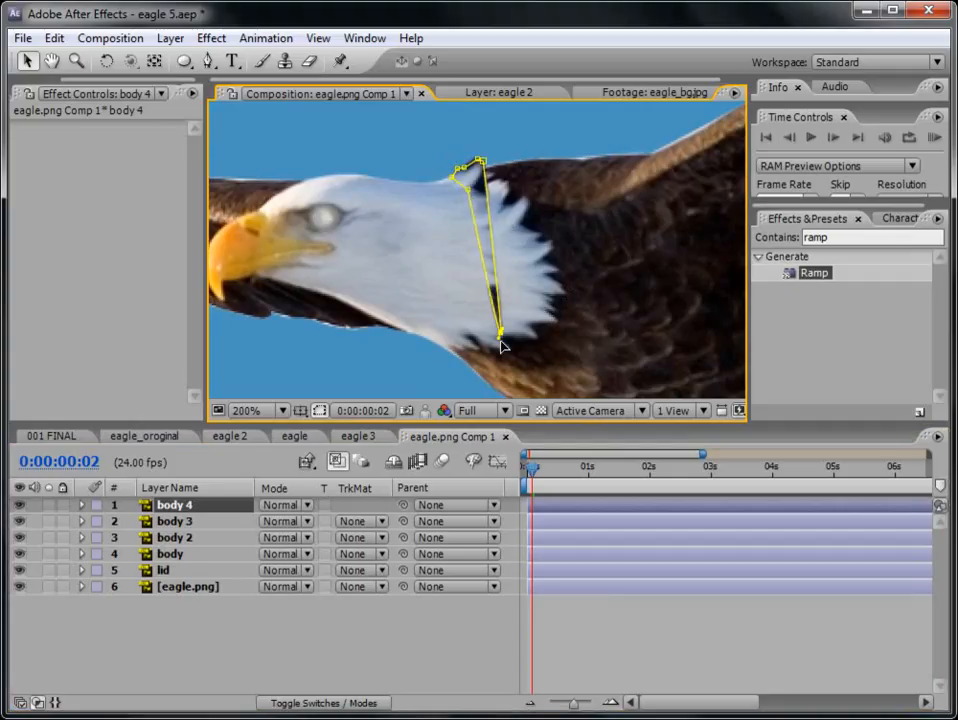
pyautogui.hotkey('ctrl', 'z')
pyautogui.moveTo(479, 194); pyautogui.dragTo(462, 348)
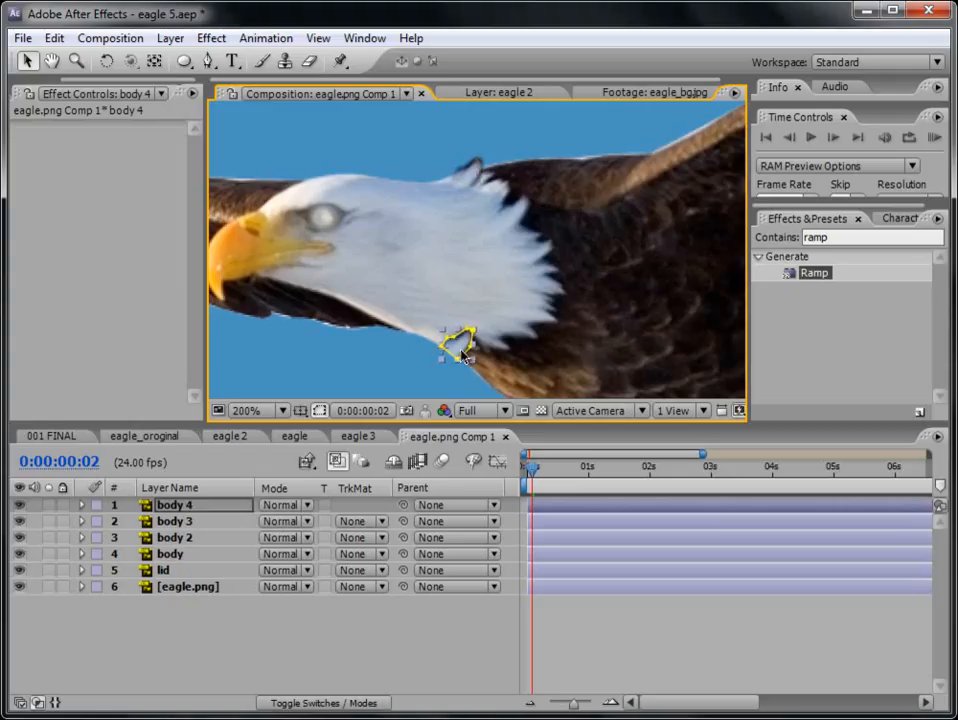
# - Rotate body 4 to about 98.8° and fit its feather tuft against the lower neck edge
pyautogui.press('r')
pyautogui.moveTo(289, 522); pyautogui.dragTo(392, 527)
pyautogui.moveTo(455, 362); pyautogui.dragTo(471, 347)
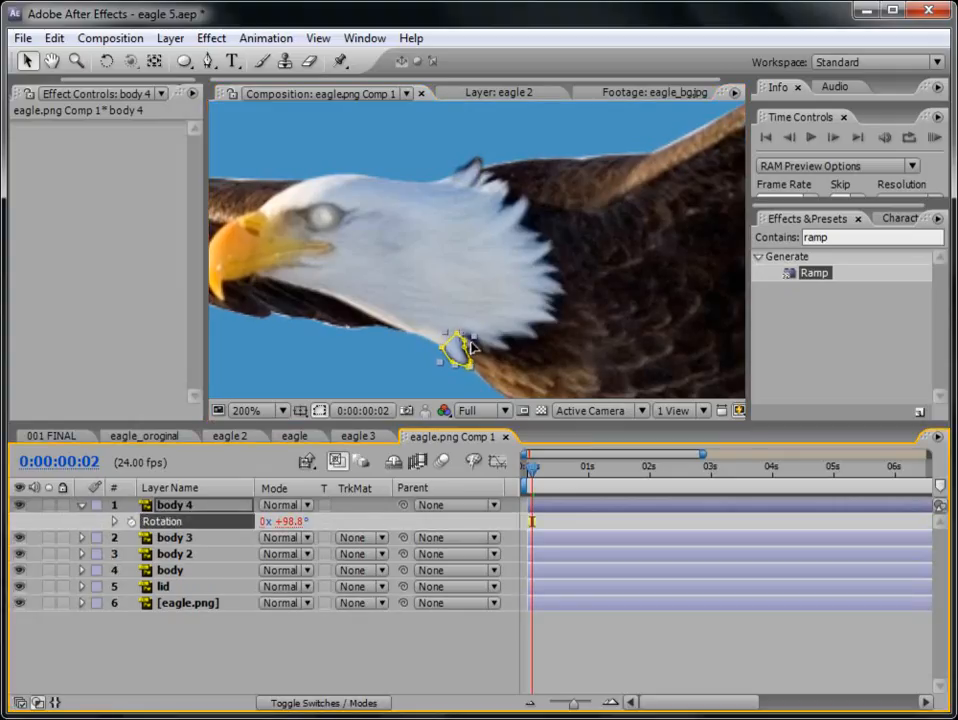
pyautogui.click(565, 645)
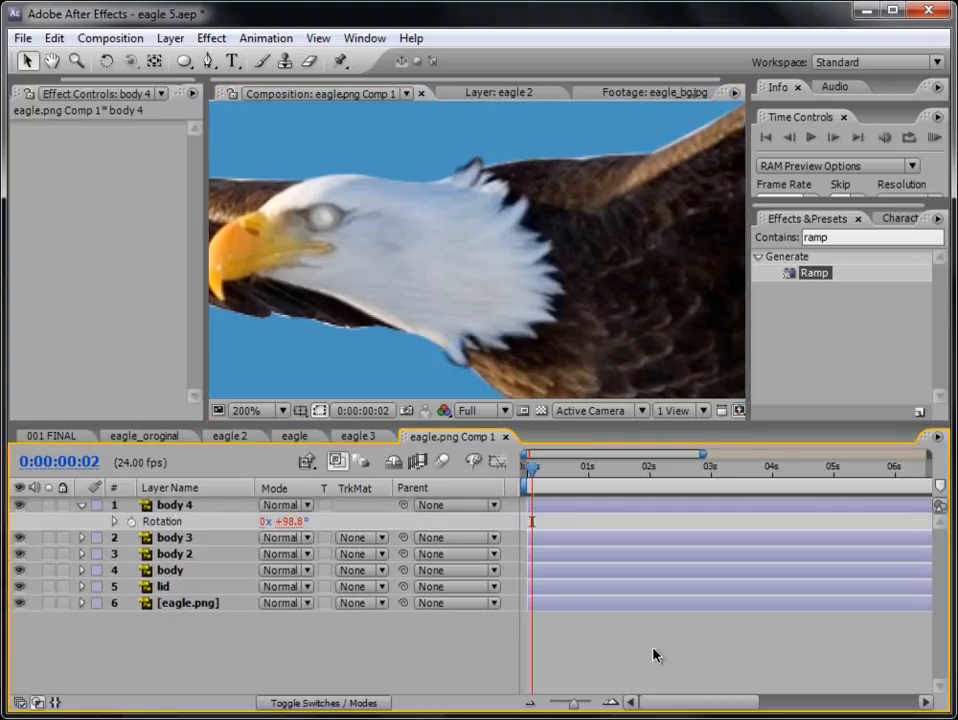
# - Run a RAM preview of the eagle with the duplicated feather tufts at 100% zoom
pyautogui.scroll(-2, 584, 272)
pyautogui.scroll(1, 466, 286)
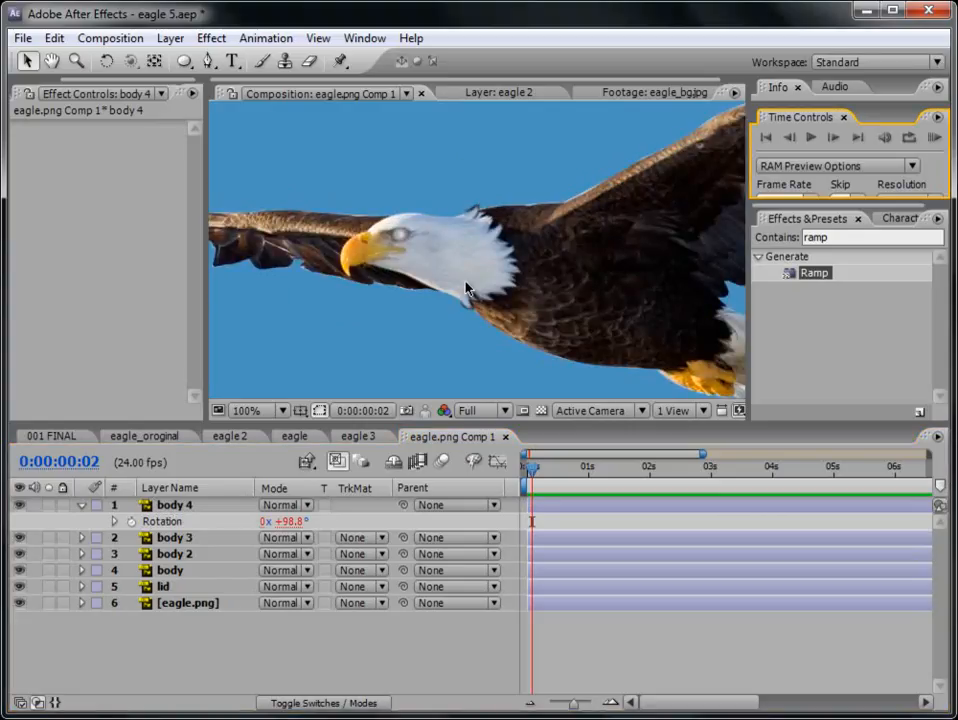
pyautogui.moveTo(322, 216); pyautogui.dragTo(419, 233)
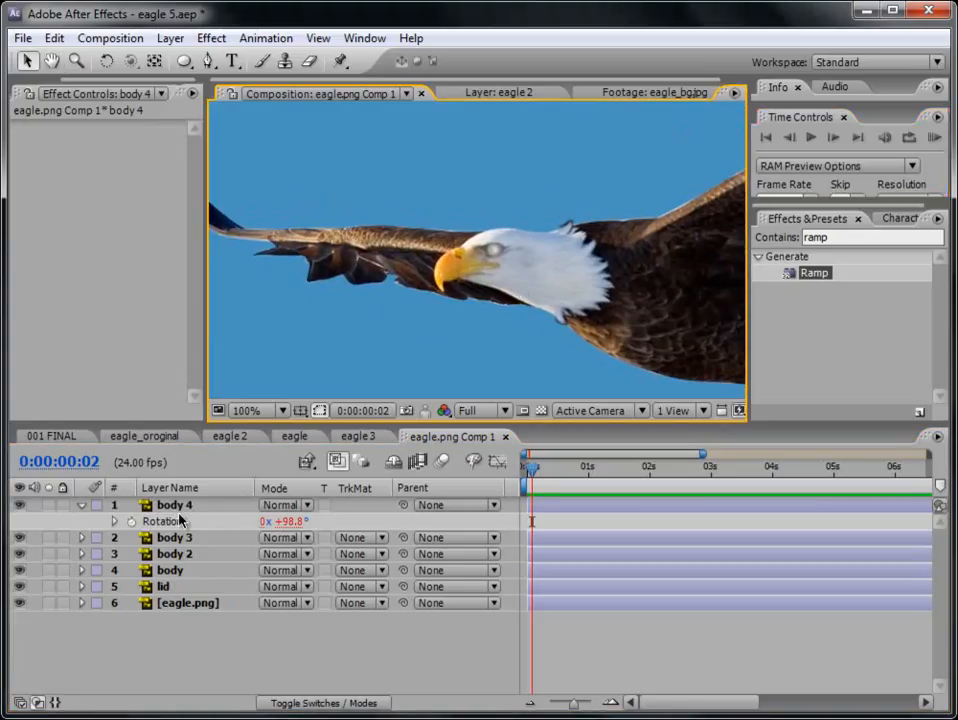
# - Collapse body 4, duplicate the body layer and place the copy at the head of the layer stack
pyautogui.click(178, 508)
pyautogui.press('r')
pyautogui.click(183, 555)
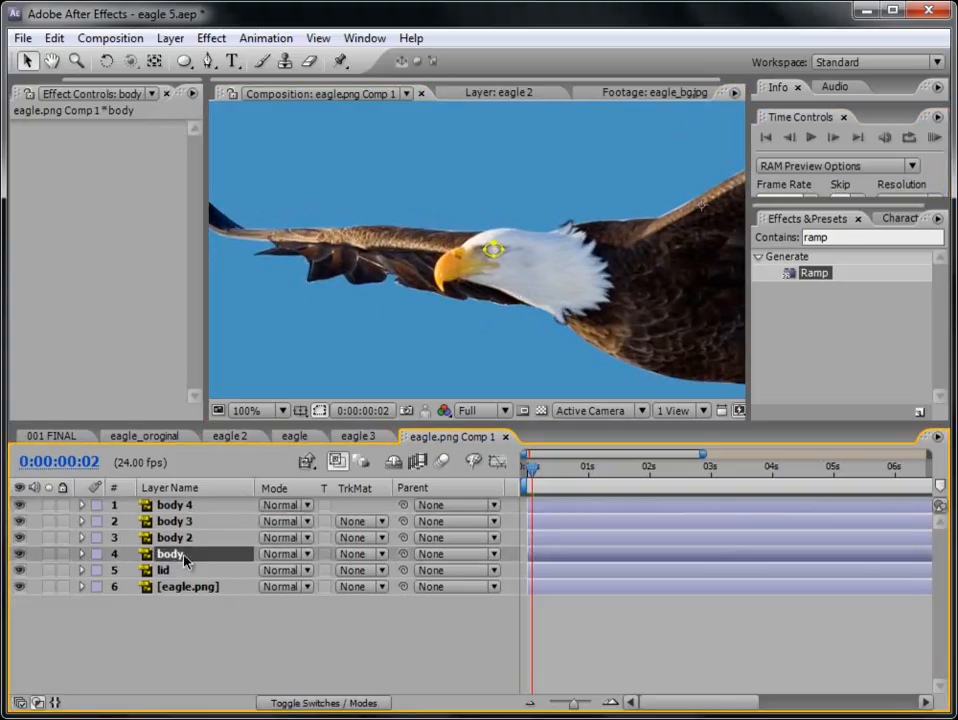
pyautogui.hotkey('ctrl', 'd')
pyautogui.moveTo(183, 557); pyautogui.dragTo(195, 508)
# - Rename the new body copy as feather and delete its eye mask
pyautogui.press('Return')
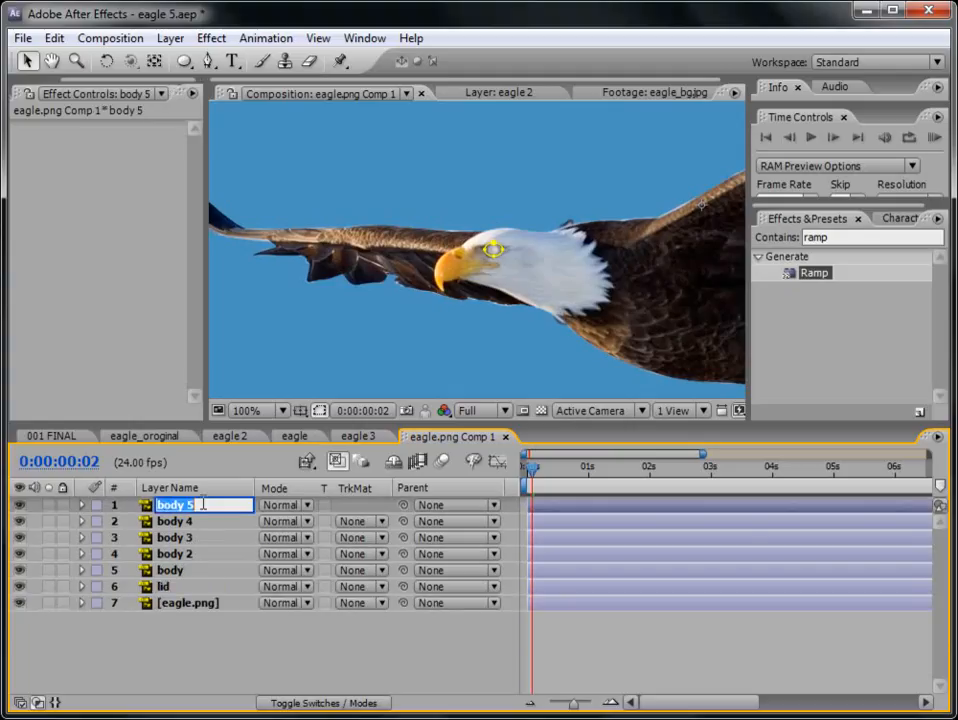
pyautogui.write('feather')
pyautogui.press('Return')
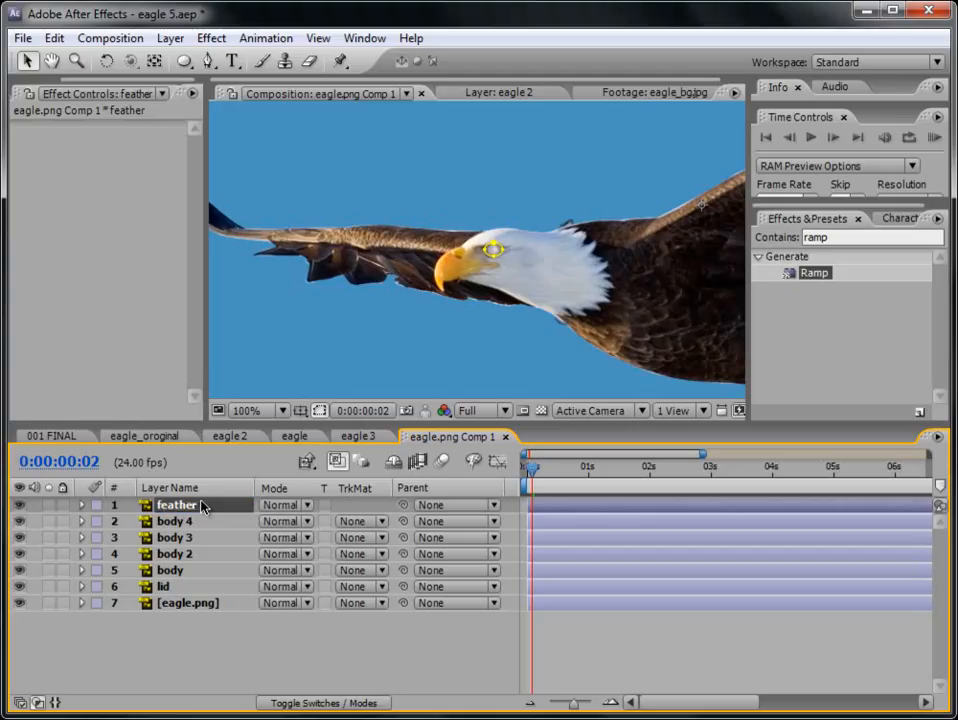
pyautogui.press('m')
pyautogui.press('Delete')
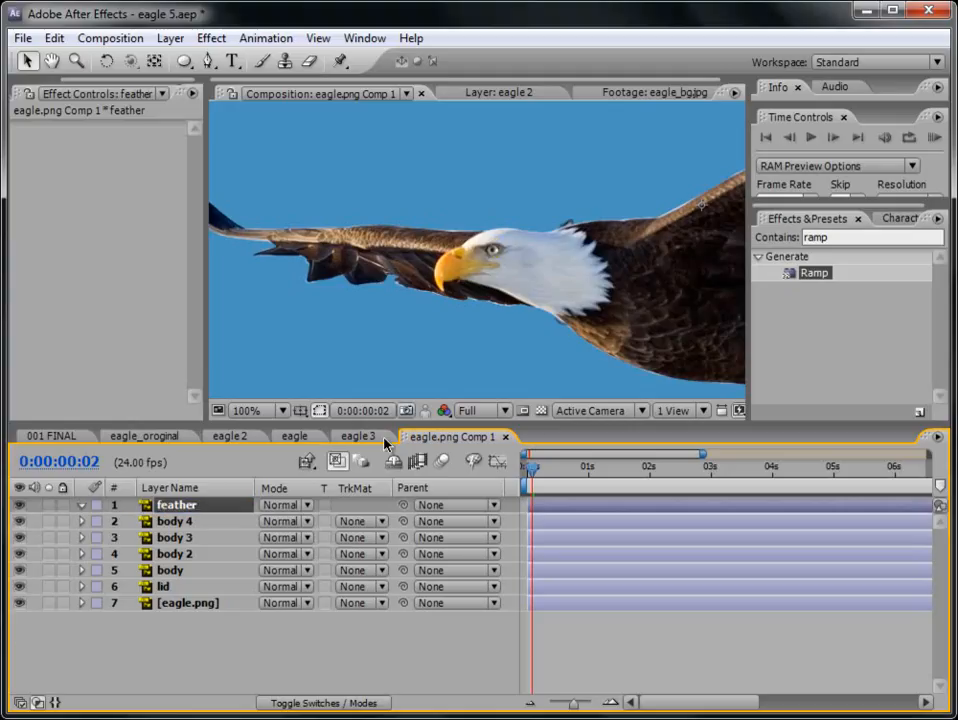
# - Draw a closed mask with the Pen tool on the feather layer around a dark feather under the wing beside the beak
pyautogui.scroll(1, 441, 353)
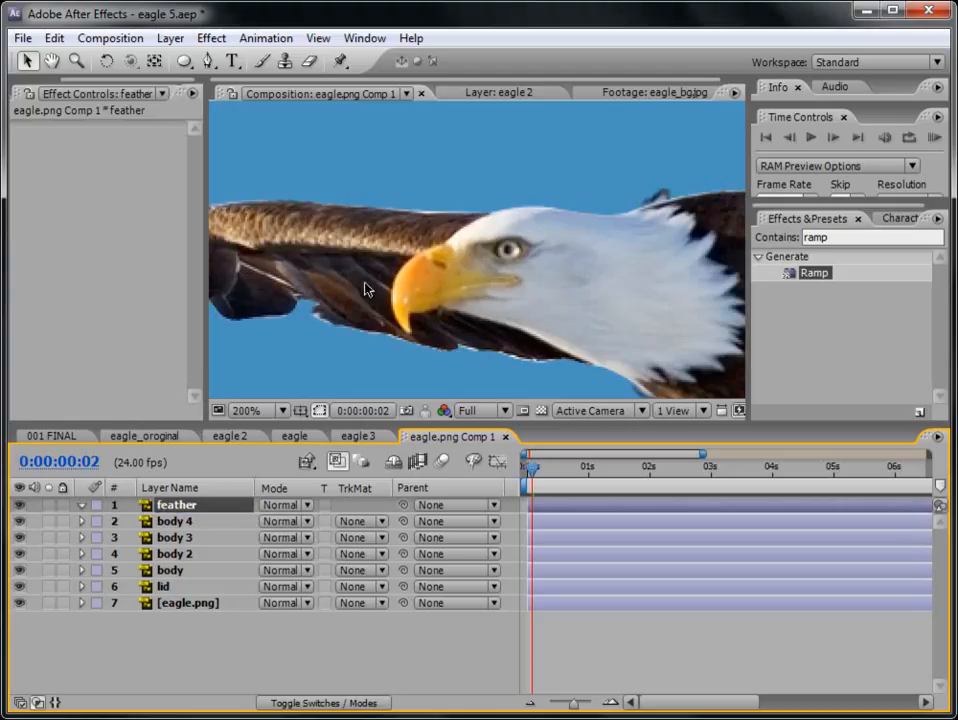
pyautogui.moveTo(312, 286); pyautogui.dragTo(460, 314)
pyautogui.click(208, 60)
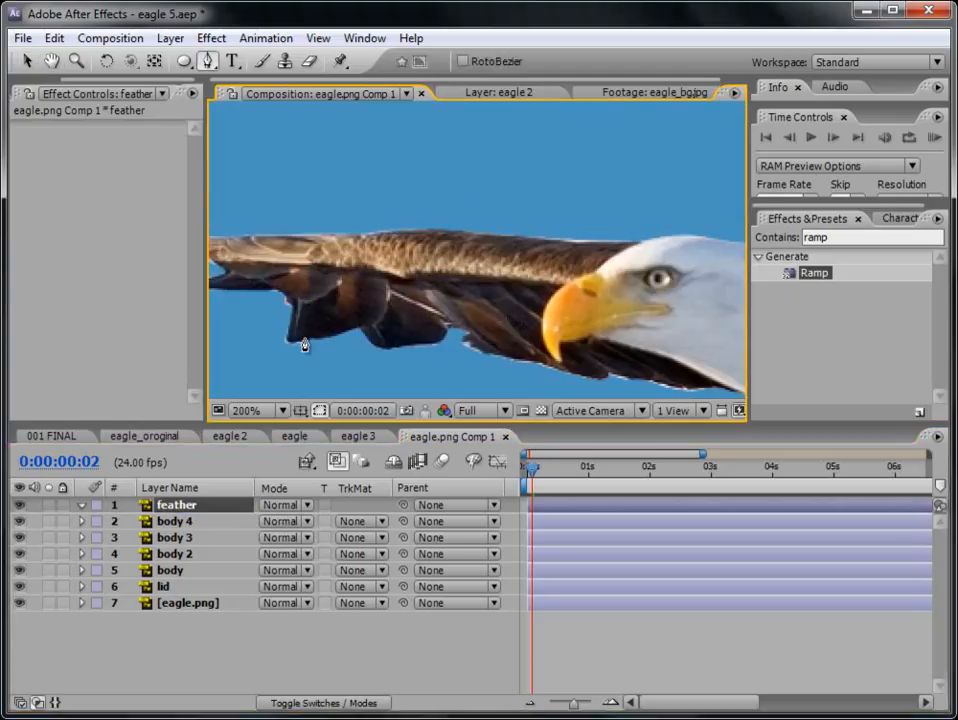
pyautogui.click(292, 300)
pyautogui.click(278, 338)
pyautogui.click(303, 360)
pyautogui.click(357, 331)
pyautogui.click(387, 318)
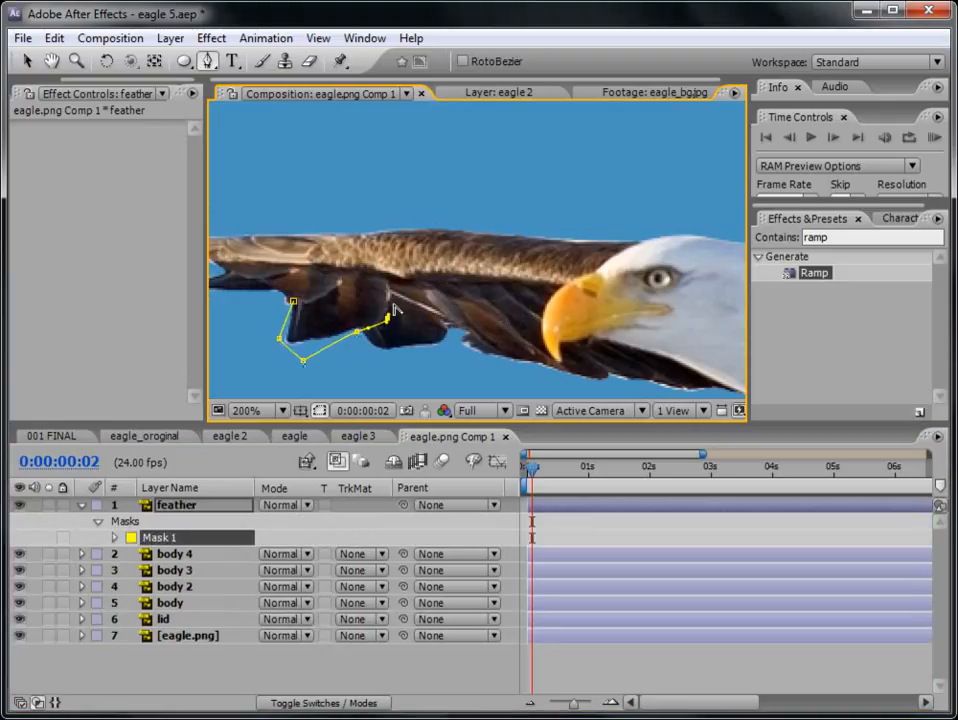
pyautogui.click(392, 280)
pyautogui.click(357, 269)
pyautogui.moveTo(345, 277); pyautogui.dragTo(307, 299)
pyautogui.click(295, 303)
pyautogui.click(573, 654)
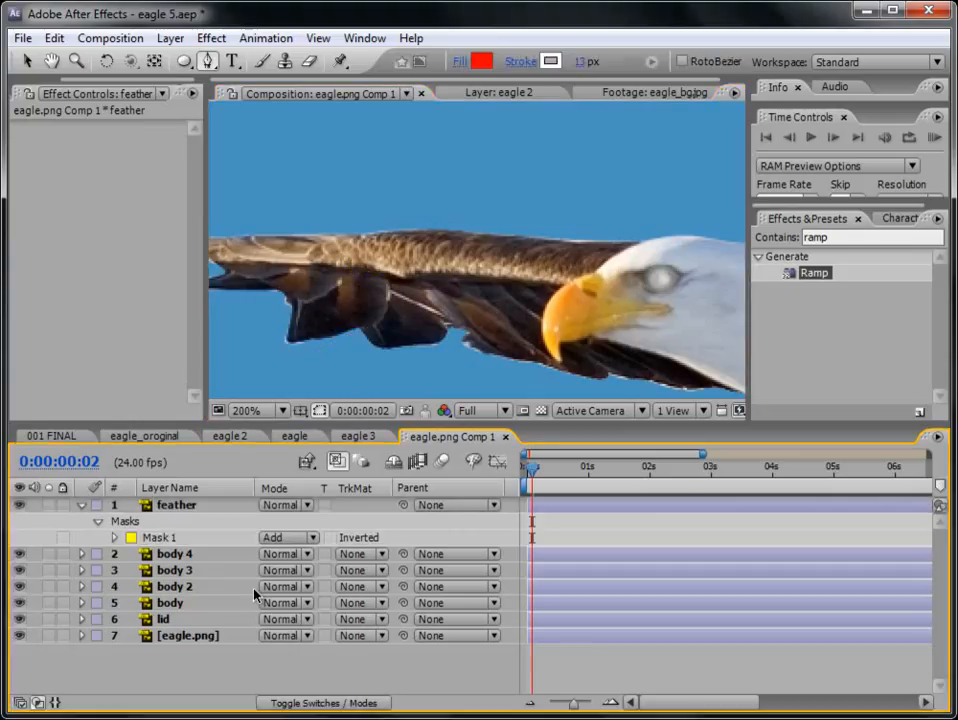
# - Solo the feather layer and move its anchor point to the feather's upper inner corner, where it joins the wing
pyautogui.click(48, 505)
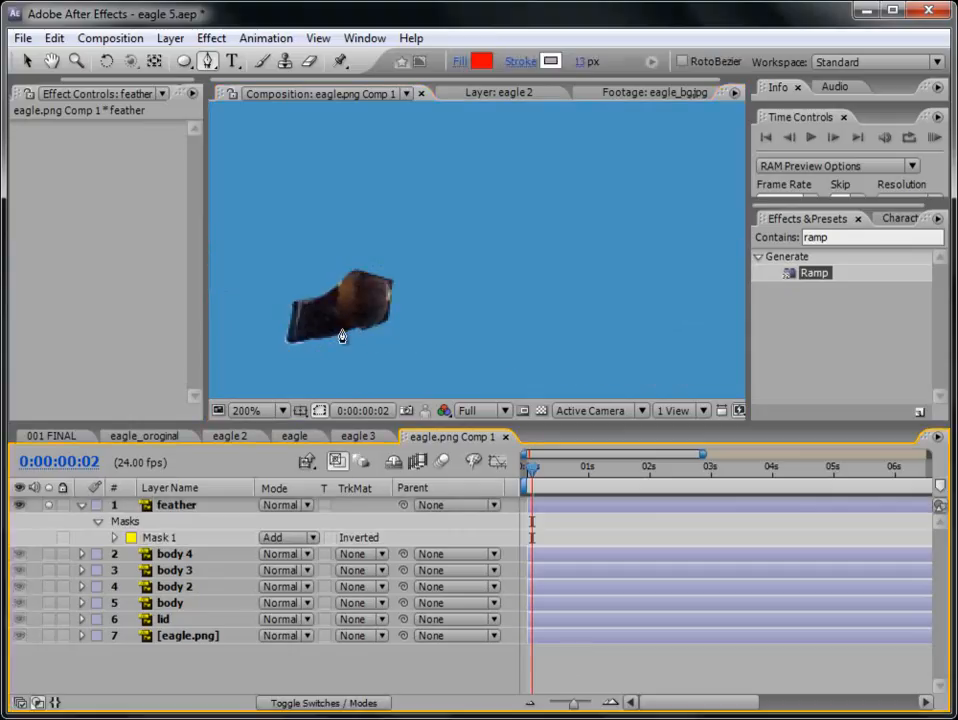
pyautogui.click(186, 507)
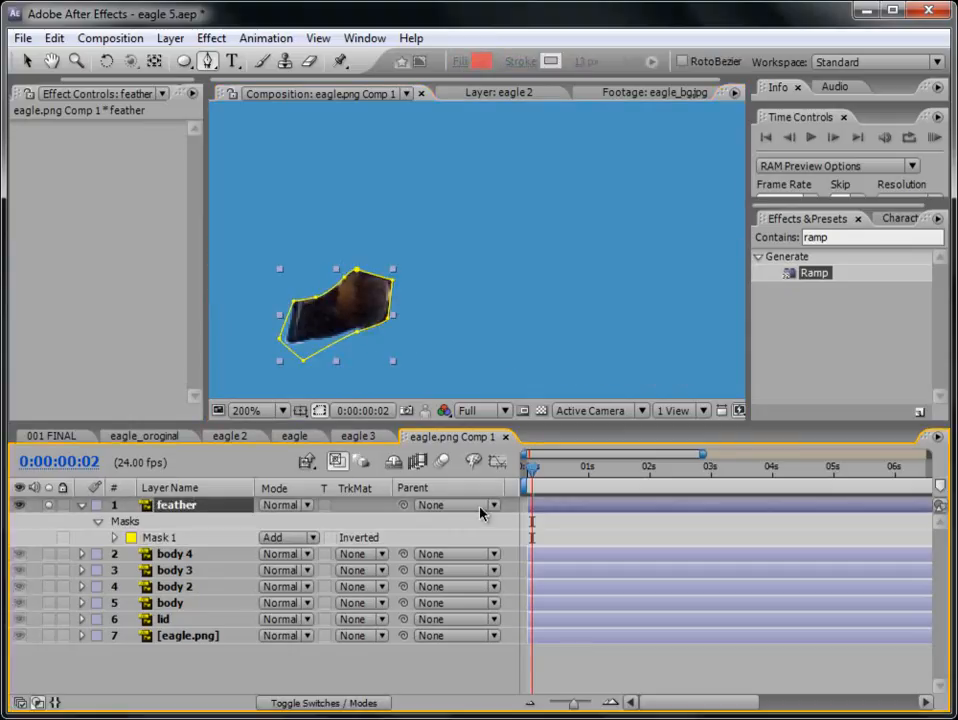
pyautogui.scroll(-3, 556, 313)
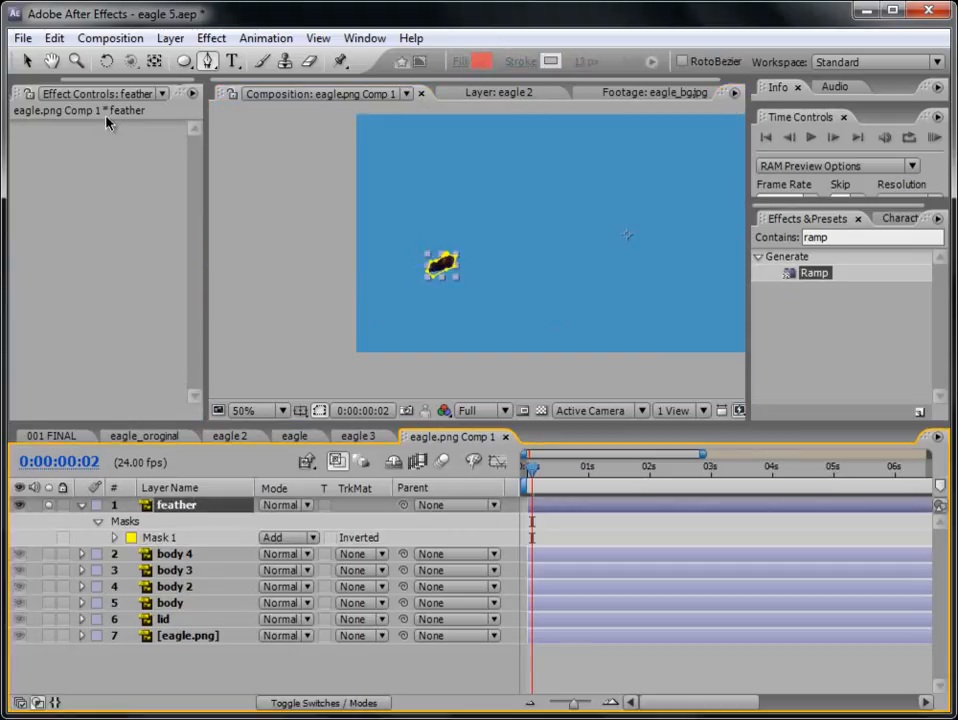
pyautogui.click(28, 61)
pyautogui.click(154, 61)
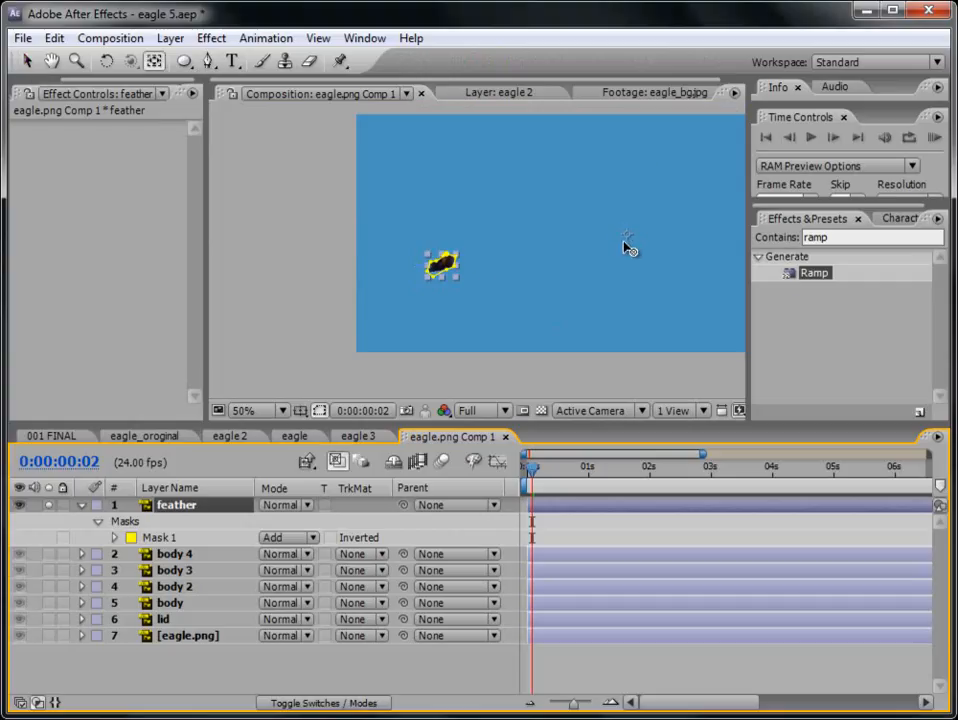
pyautogui.click(628, 242)
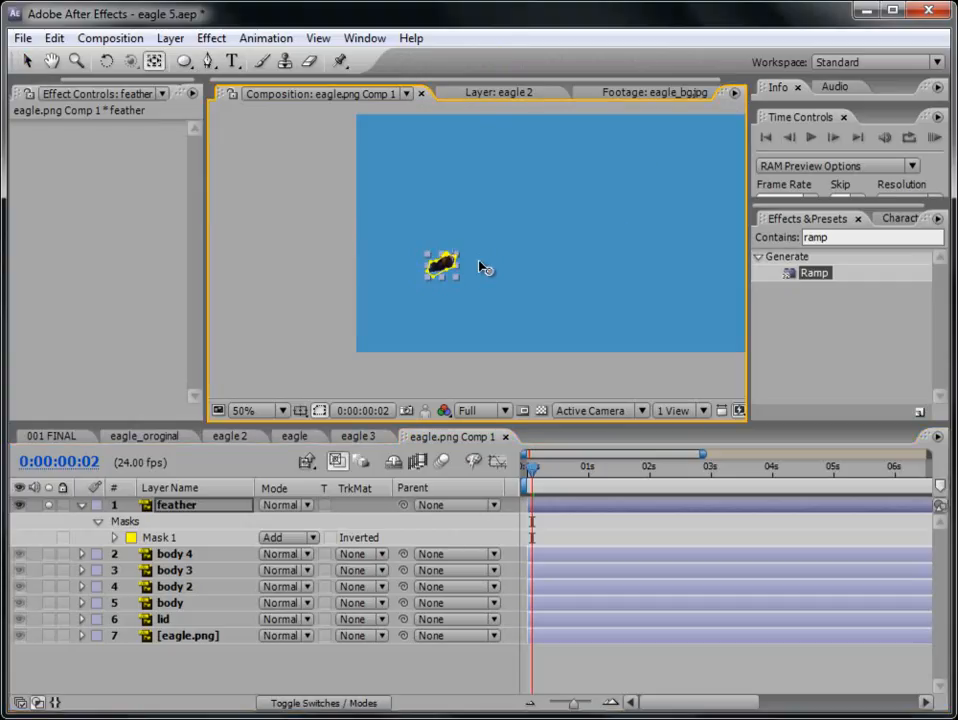
pyautogui.scroll(3, 481, 266)
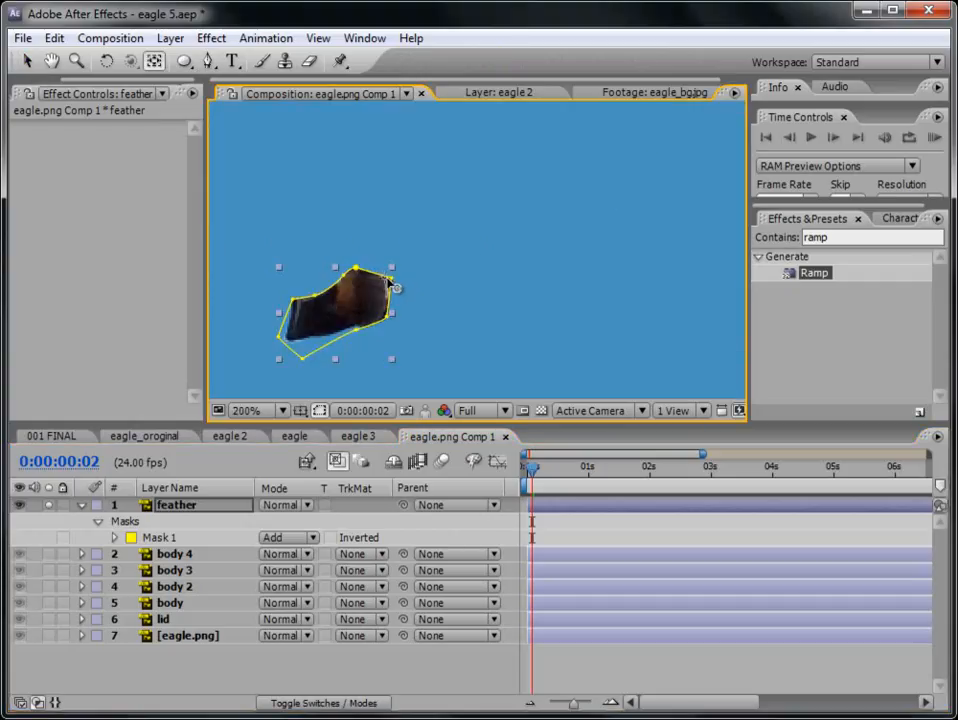
pyautogui.click(631, 669)
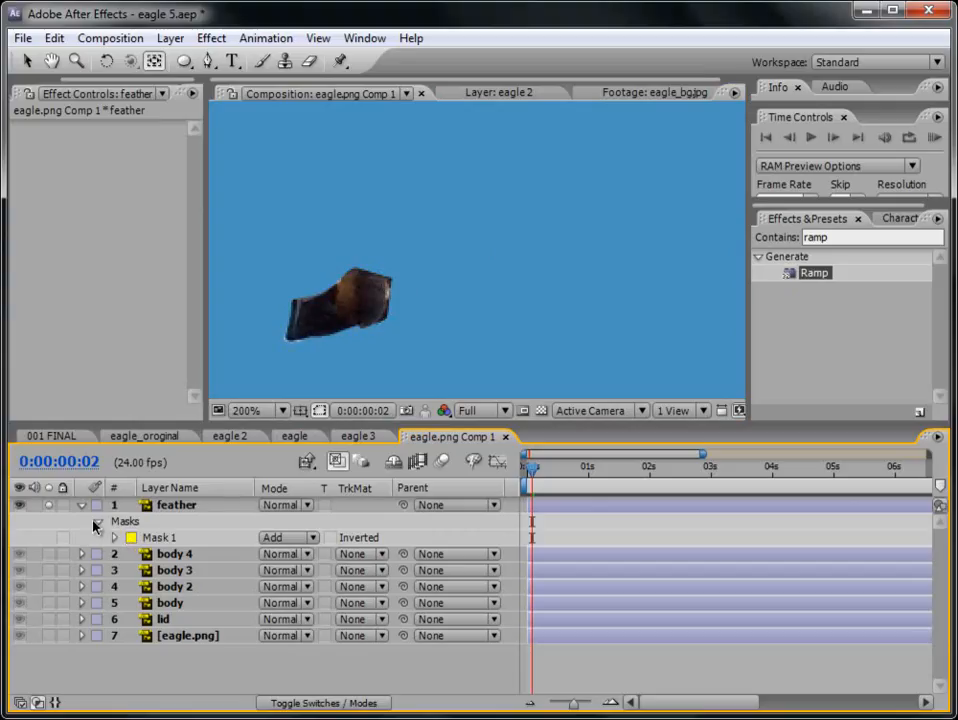
# - Reveal the feather layer's Rotation property and start a wiggle expression on it
pyautogui.click(165, 506)
pyautogui.press('r')
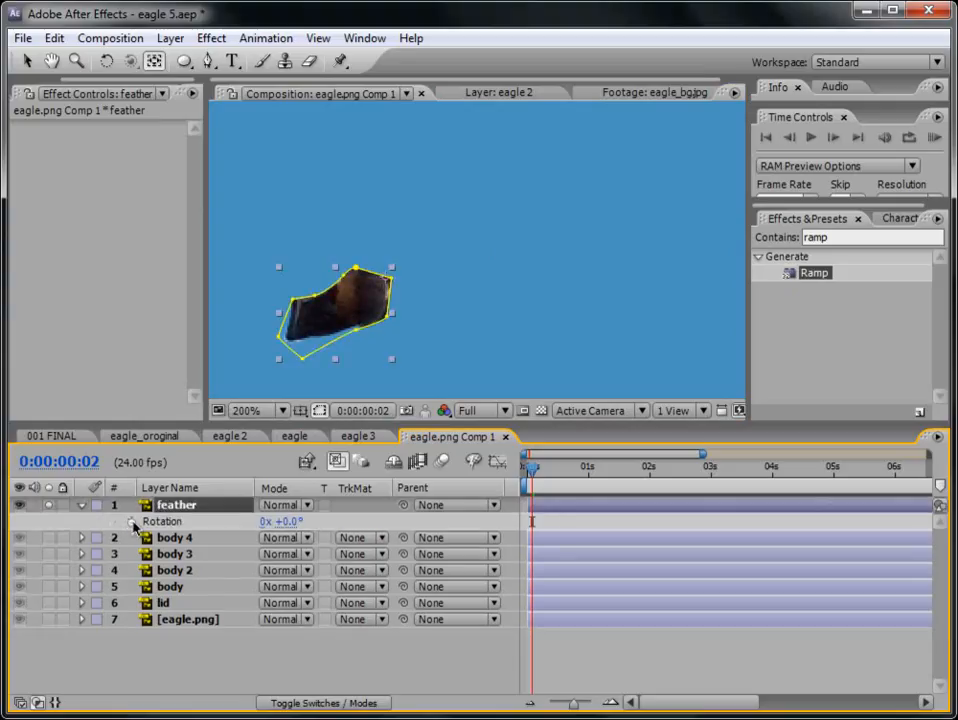
pyautogui.keyDown('alt'); pyautogui.click(133, 523); pyautogui.keyUp('alt')
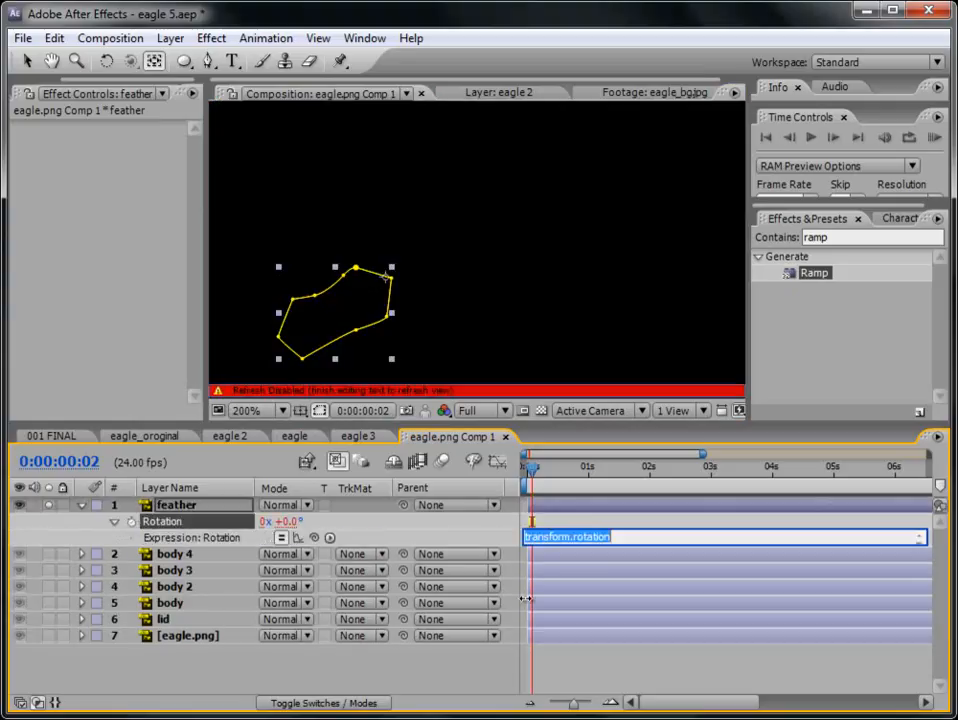
pyautogui.write('wiggle(10, 15')
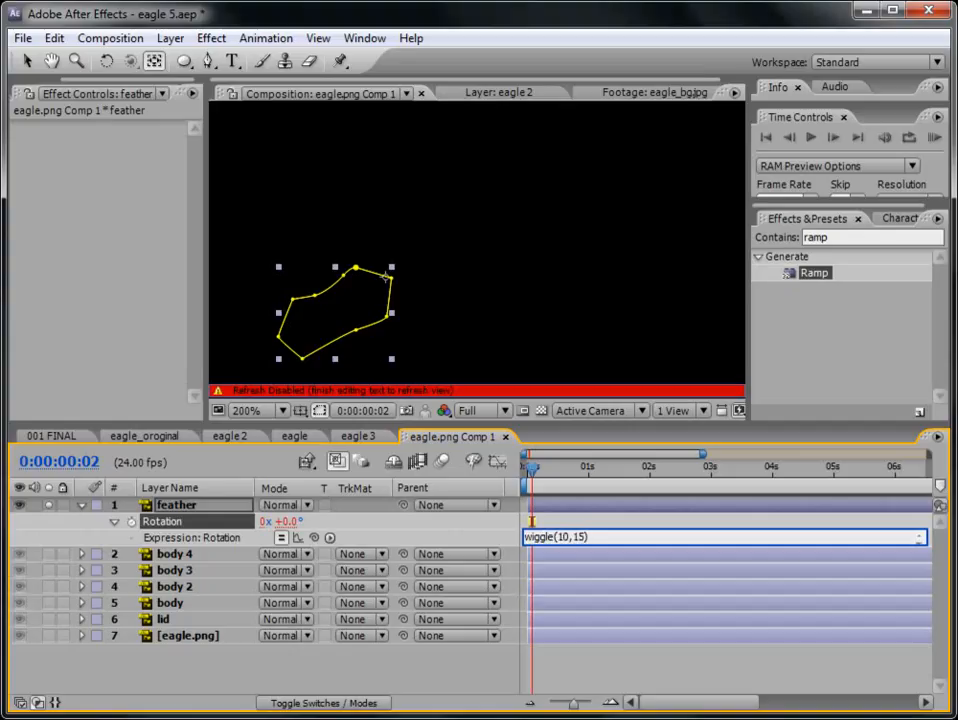
# - Apply the expression wiggle(10,15) to the feather layer's Rotation, preview it in isolation, and unsolo the layer
pyautogui.click(639, 680)
pyautogui.click(934, 137)
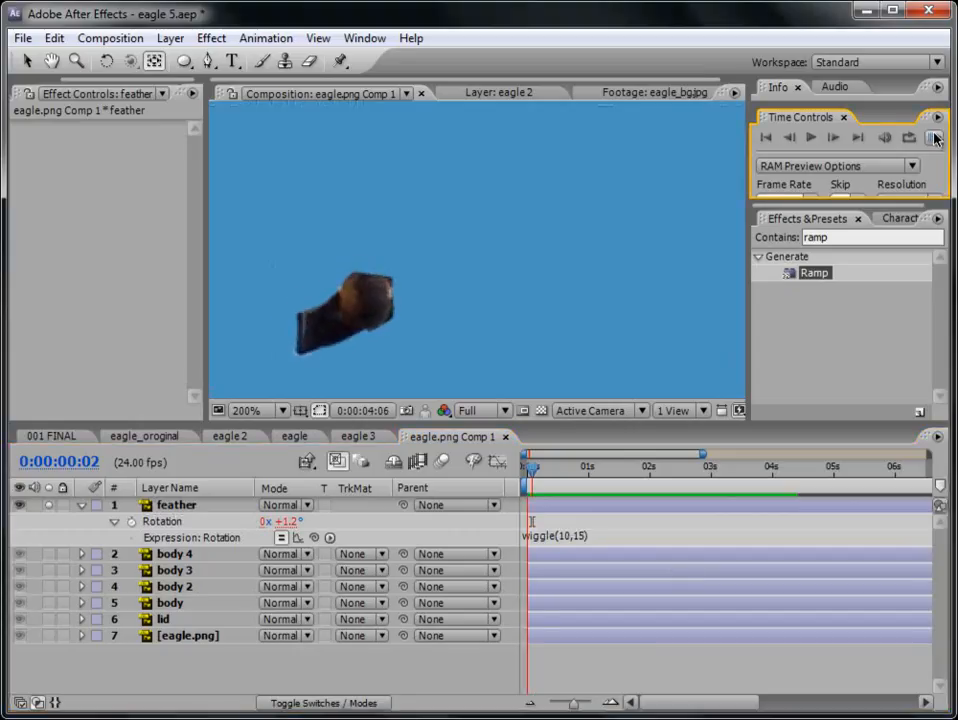
pyautogui.press('space')
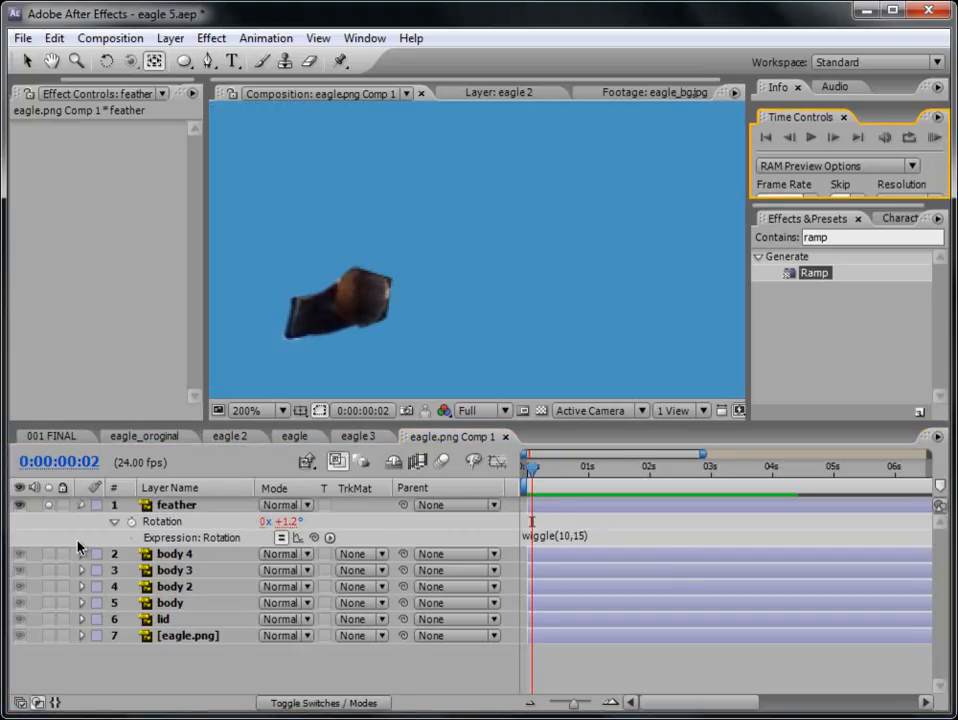
pyautogui.click(82, 505)
pyautogui.click(49, 505)
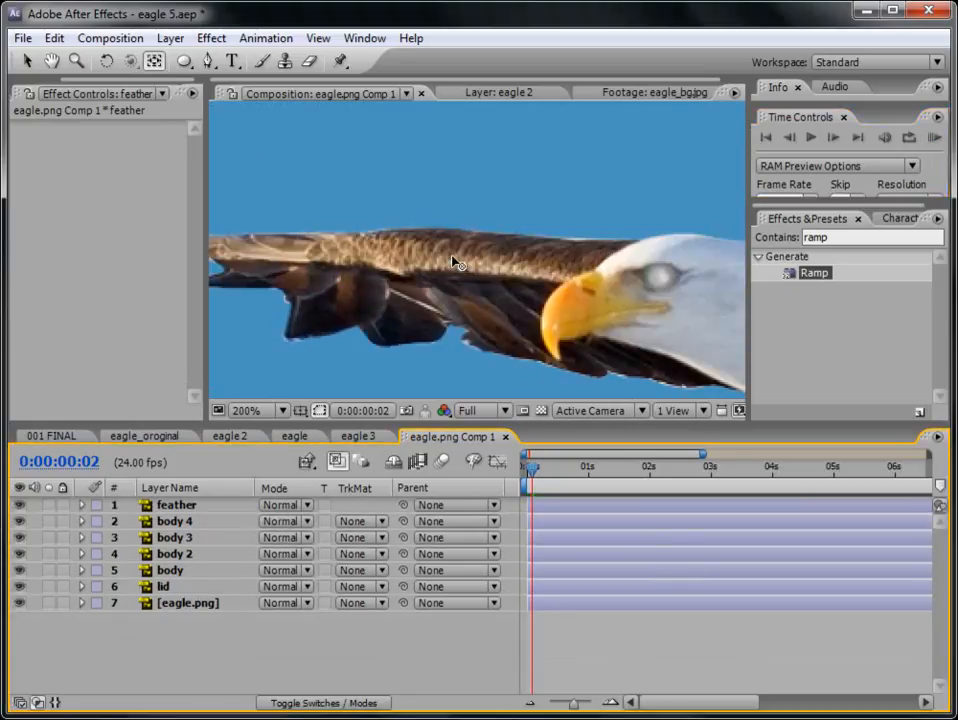
# - Duplicate the feather layer and move the copy over the neighbouring feather closer to the eagle's beak
pyautogui.scroll(-1, 452, 262)
pyautogui.click(565, 505)
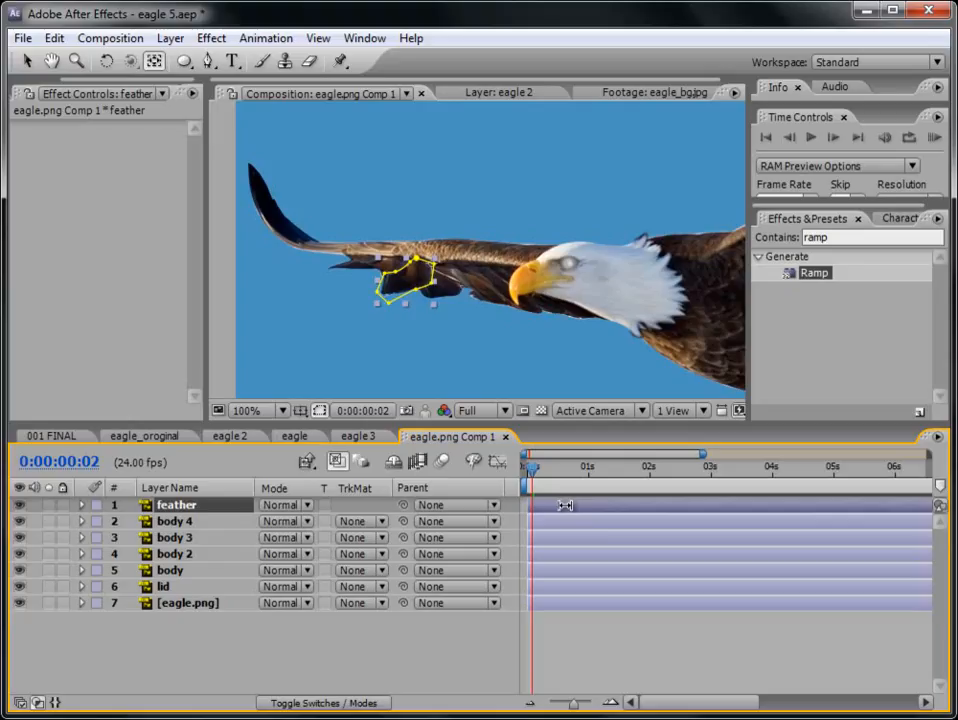
pyautogui.hotkey('ctrl', 'd')
pyautogui.click(27, 61)
pyautogui.moveTo(422, 301); pyautogui.dragTo(469, 307)
# - Adjust the Rotation of feather 2 and reduce its Scale to 71%
pyautogui.press('r')
pyautogui.moveTo(293, 525); pyautogui.dragTo(260, 522)
pyautogui.click(609, 654)
pyautogui.click(168, 514)
pyautogui.press('s')
pyautogui.click(590, 662)
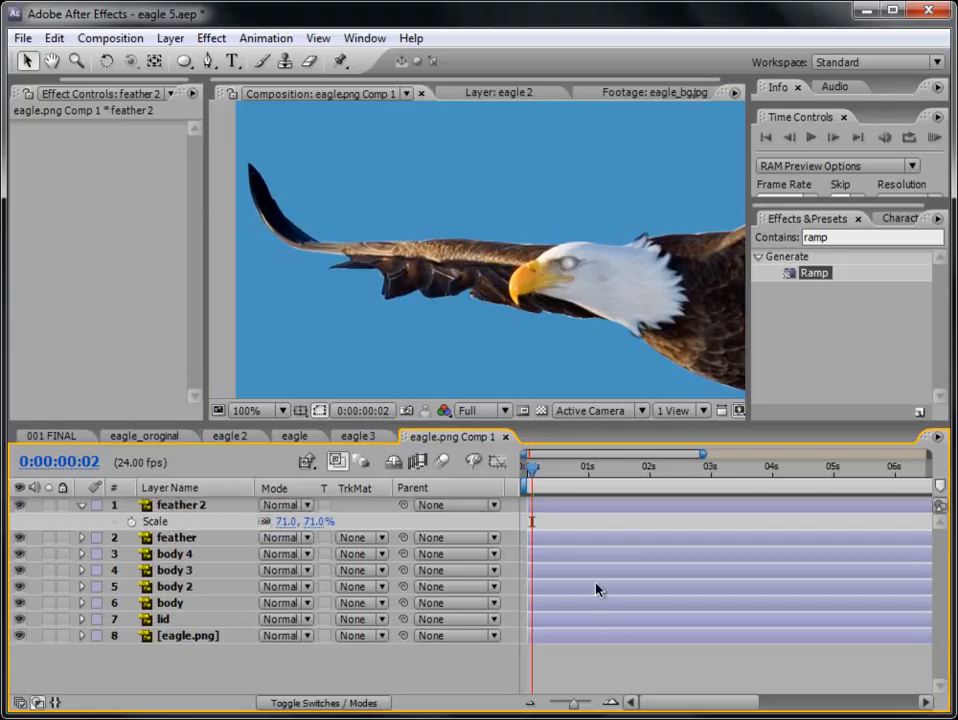
# - Run a RAM preview to check both wiggling feathers against the wing
pyautogui.click(934, 137)
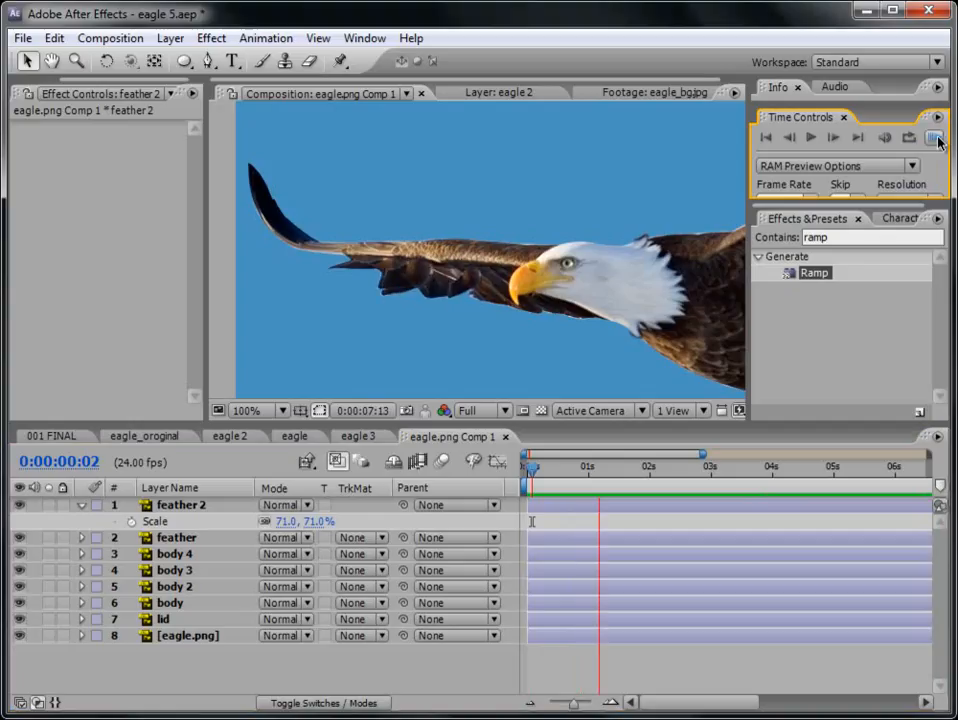
pyautogui.click(939, 141)
pyautogui.scroll(-1, 546, 314)
pyautogui.click(634, 656)
pyautogui.press('space')
# - Examine the eagle's body, tail and far wing feathers up close, then the whole bird
pyautogui.moveTo(600, 300); pyautogui.dragTo(505, 306)
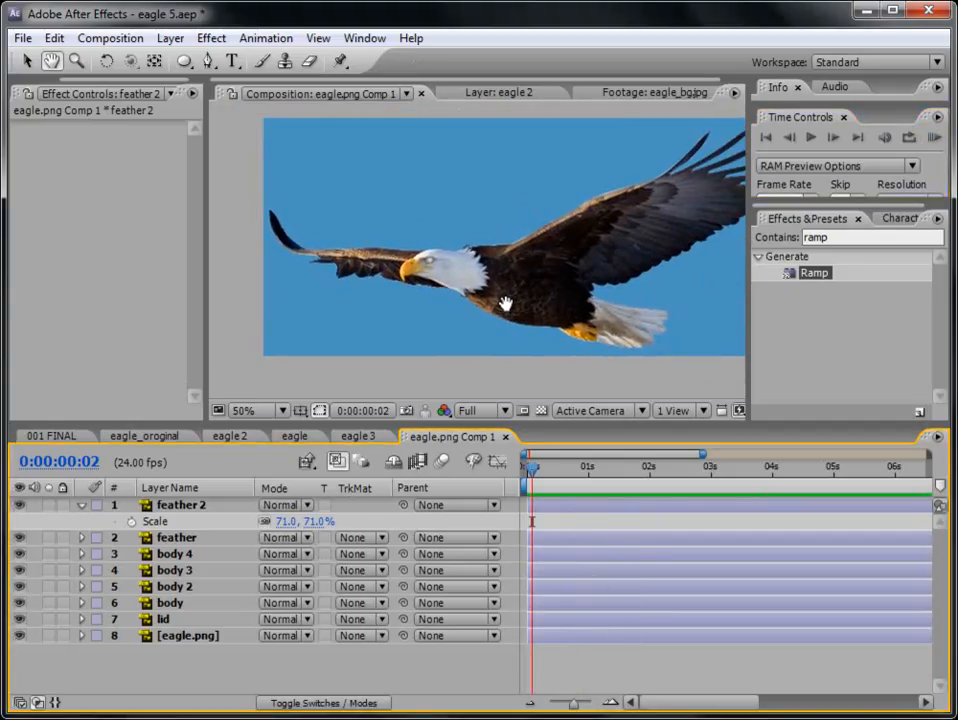
pyautogui.scroll(1, 642, 328)
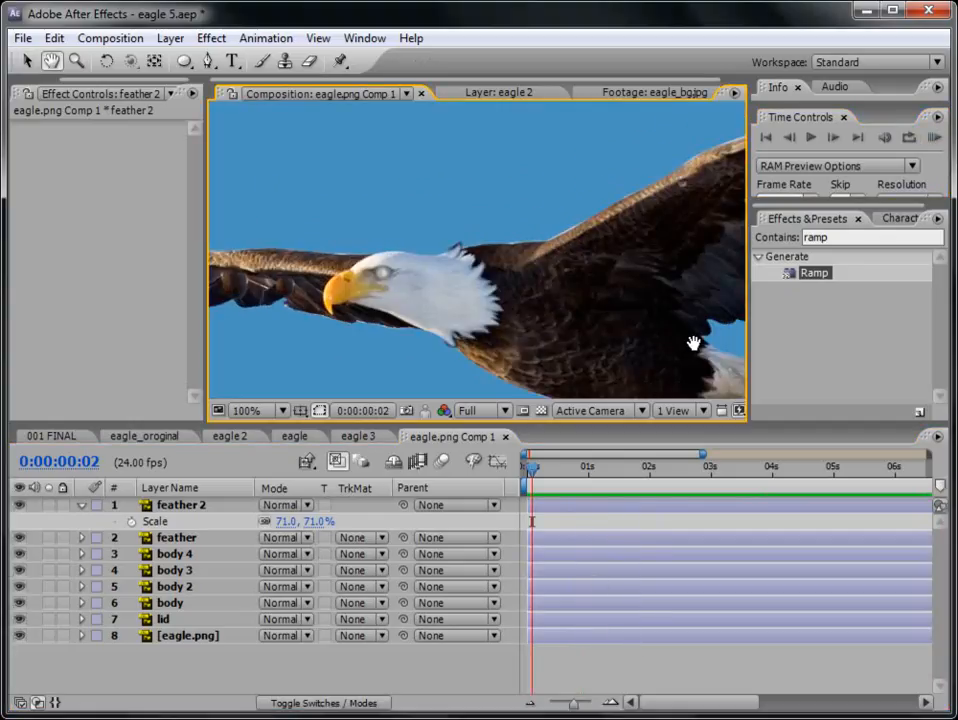
pyautogui.moveTo(690, 338); pyautogui.dragTo(485, 246)
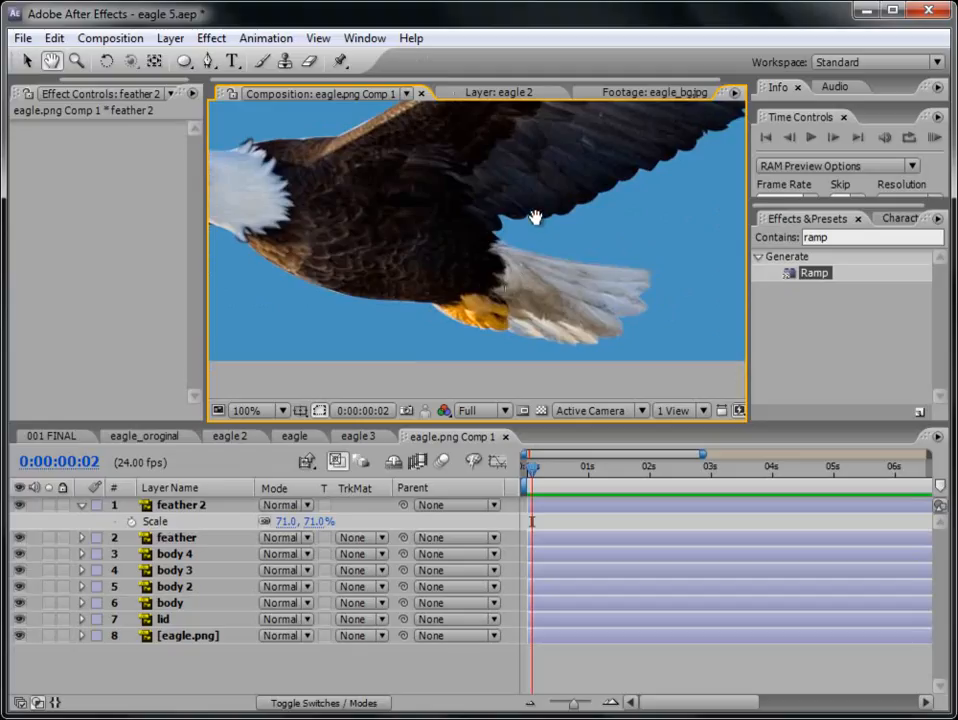
pyautogui.moveTo(535, 214); pyautogui.dragTo(560, 327)
pyautogui.press('space')
pyautogui.moveTo(564, 248); pyautogui.dragTo(350, 370)
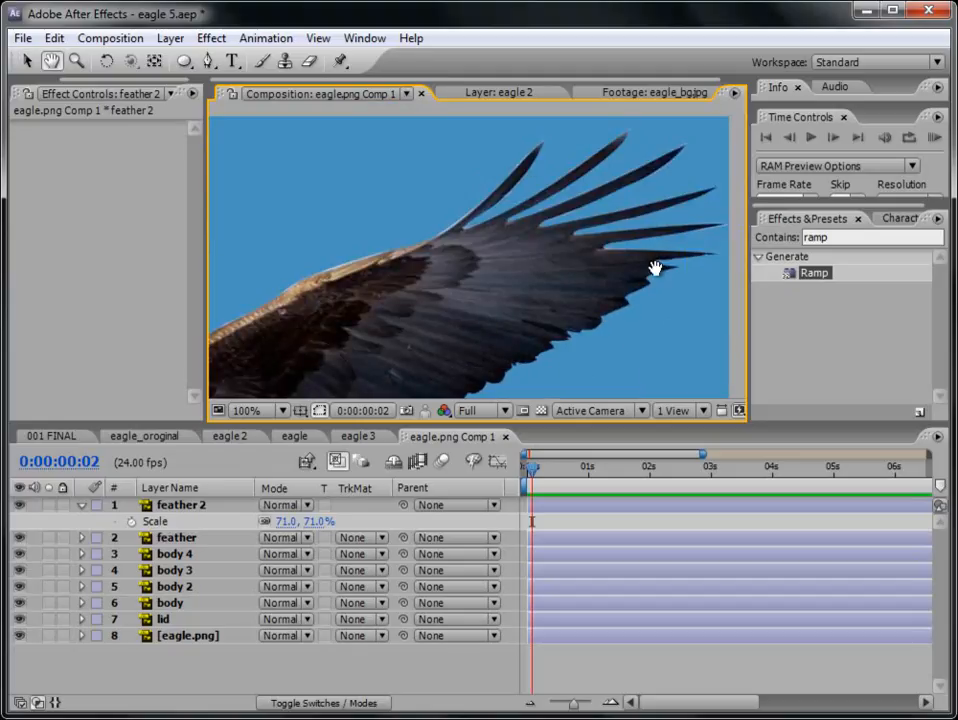
pyautogui.press('space')
pyautogui.moveTo(447, 287); pyautogui.dragTo(768, 247)
pyautogui.scroll(-1, 500, 257)
pyautogui.press('space')
pyautogui.moveTo(527, 307); pyautogui.dragTo(511, 286)
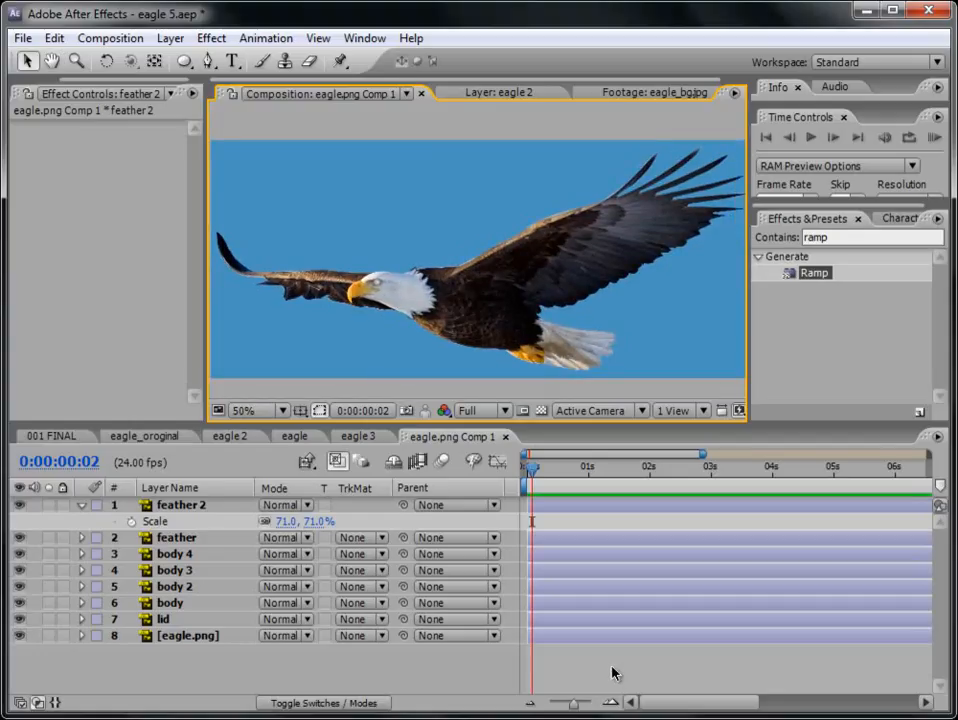
# - Collapse the feather 2 layer and preview the whole eagle's animation in a widened composition view
pyautogui.click(84, 505)
pyautogui.press('space')
pyautogui.moveTo(413, 316); pyautogui.dragTo(485, 296)
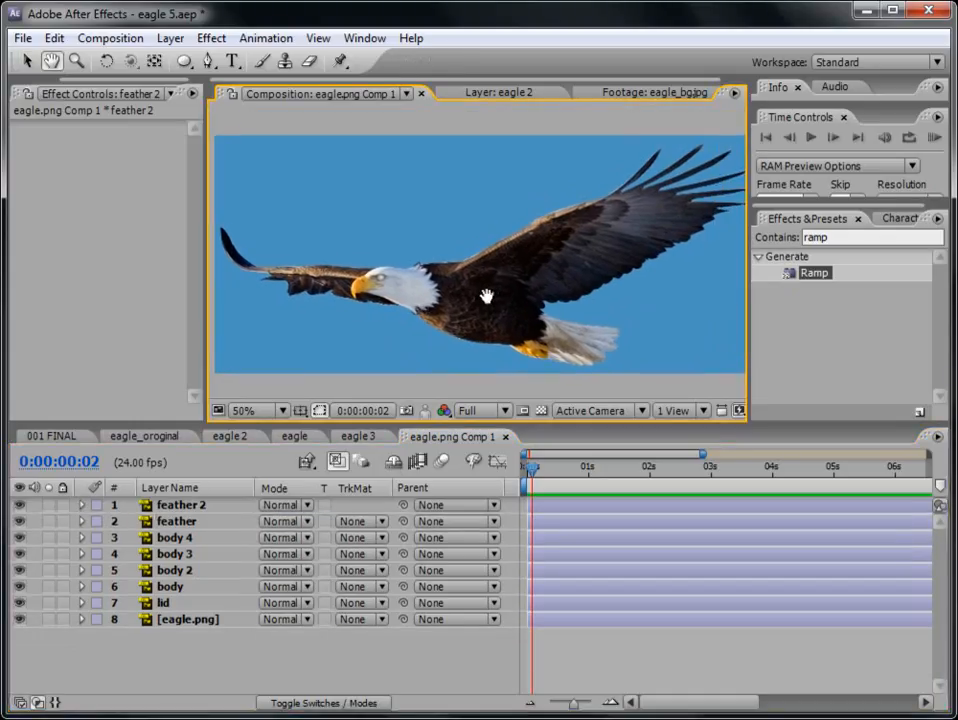
pyautogui.moveTo(204, 283); pyautogui.dragTo(167, 280)
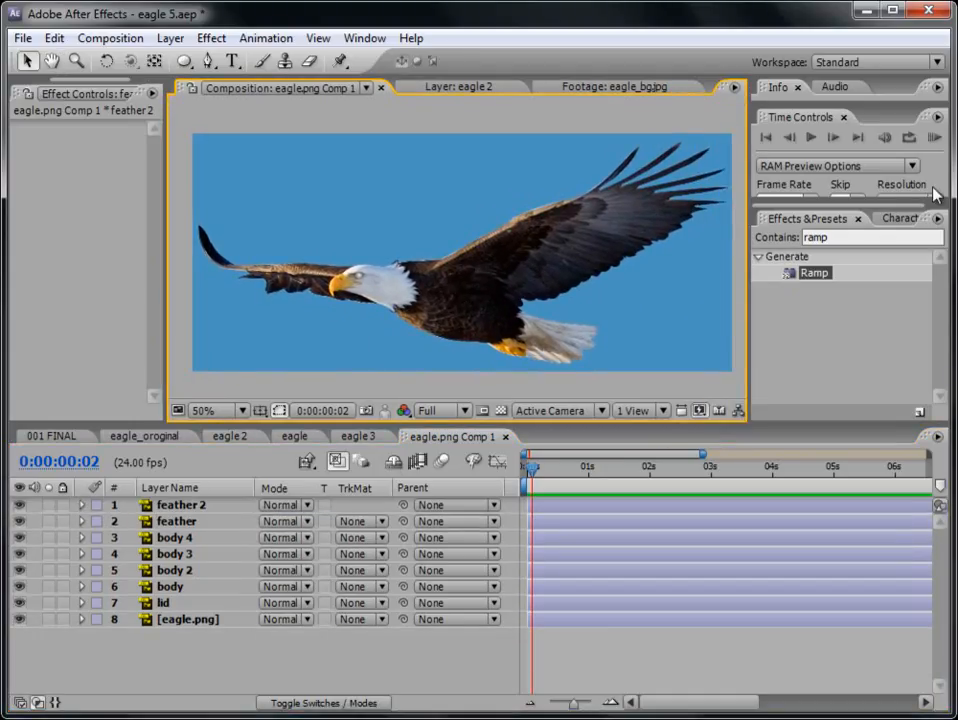
pyautogui.click(931, 139)
pyautogui.click(934, 141)
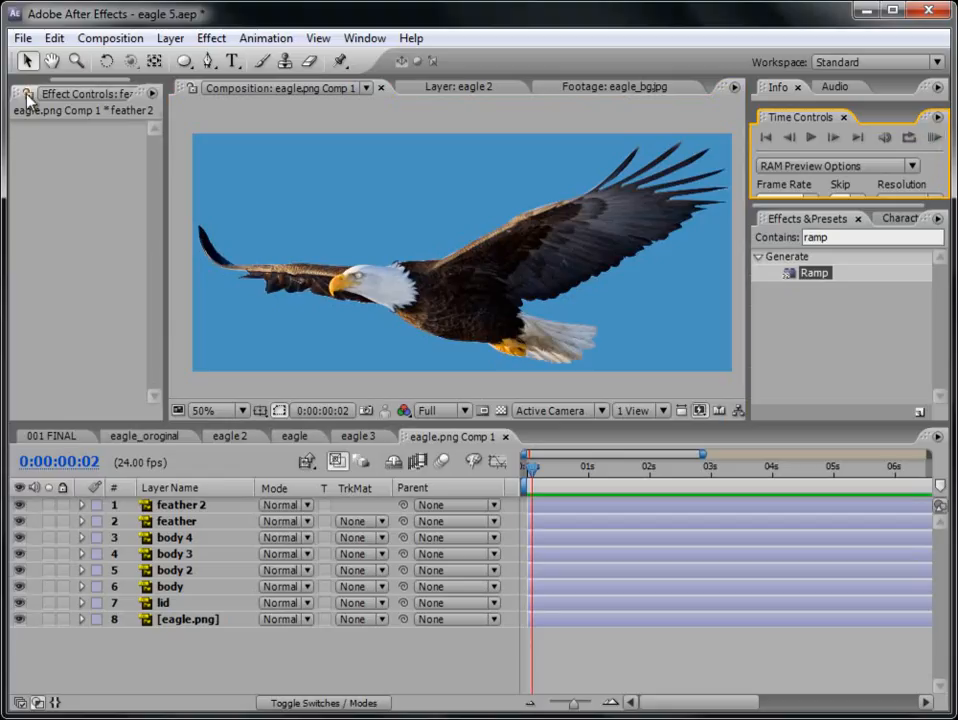
# - Close the feather 2 effect controls and open the eagle 3 composition from the tuts folder
pyautogui.moveTo(166, 107); pyautogui.dragTo(241, 115)
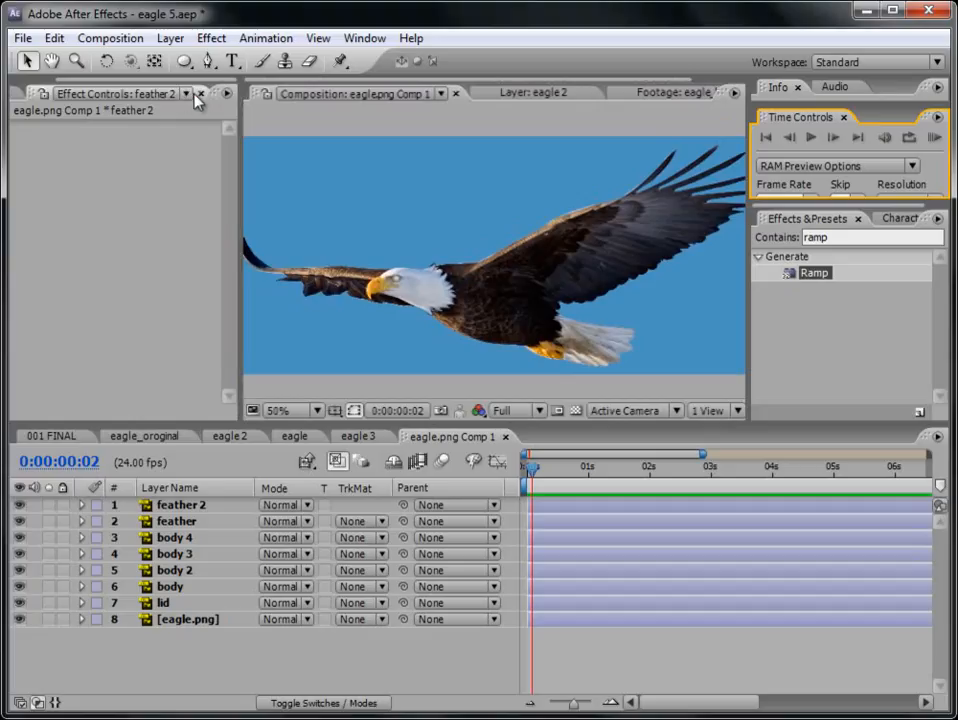
pyautogui.click(198, 93)
pyautogui.doubleClick(100, 341)
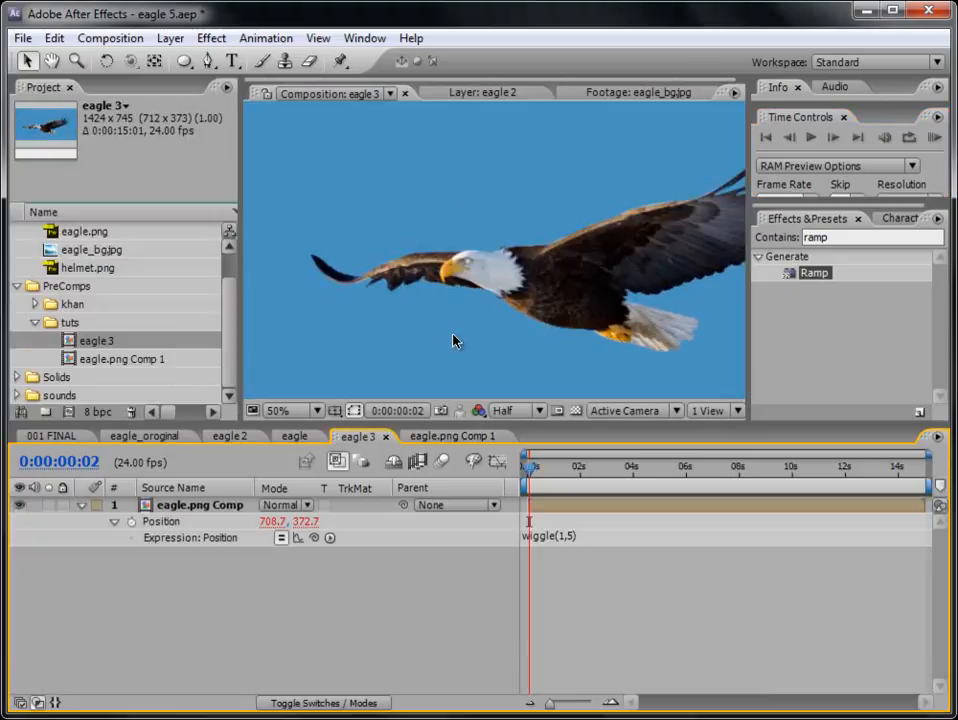
# - Preview the eagle 3 composition with its combined flying motion in an enlarged view
pyautogui.scroll(-2, 496, 270)
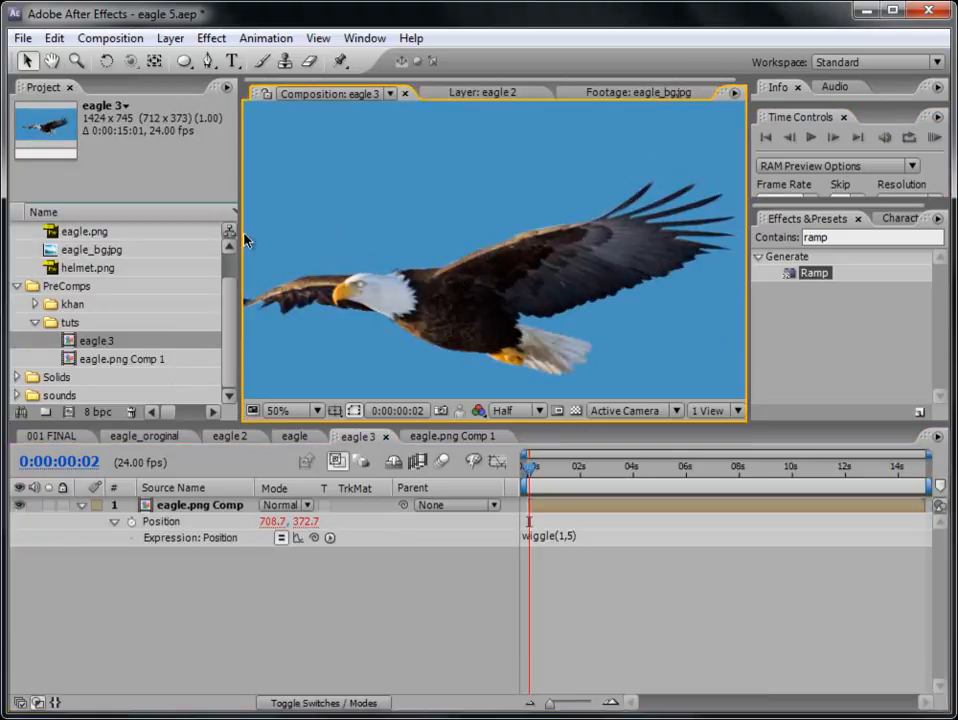
pyautogui.moveTo(242, 234); pyautogui.dragTo(149, 234)
pyautogui.click(932, 137)
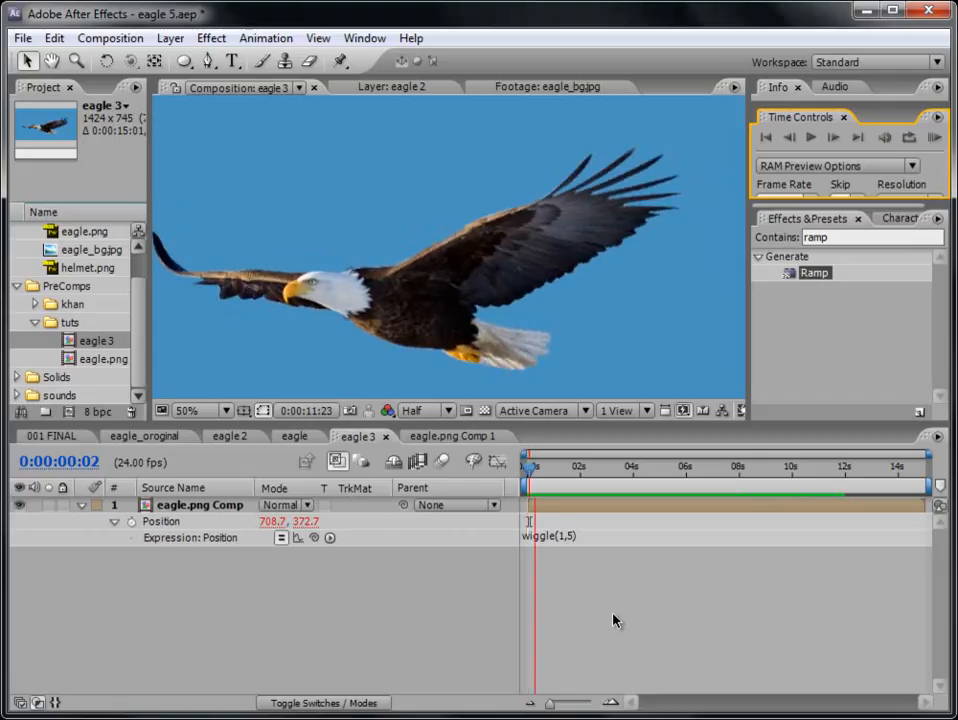
pyautogui.press('space')
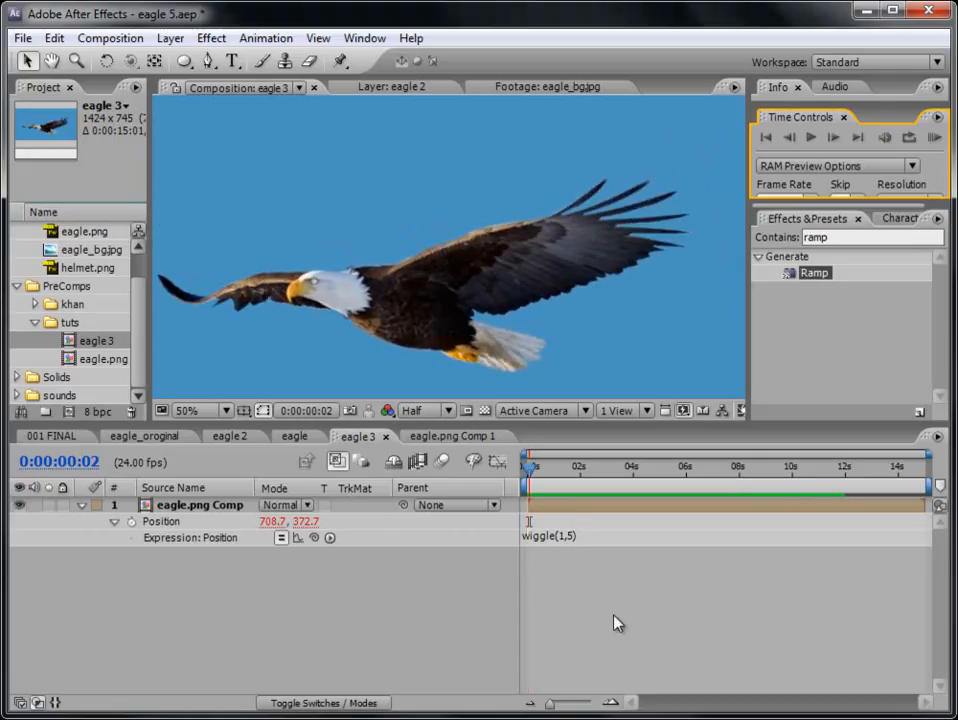
# - Save the project, collapse the eagle.png Comp layer's properties, and enlarge the project item list
pyautogui.click(549, 443)
pyautogui.hotkey('ctrl', 's')
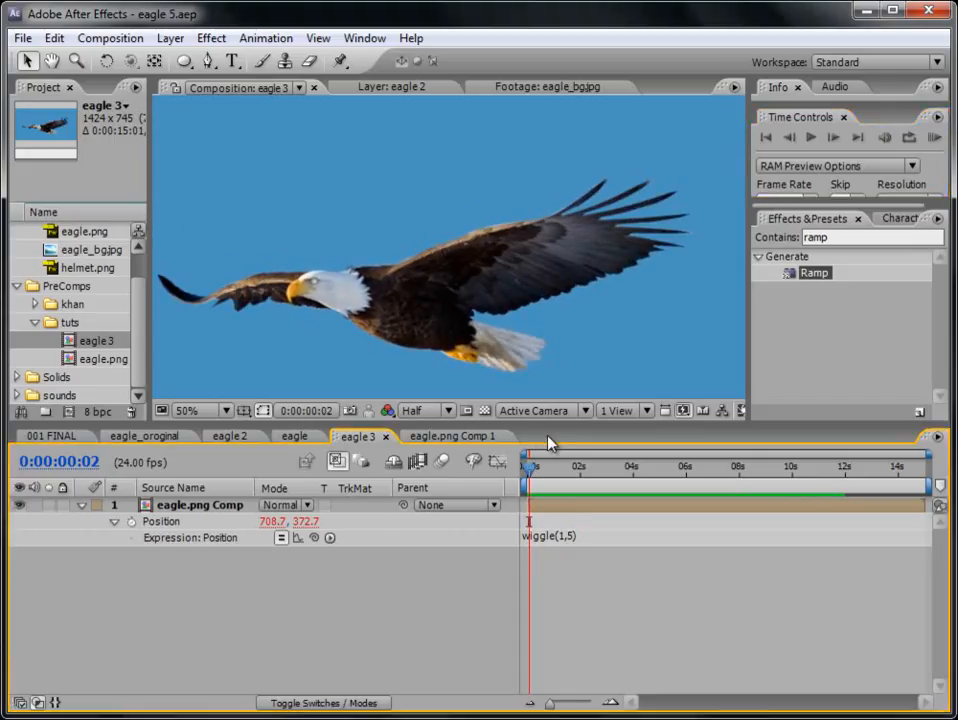
pyautogui.click(83, 505)
pyautogui.moveTo(150, 380); pyautogui.dragTo(284, 386)
pyautogui.moveTo(142, 423); pyautogui.dragTo(130, 482)
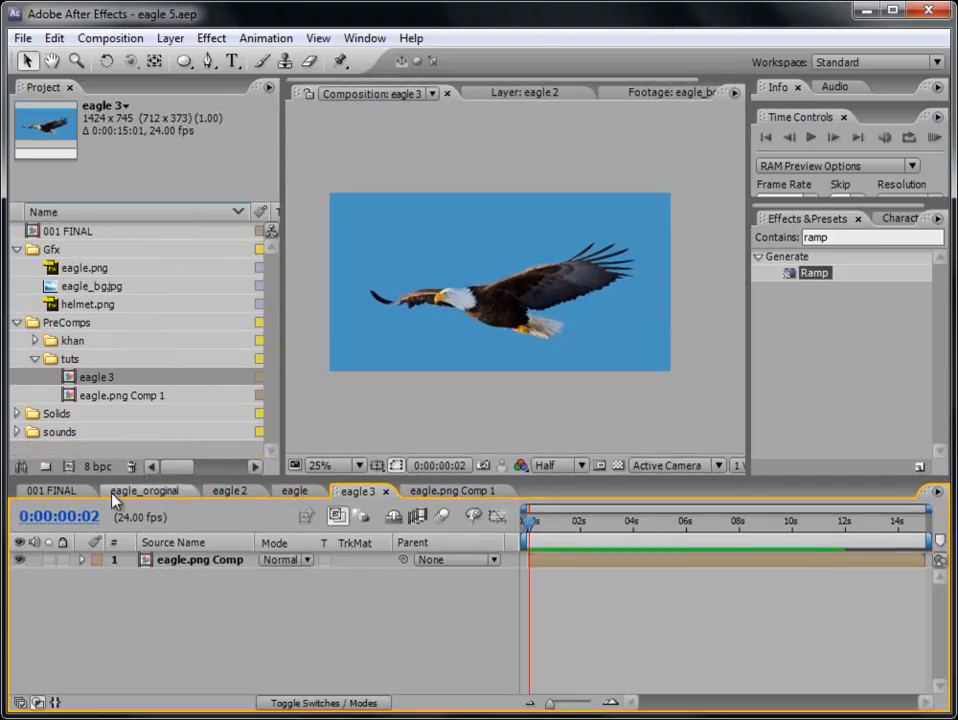
# - Start a new composition and name it 002 Final tut
pyautogui.click(108, 38)
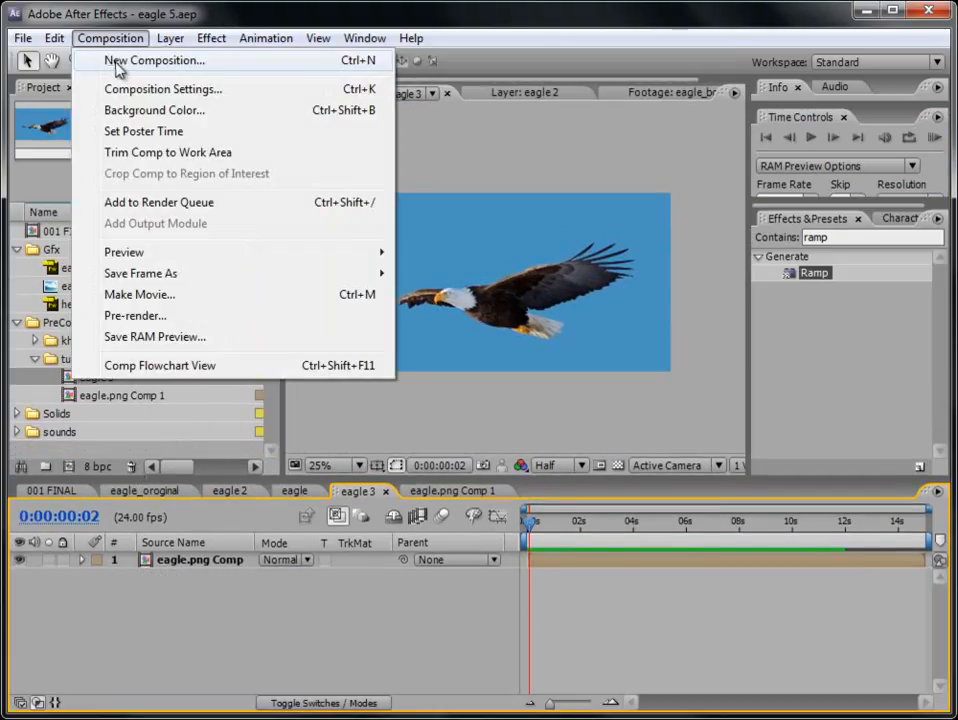
pyautogui.click(116, 62)
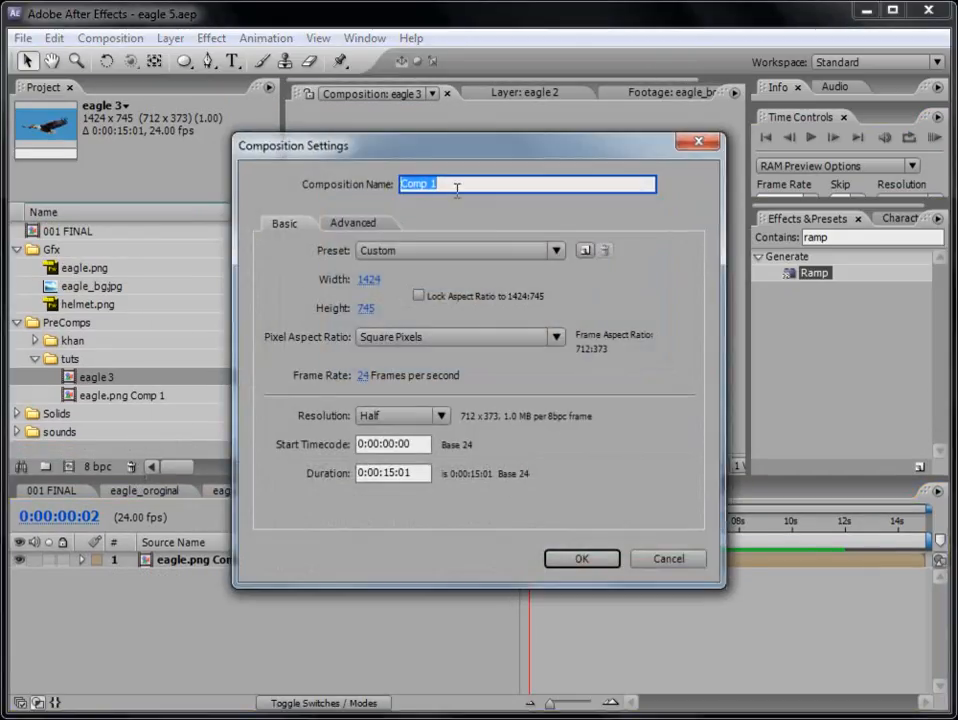
pyautogui.write('fi')
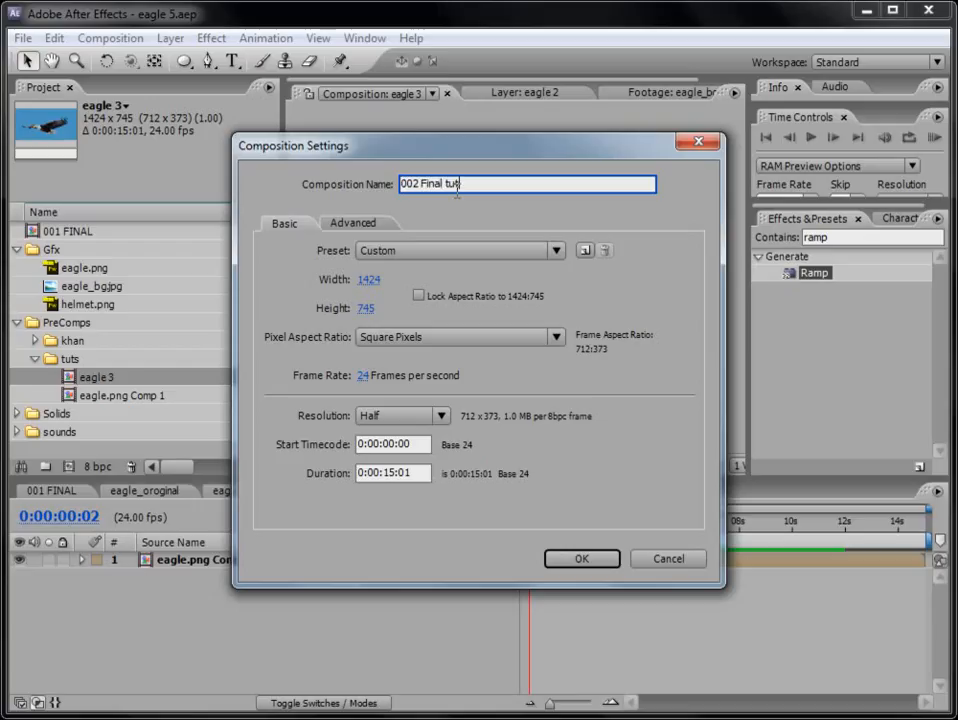
pyautogui.write('t')
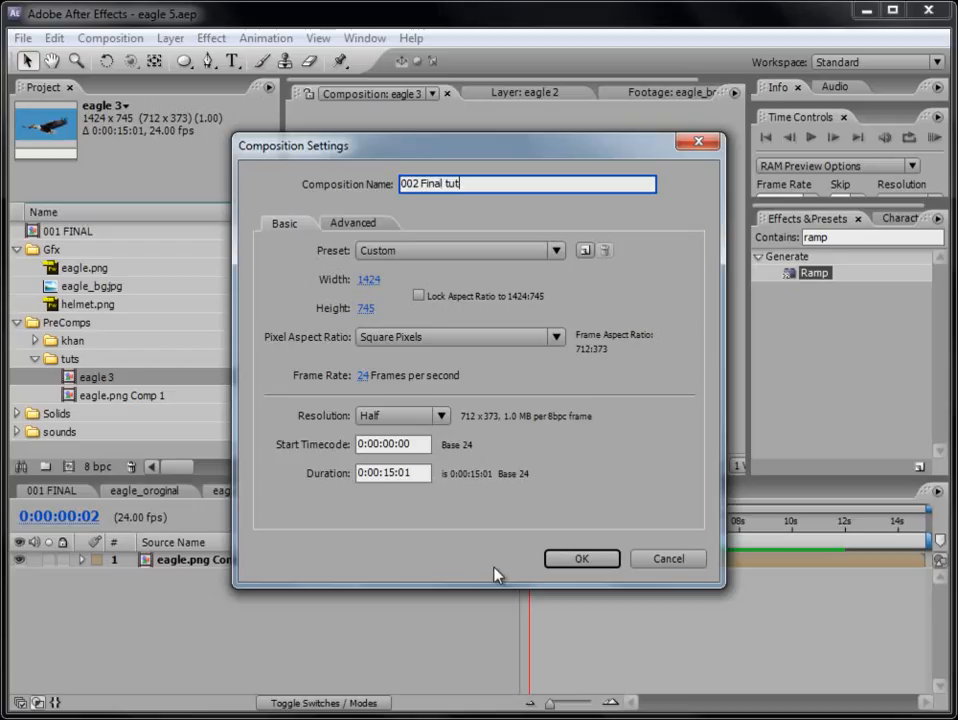
# - Lock the new composition's aspect ratio to 16:9, set its width to 1280 for a 1280 x 720 frame, and create it
pyautogui.click(421, 251)
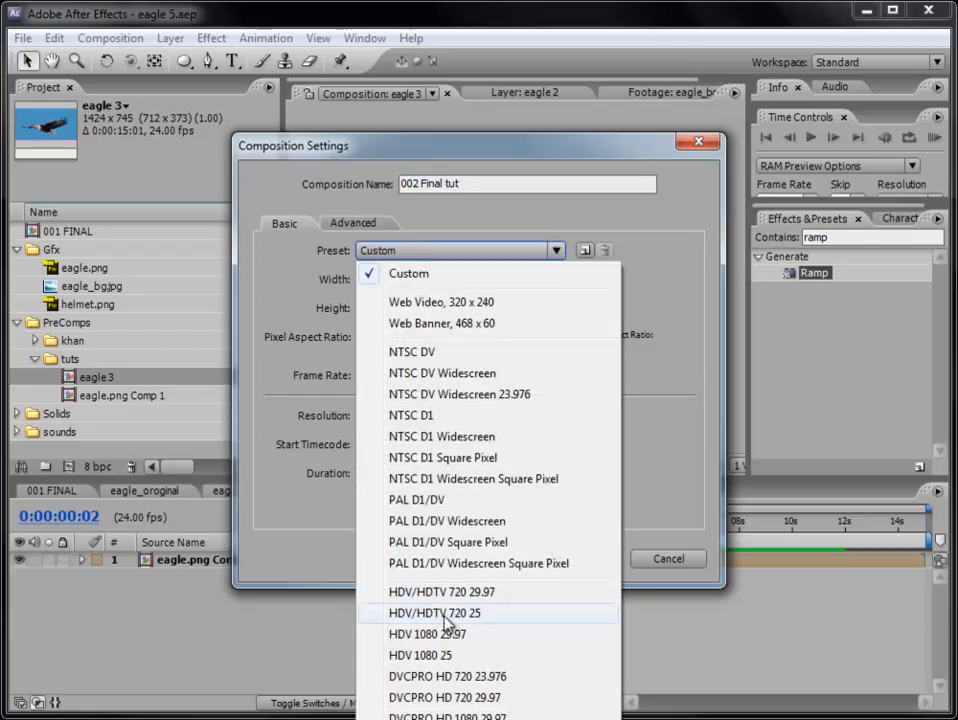
pyautogui.click(449, 673)
pyautogui.click(417, 296)
pyautogui.click(369, 282)
pyautogui.write('1280')
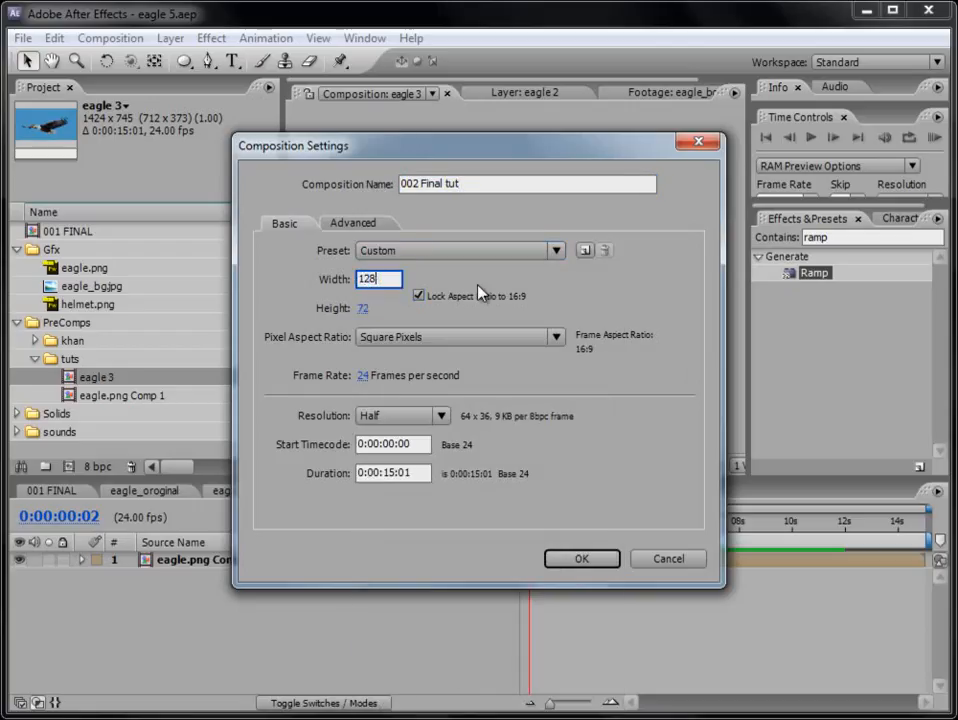
pyautogui.click(583, 559)
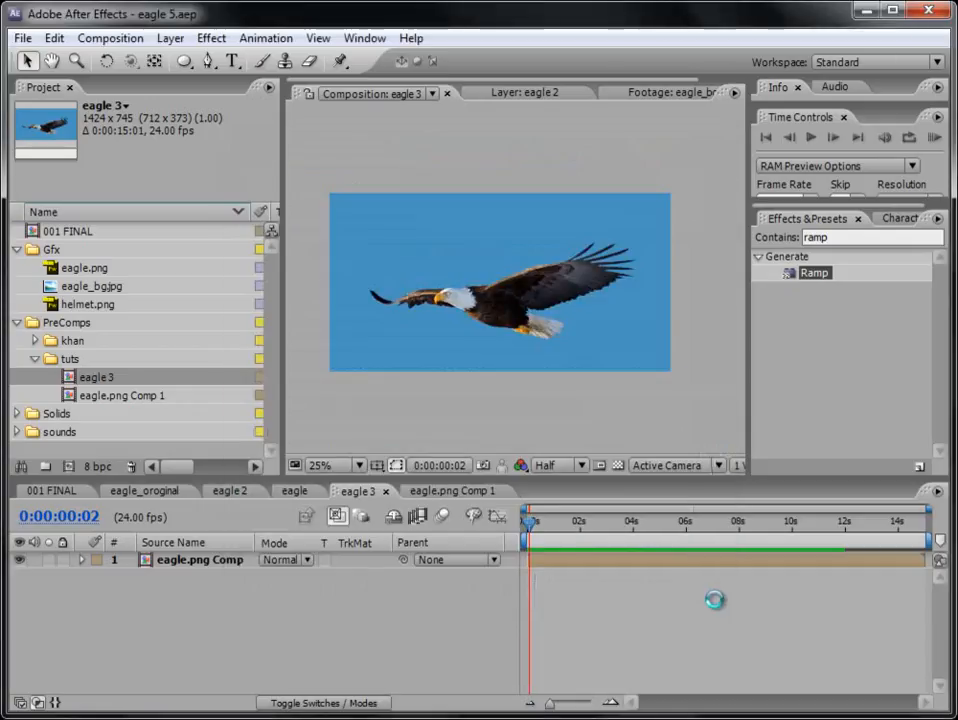
# - Move the 002 Final tut composition out of the tuts folder to the project's root and look at 001 FINAL for reference
pyautogui.scroll(-2, 560, 353)
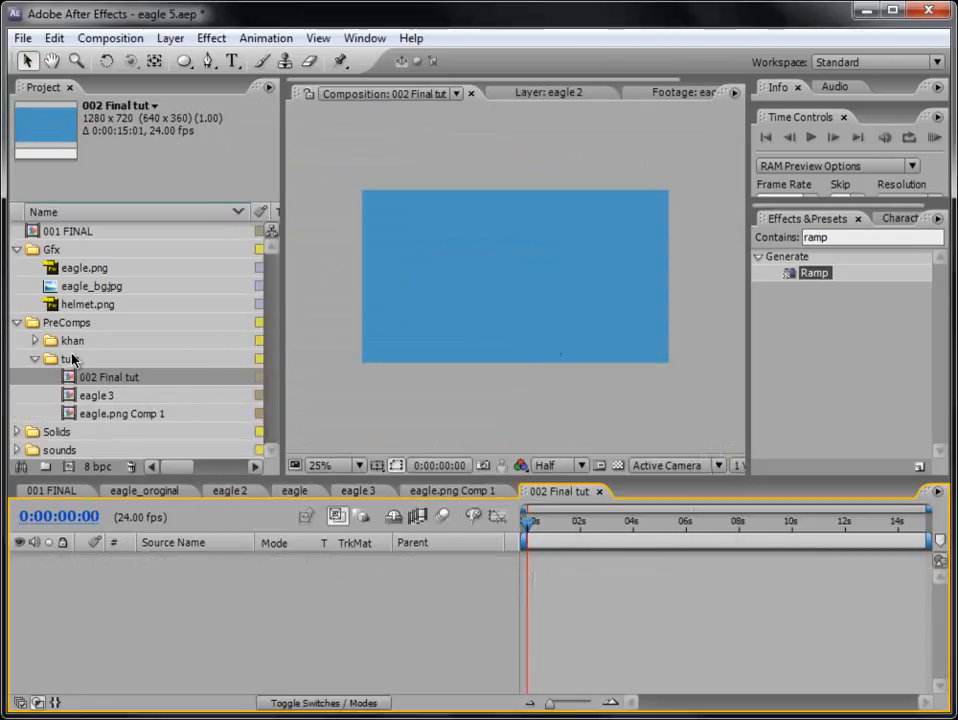
pyautogui.moveTo(150, 479); pyautogui.dragTo(22, 250)
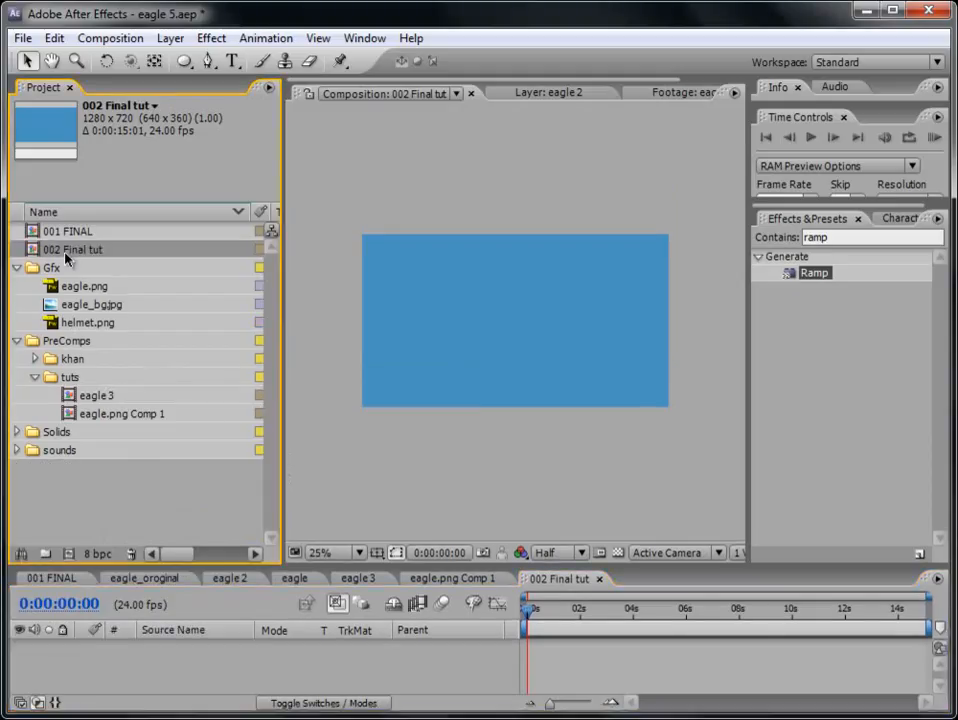
pyautogui.click(74, 234)
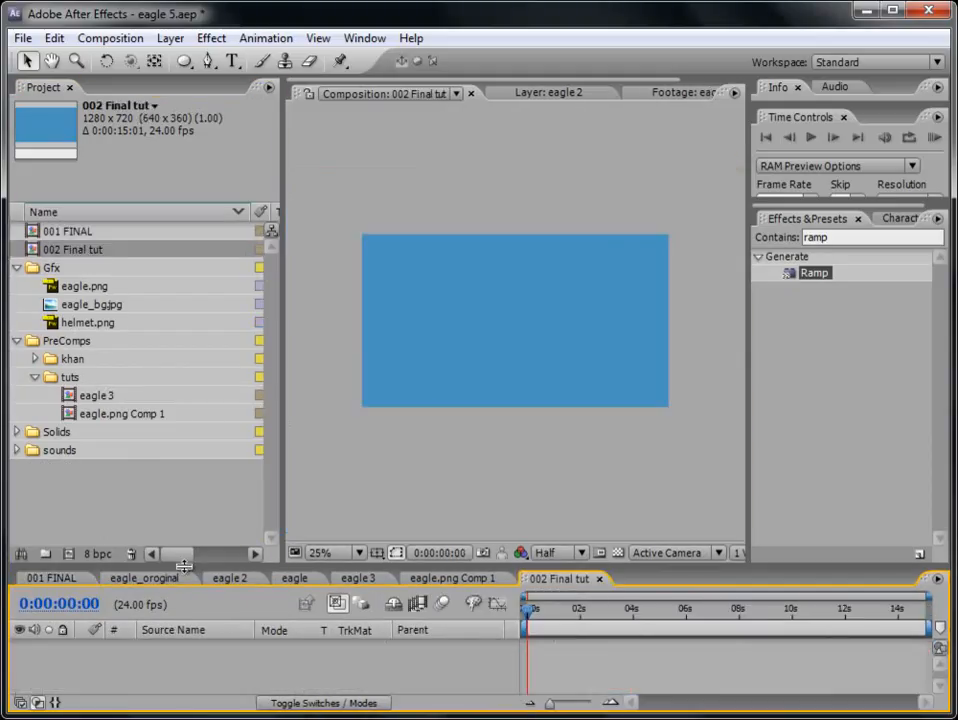
pyautogui.moveTo(184, 567); pyautogui.dragTo(199, 500)
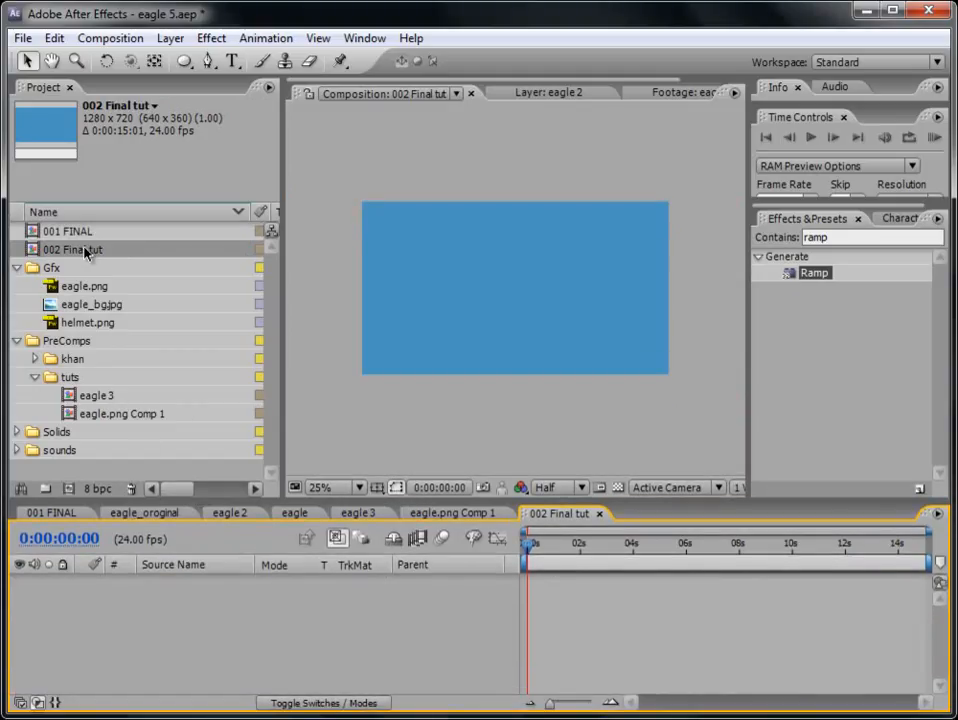
# - Add the eagle 3 composition as a centred layer in 002 Final tut
pyautogui.click(99, 397)
pyautogui.moveTo(130, 505); pyautogui.dragTo(552, 407)
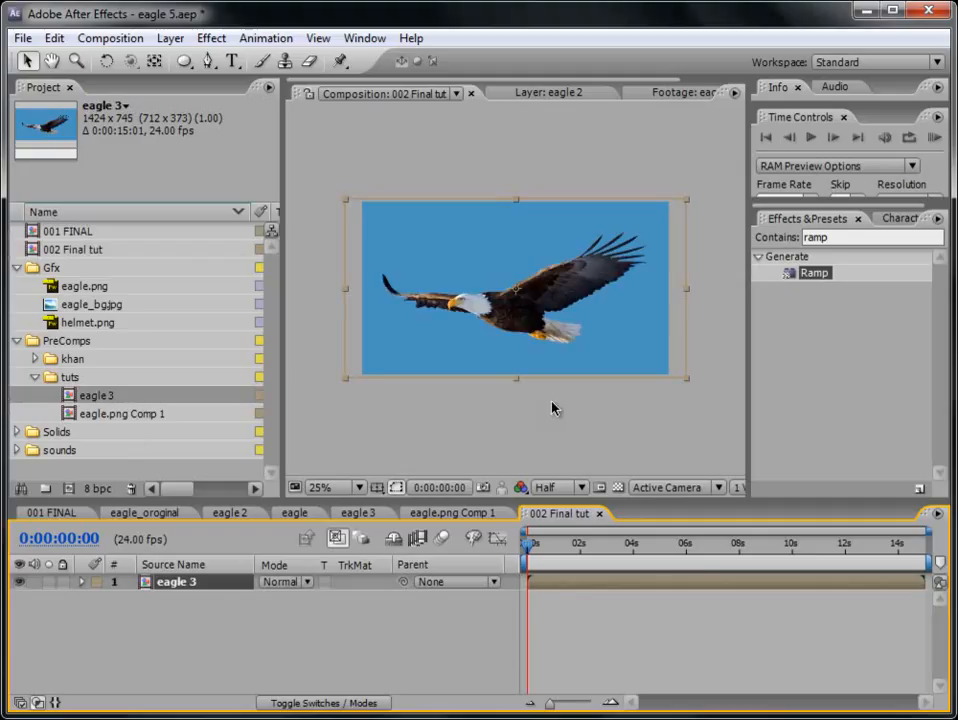
pyautogui.press('.')
pyautogui.press(',')
# - Make the eagle 3 layer 3D and set the current time to 0:00:10:00
pyautogui.click(323, 703)
pyautogui.click(366, 581)
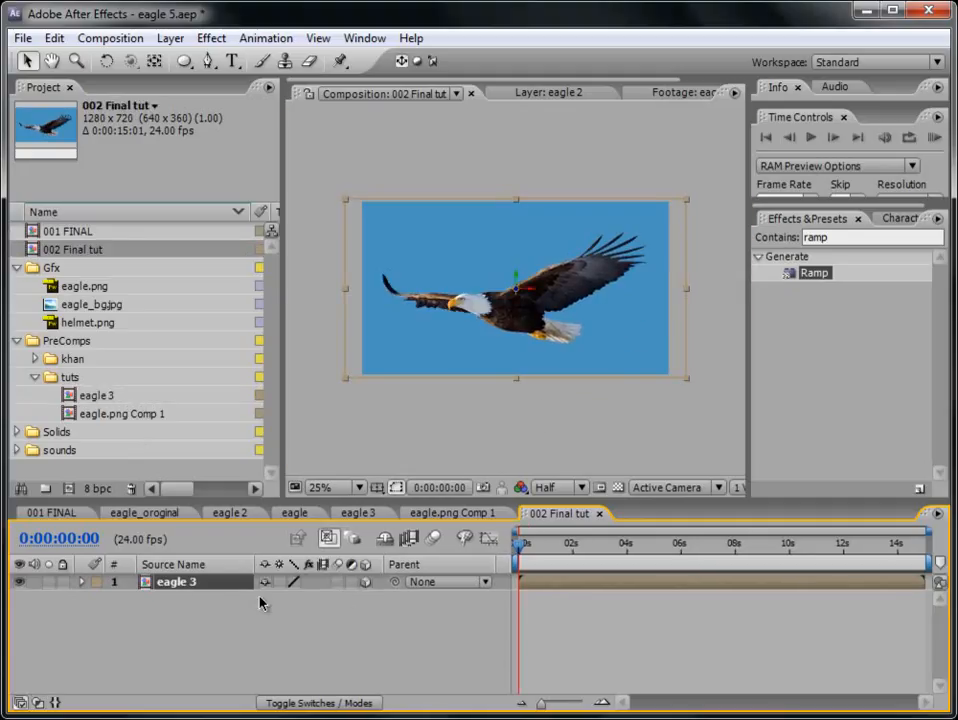
pyautogui.click(790, 556)
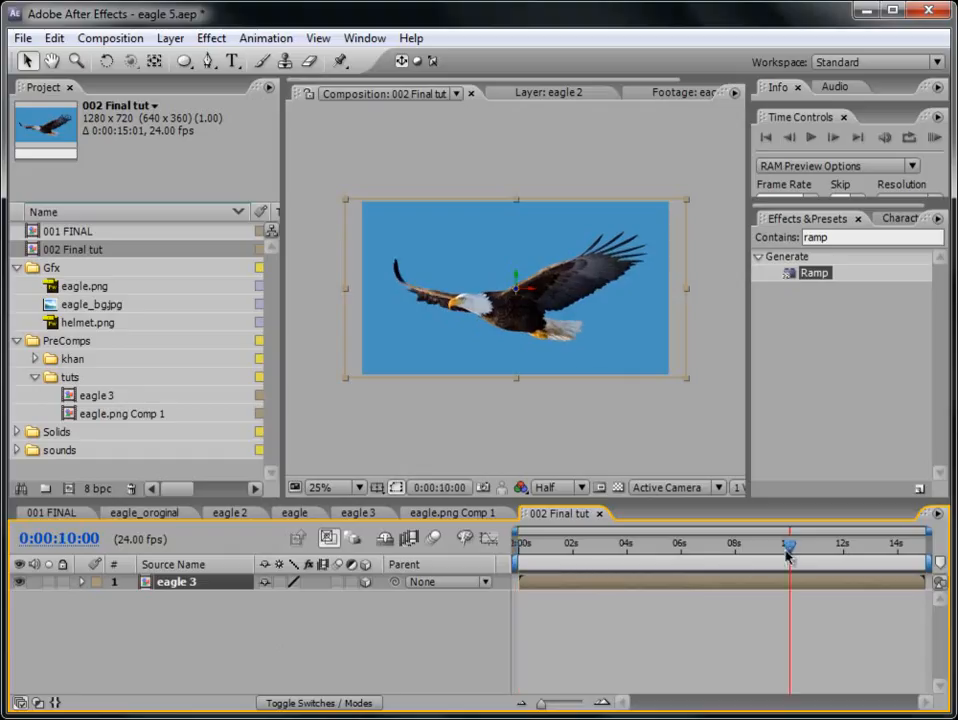
# - Keyframe the eagle 3 layer's position at 0:00:10:00, and at 0:00:00:00 move it farther back to the upper right, about 1189.9, -22.9, 1316.0
pyautogui.press('p')
pyautogui.click(130, 598)
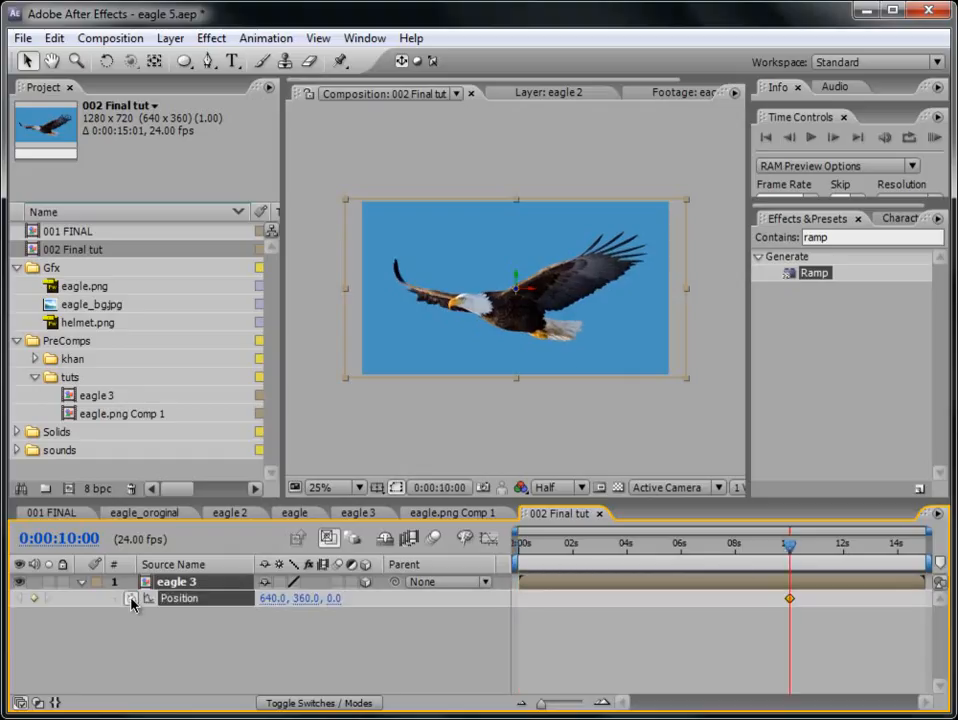
pyautogui.moveTo(793, 563); pyautogui.dragTo(505, 567)
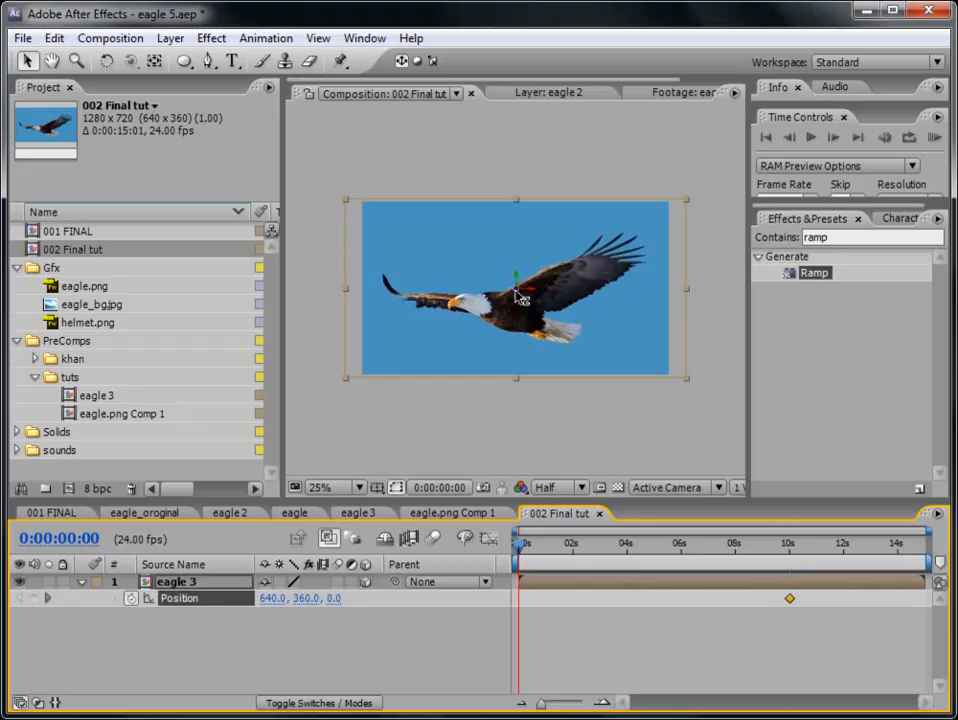
pyautogui.moveTo(516, 290); pyautogui.dragTo(267, 359)
pyautogui.moveTo(532, 308); pyautogui.dragTo(604, 252)
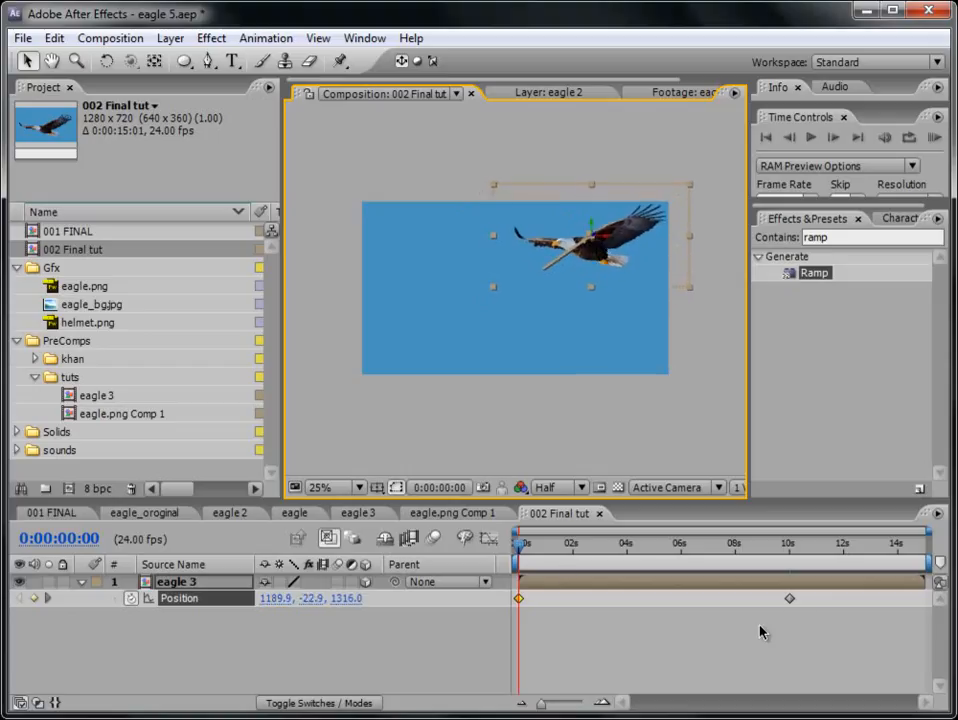
# - Apply Easy Ease to both position keyframes of the eagle 3 layer and check the motion
pyautogui.moveTo(800, 621); pyautogui.dragTo(515, 601)
pyautogui.rightClick(517, 599)
pyautogui.moveTo(640, 716)
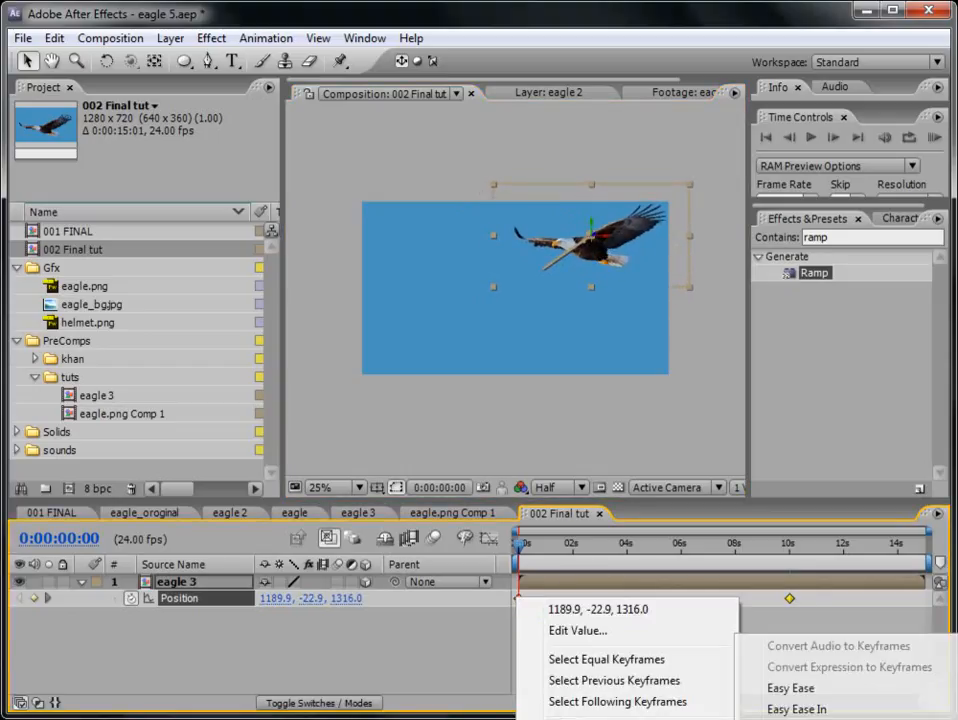
pyautogui.click(797, 688)
pyautogui.moveTo(690, 548); pyautogui.dragTo(624, 556)
# - Add eagle_bg.jpg as a layer beneath eagle 3 and shift it down and right so its upper-left part fills the frame
pyautogui.click(68, 305)
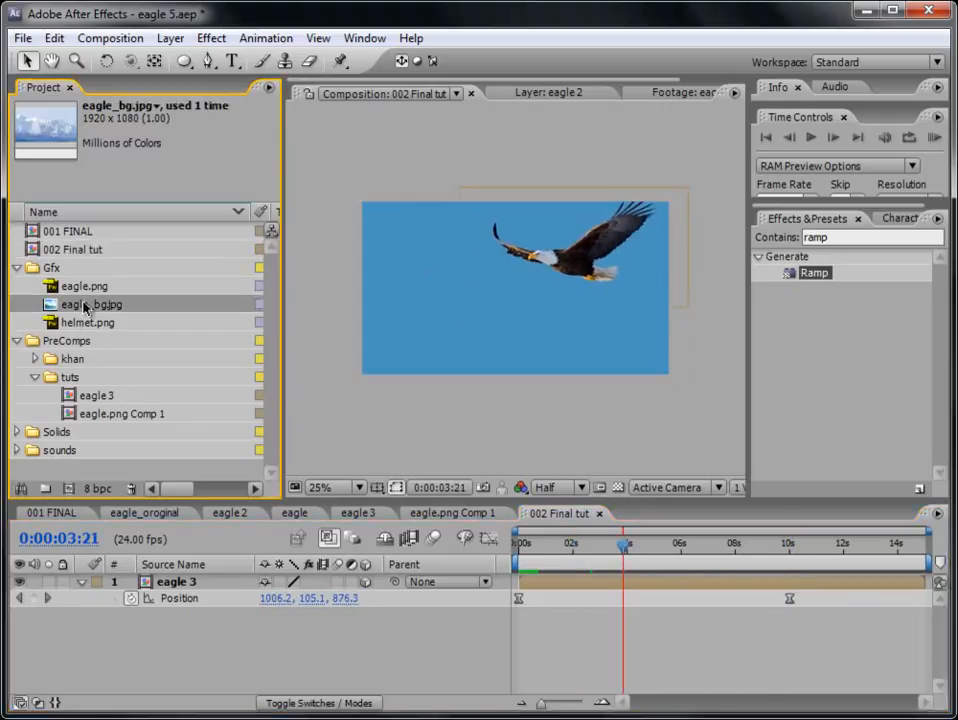
pyautogui.moveTo(87, 312); pyautogui.dragTo(203, 626)
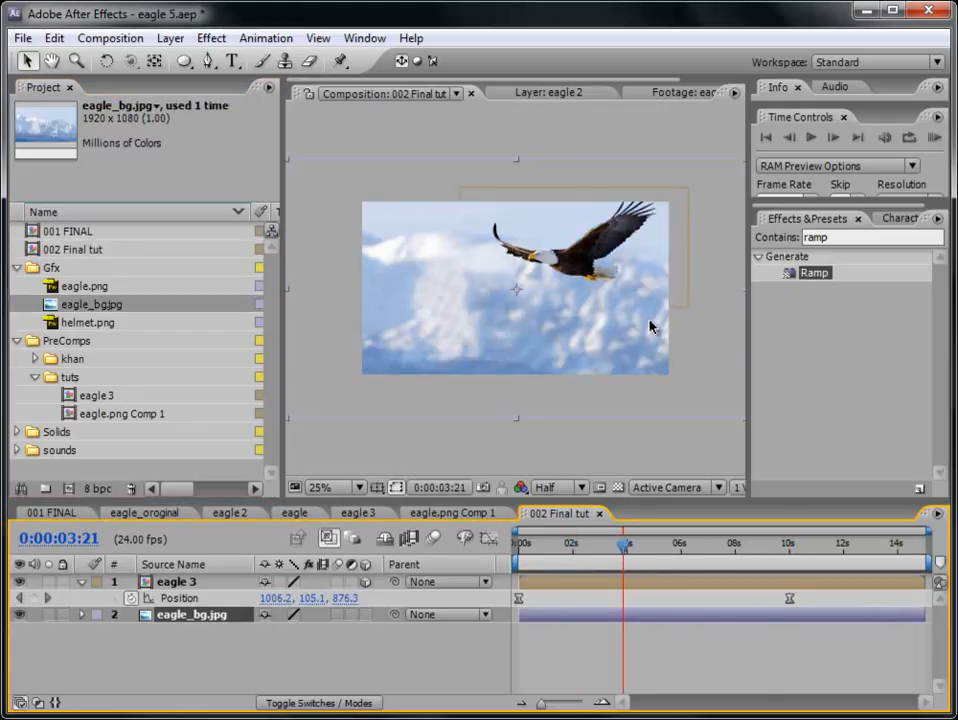
pyautogui.moveTo(583, 390); pyautogui.dragTo(652, 431)
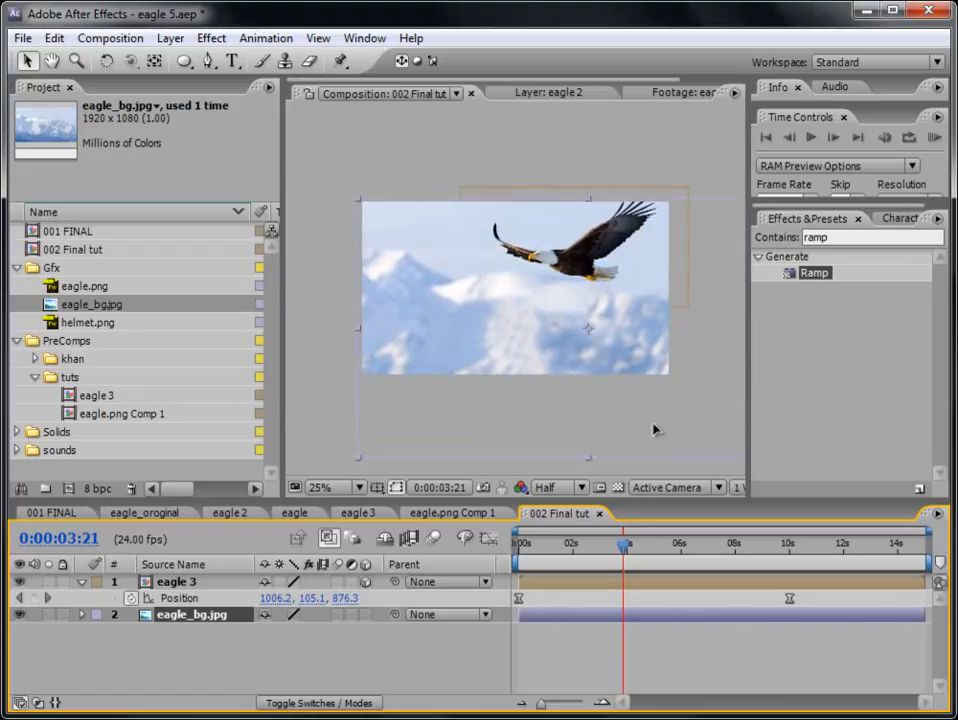
# - Animate the eagle_bg.jpg layer's position from 940, 524 at 0:00:00:00 to 780, 412 at 0:00:15:00
pyautogui.press('Home')
pyautogui.hotkey('alt', 'shift', 'p')
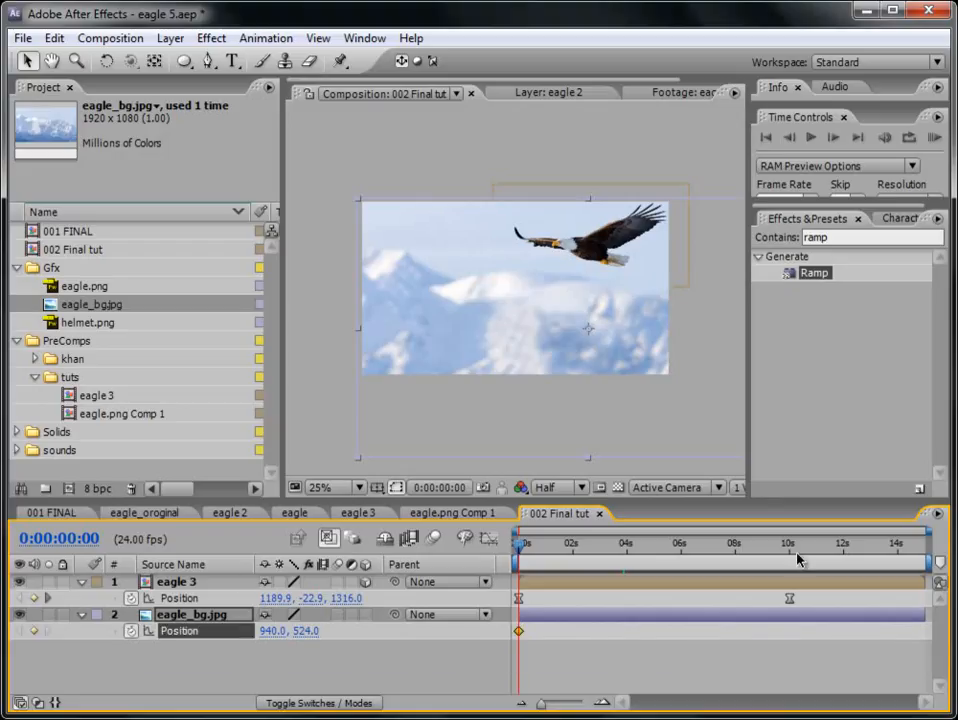
pyautogui.click(779, 547)
pyautogui.moveTo(779, 551); pyautogui.dragTo(788, 550)
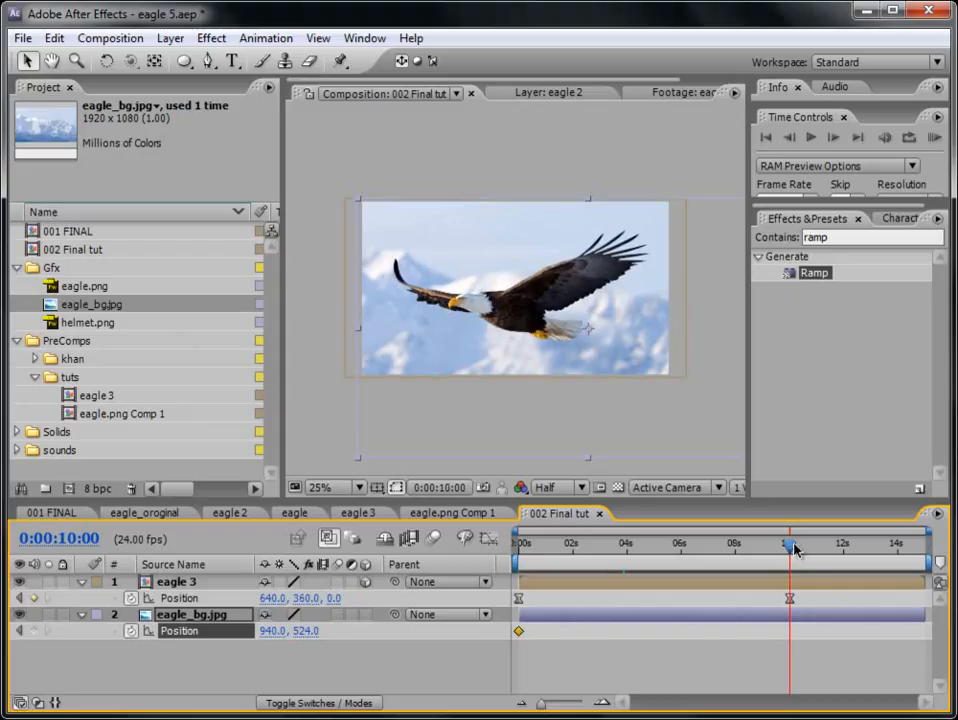
pyautogui.press('End')
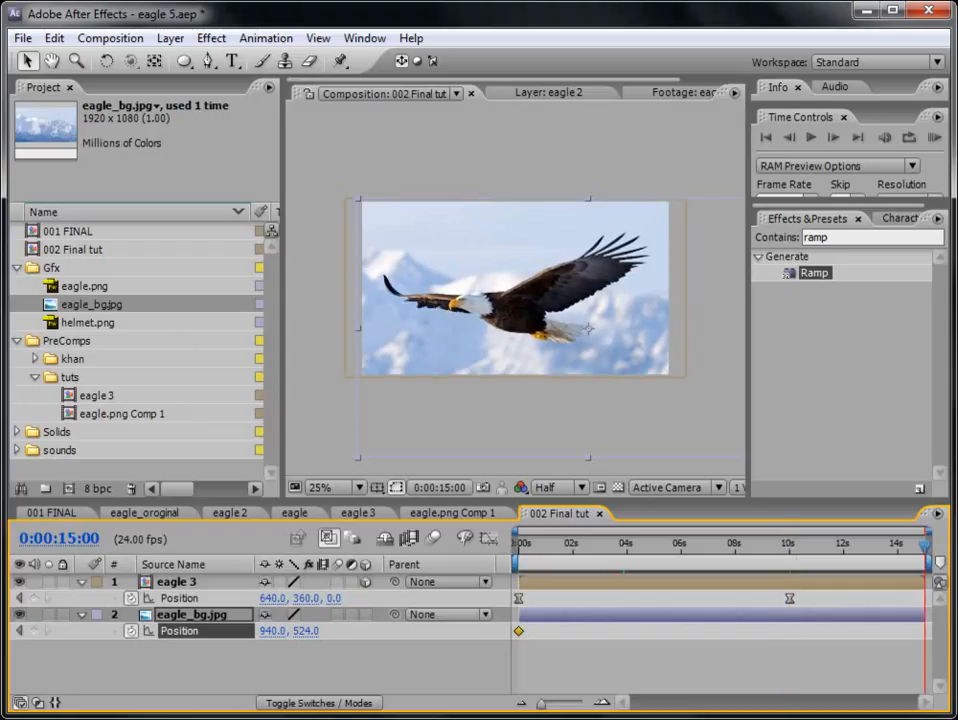
pyautogui.moveTo(688, 425); pyautogui.dragTo(648, 398)
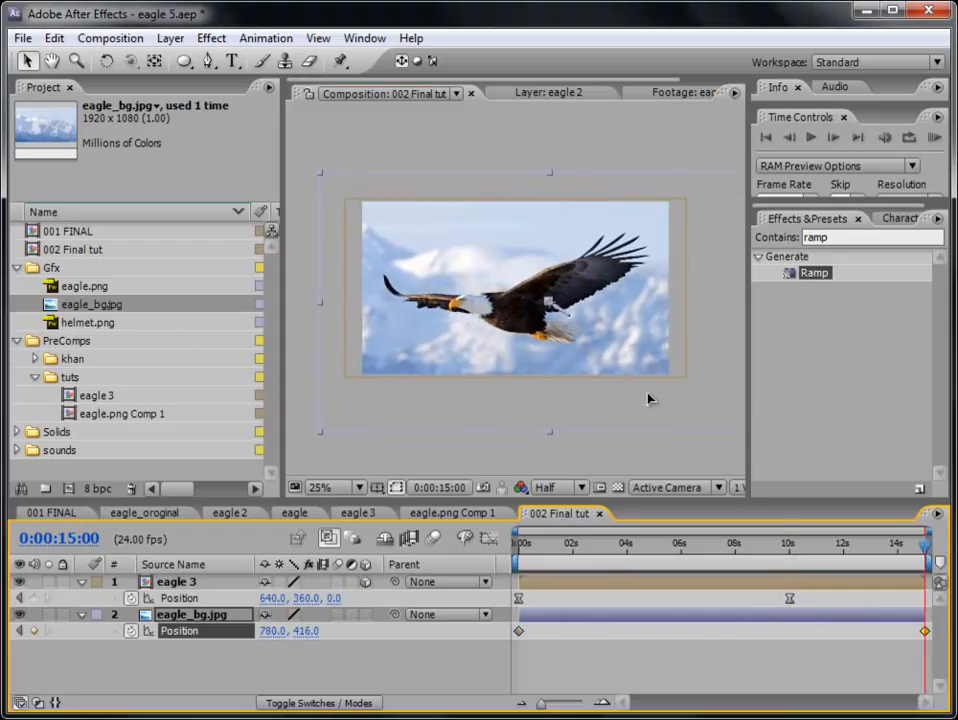
# - Preview the combined eagle and background motion, enlarging the composition viewing area
pyautogui.click(933, 141)
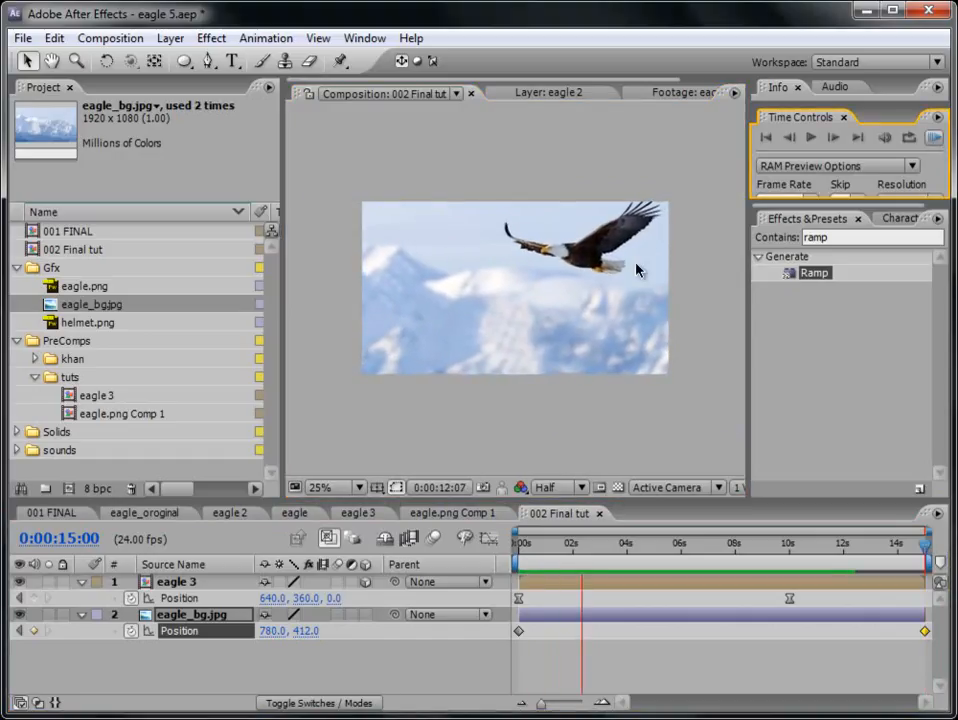
pyautogui.press('.')
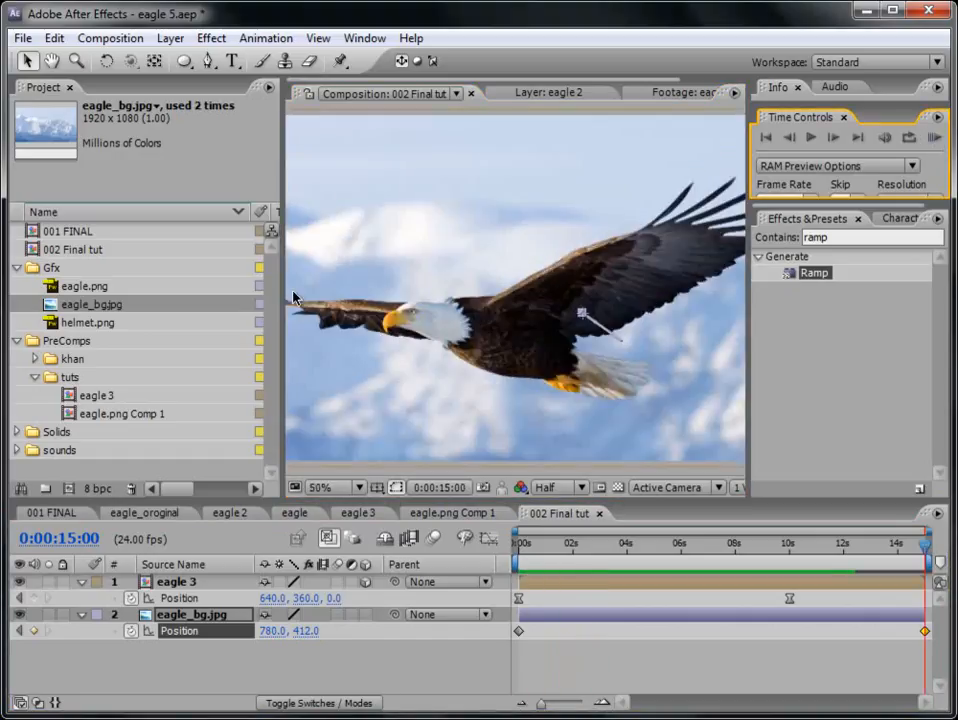
pyautogui.moveTo(285, 300); pyautogui.dragTo(125, 305)
pyautogui.press(',')
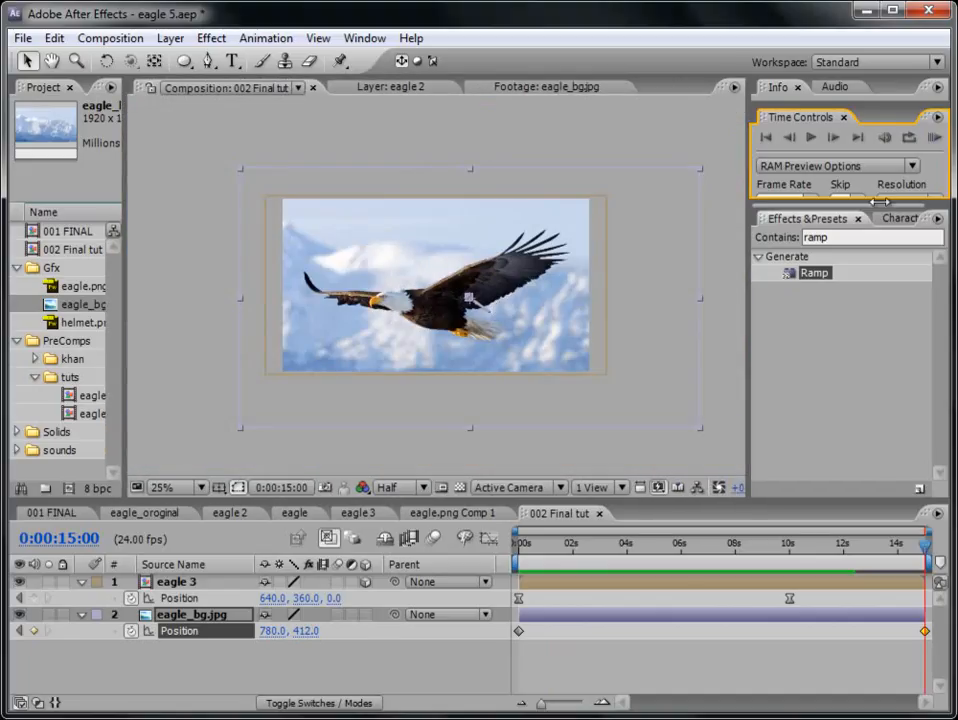
pyautogui.click(933, 137)
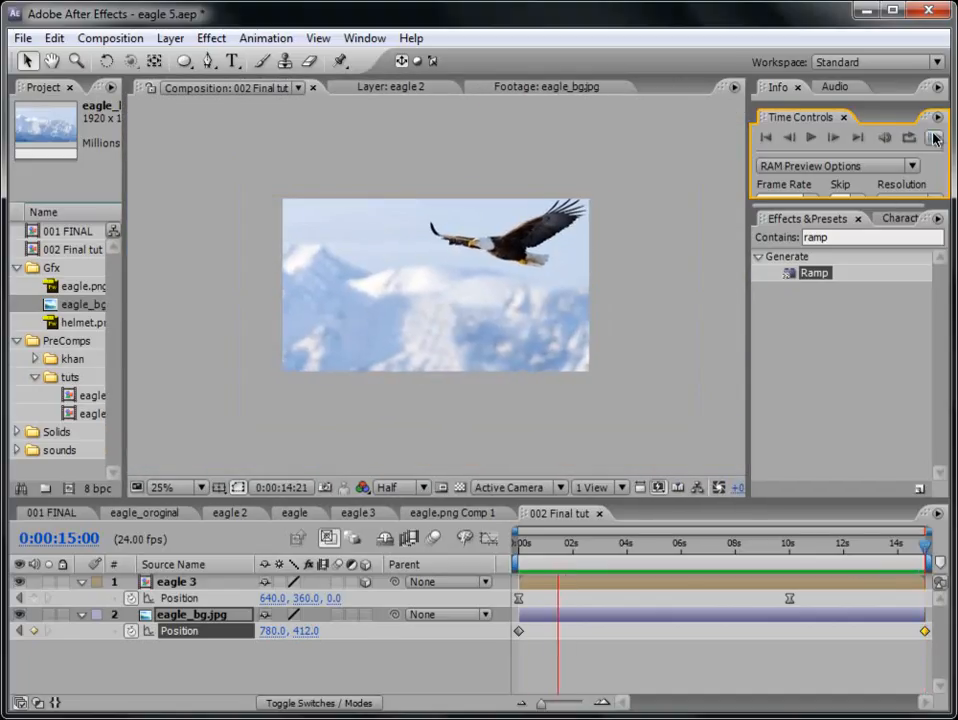
pyautogui.click(935, 139)
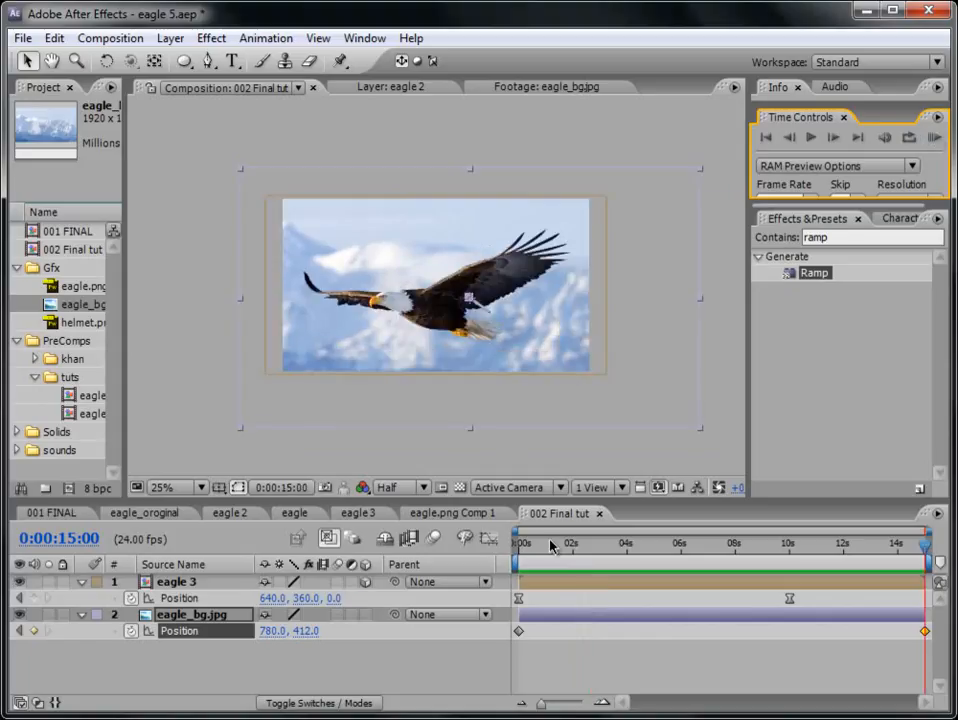
# - Move the eagle 3 layer's starting position at 0:00:00:00 to about 1479.6, -224.0, 1798.4, check the motion and save the project
pyautogui.press('Home')
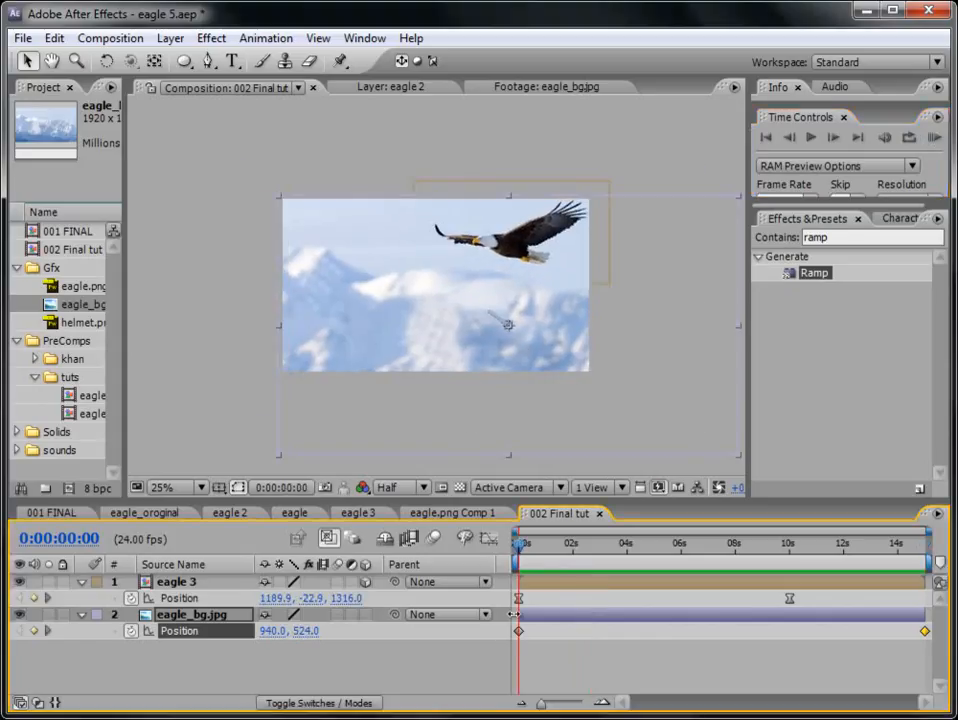
pyautogui.click(540, 586)
pyautogui.moveTo(519, 238); pyautogui.dragTo(543, 233)
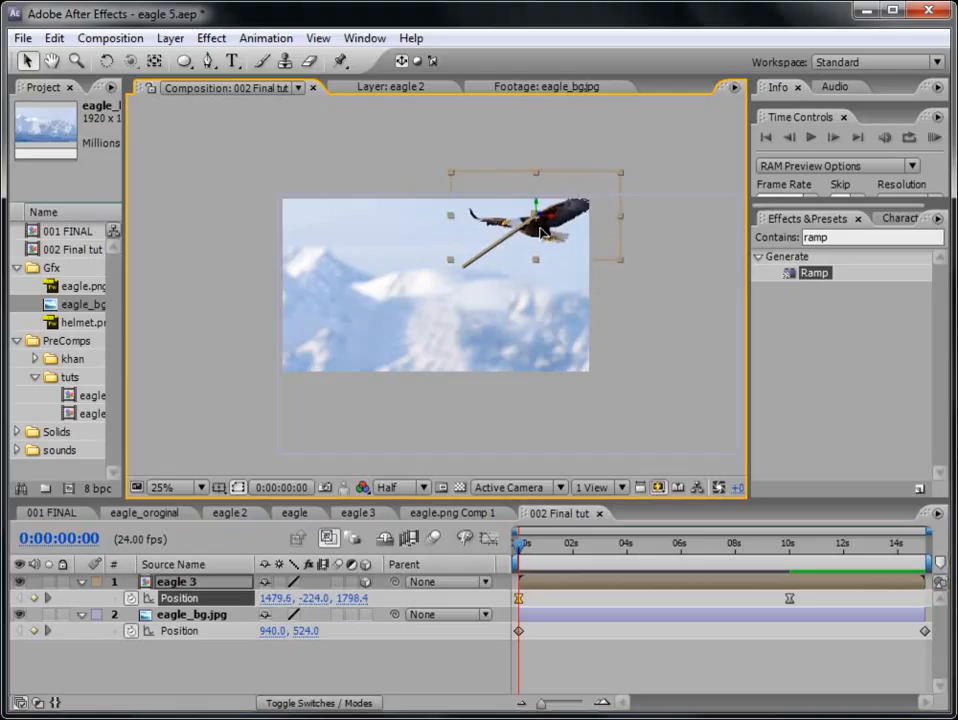
pyautogui.moveTo(531, 551); pyautogui.dragTo(664, 550)
pyautogui.click(494, 667)
pyautogui.hotkey('ctrl', 's')
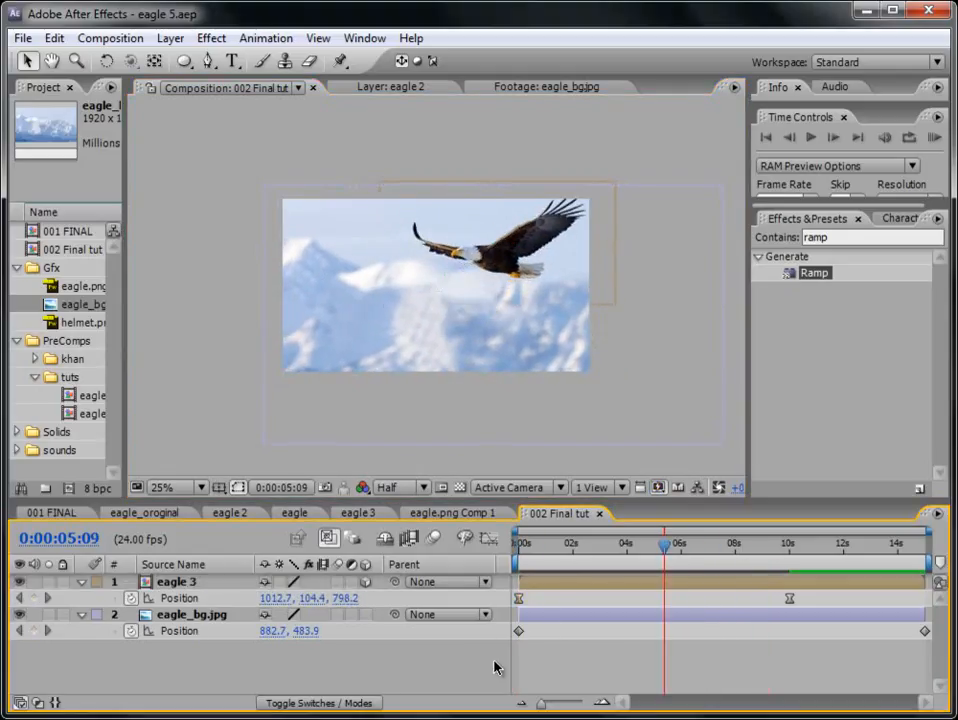
# - Pre-compose the eagle_bg.jpg layer as eagle_bg.jpg Comp 2, leaving all attributes in 002 Final tut
pyautogui.click(188, 617)
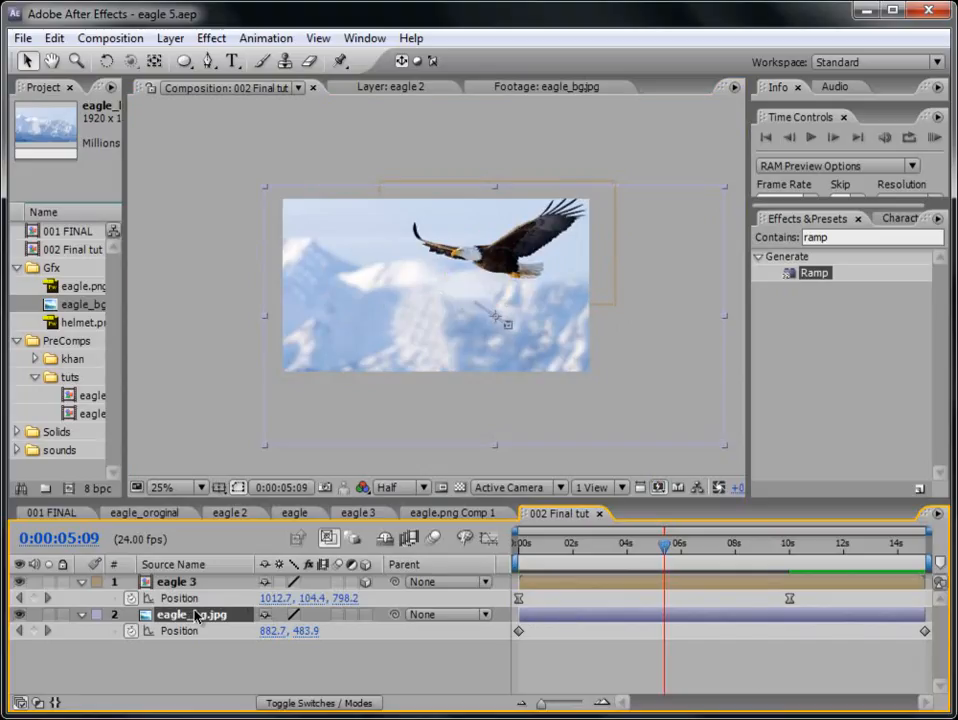
pyautogui.click(169, 40)
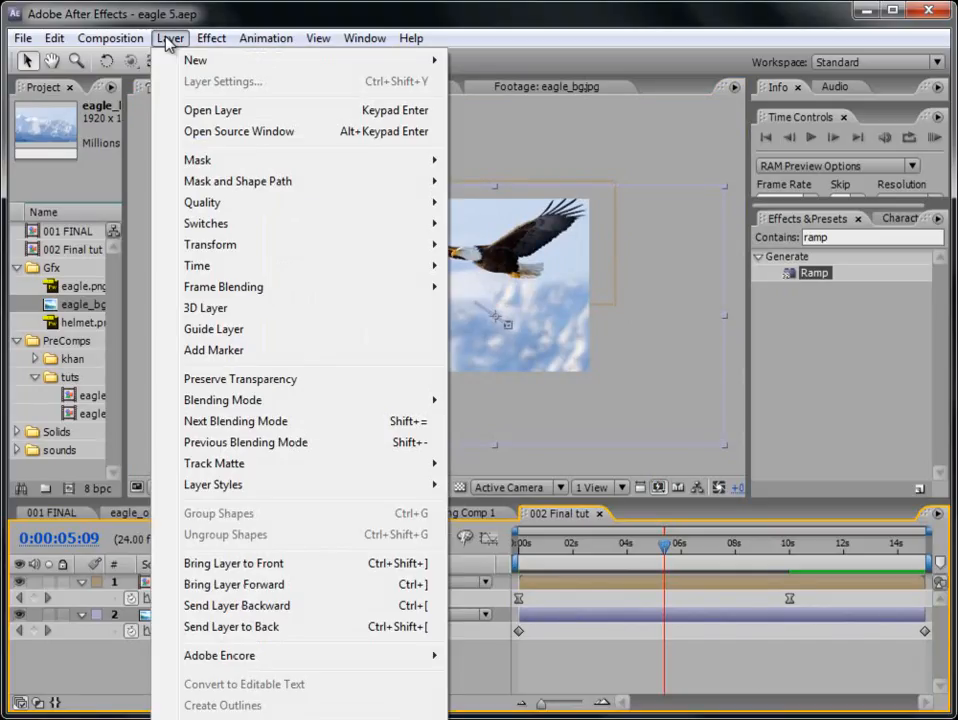
pyautogui.click(102, 672)
pyautogui.click(164, 618)
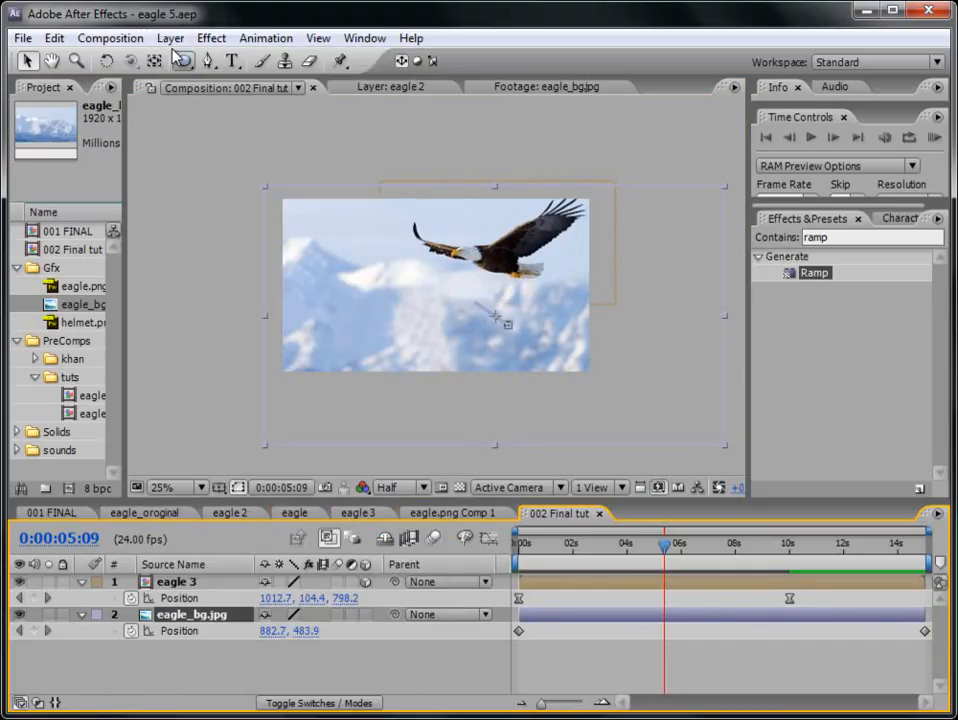
pyautogui.click(165, 42)
pyautogui.click(348, 718)
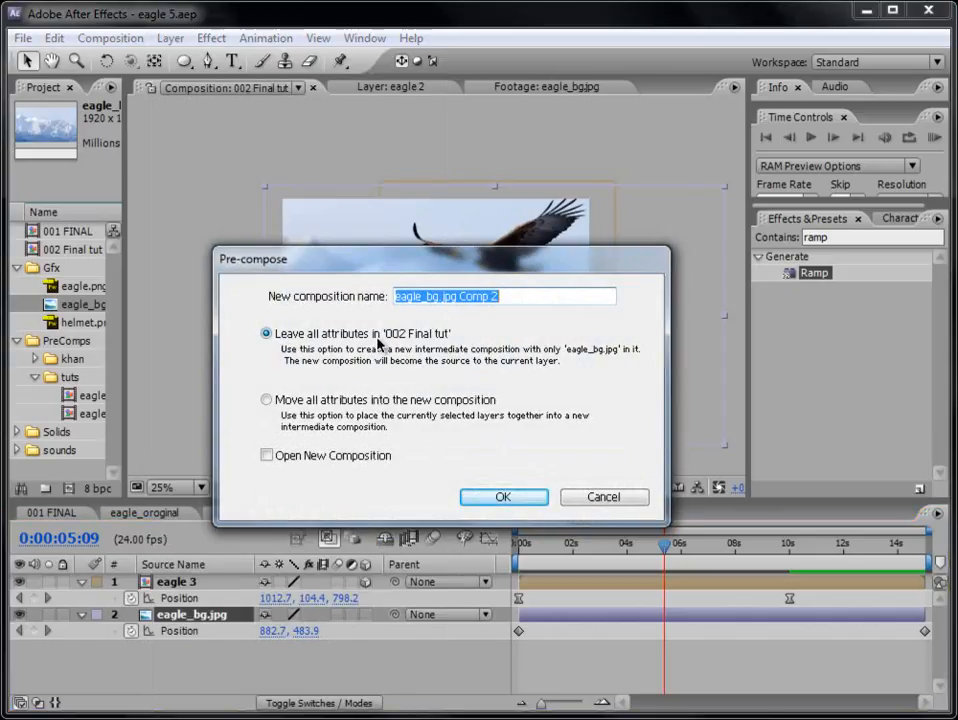
pyautogui.click(504, 497)
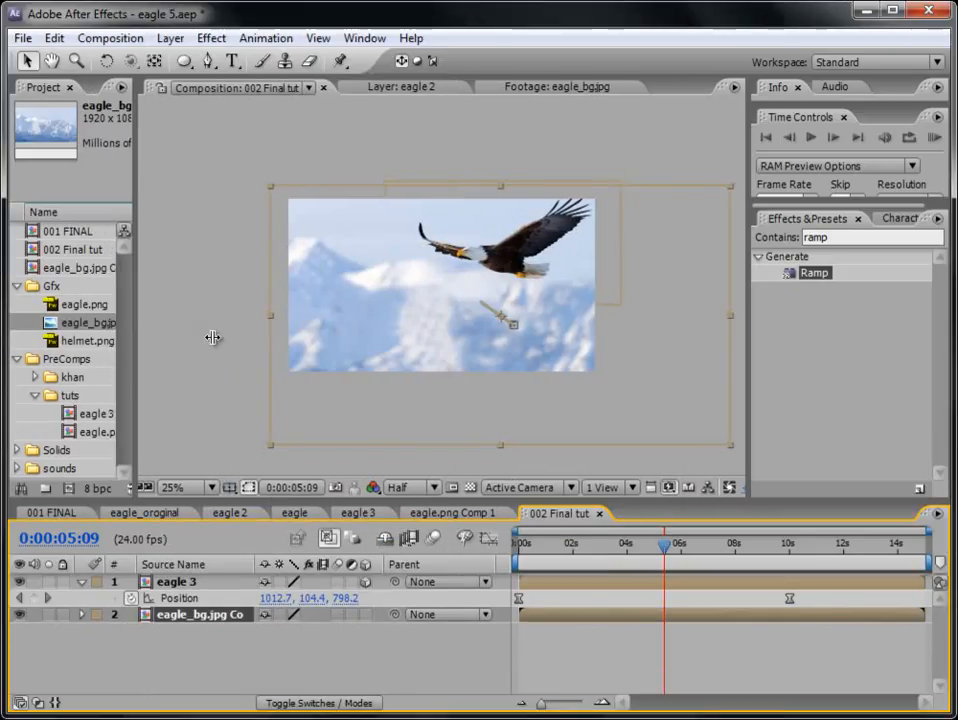
# - Move eagle_bg.jpg Comp 2 into the tuts folder and open the composition
pyautogui.click(87, 270)
pyautogui.moveTo(87, 270); pyautogui.dragTo(109, 432)
pyautogui.doubleClick(109, 432)
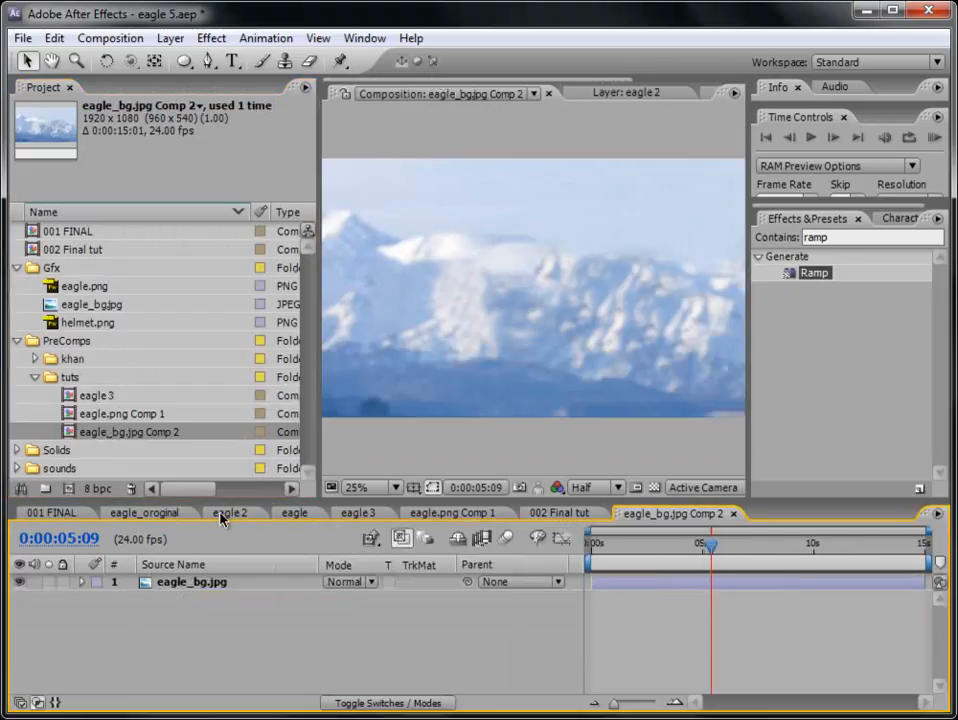
# - Add a text layer reading MAXAFTER HERE with the time at 0:00:01:17 and move it up and left, above the snowy ridge
pyautogui.click(629, 546)
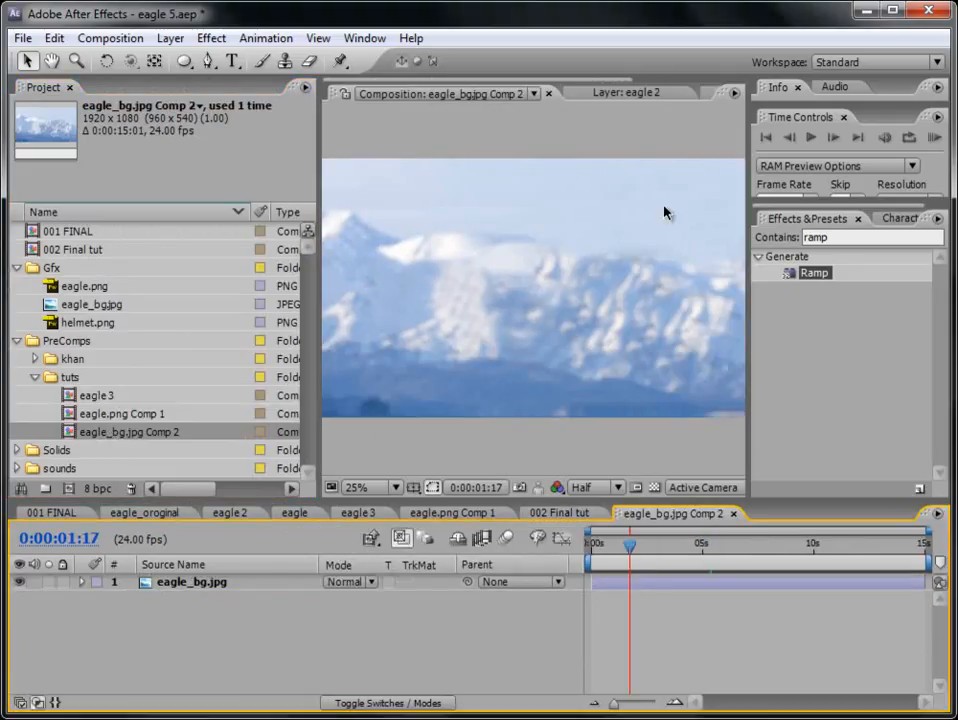
pyautogui.click(171, 40)
pyautogui.moveTo(190, 62)
pyautogui.click(480, 59)
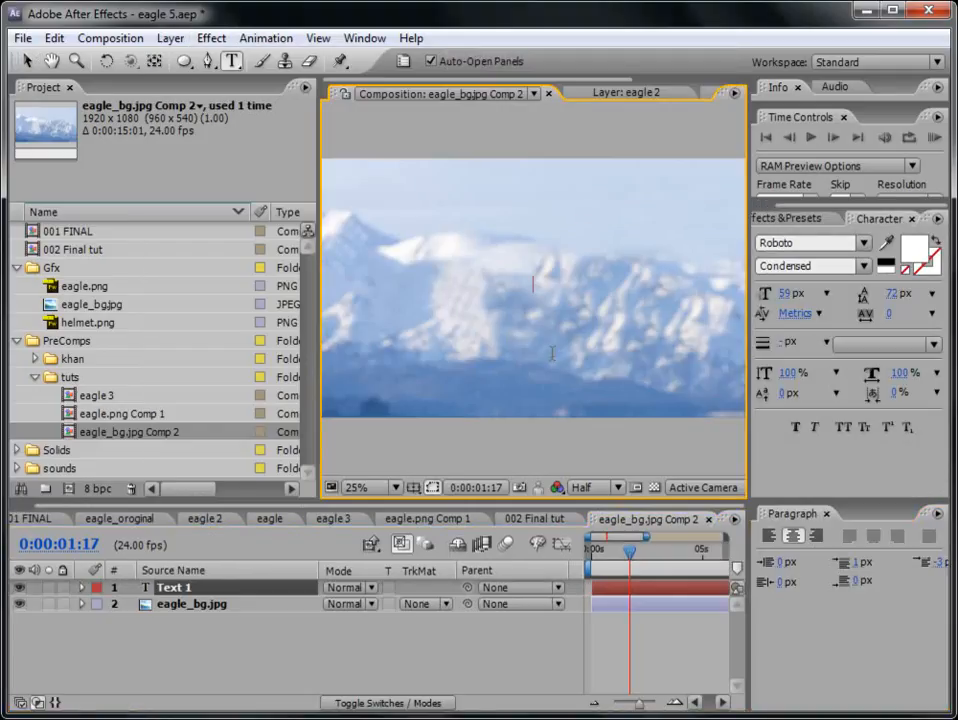
pyautogui.write('MAXAFTER HERE')
pyautogui.click(652, 590)
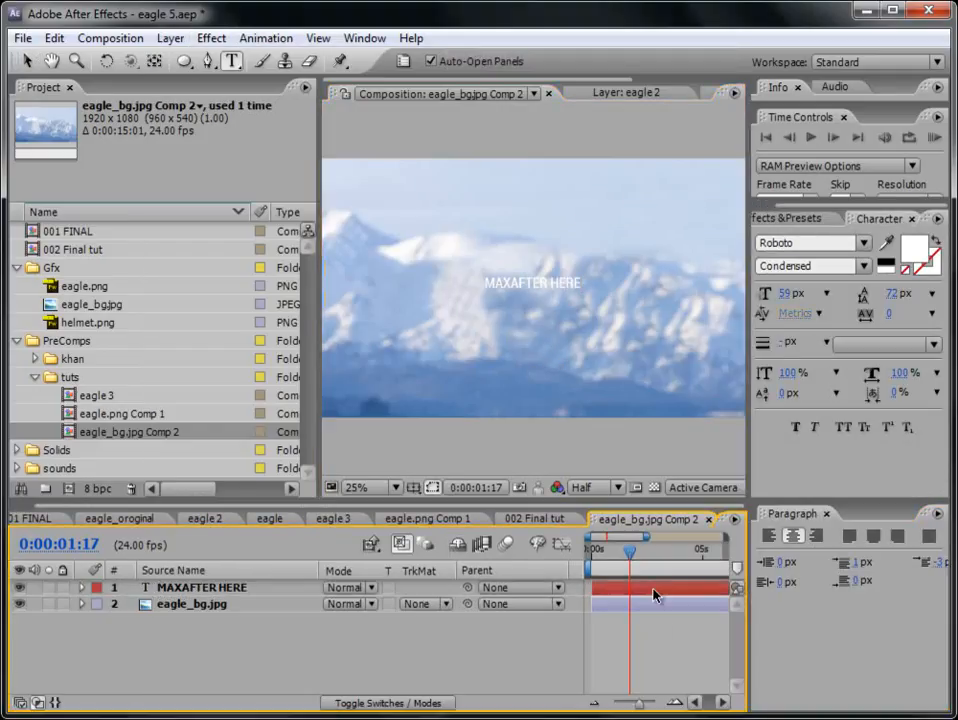
pyautogui.click(27, 61)
pyautogui.moveTo(560, 282); pyautogui.dragTo(487, 226)
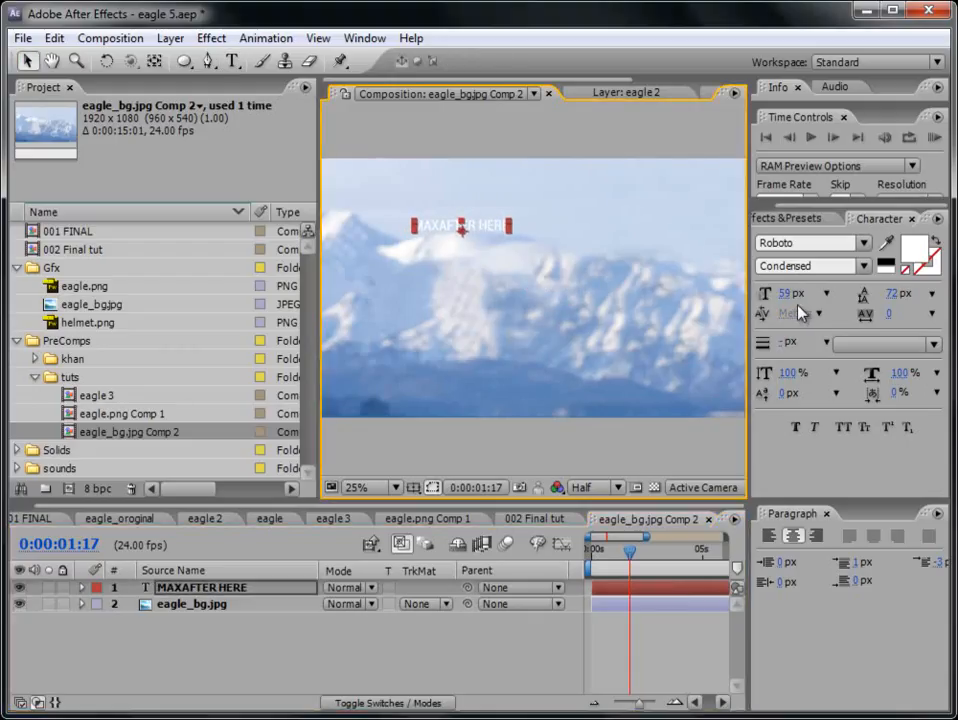
# - Find the bend effects and apply CC Bend It to the MAXAFTER HERE text layer
pyautogui.click(800, 218)
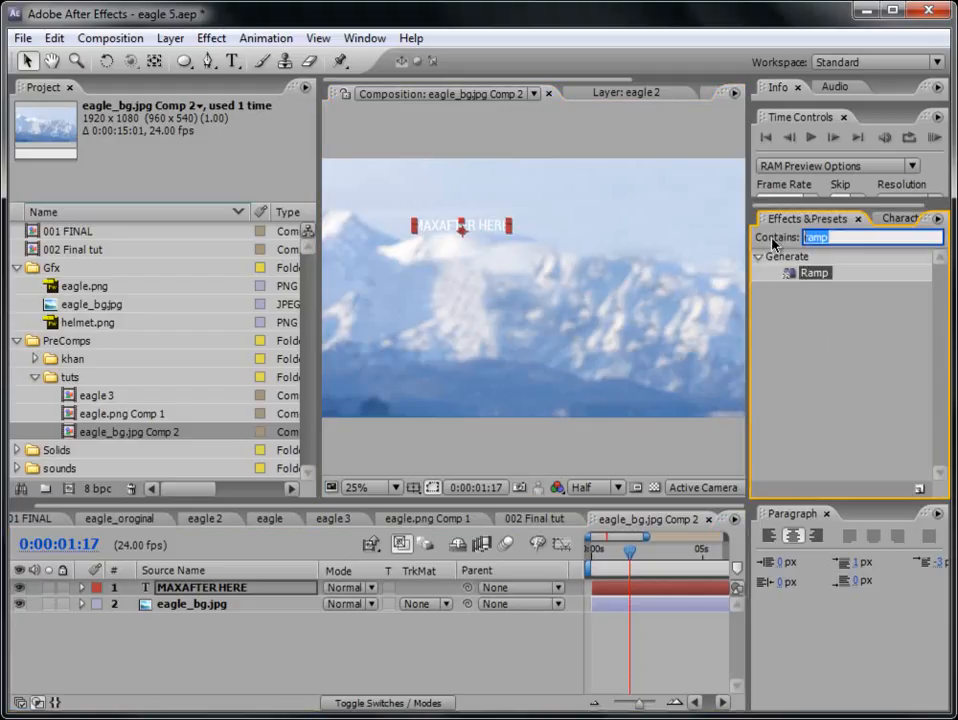
pyautogui.write('bend')
pyautogui.doubleClick(815, 337)
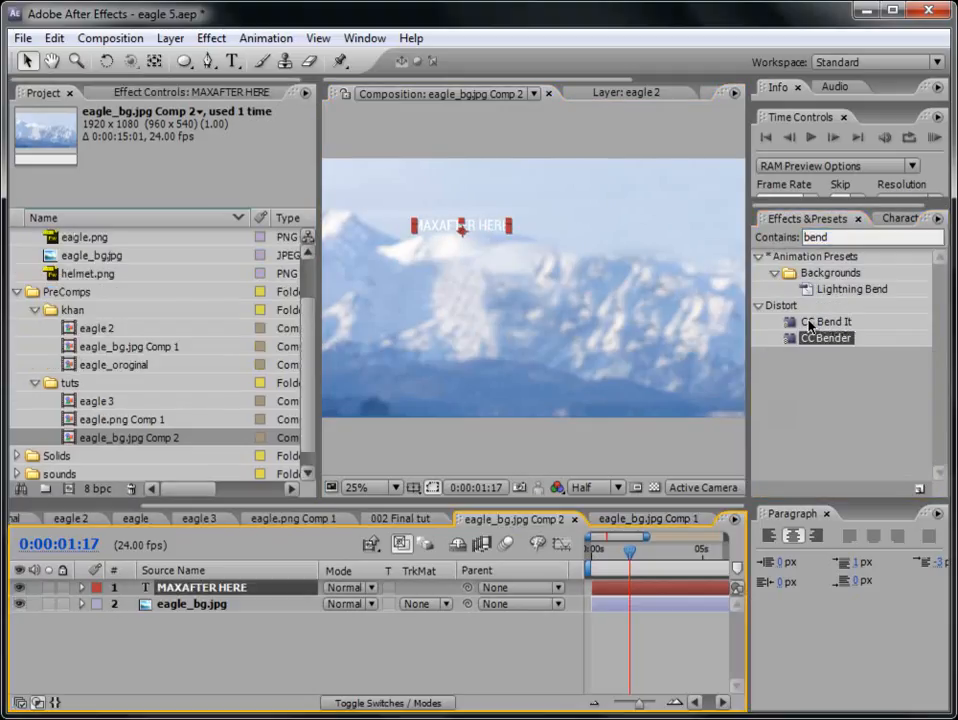
pyautogui.click(824, 322)
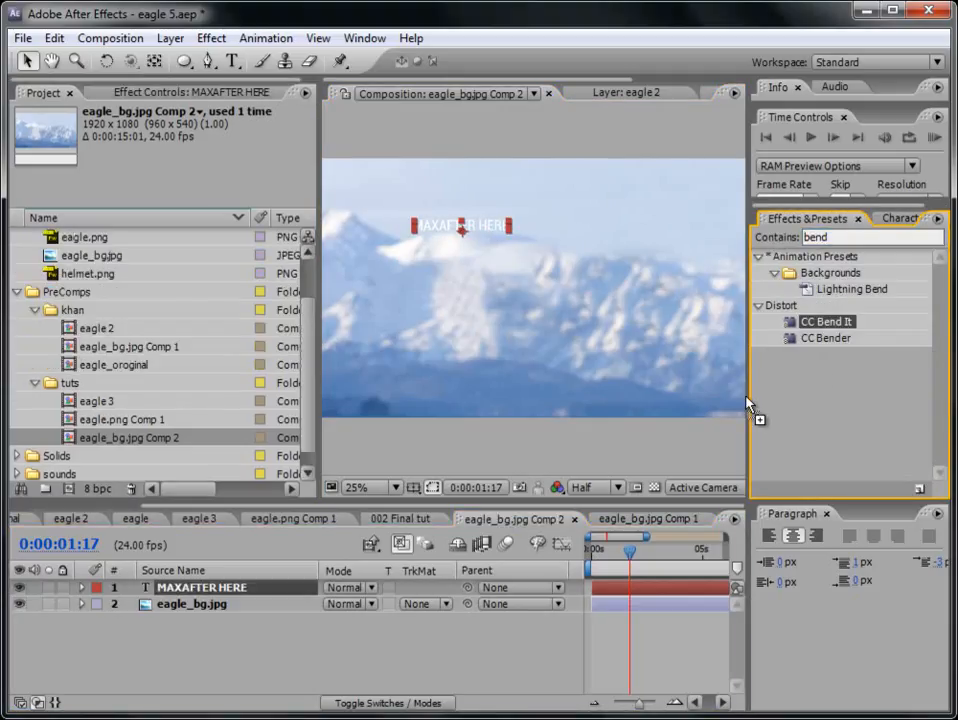
pyautogui.moveTo(646, 588); pyautogui.dragTo(646, 588)
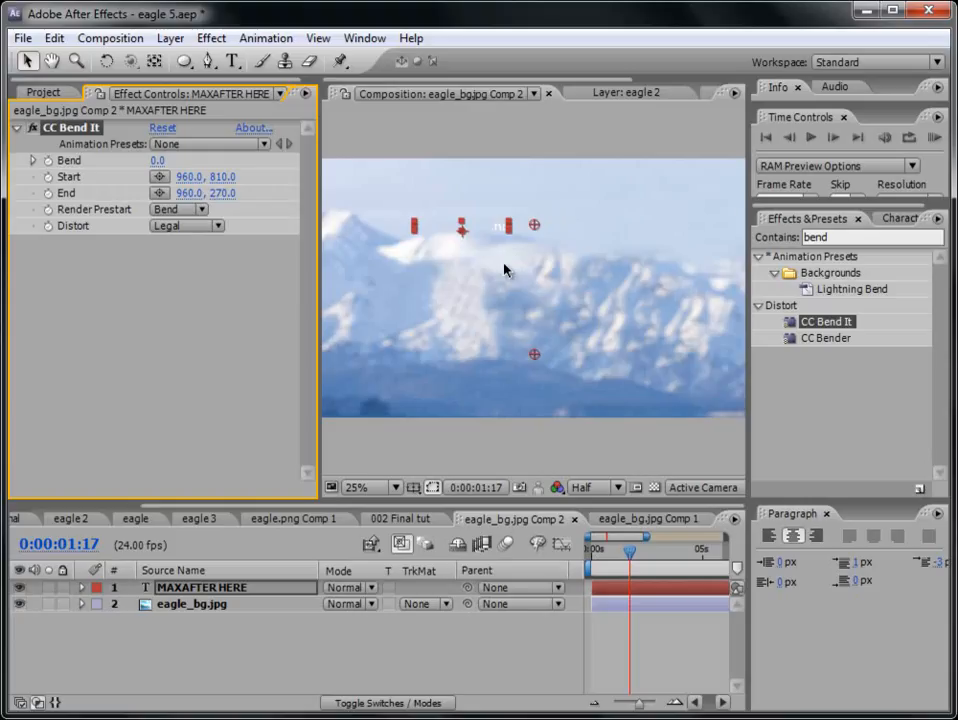
# - Bend the text by -29 with start point 1228, 594 and end point 336, 146, and rotate its layer to 34°
pyautogui.moveTo(537, 227); pyautogui.dragTo(418, 198)
pyautogui.moveTo(535, 357); pyautogui.dragTo(599, 304)
pyautogui.moveTo(160, 163); pyautogui.dragTo(161, 196)
pyautogui.moveTo(419, 198); pyautogui.dragTo(389, 198)
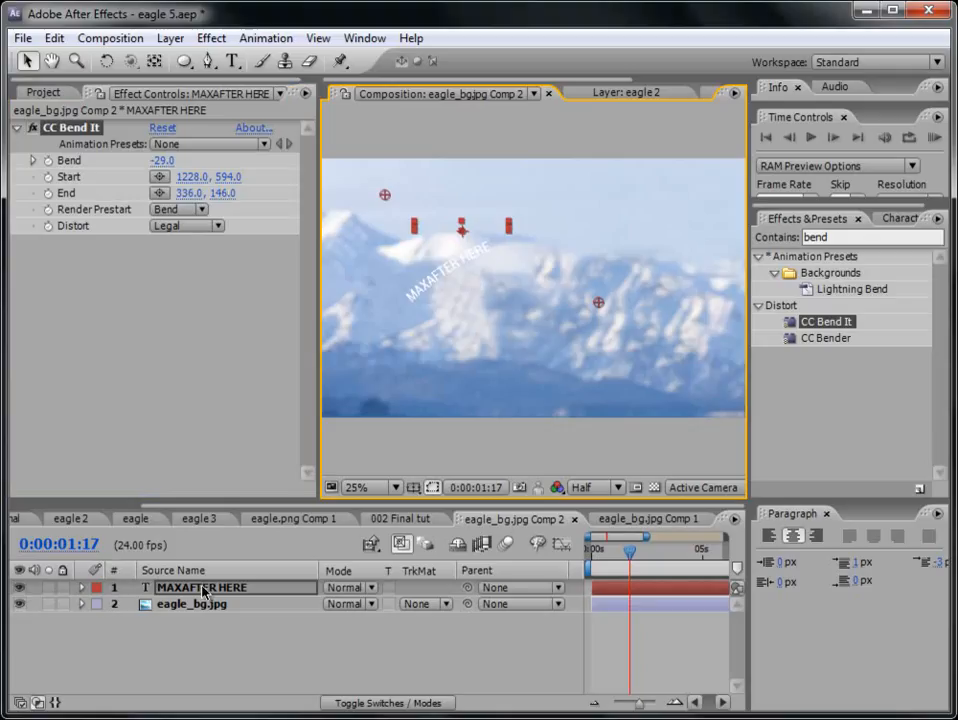
pyautogui.press('r')
pyautogui.moveTo(352, 612); pyautogui.dragTo(398, 620)
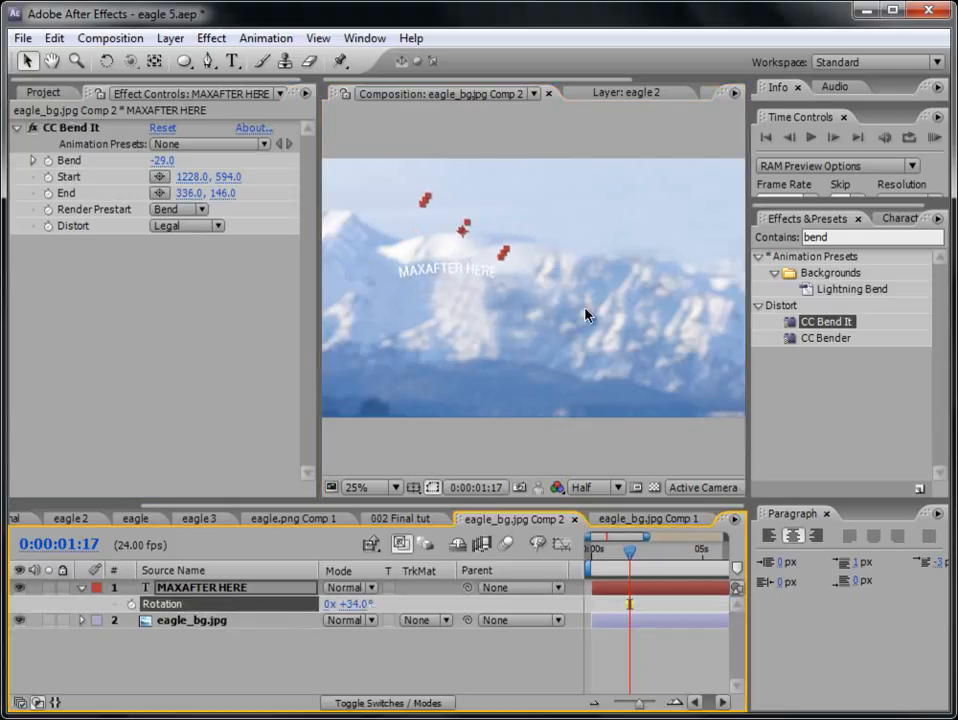
# - Move the MAXAFTER HERE text above the snowy ridge, set its layer rotation to 29°, and set the bend to -30
pyautogui.click(494, 220)
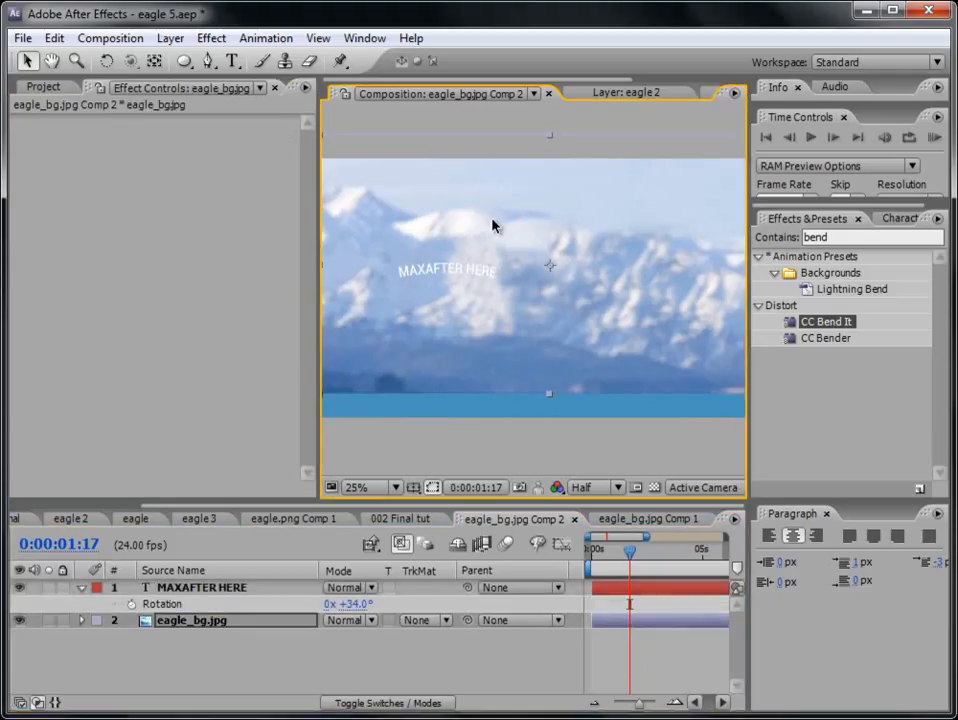
pyautogui.click(618, 593)
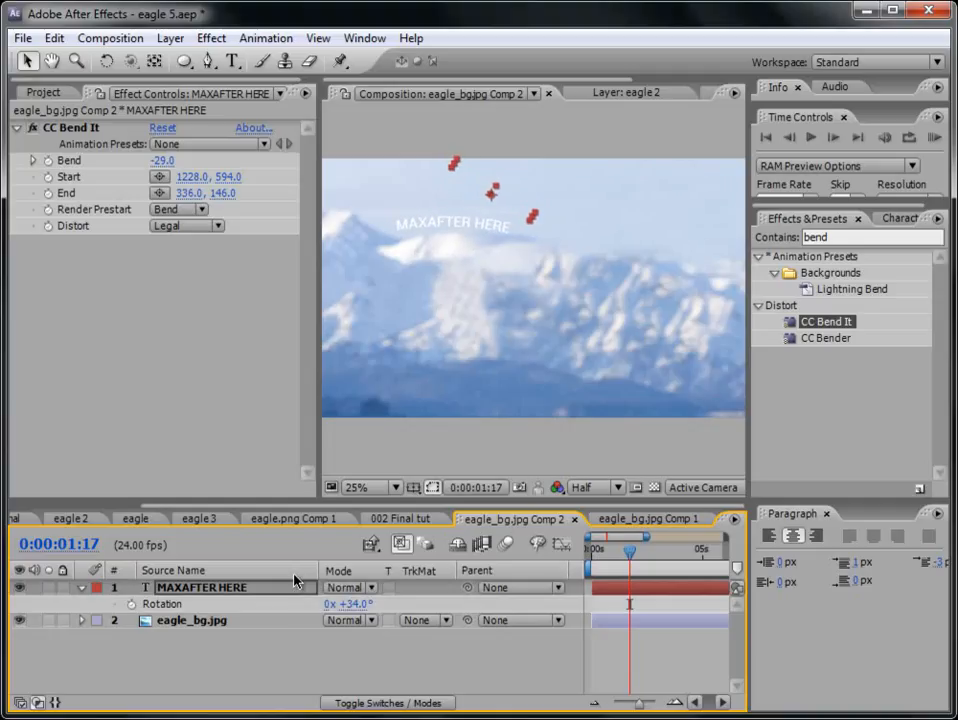
pyautogui.moveTo(347, 604); pyautogui.dragTo(350, 604)
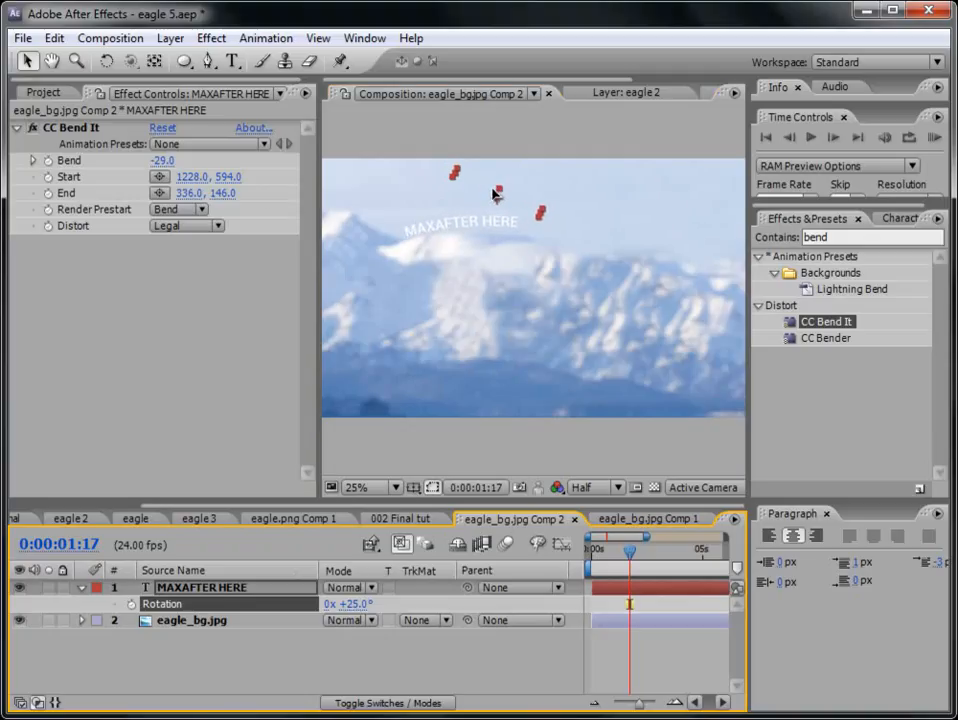
pyautogui.click(496, 194)
pyautogui.moveTo(163, 160); pyautogui.dragTo(162, 160)
pyautogui.click(166, 160)
pyautogui.moveTo(357, 604)
pyautogui.mouseDown()
pyautogui.moveTo(376, 604)
pyautogui.moveTo(354, 598)
pyautogui.mouseUp()
# - Find the blur effects and apply Gaussian Blur to the MAXAFTER HERE layer with a blurriness of 10.3
pyautogui.moveTo(872, 237); pyautogui.dragTo(742, 251)
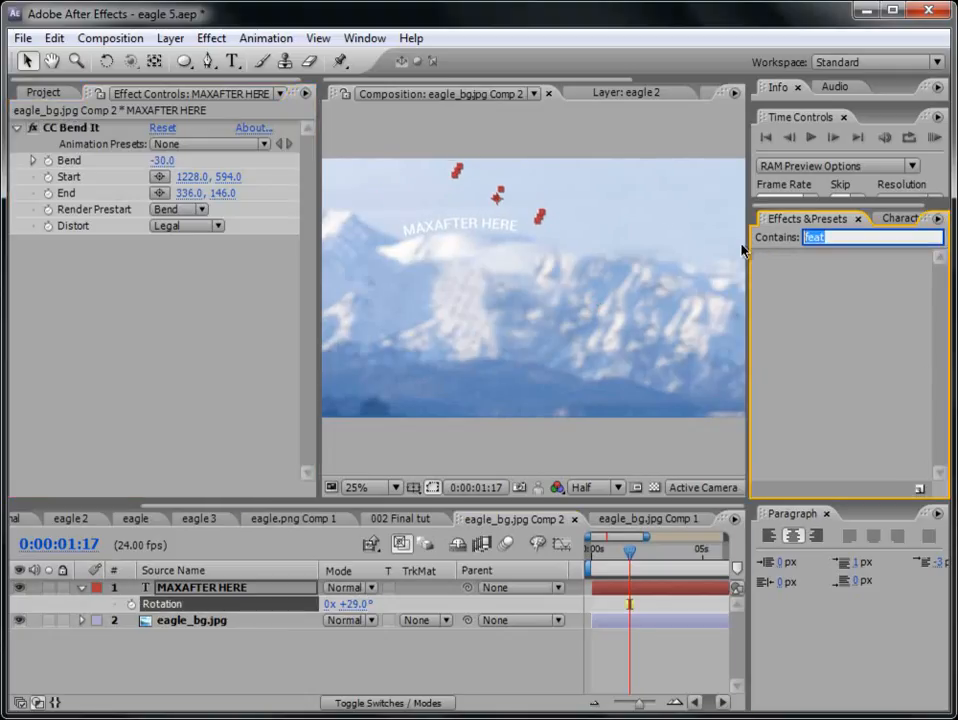
pyautogui.write('blur')
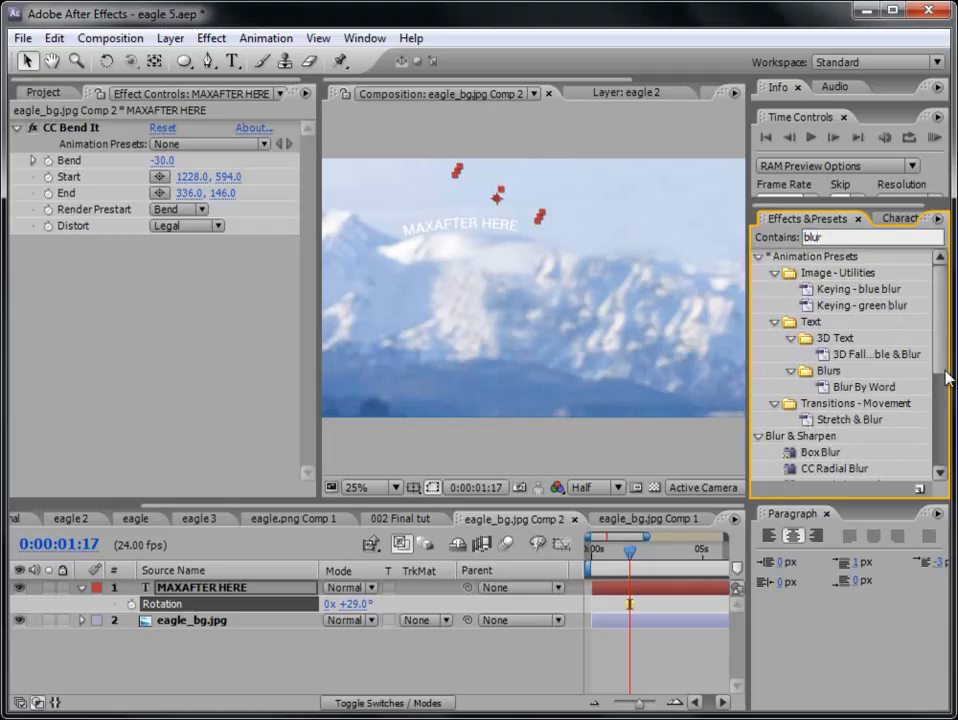
pyautogui.moveTo(946, 372); pyautogui.dragTo(945, 415)
pyautogui.moveTo(830, 464); pyautogui.dragTo(650, 590)
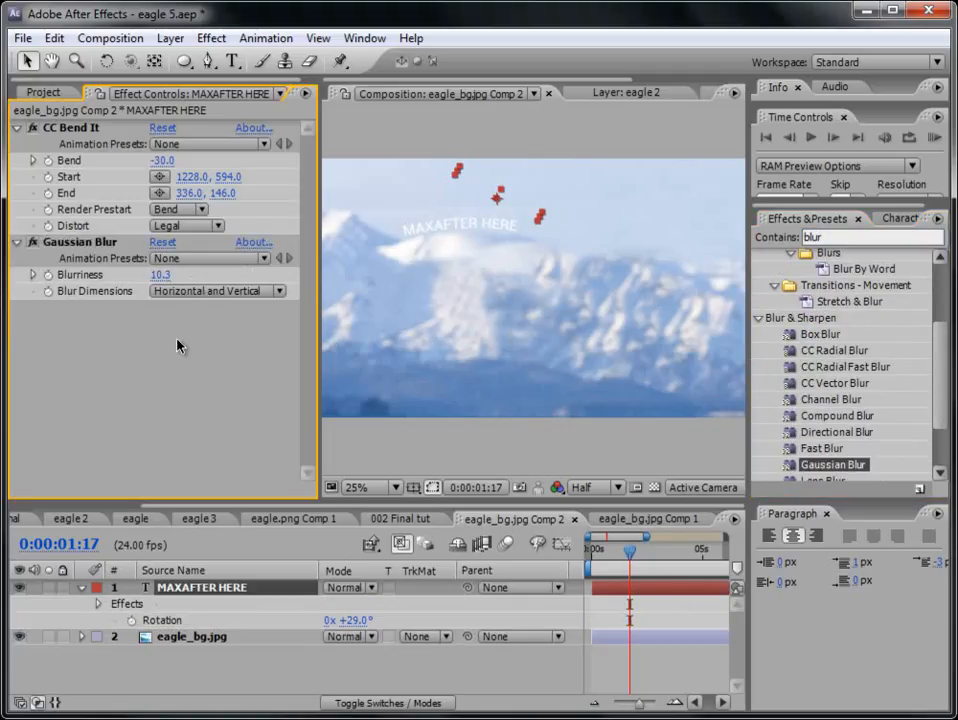
# - Fade in the MAXAFTER HERE text with opacity keyframes of 0% at 0:00:00:00 and 100% at 0:00:09:20
pyautogui.moveTo(628, 553); pyautogui.dragTo(589, 557)
pyautogui.click(592, 704)
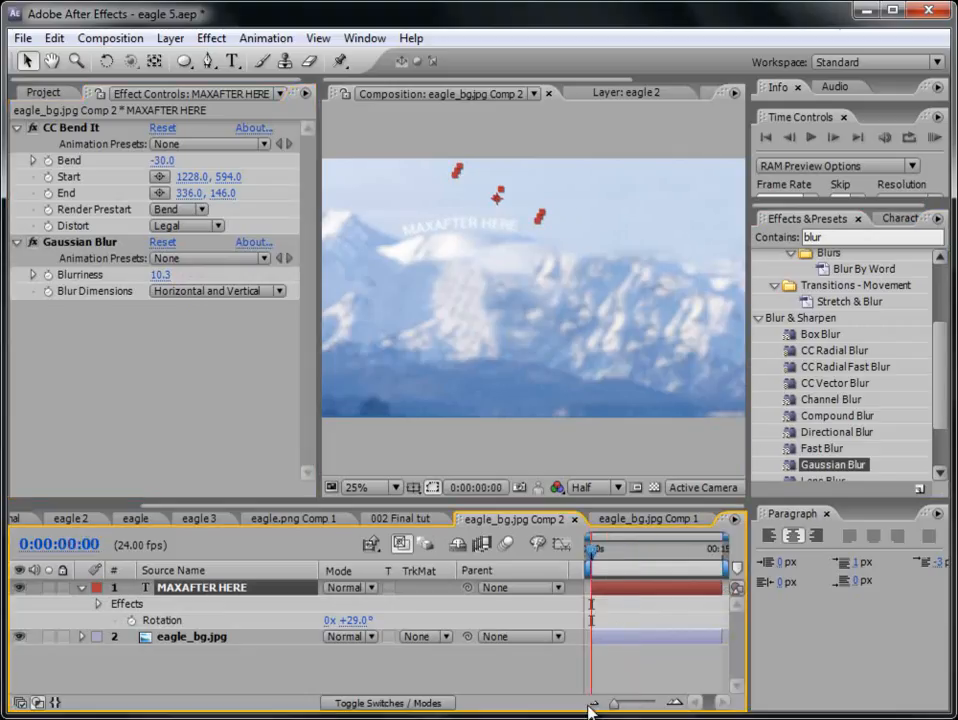
pyautogui.press('t')
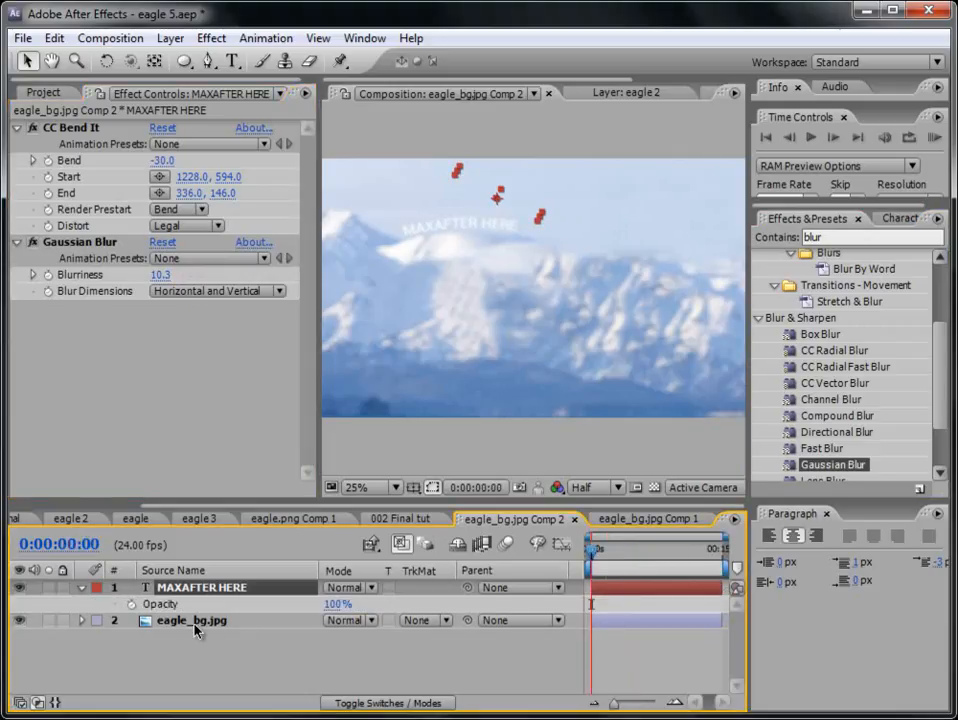
pyautogui.click(132, 604)
pyautogui.moveTo(313, 607); pyautogui.dragTo(263, 635)
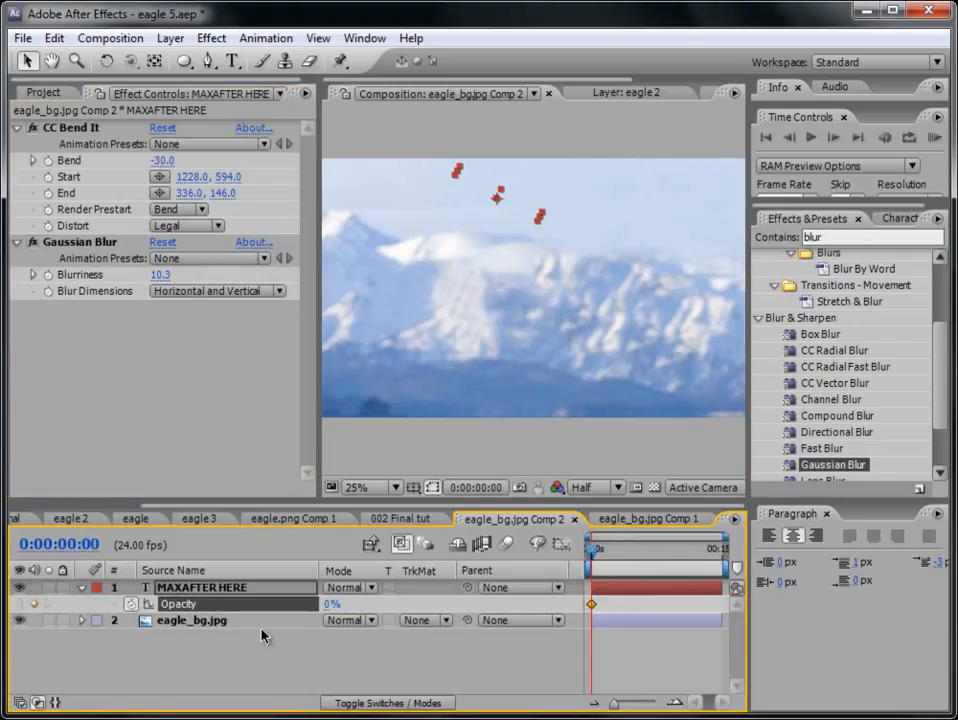
pyautogui.click(826, 513)
pyautogui.moveTo(740, 547); pyautogui.dragTo(811, 546)
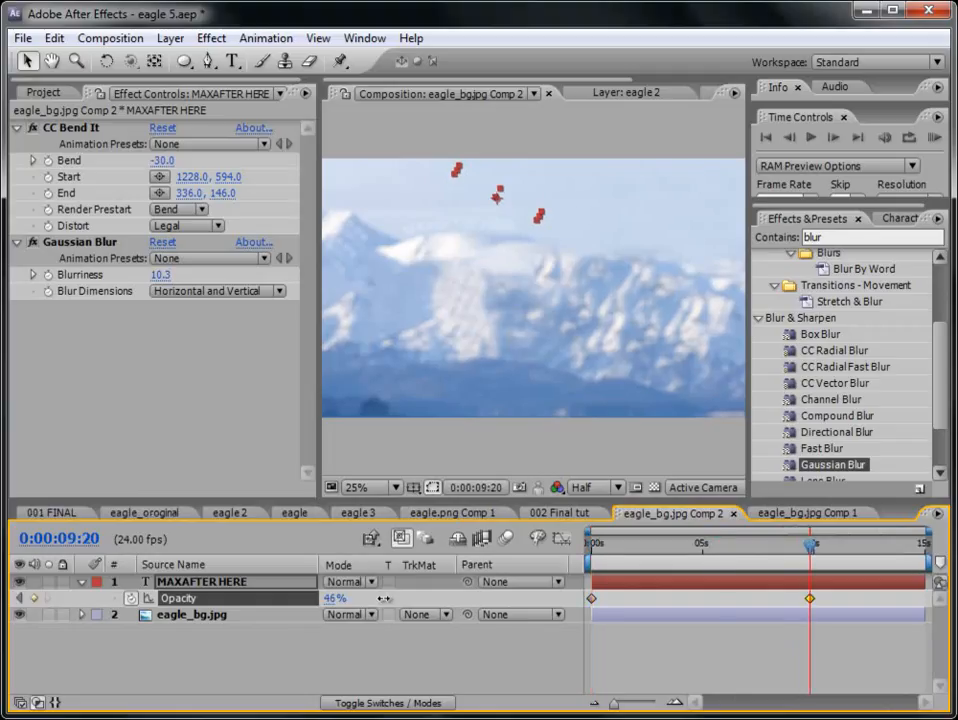
pyautogui.click(477, 600)
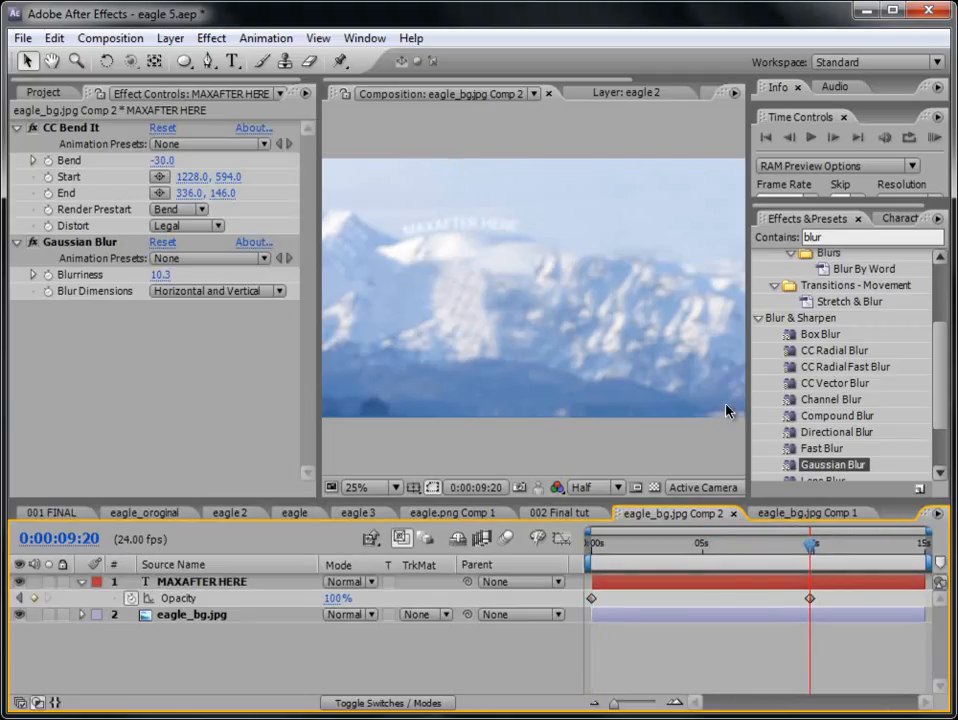
# - Open the 002 Final tut composition and add a black 1280 x 720 solid above the eagle 3 layer
pyautogui.click(38, 92)
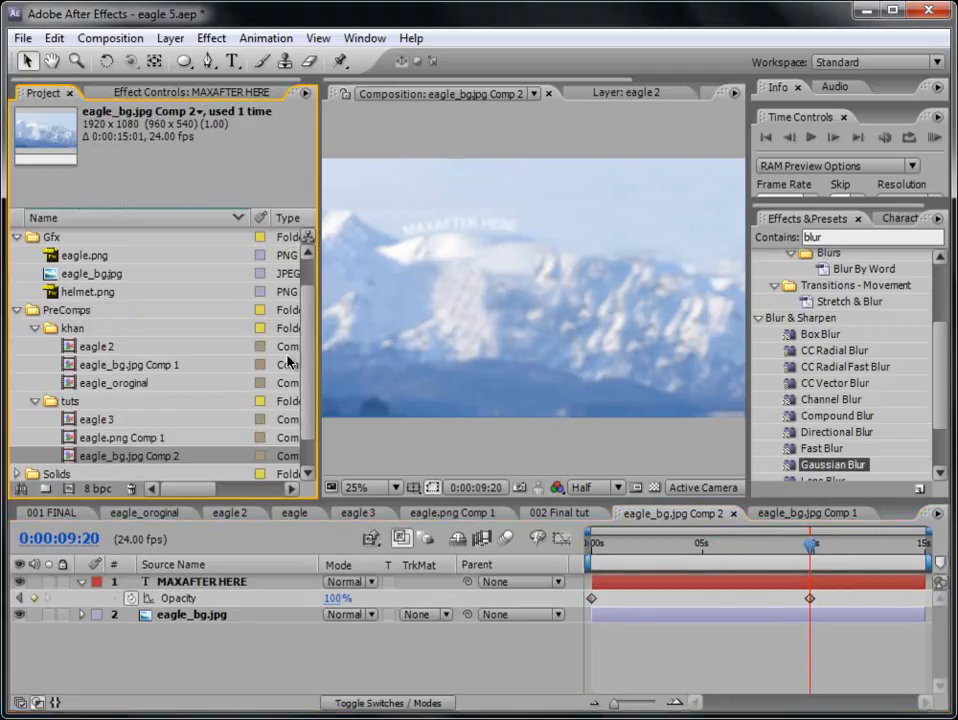
pyautogui.scroll(1, 200, 320)
pyautogui.doubleClick(100, 255)
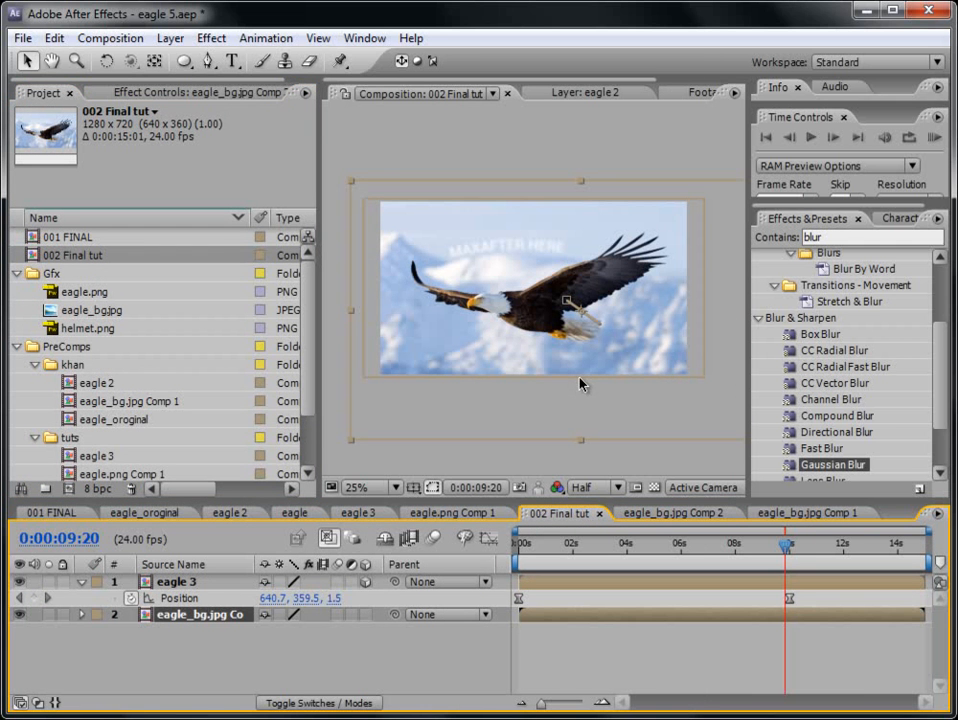
pyautogui.click(210, 587)
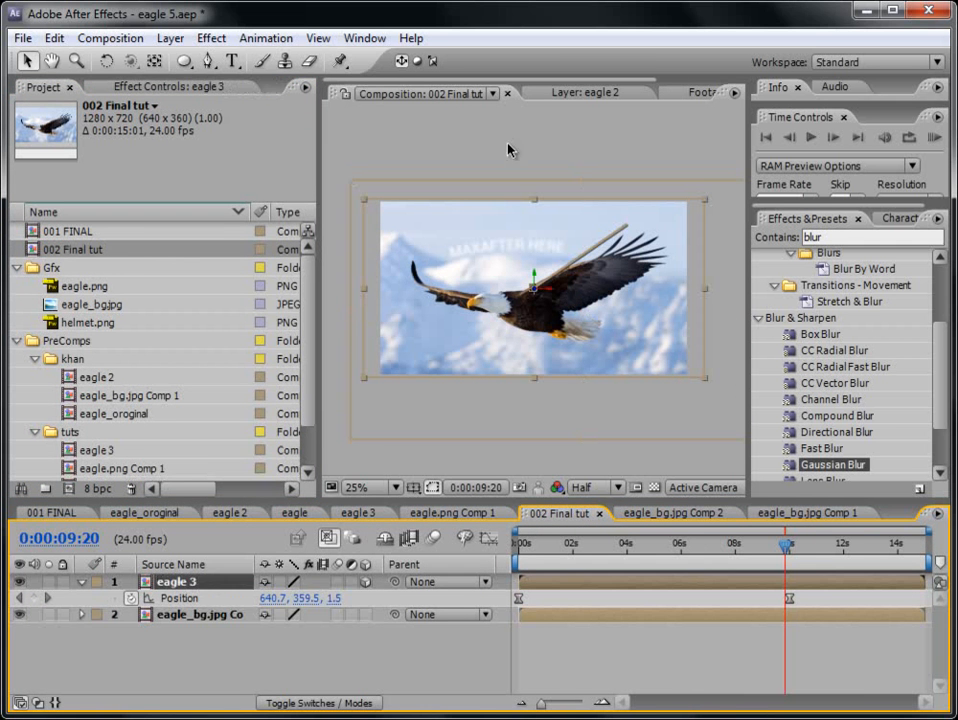
pyautogui.click(170, 38)
pyautogui.moveTo(140, 60)
pyautogui.click(500, 81)
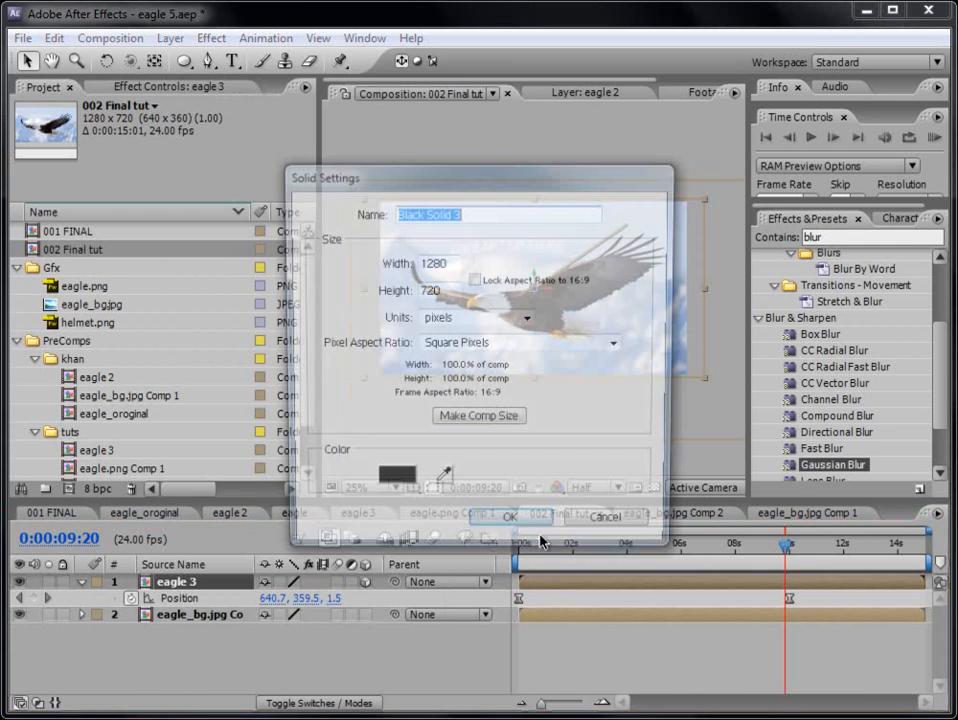
pyautogui.click(499, 529)
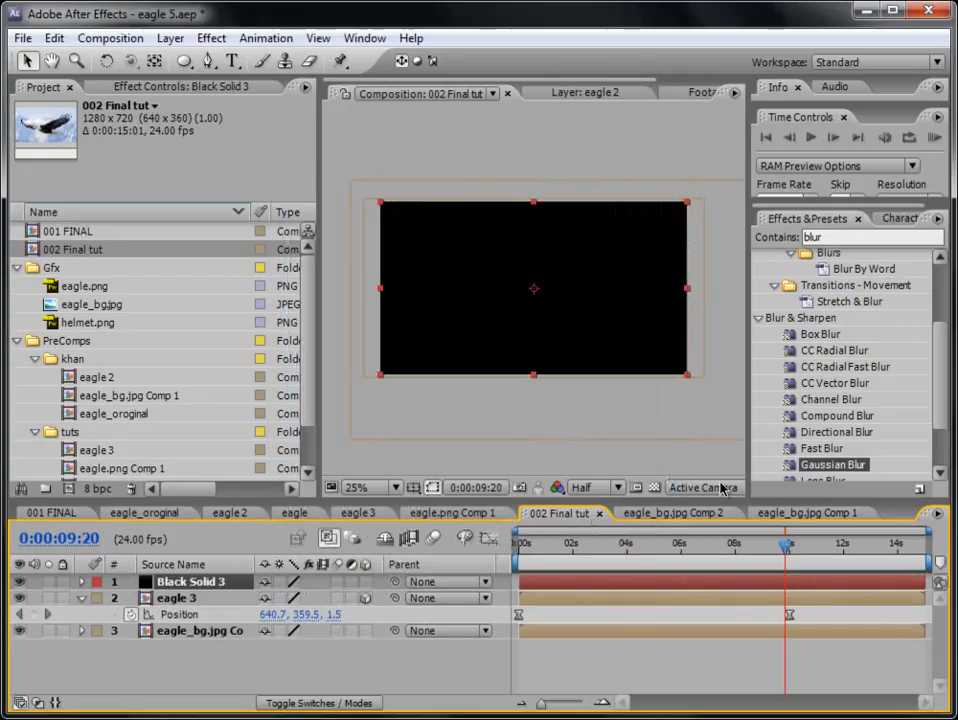
# - Find the Ramp effect and apply it to the black solid
pyautogui.click(842, 237)
pyautogui.write('ramp')
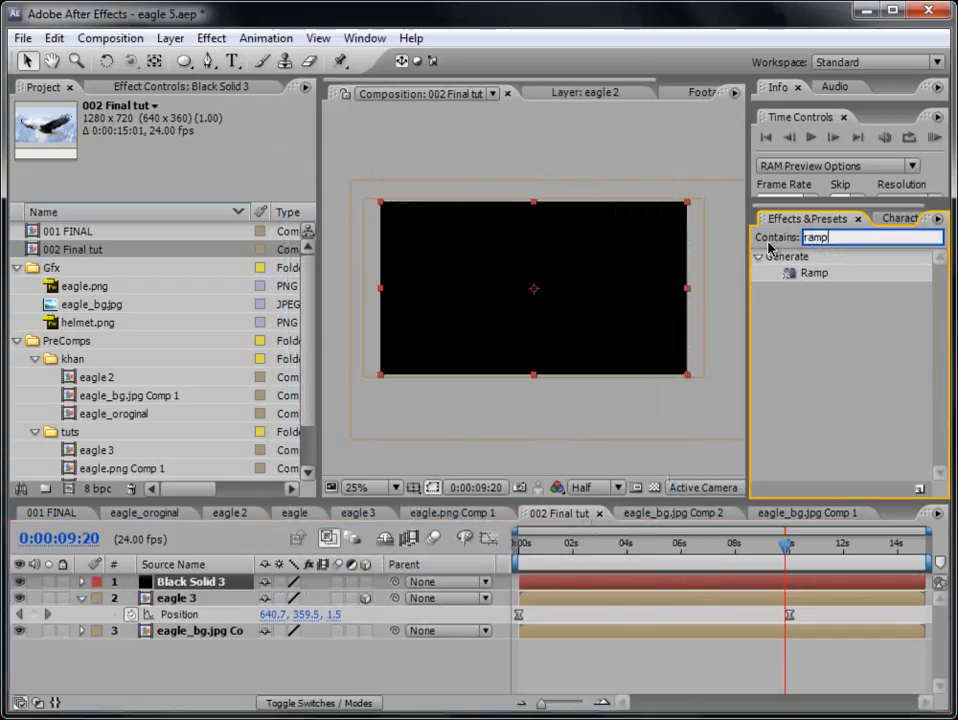
pyautogui.moveTo(791, 272); pyautogui.dragTo(660, 582)
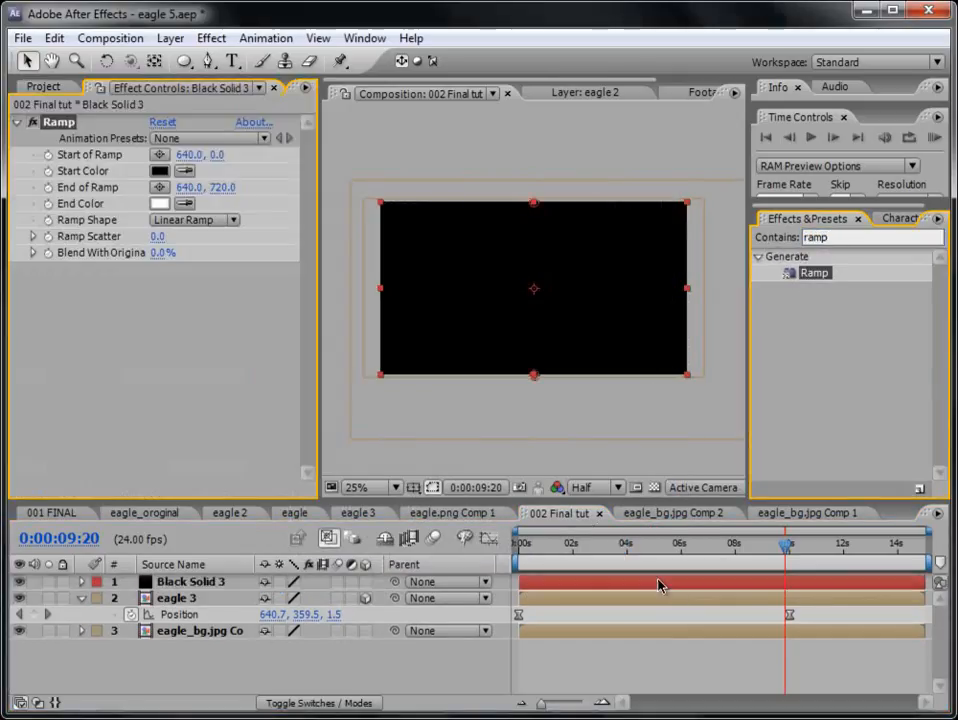
# - Set the ramp's start color to light blue 6BB1FF and its end color to a very dark navy blue
pyautogui.click(158, 172)
pyautogui.click(542, 543)
pyautogui.moveTo(443, 453); pyautogui.dragTo(419, 441)
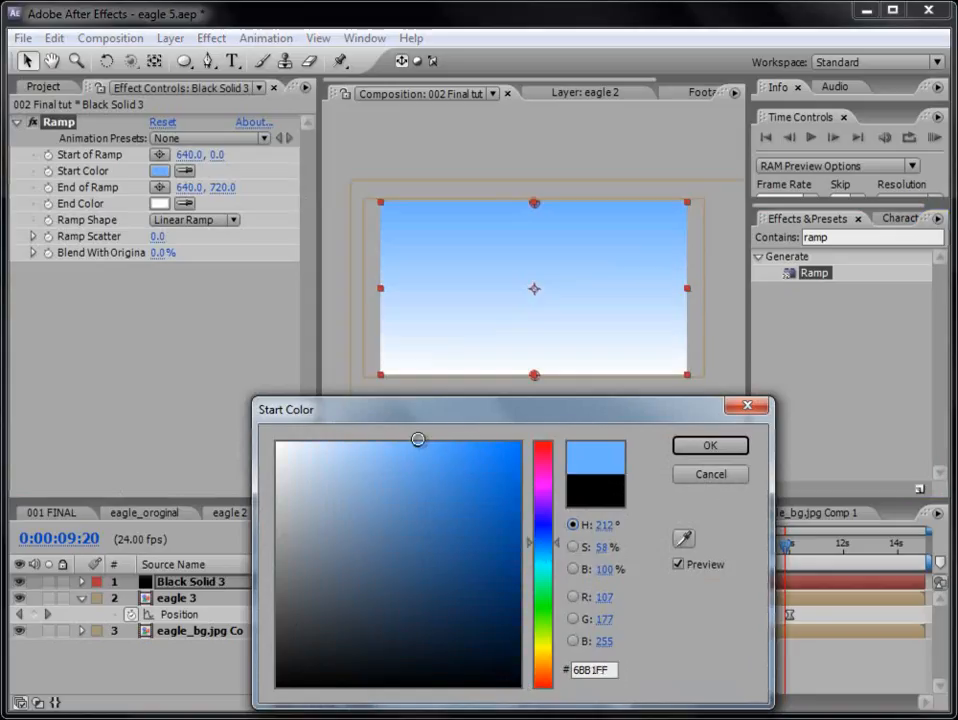
pyautogui.click(710, 446)
pyautogui.click(159, 203)
pyautogui.click(542, 534)
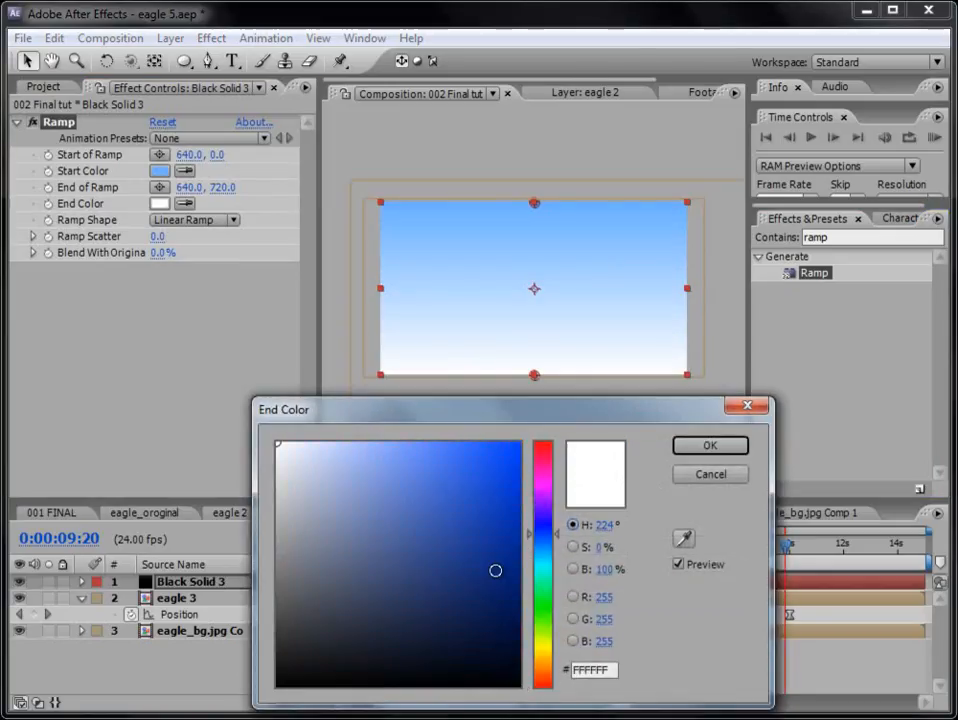
pyautogui.moveTo(495, 570); pyautogui.dragTo(520, 663)
pyautogui.click(711, 449)
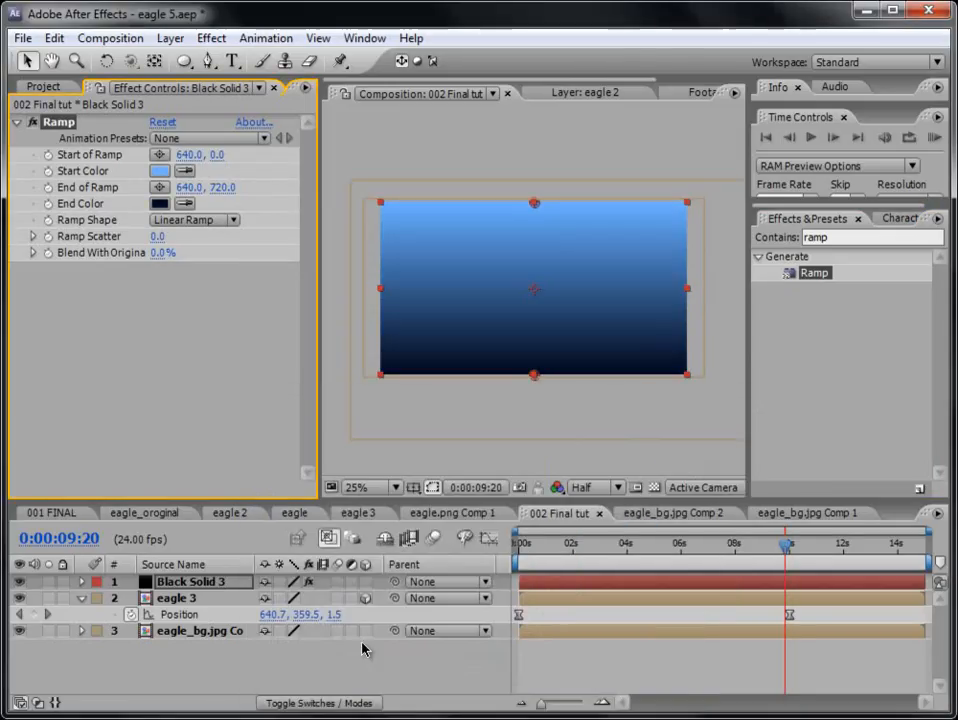
# - Set the blending mode of the ramp solid to Soft Light
pyautogui.click(314, 703)
pyautogui.click(292, 582)
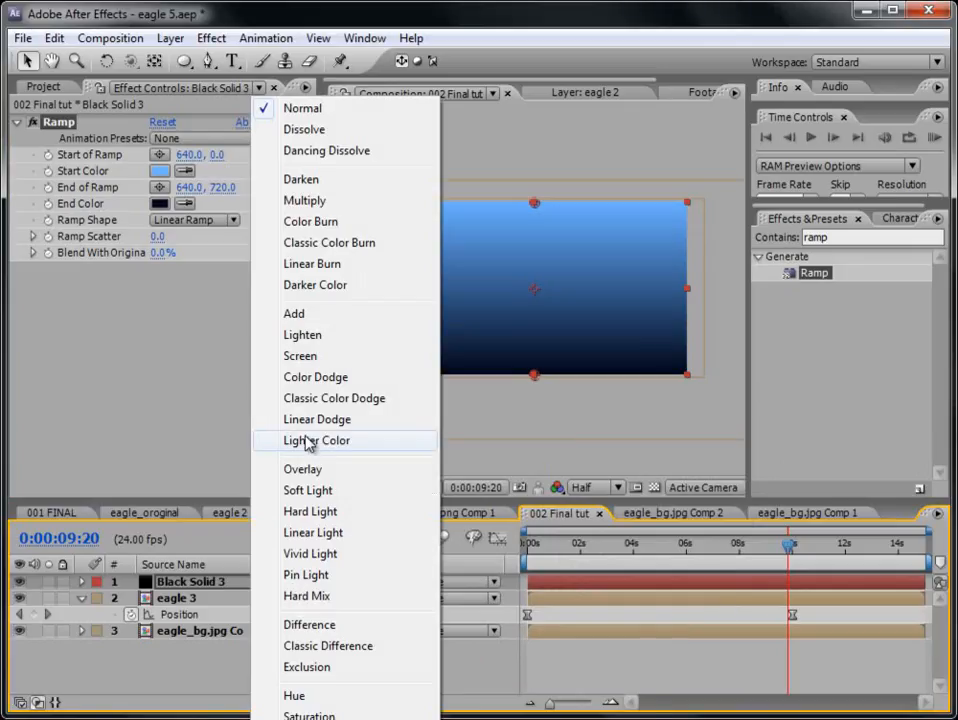
pyautogui.click(312, 490)
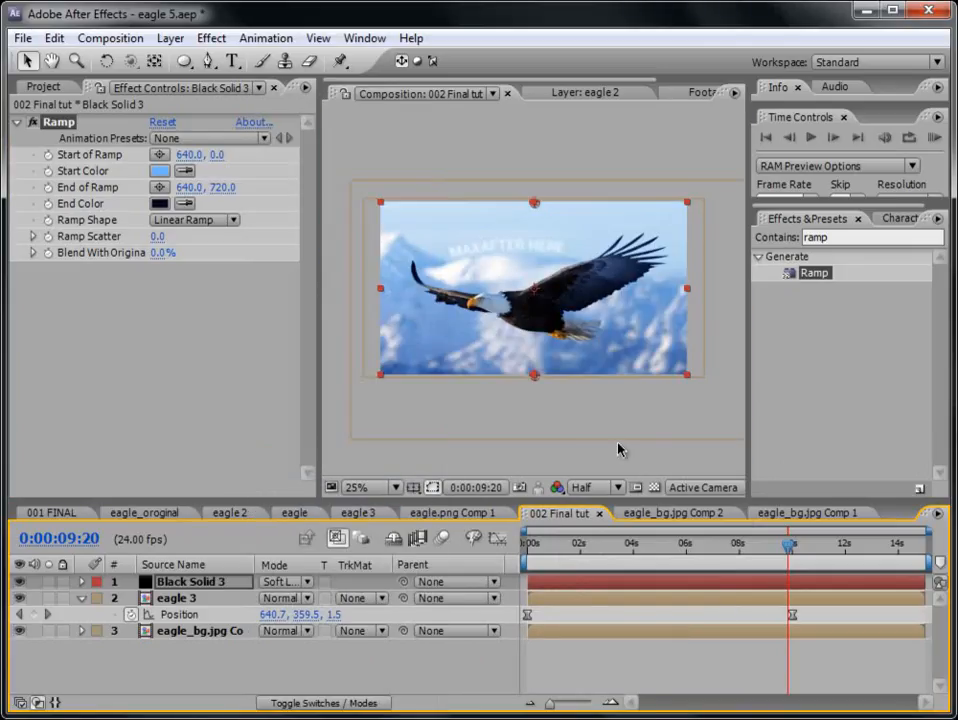
# - Inspect the color grading at a larger size and play a RAM preview of 002 Final tut
pyautogui.scroll(2, 652, 423)
pyautogui.moveTo(320, 274); pyautogui.dragTo(152, 250)
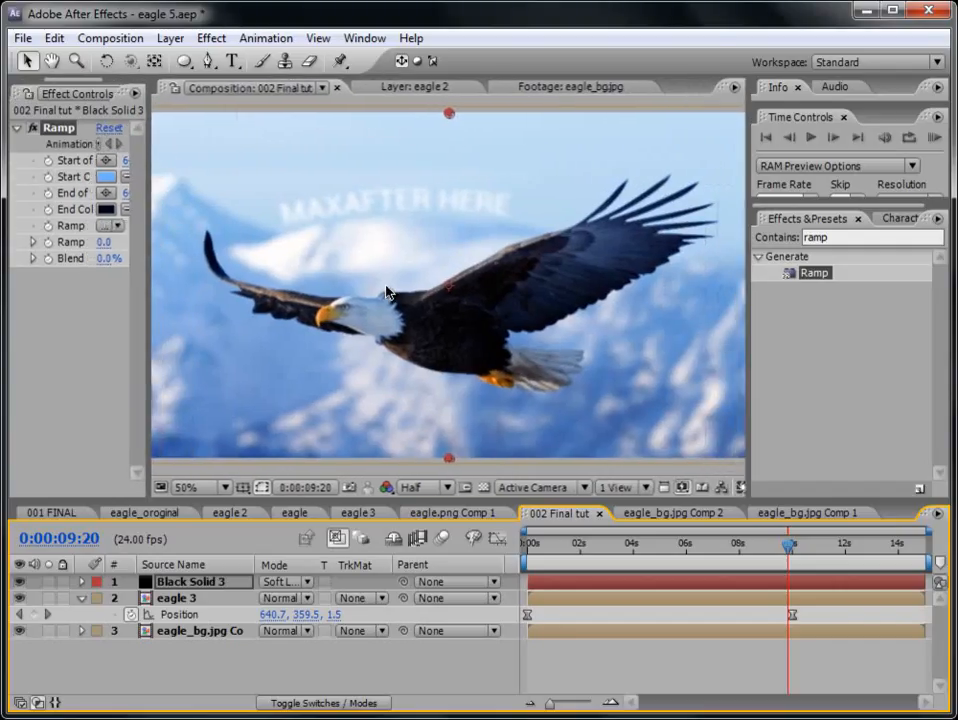
pyautogui.scroll(-2, 388, 293)
pyautogui.moveTo(734, 548)
pyautogui.mouseDown()
pyautogui.moveTo(582, 550)
pyautogui.moveTo(746, 558)
pyautogui.mouseUp()
pyautogui.click(934, 138)
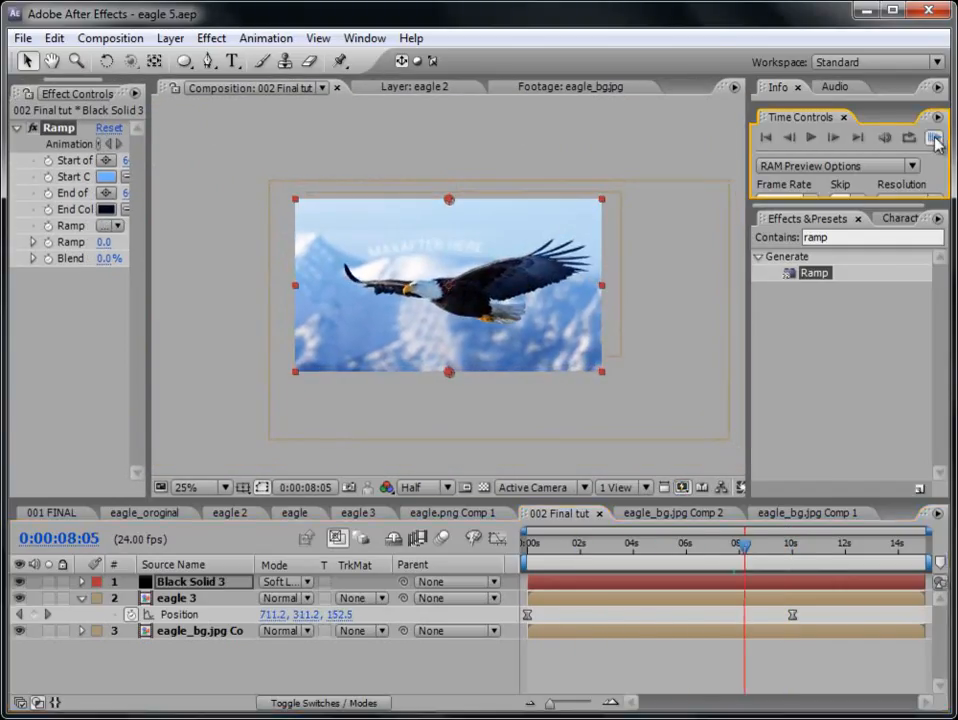
pyautogui.press('.')
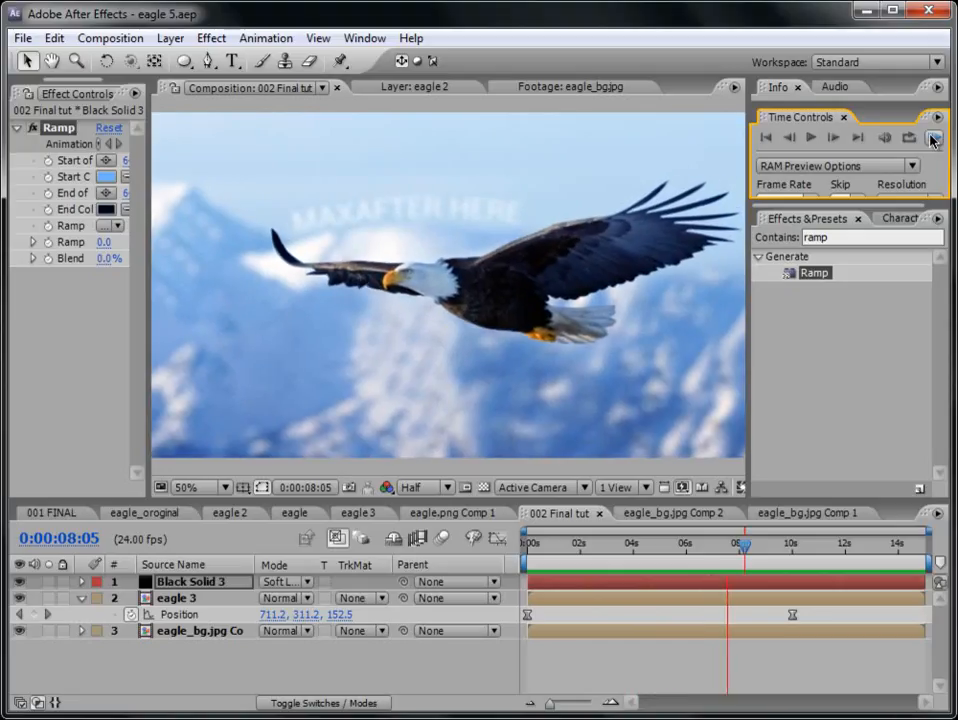
pyautogui.click(933, 141)
# - Enable motion blur in the 002 Final tut composition and for the eagle.png Comp 1 layer inside eagle 3
pyautogui.moveTo(528, 545)
pyautogui.mouseDown()
pyautogui.moveTo(591, 543)
pyautogui.moveTo(509, 546)
pyautogui.moveTo(534, 545)
pyautogui.mouseUp()
pyautogui.click(442, 538)
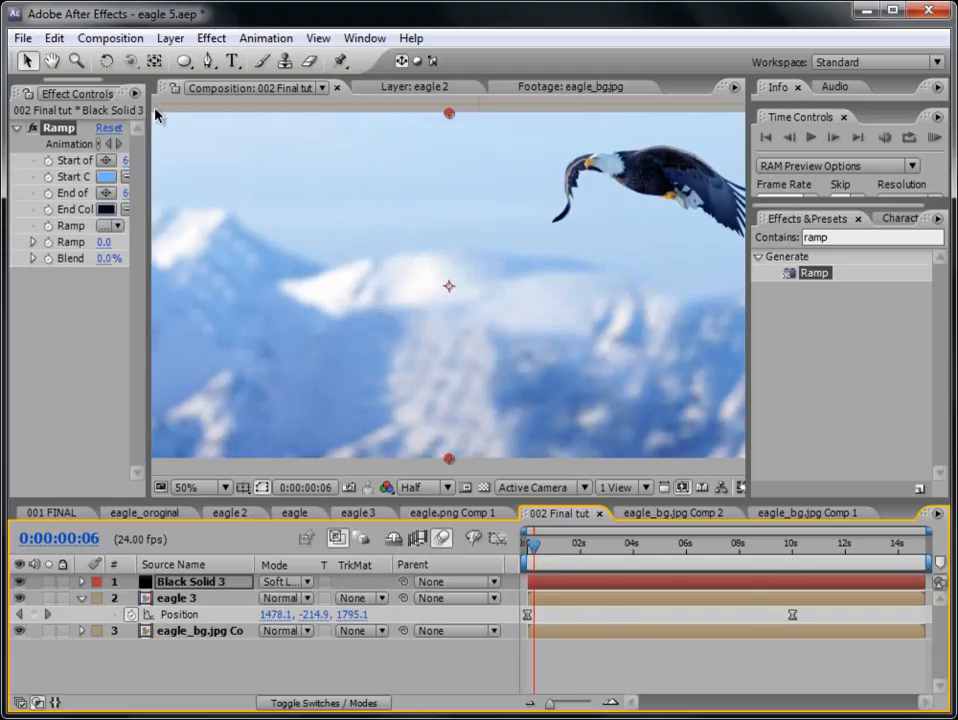
pyautogui.moveTo(155, 116); pyautogui.dragTo(303, 116)
pyautogui.click(43, 92)
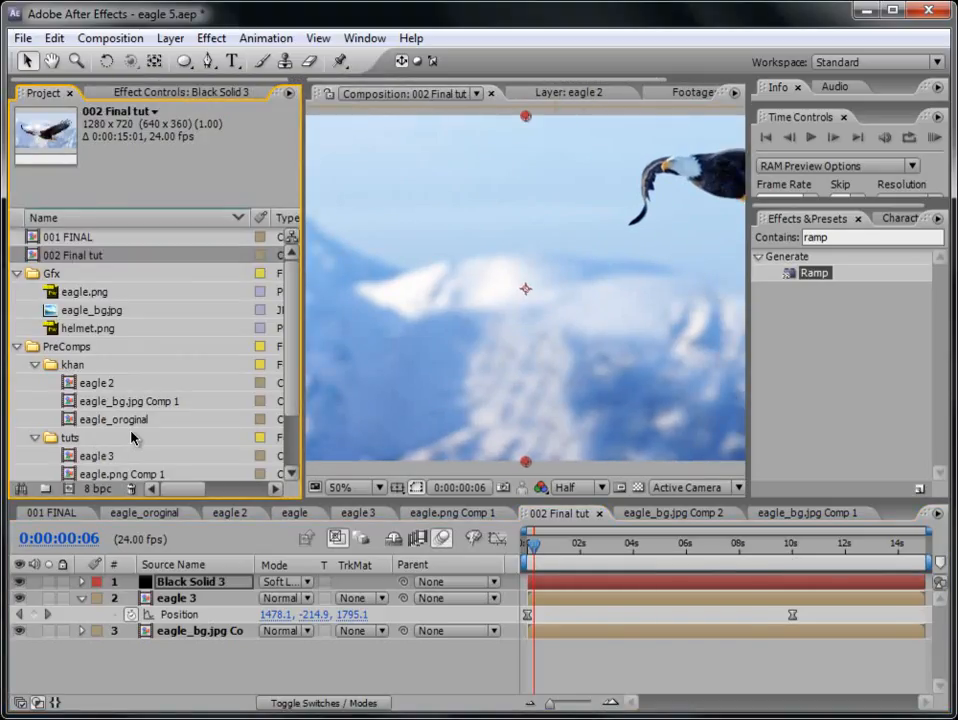
pyautogui.scroll(-2, 287, 374)
pyautogui.doubleClick(96, 410)
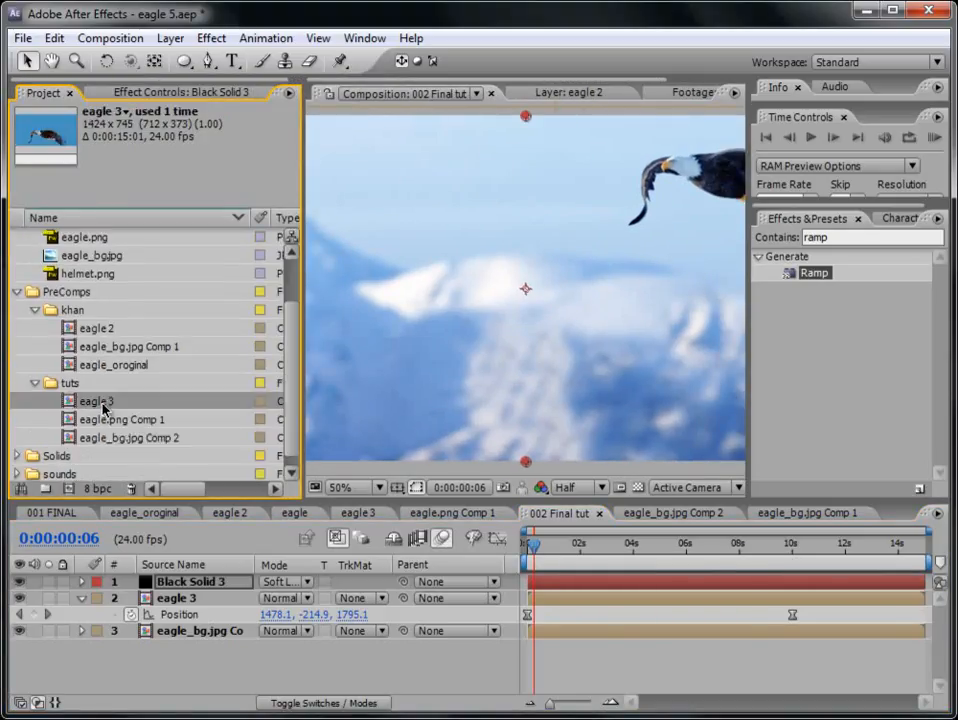
pyautogui.click(352, 703)
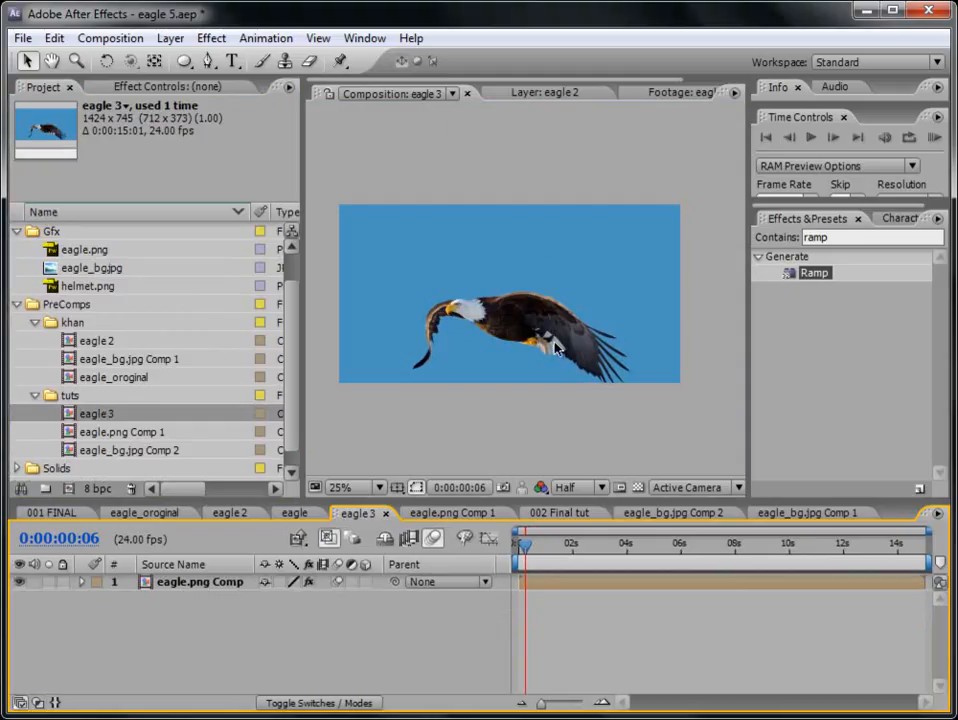
pyautogui.moveTo(525, 545)
pyautogui.mouseDown()
pyautogui.moveTo(541, 547)
pyautogui.moveTo(516, 546)
pyautogui.moveTo(536, 549)
pyautogui.moveTo(528, 550)
pyautogui.mouseUp()
# - Return to the 002 Final tut composition and scrub through the timeline to check the motion-blurred eagle
pyautogui.moveTo(292, 298); pyautogui.dragTo(304, 255)
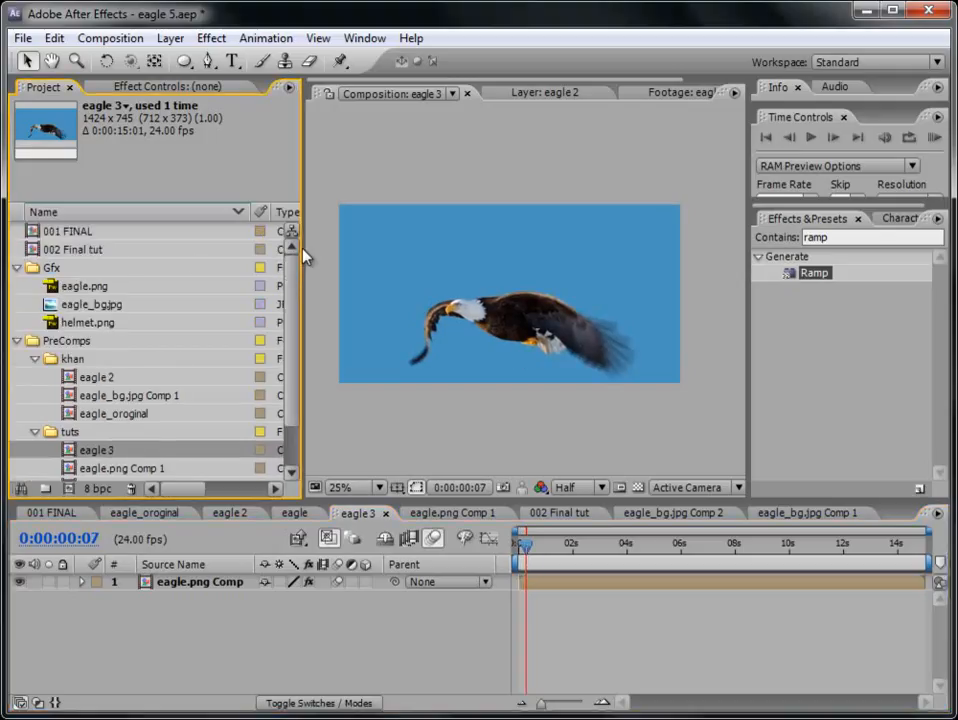
pyautogui.doubleClick(90, 249)
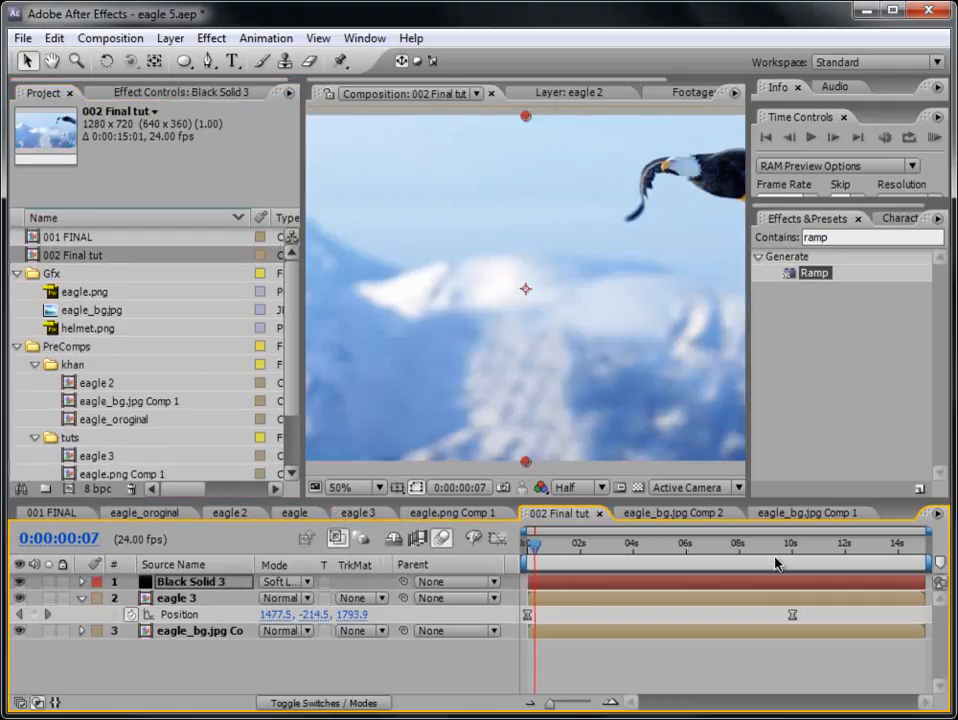
pyautogui.press('h')
pyautogui.moveTo(656, 385)
pyautogui.mouseDown()
pyautogui.moveTo(594, 408)
pyautogui.moveTo(494, 406)
pyautogui.moveTo(652, 393)
pyautogui.moveTo(652, 381)
pyautogui.mouseUp()
pyautogui.scroll(-2, 649, 387)
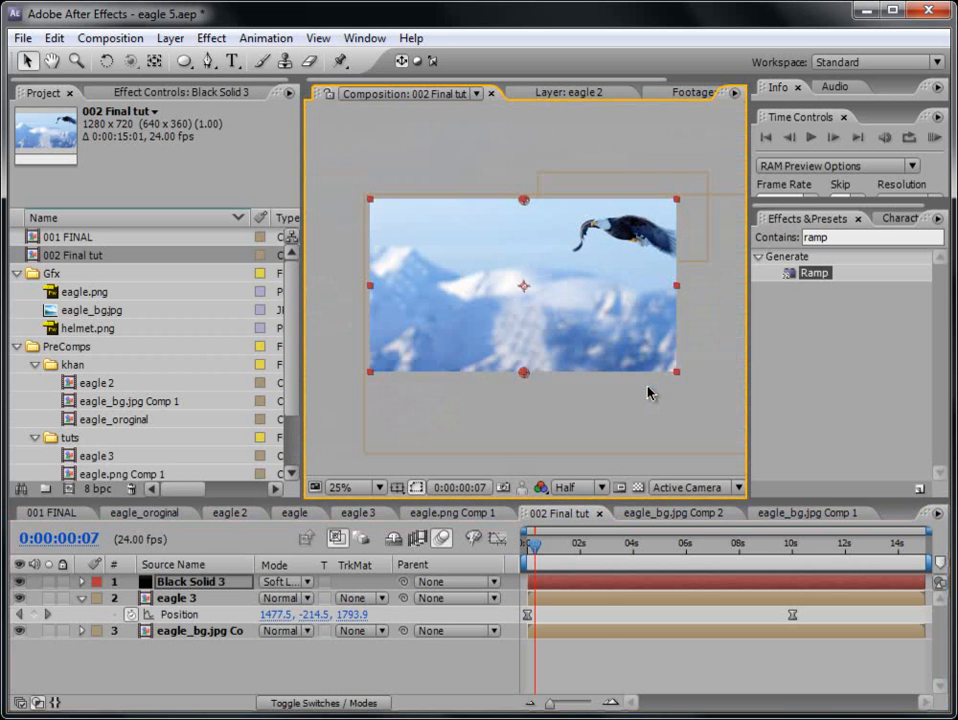
pyautogui.moveTo(598, 545); pyautogui.dragTo(812, 548)
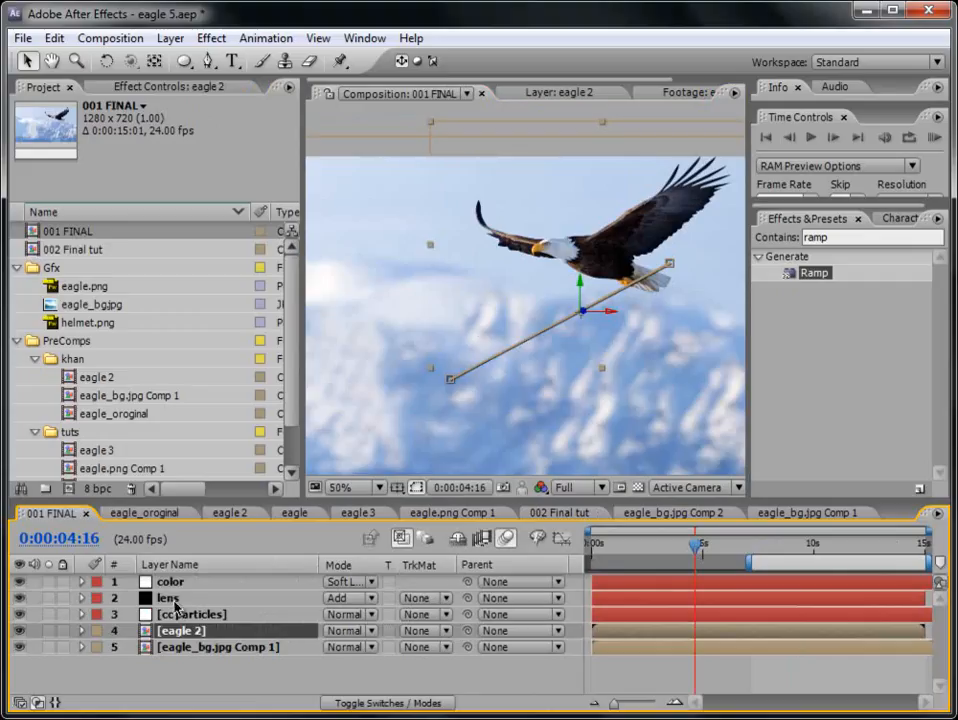
# - Show the Lens Flare effect settings of the lens layer in the 001 FINAL composition
pyautogui.click(174, 600)
pyautogui.scroll(-2, 465, 390)
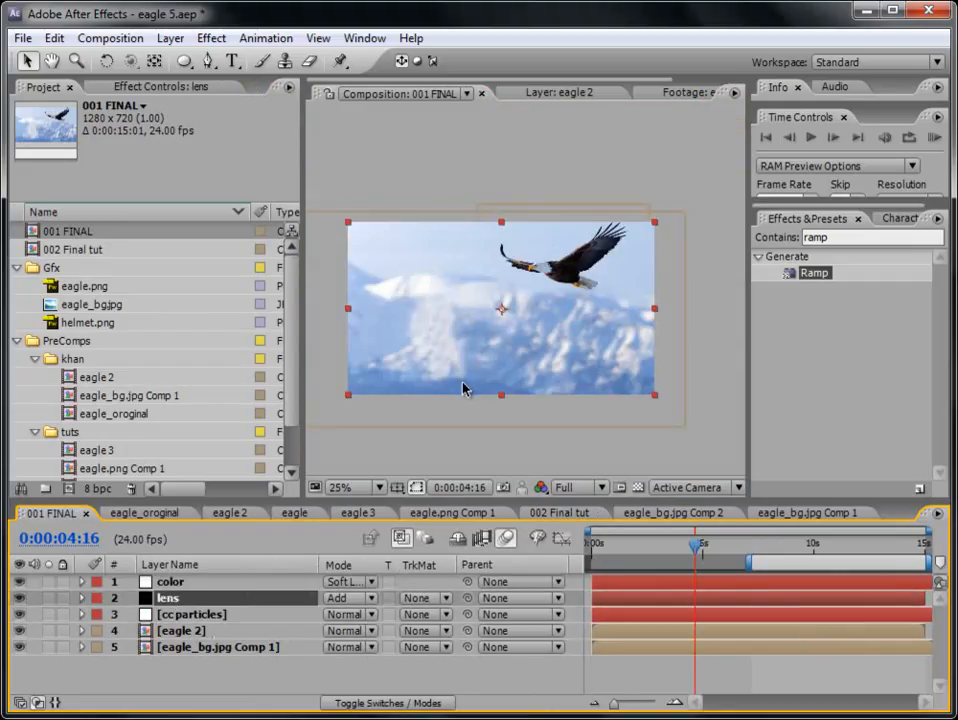
pyautogui.press('e')
pyautogui.click(150, 614)
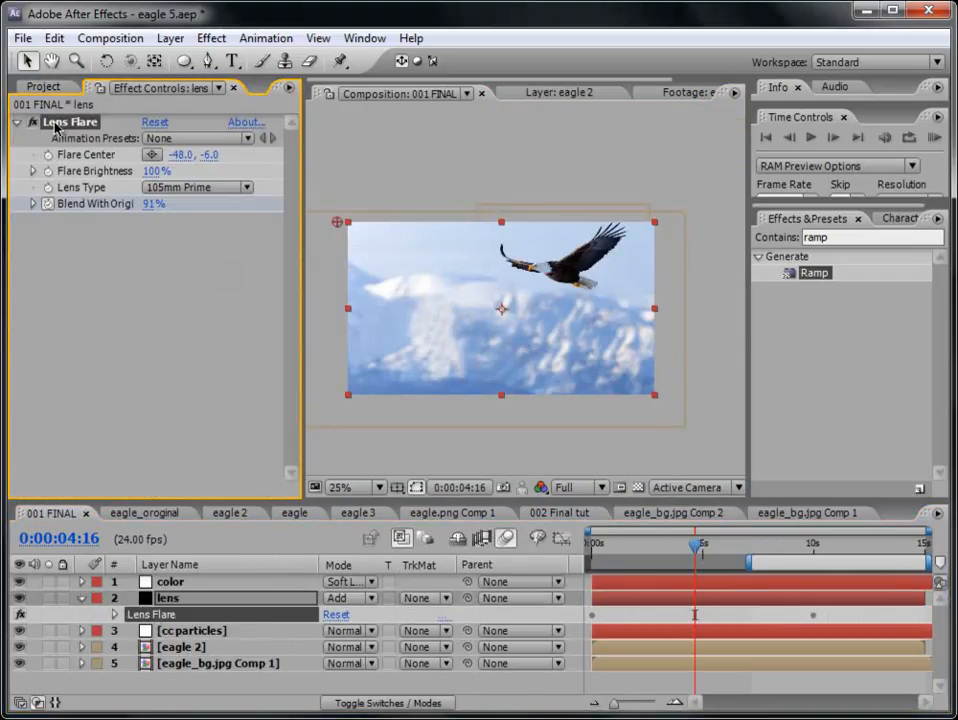
# - Copy the cc particles layer from the 001 FINAL composition and paste it into 002 Final tut directly above the eagle 3 layer
pyautogui.click(18, 124)
pyautogui.click(84, 631)
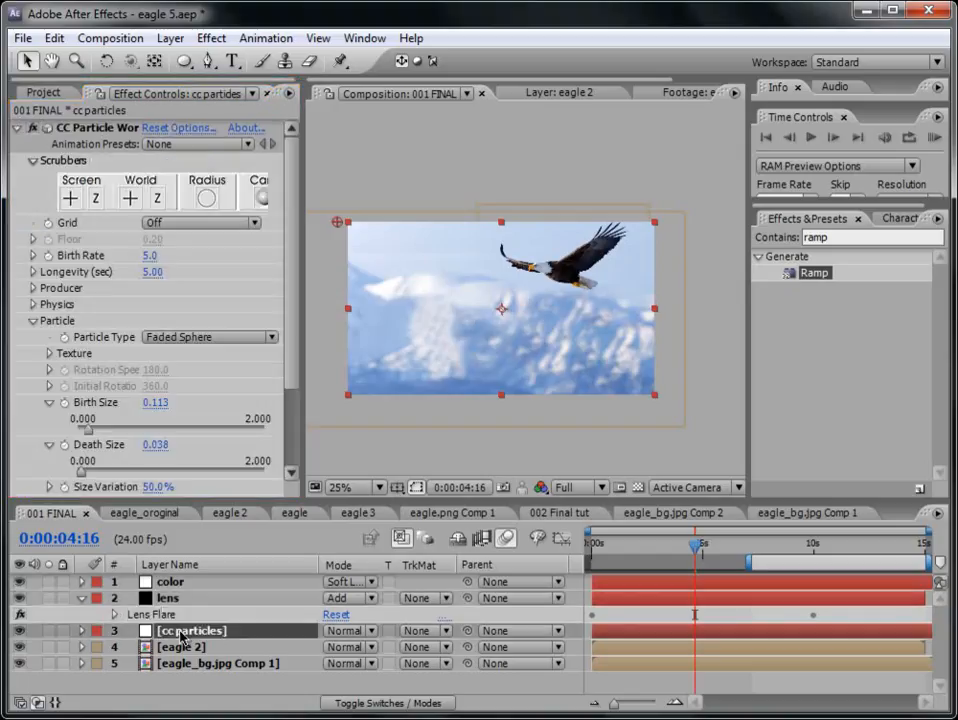
pyautogui.click(83, 599)
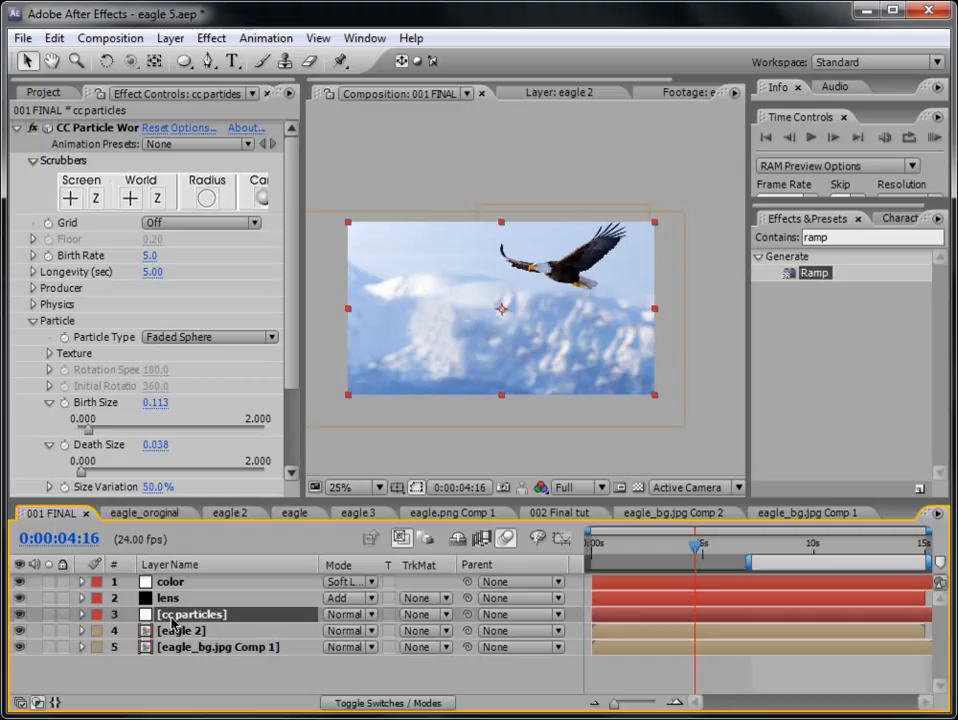
pyautogui.click(148, 514)
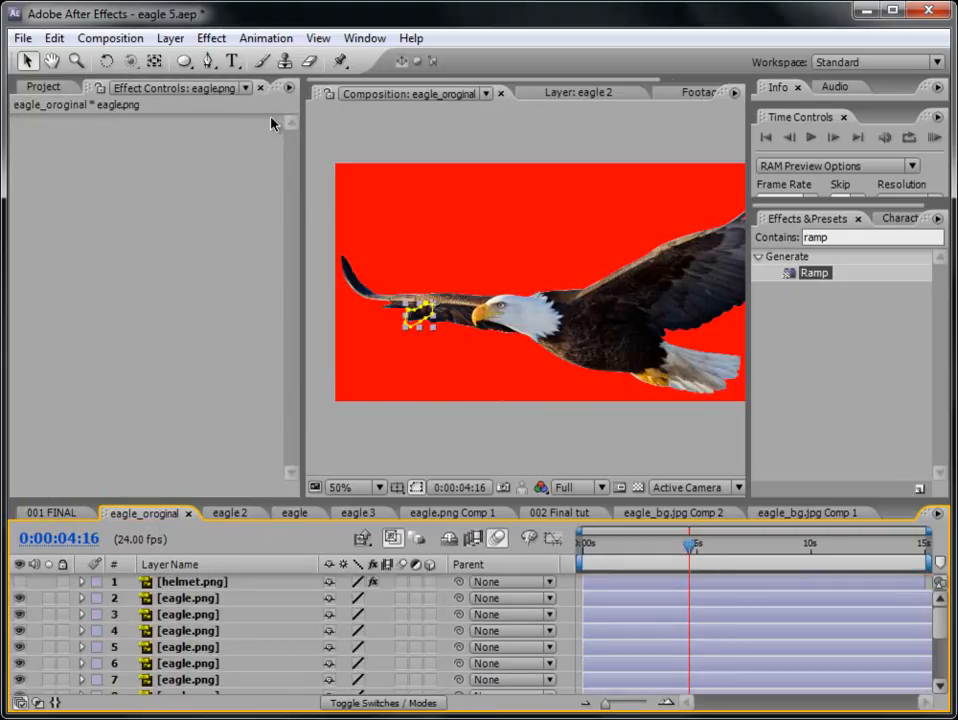
pyautogui.click(52, 89)
pyautogui.doubleClick(80, 250)
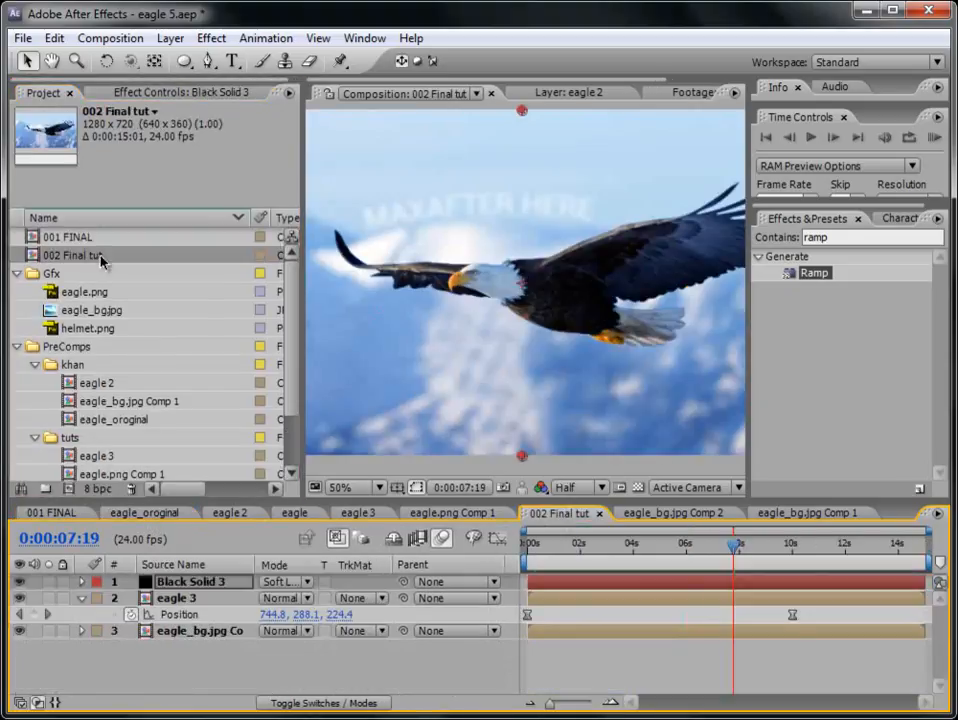
pyautogui.click(547, 599)
pyautogui.hotkey('ctrl', 'v')
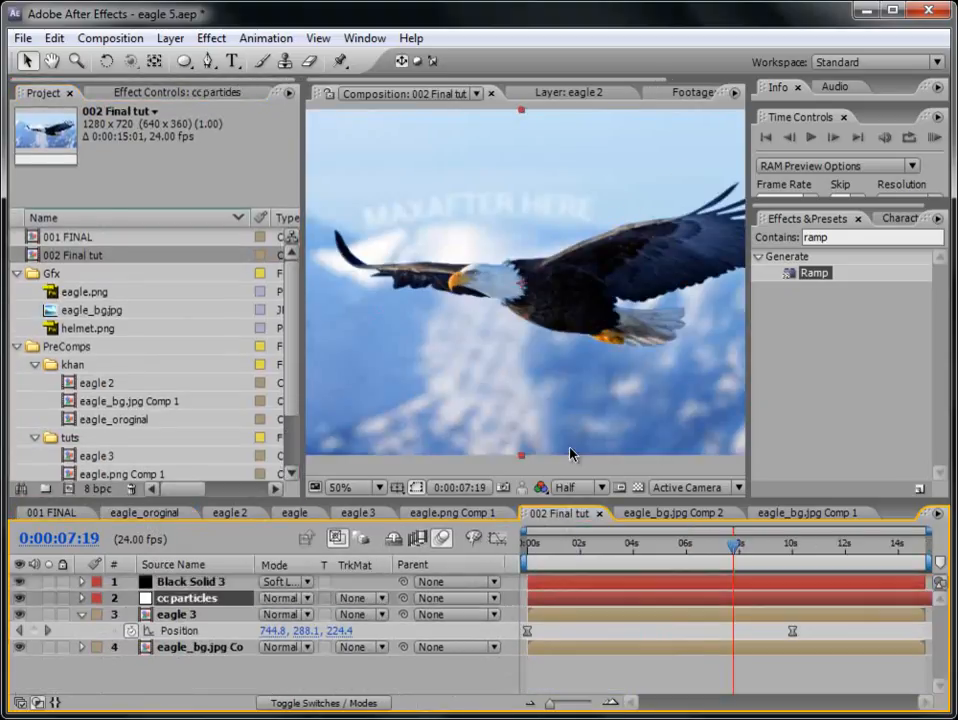
# - Widen the composition view and scrub through the 002 Final tut timeline to check the particles, stopping at 0:00:08:17
pyautogui.moveTo(538, 545); pyautogui.dragTo(770, 560)
pyautogui.moveTo(308, 210); pyautogui.dragTo(172, 210)
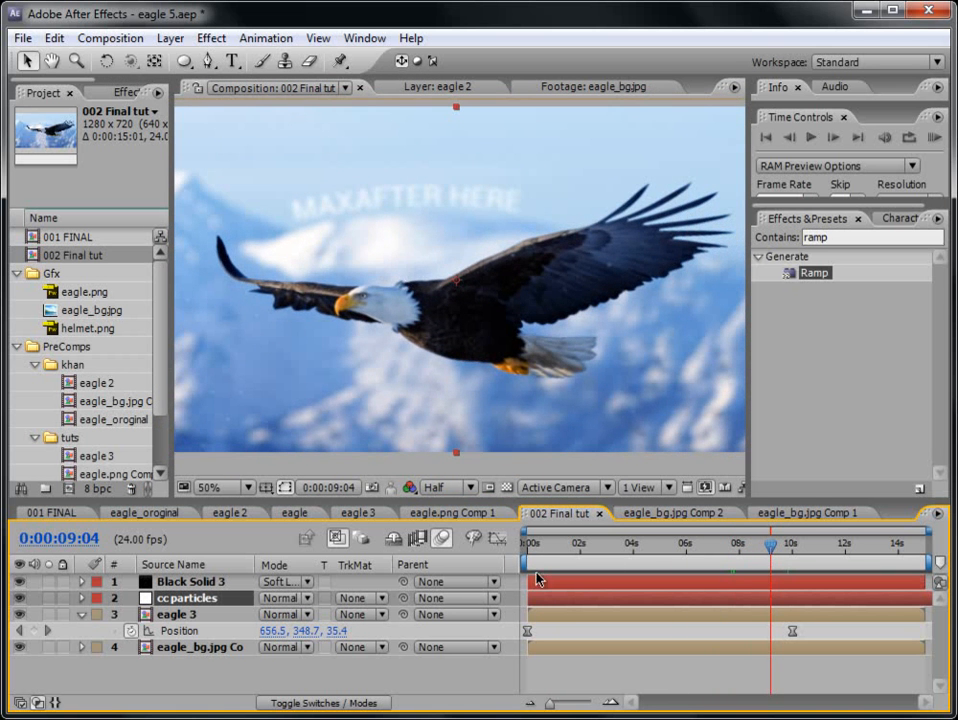
pyautogui.moveTo(537, 547); pyautogui.dragTo(758, 551)
pyautogui.press('e')
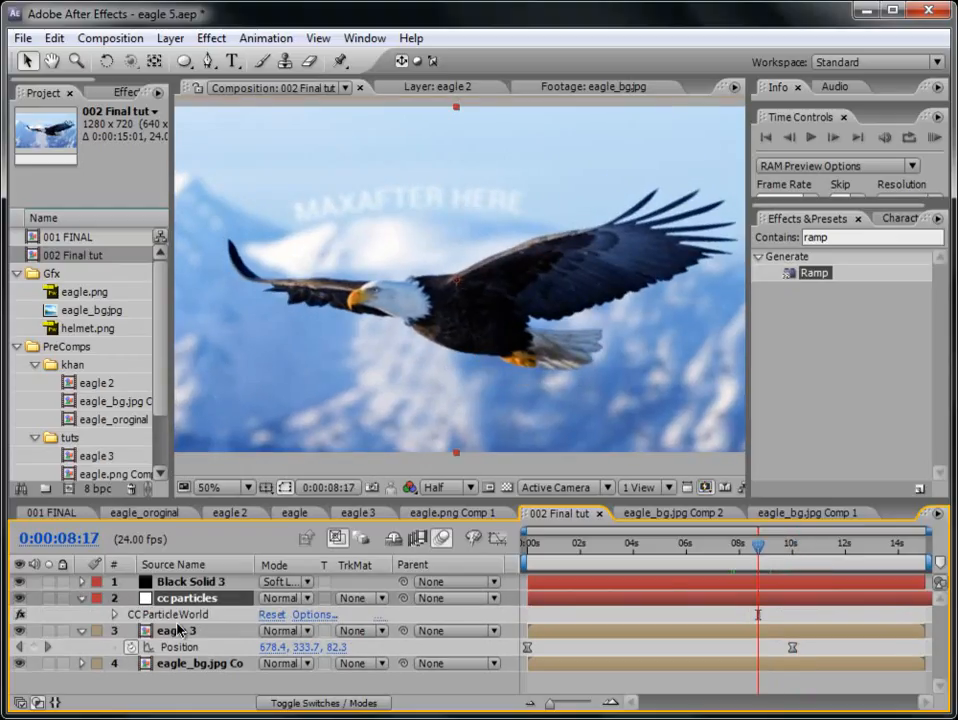
pyautogui.press('e')
# - Play a RAM preview of 002 Final tut with the particles and stop it
pyautogui.click(934, 137)
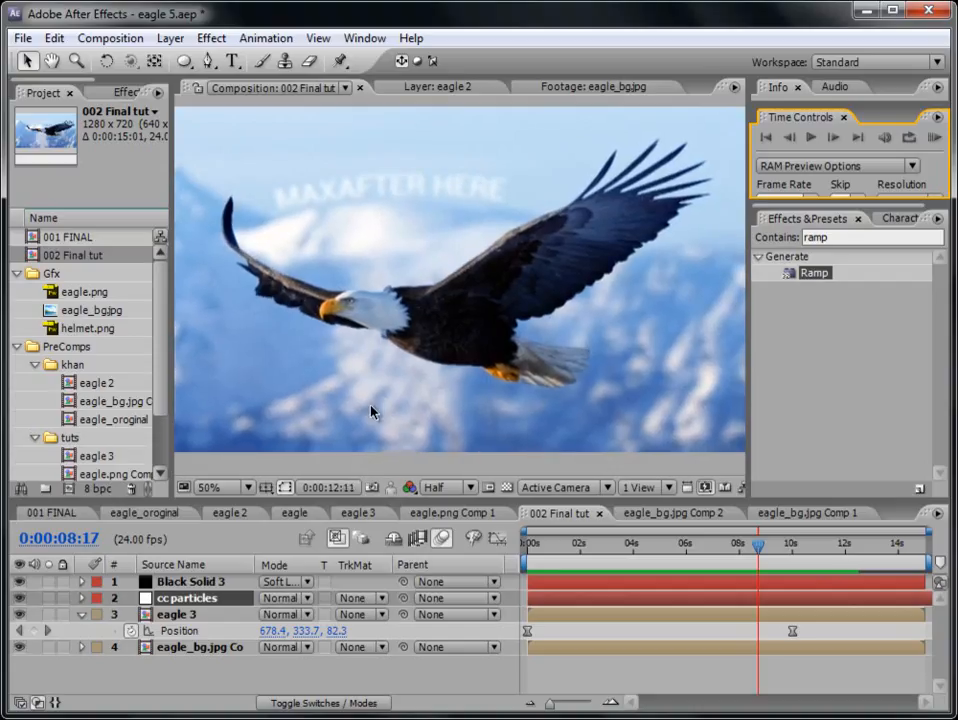
pyautogui.click(936, 138)
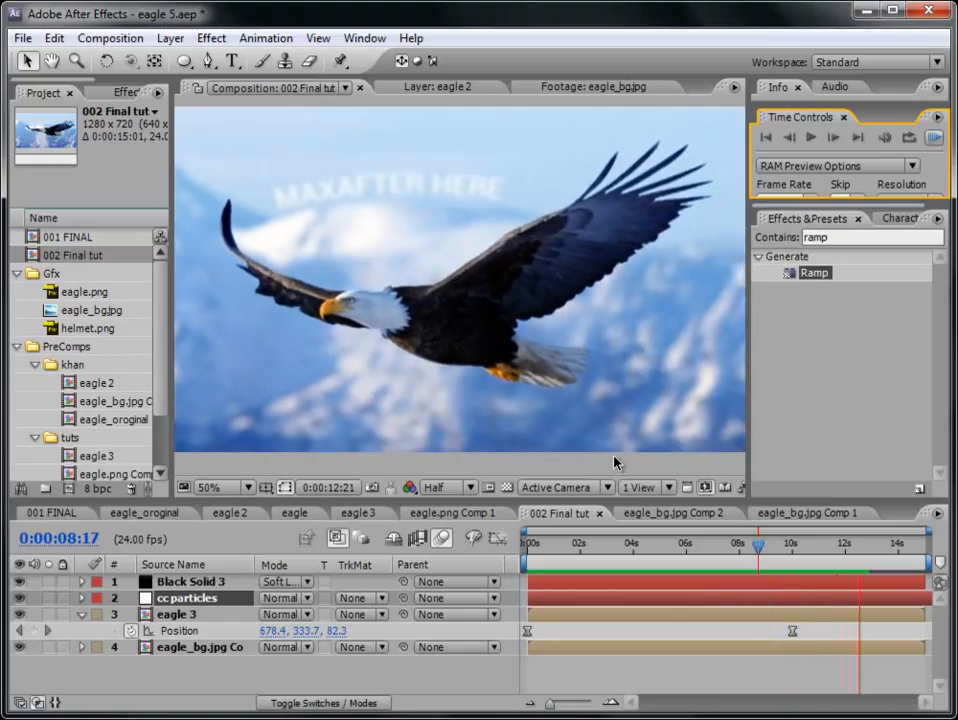
pyautogui.click(807, 553)
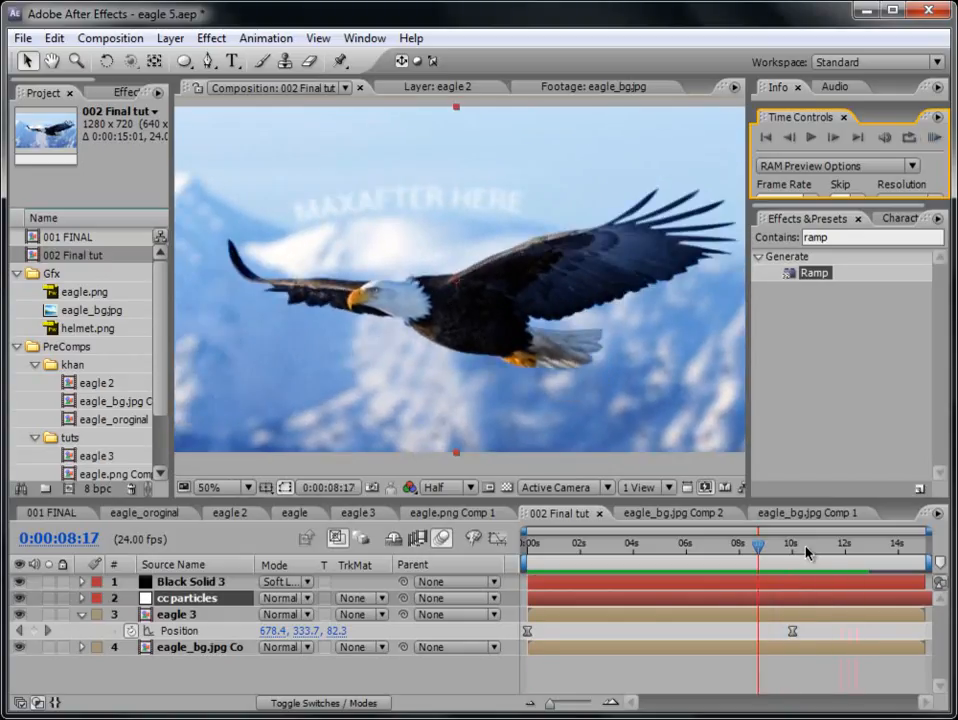
# - Open the 001 FINAL composition and collapse the Gfx and PreComps folders in the project
pyautogui.doubleClick(80, 239)
pyautogui.click(18, 274)
pyautogui.click(17, 291)
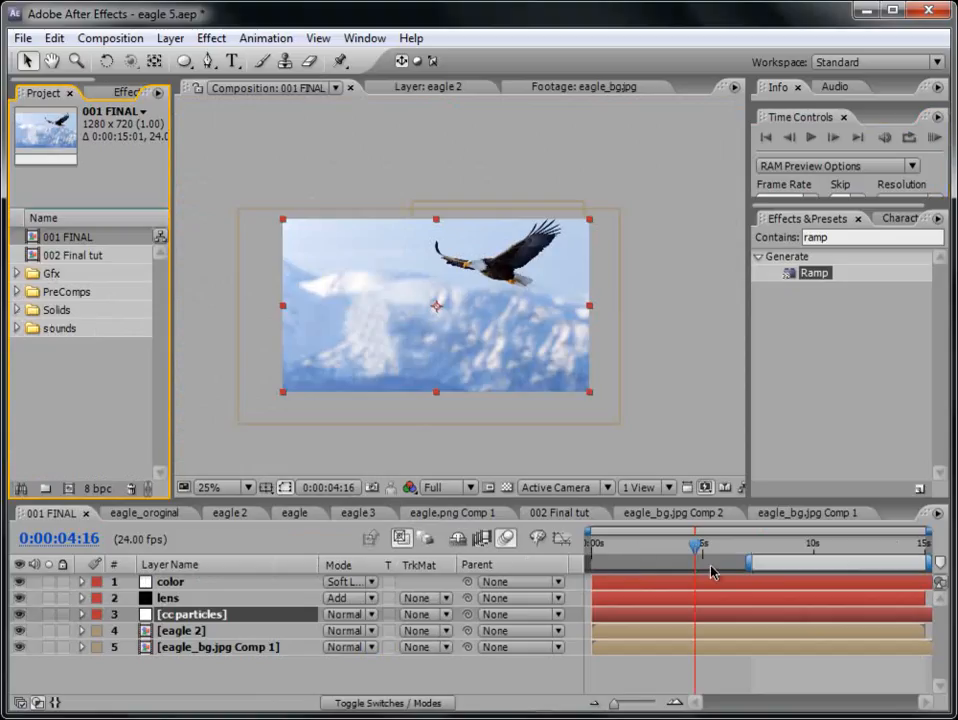
# - Extend the 001 FINAL work area back to the composition's start and show the frame at 50% magnification
pyautogui.moveTo(750, 564); pyautogui.dragTo(560, 566)
pyautogui.scroll(2, 548, 402)
pyautogui.press('space')
pyautogui.moveTo(498, 400); pyautogui.dragTo(526, 369)
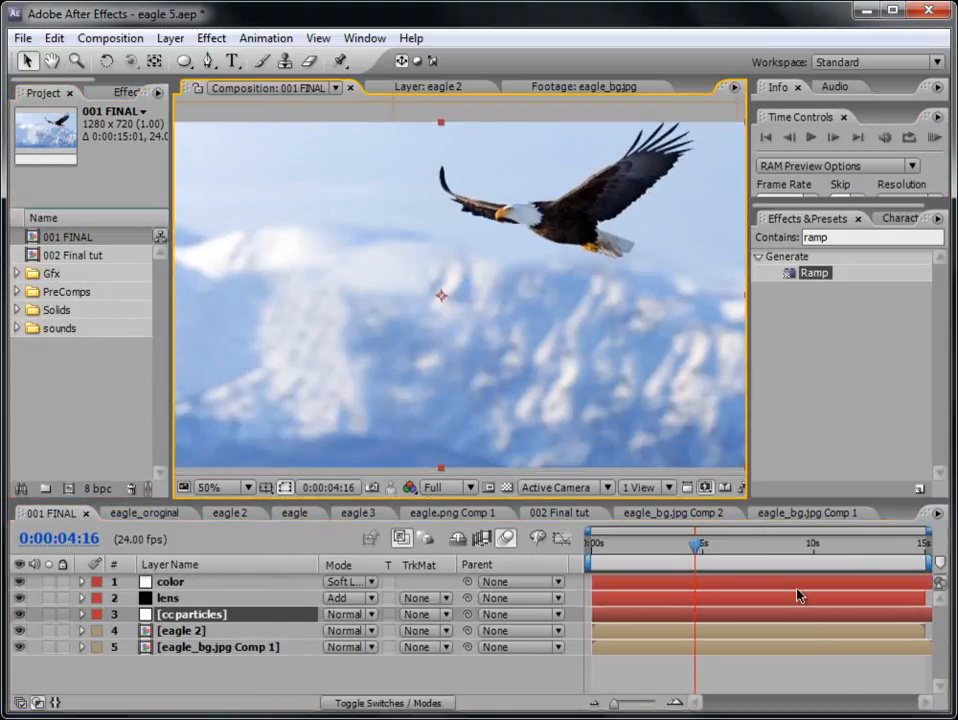